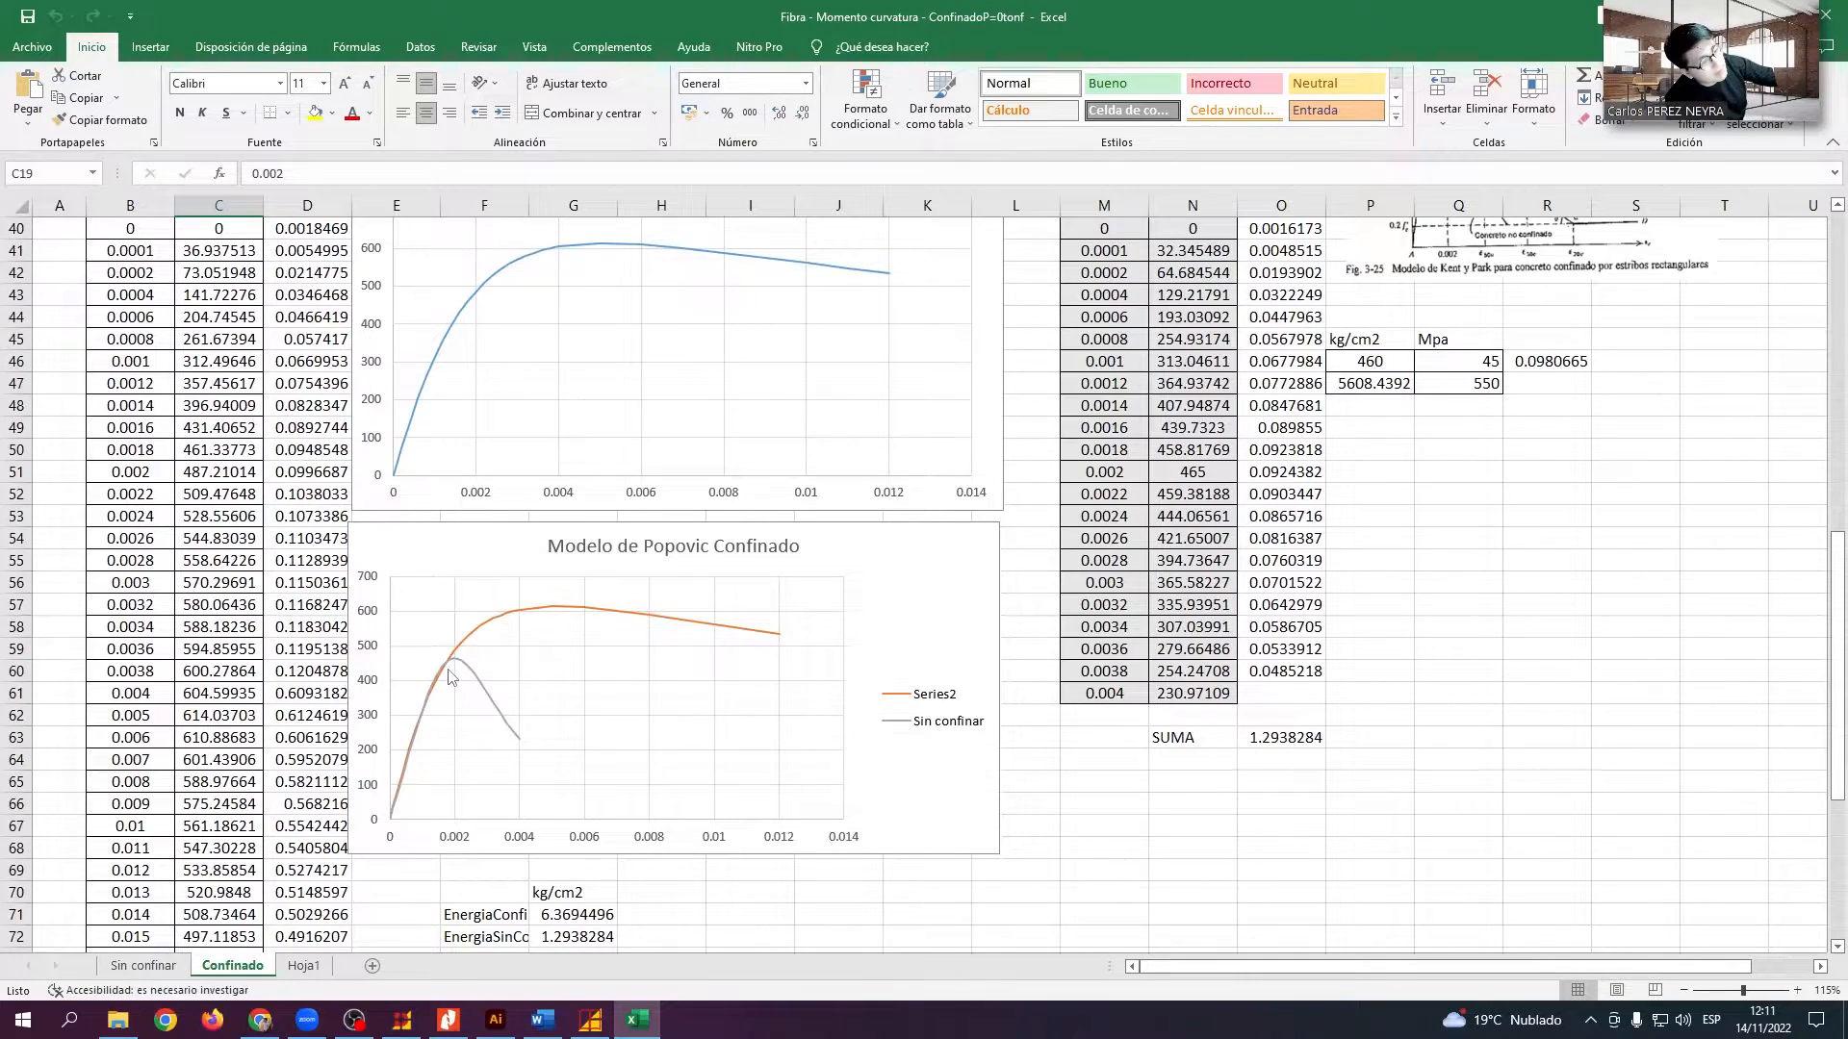
Mark the peak strains of the unconfined and confined curves on the comparison chart and check the eco parameter in the input table
left_click_drag(454, 657, 454, 895)
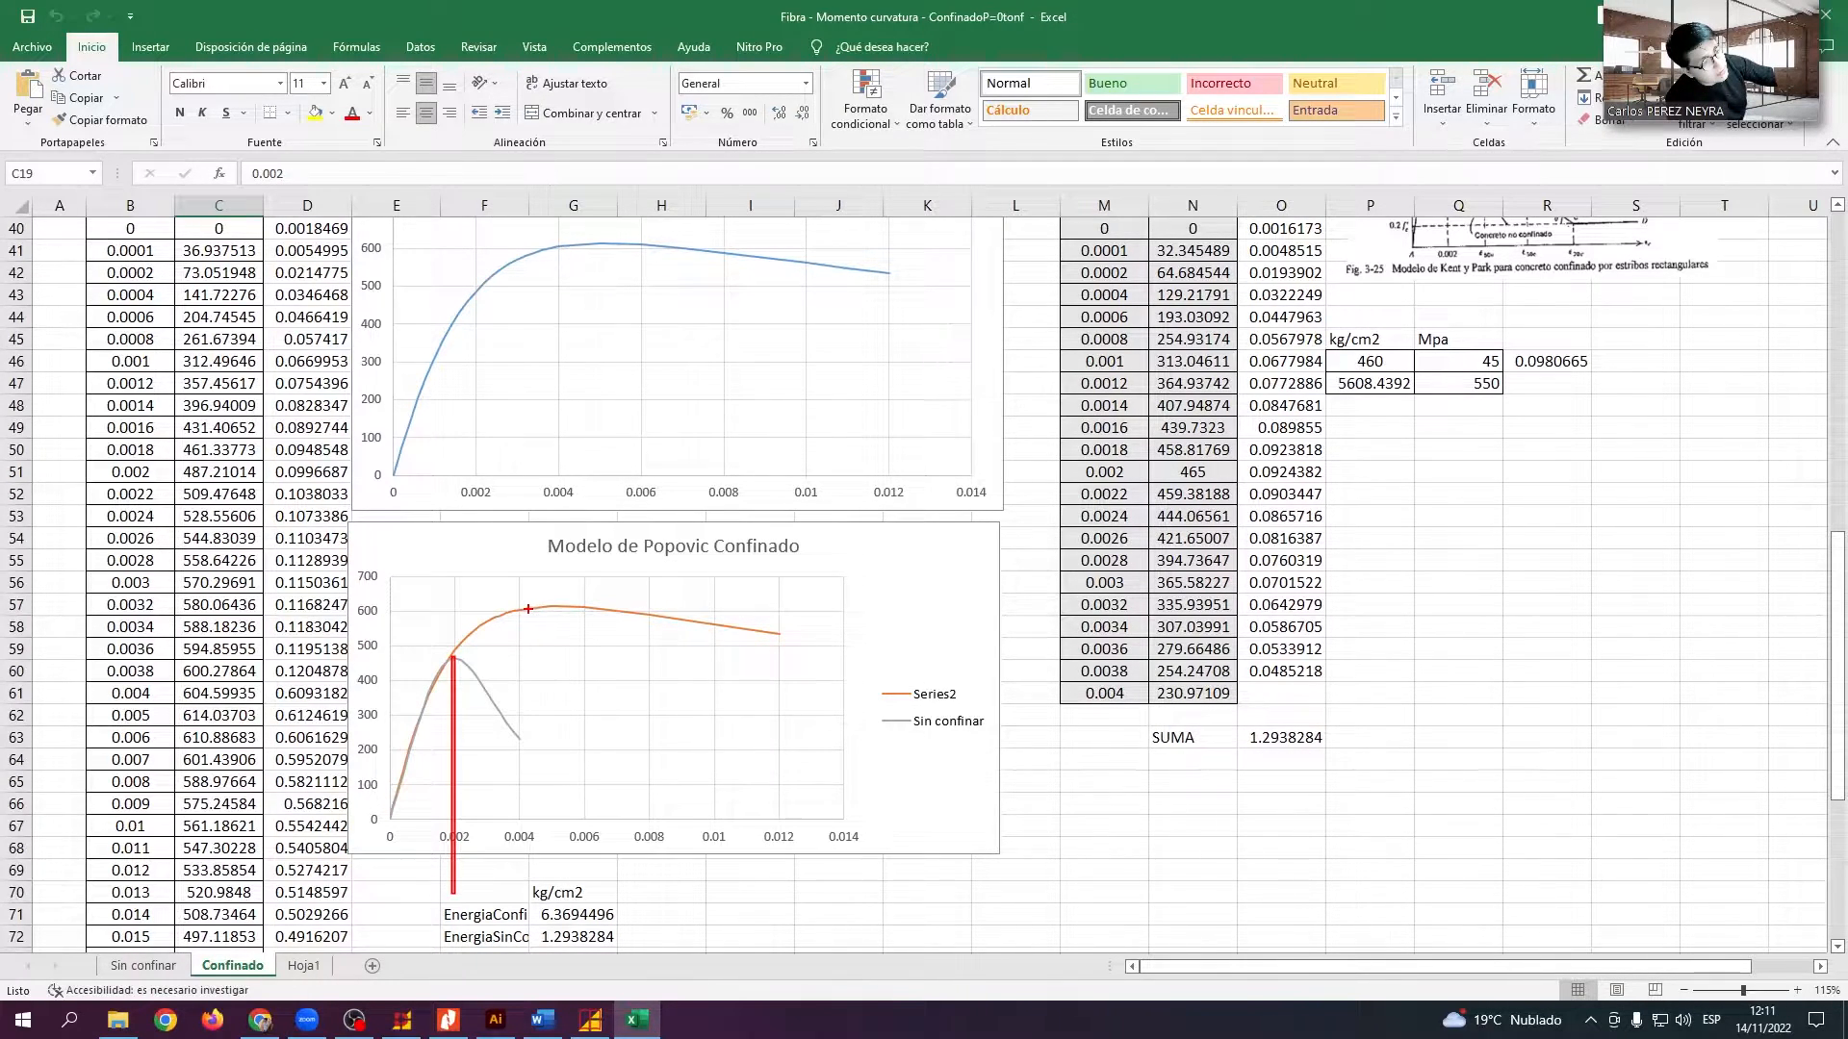
left_click_drag(543, 604, 544, 831)
scroll(138, 550, "up", 11)
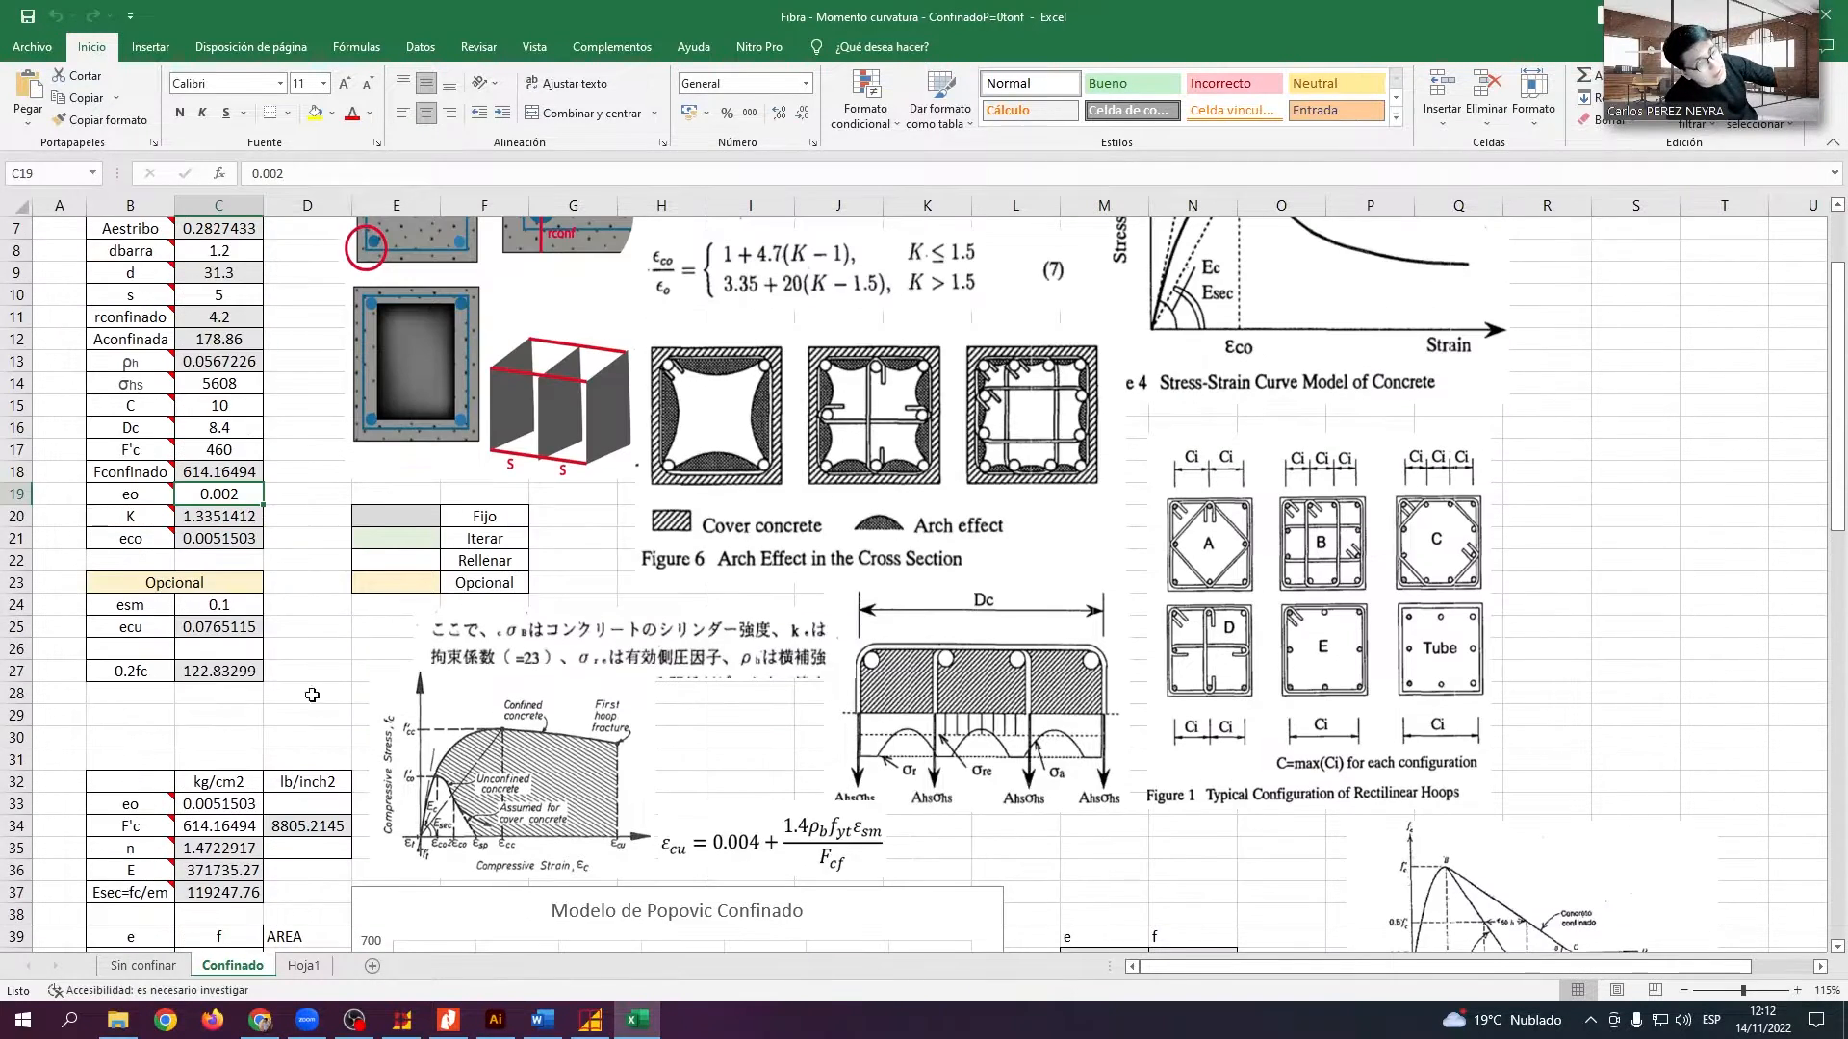
mouse_move(109, 531)
left_mouse_down()
mouse_move(329, 581)
mouse_move(277, 555)
left_mouse_up()
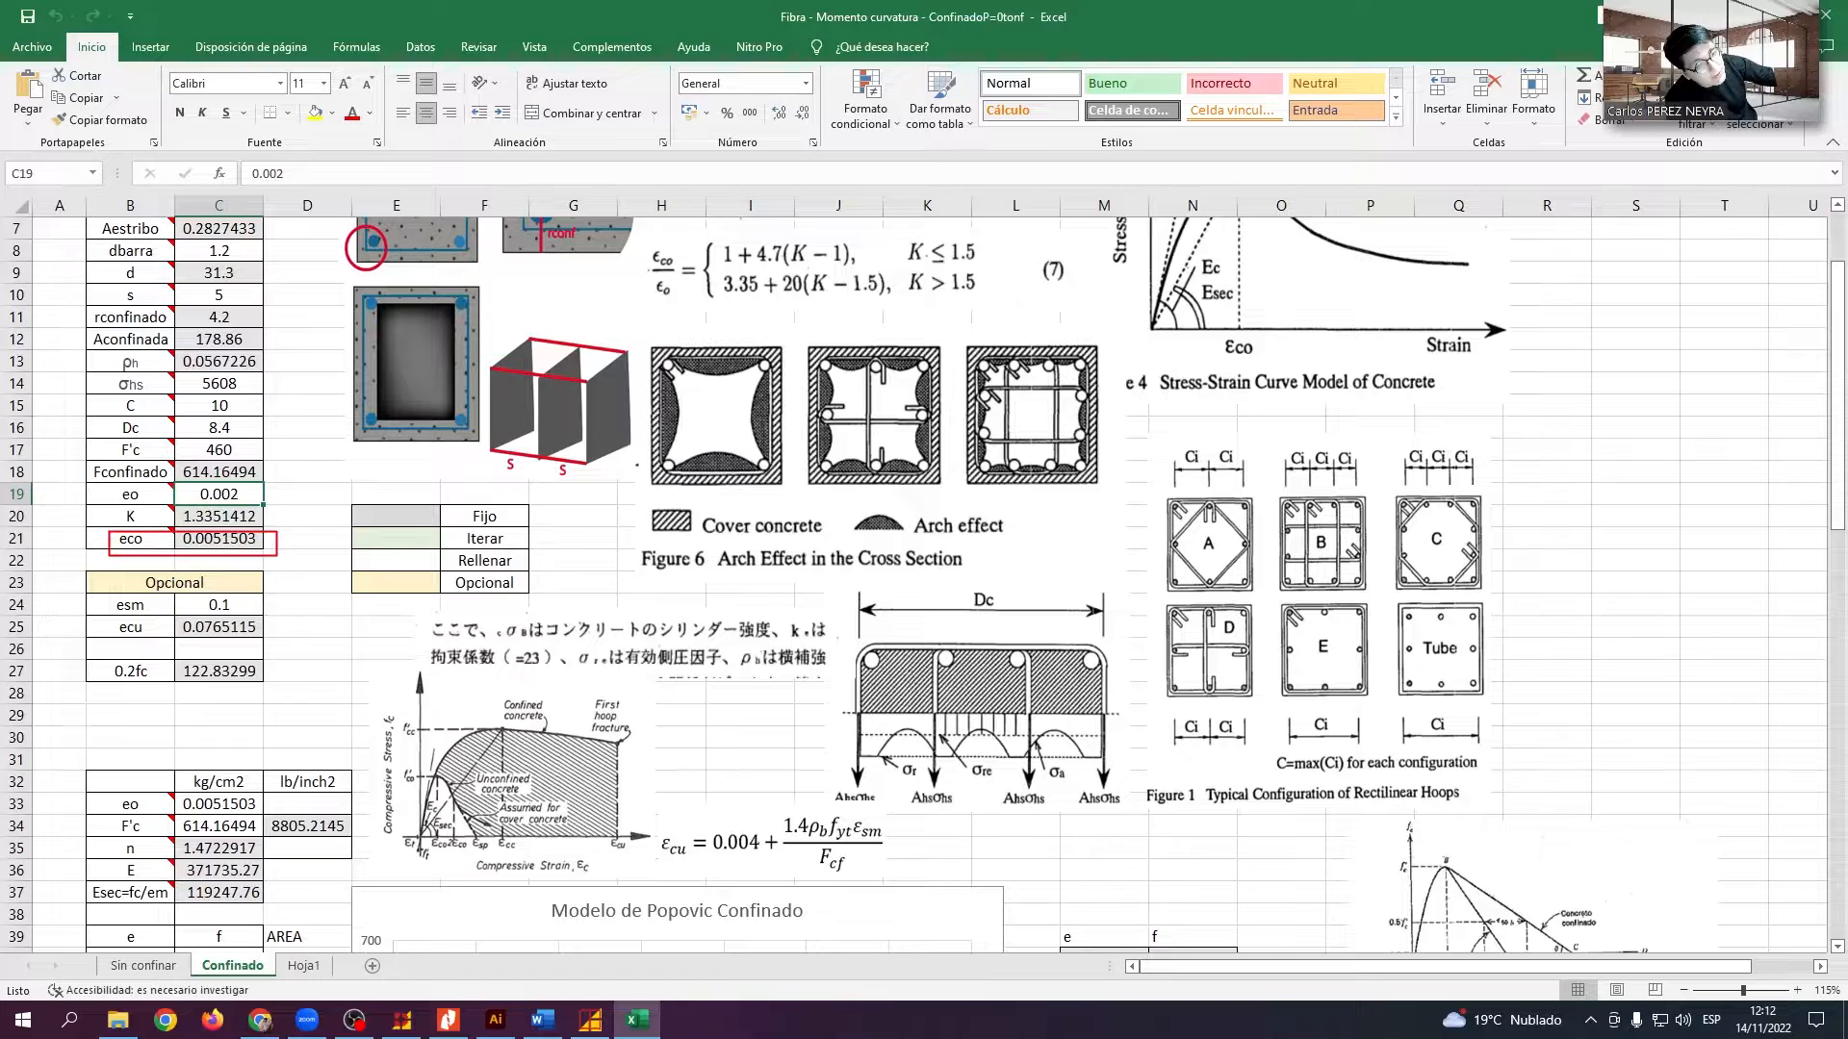
left_click(160, 537)
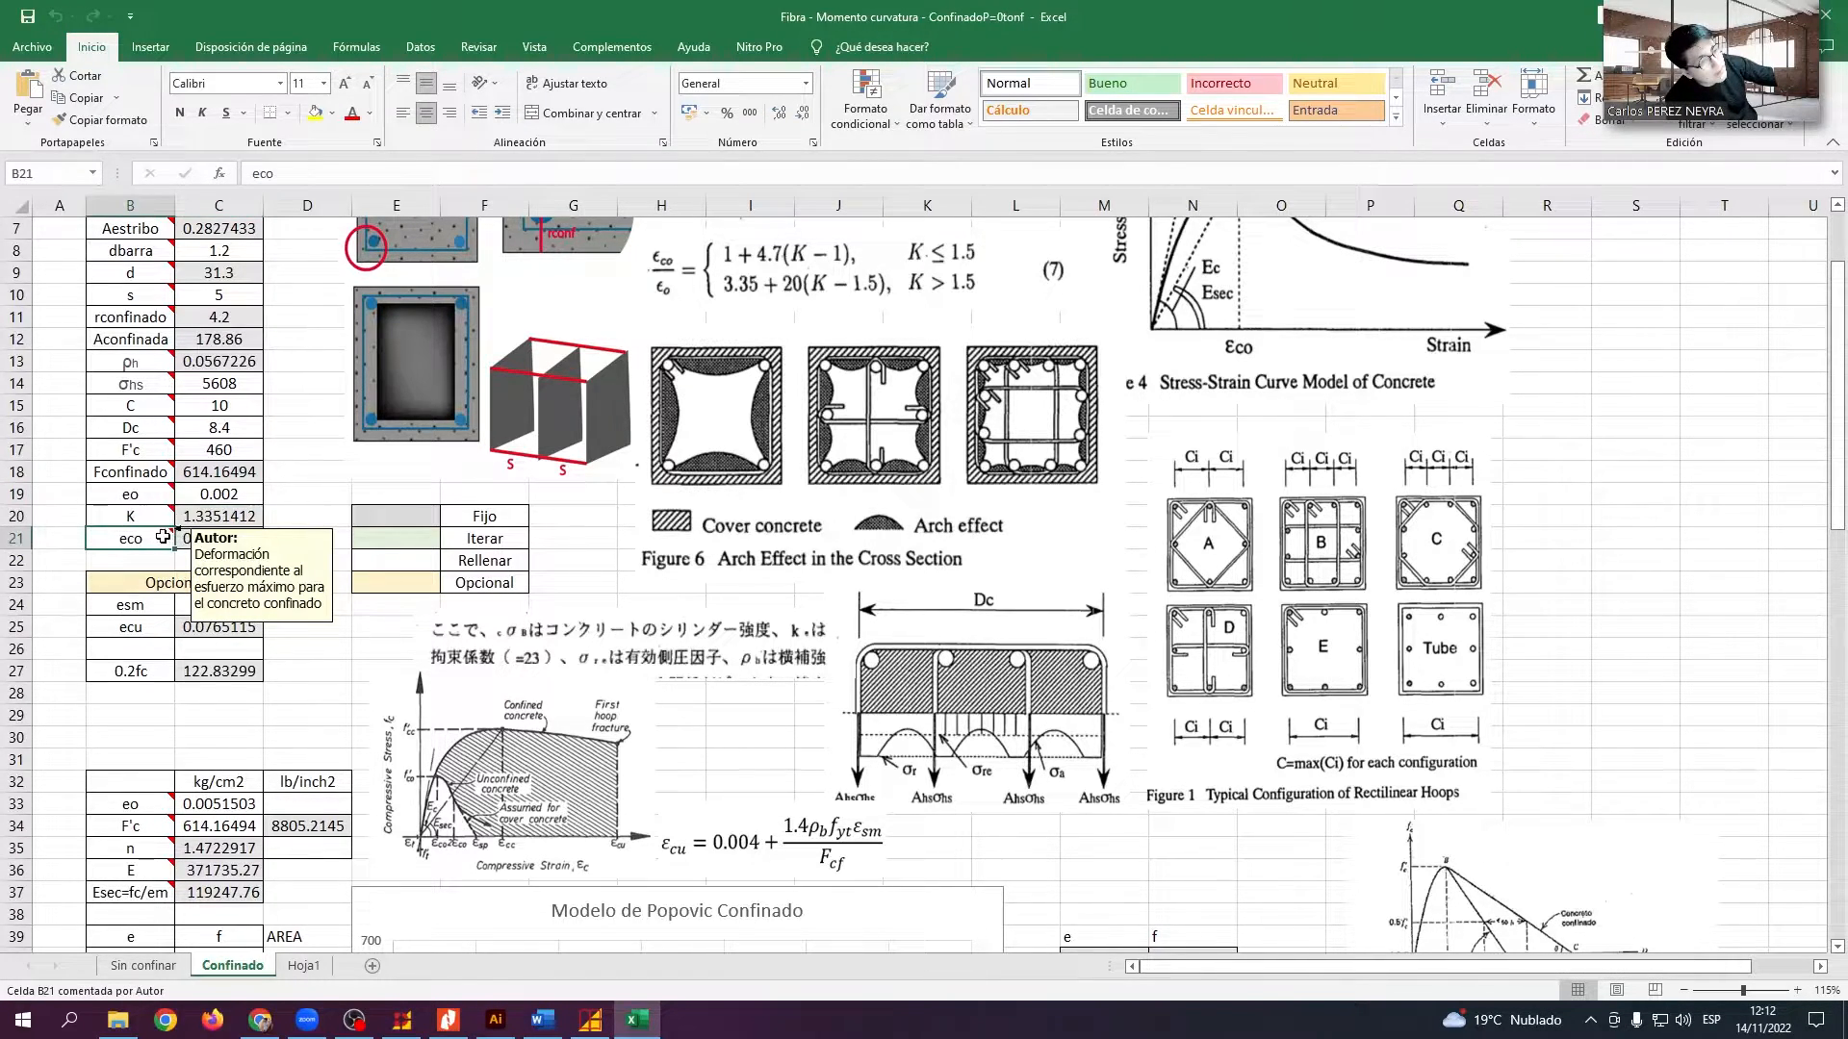
left_click_drag(173, 535, 192, 539)
scroll(198, 538, "up", 1)
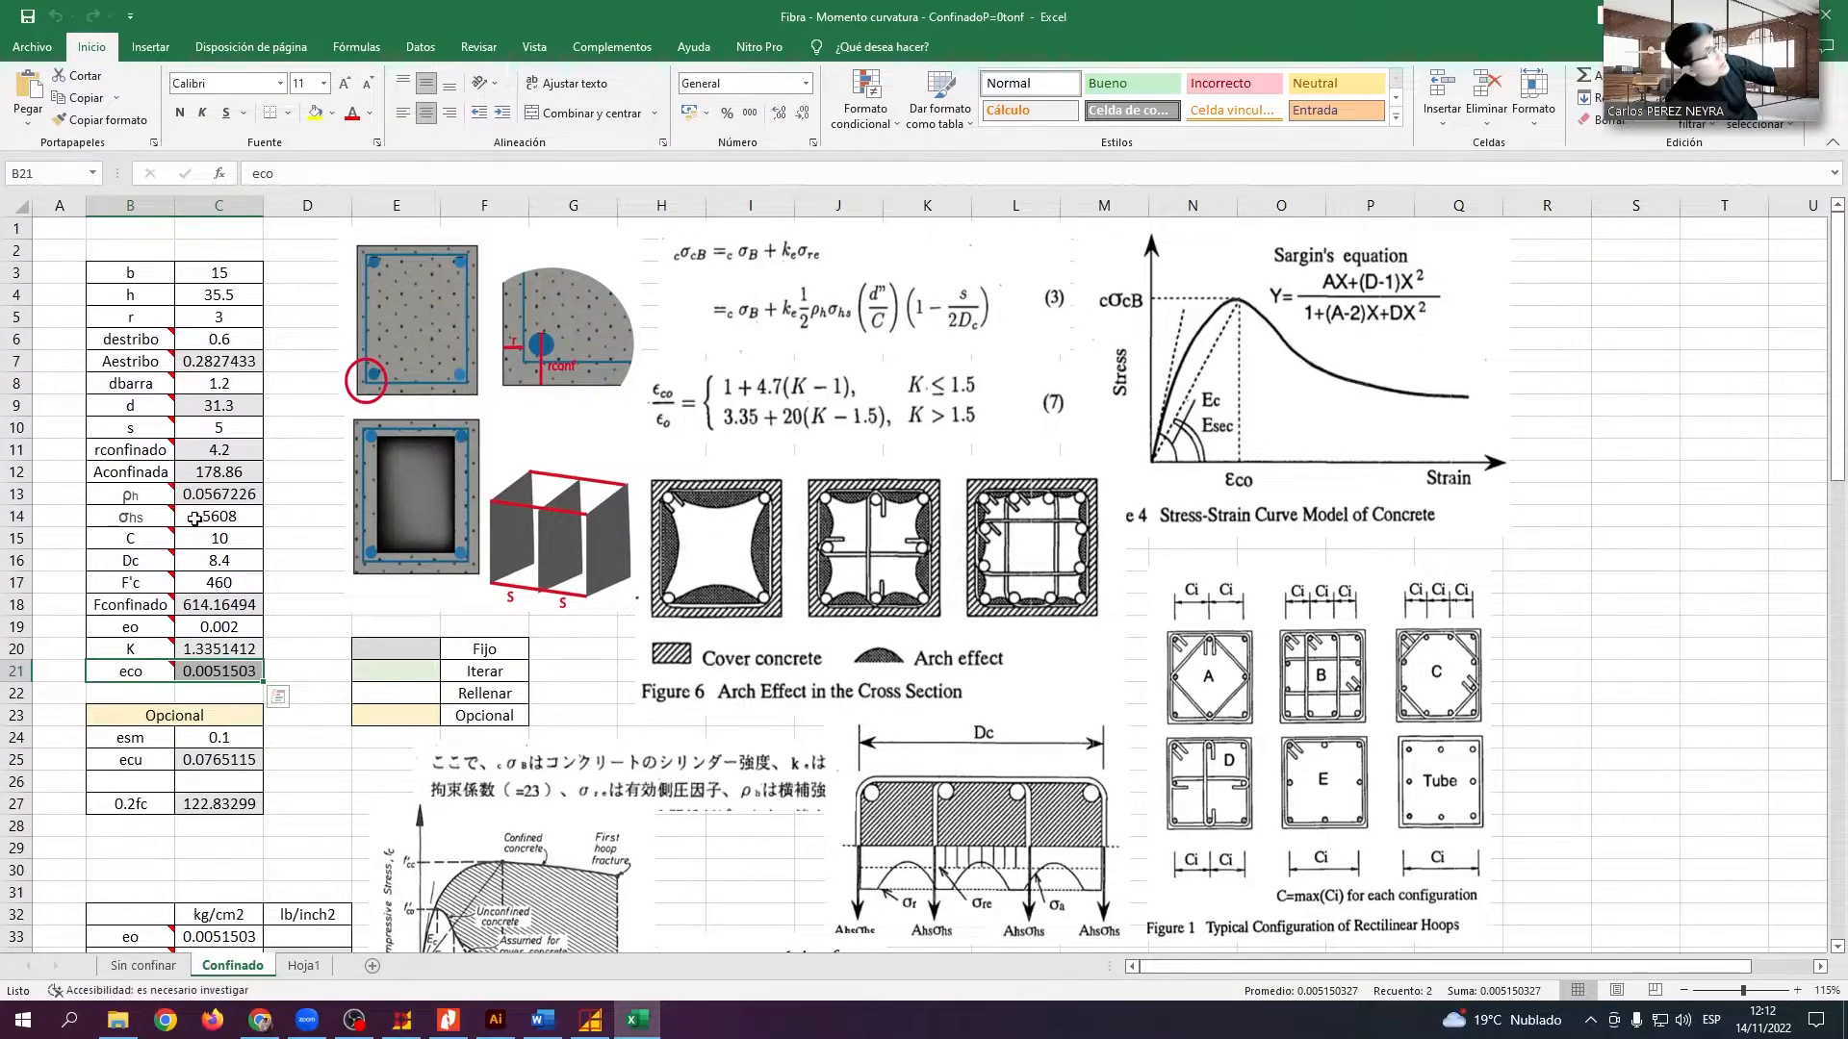
Highlight the confined curve's peak and its end near strain 0.012 on the comparison chart
scroll(204, 534, "down", 5)
scroll(204, 534, "down", 9)
left_click(1104, 737)
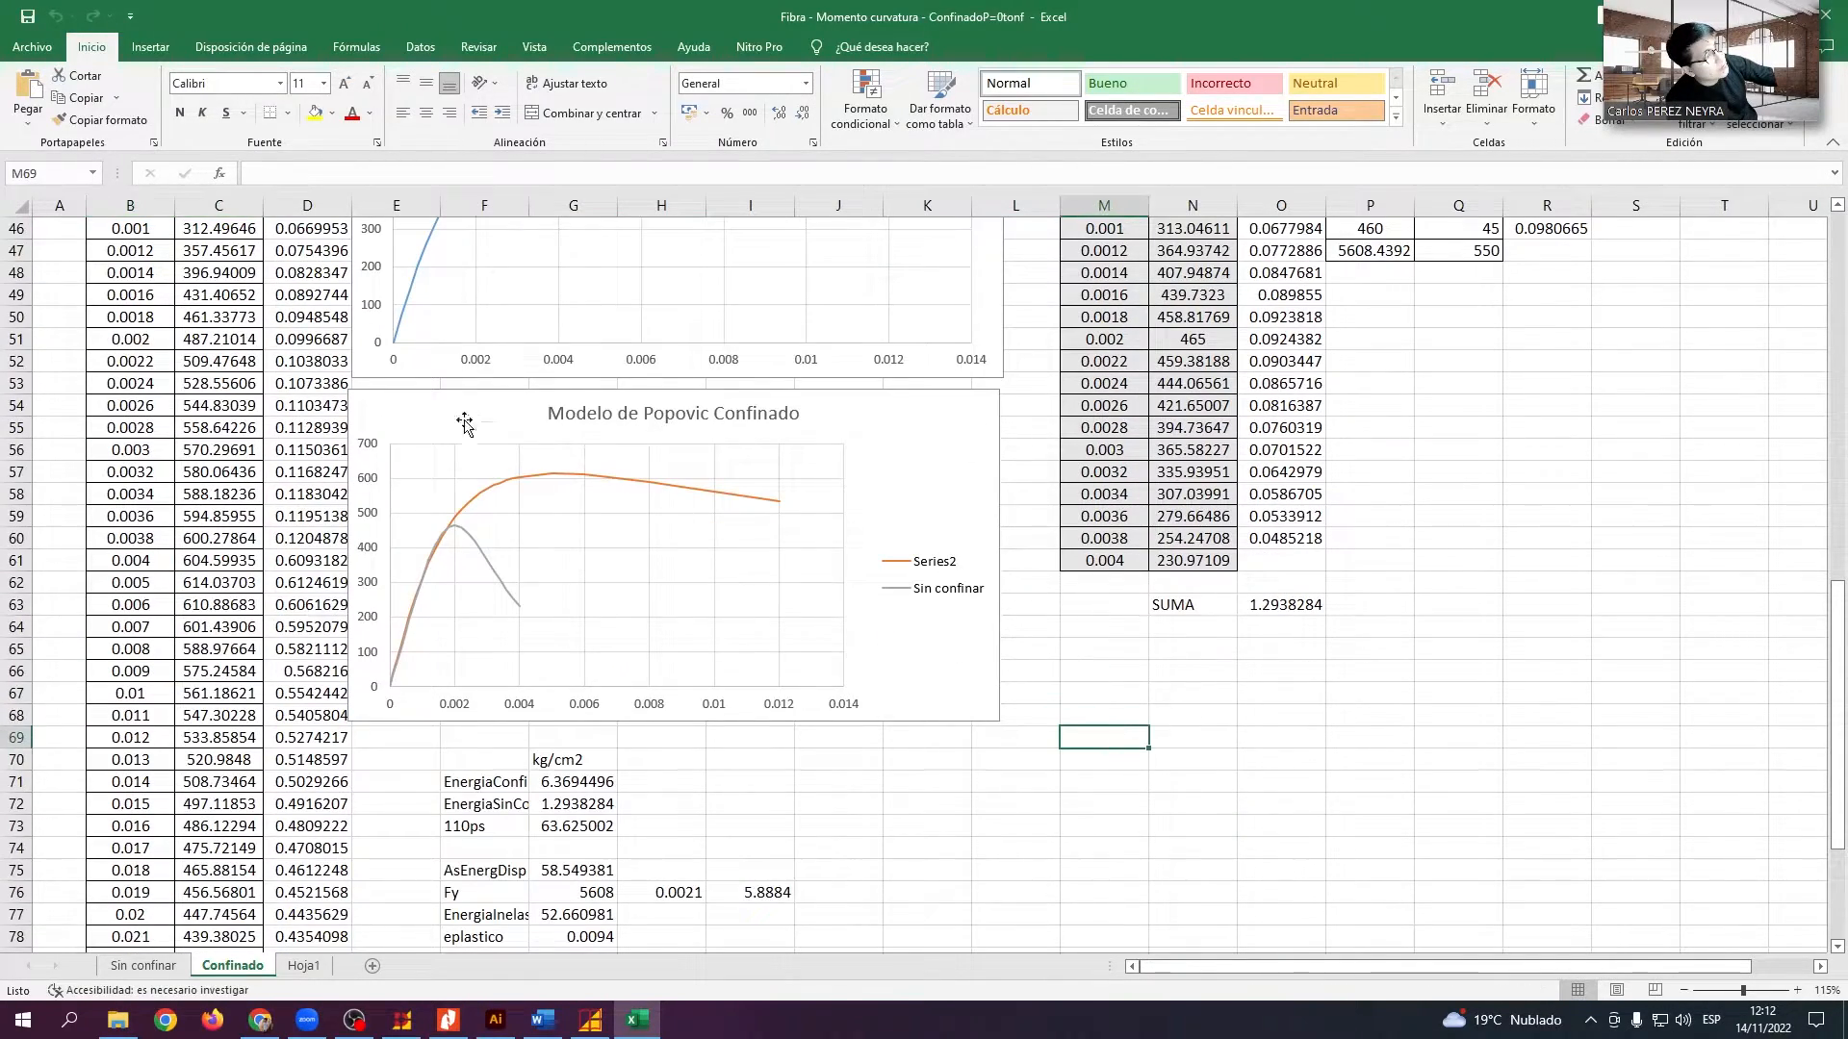
left_click_drag(507, 460, 576, 497)
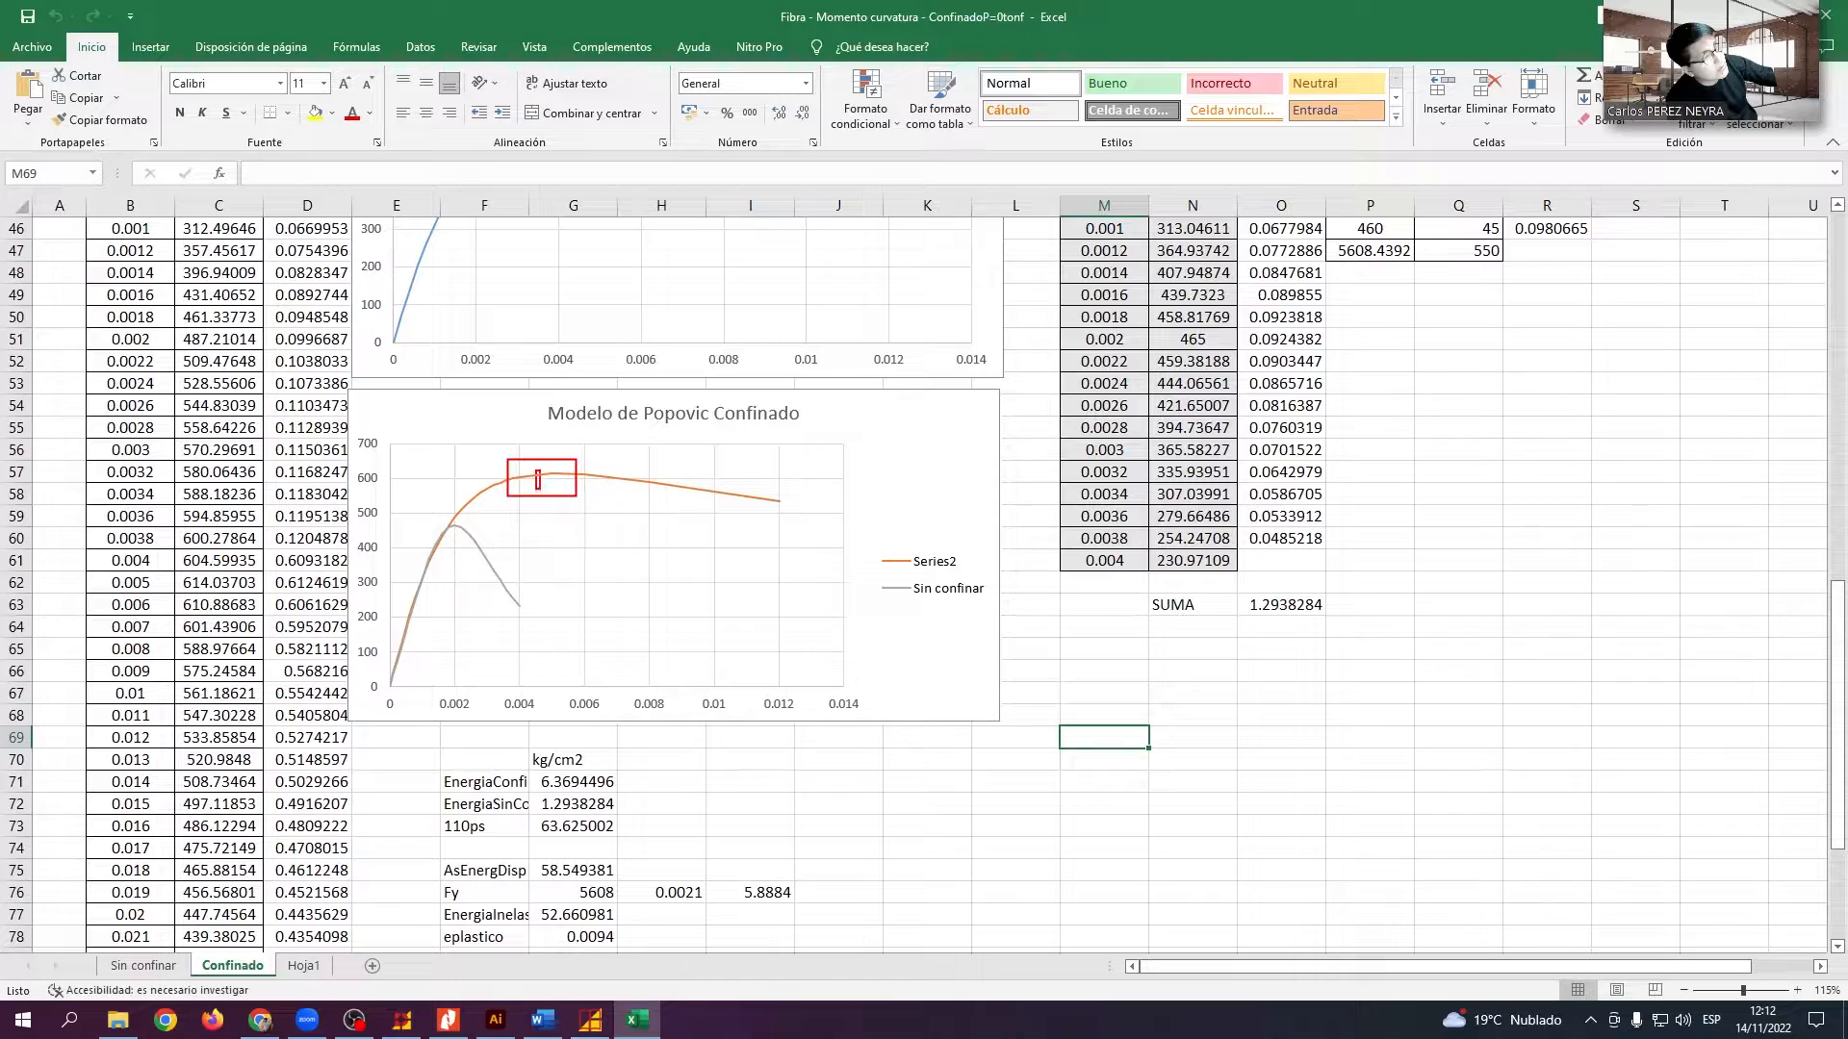
scroll(579, 627, "up", 5)
scroll(579, 626, "down", 5)
left_click_drag(758, 466, 823, 718)
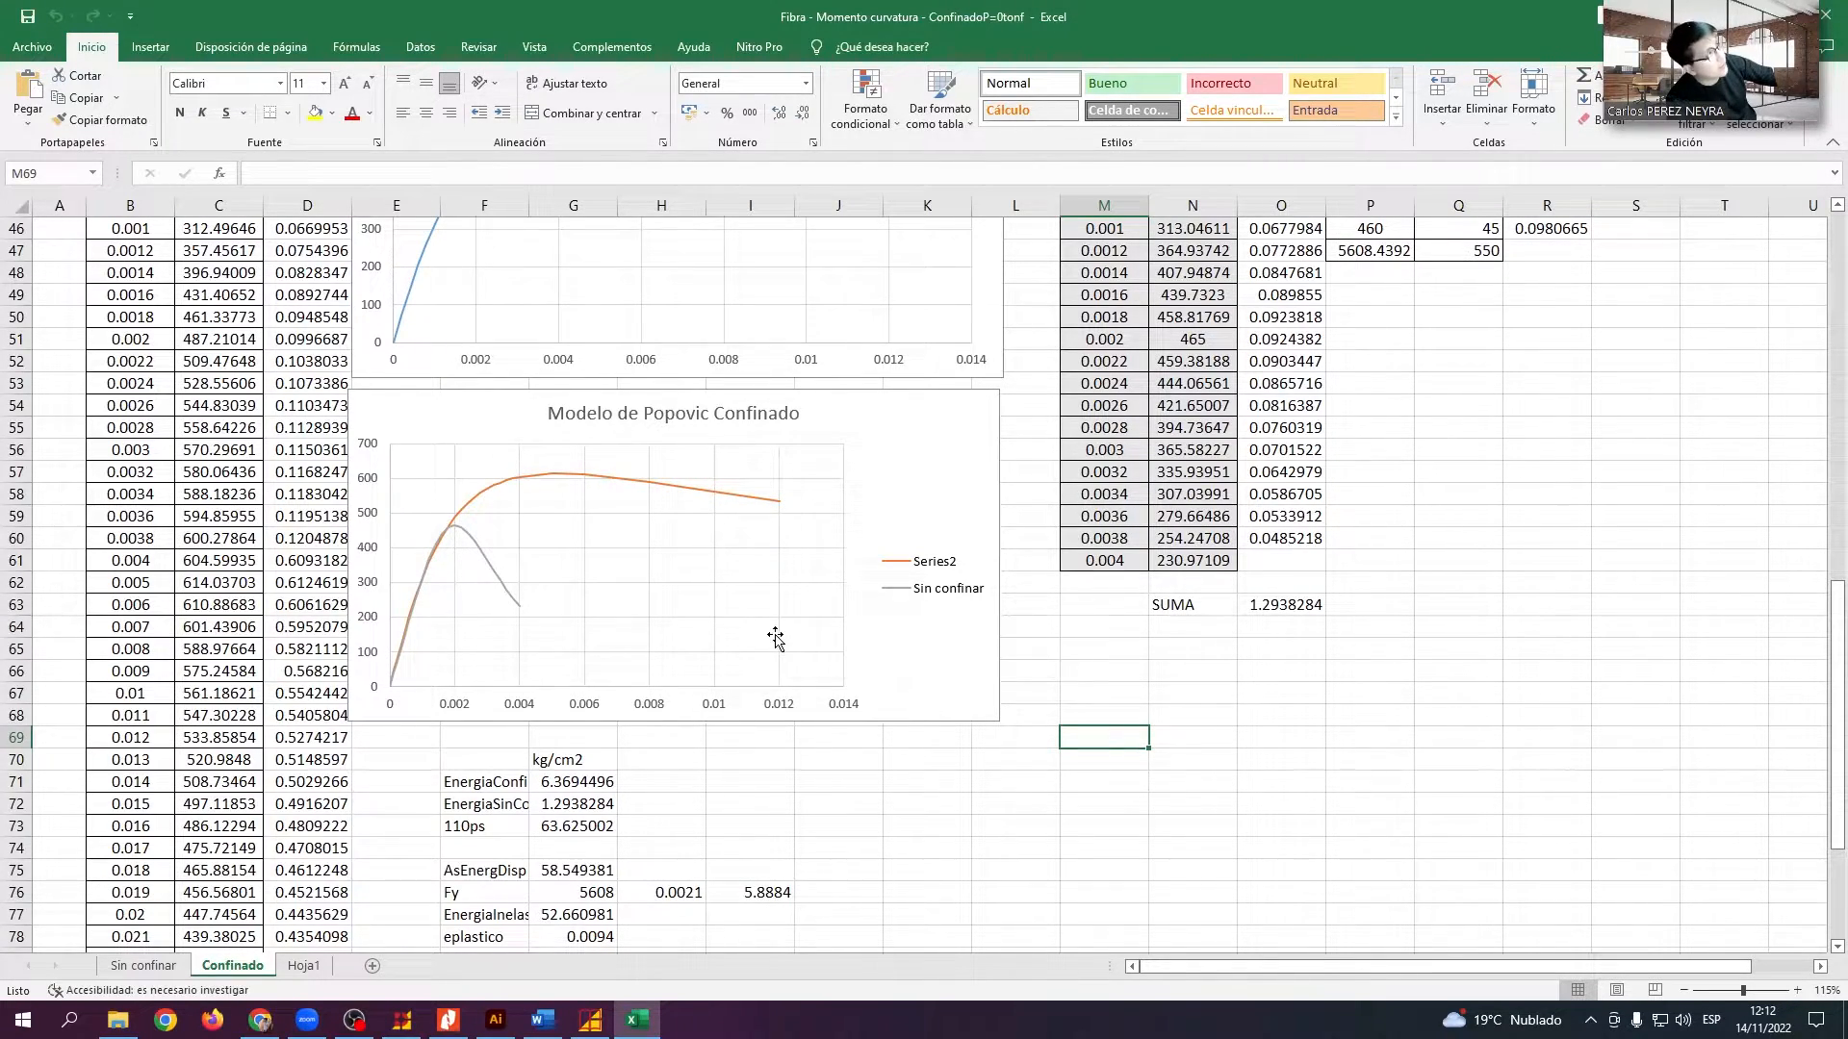
Examine the energy balance text and Equations 59, 60 and 64 for hoop fracture on the Hoja1 sheet
scroll(760, 644, "up", 13)
scroll(755, 650, "up", 1)
scroll(756, 651, "down", 3)
left_click(301, 965)
scroll(439, 746, "down", 5)
scroll(439, 746, "up", 8)
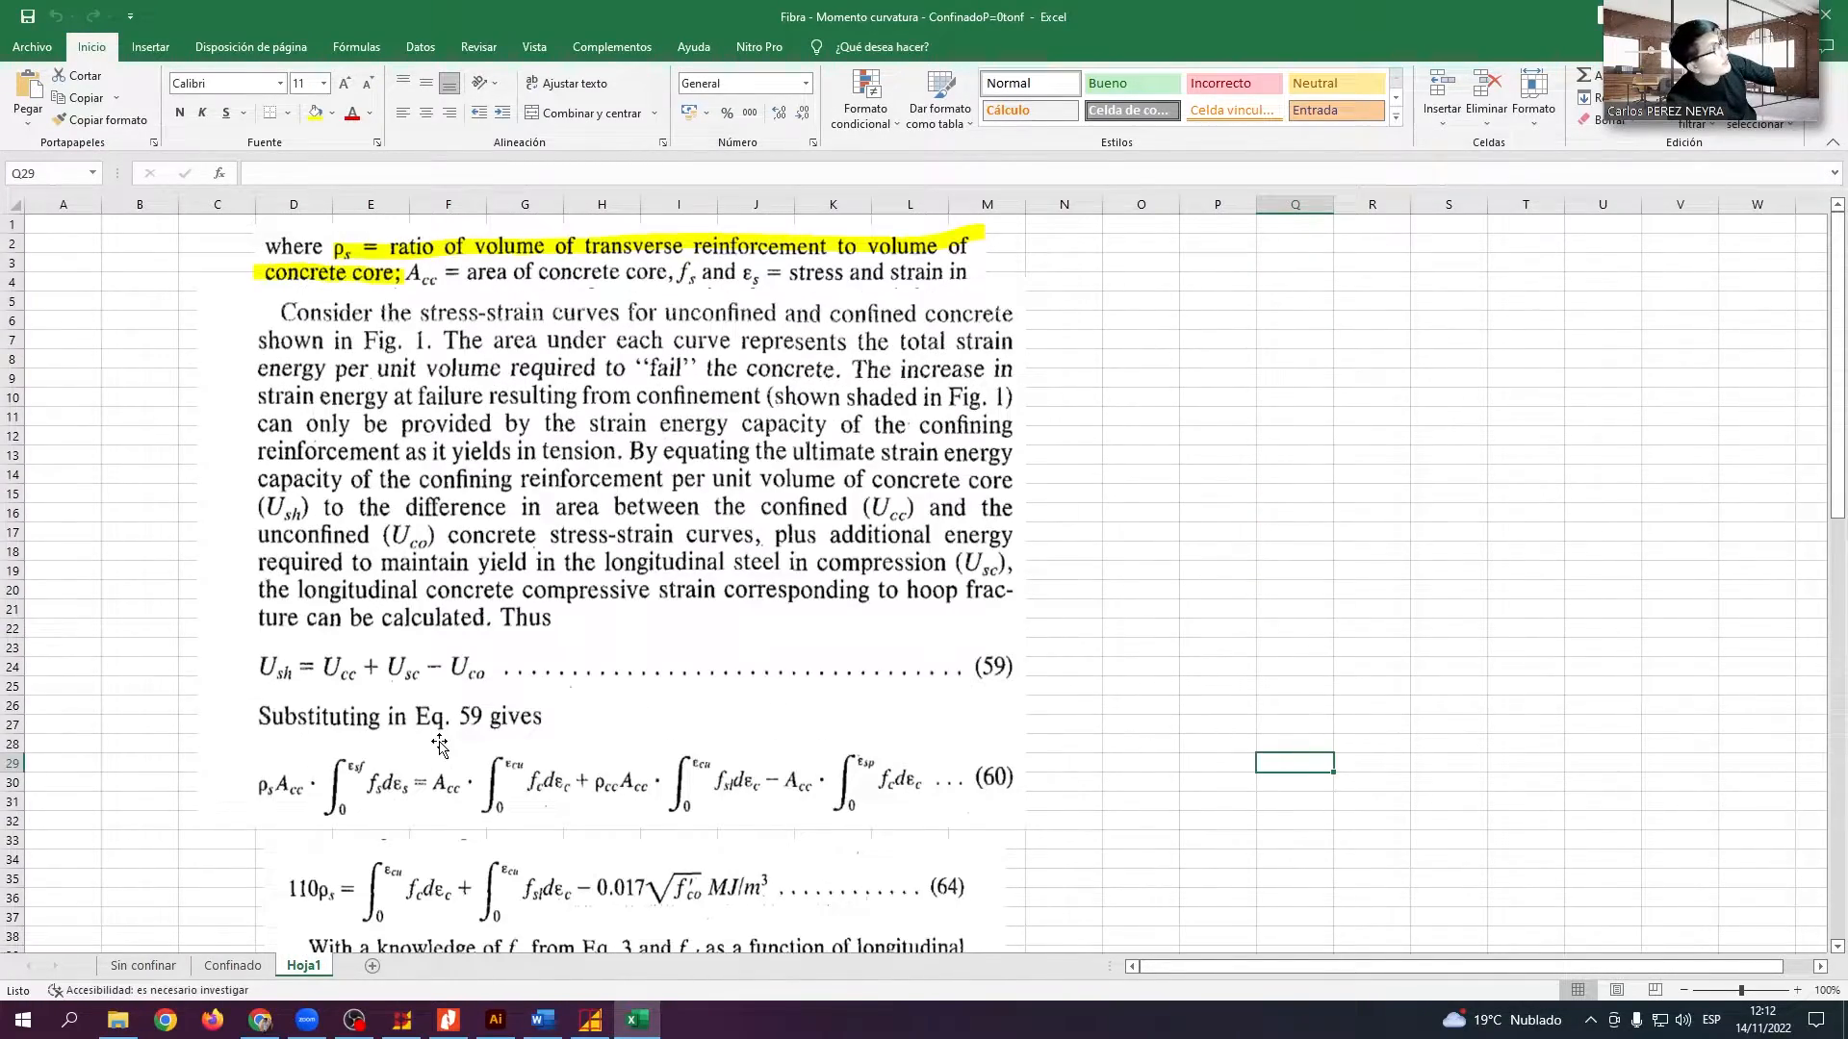
scroll(439, 746, "down", 3)
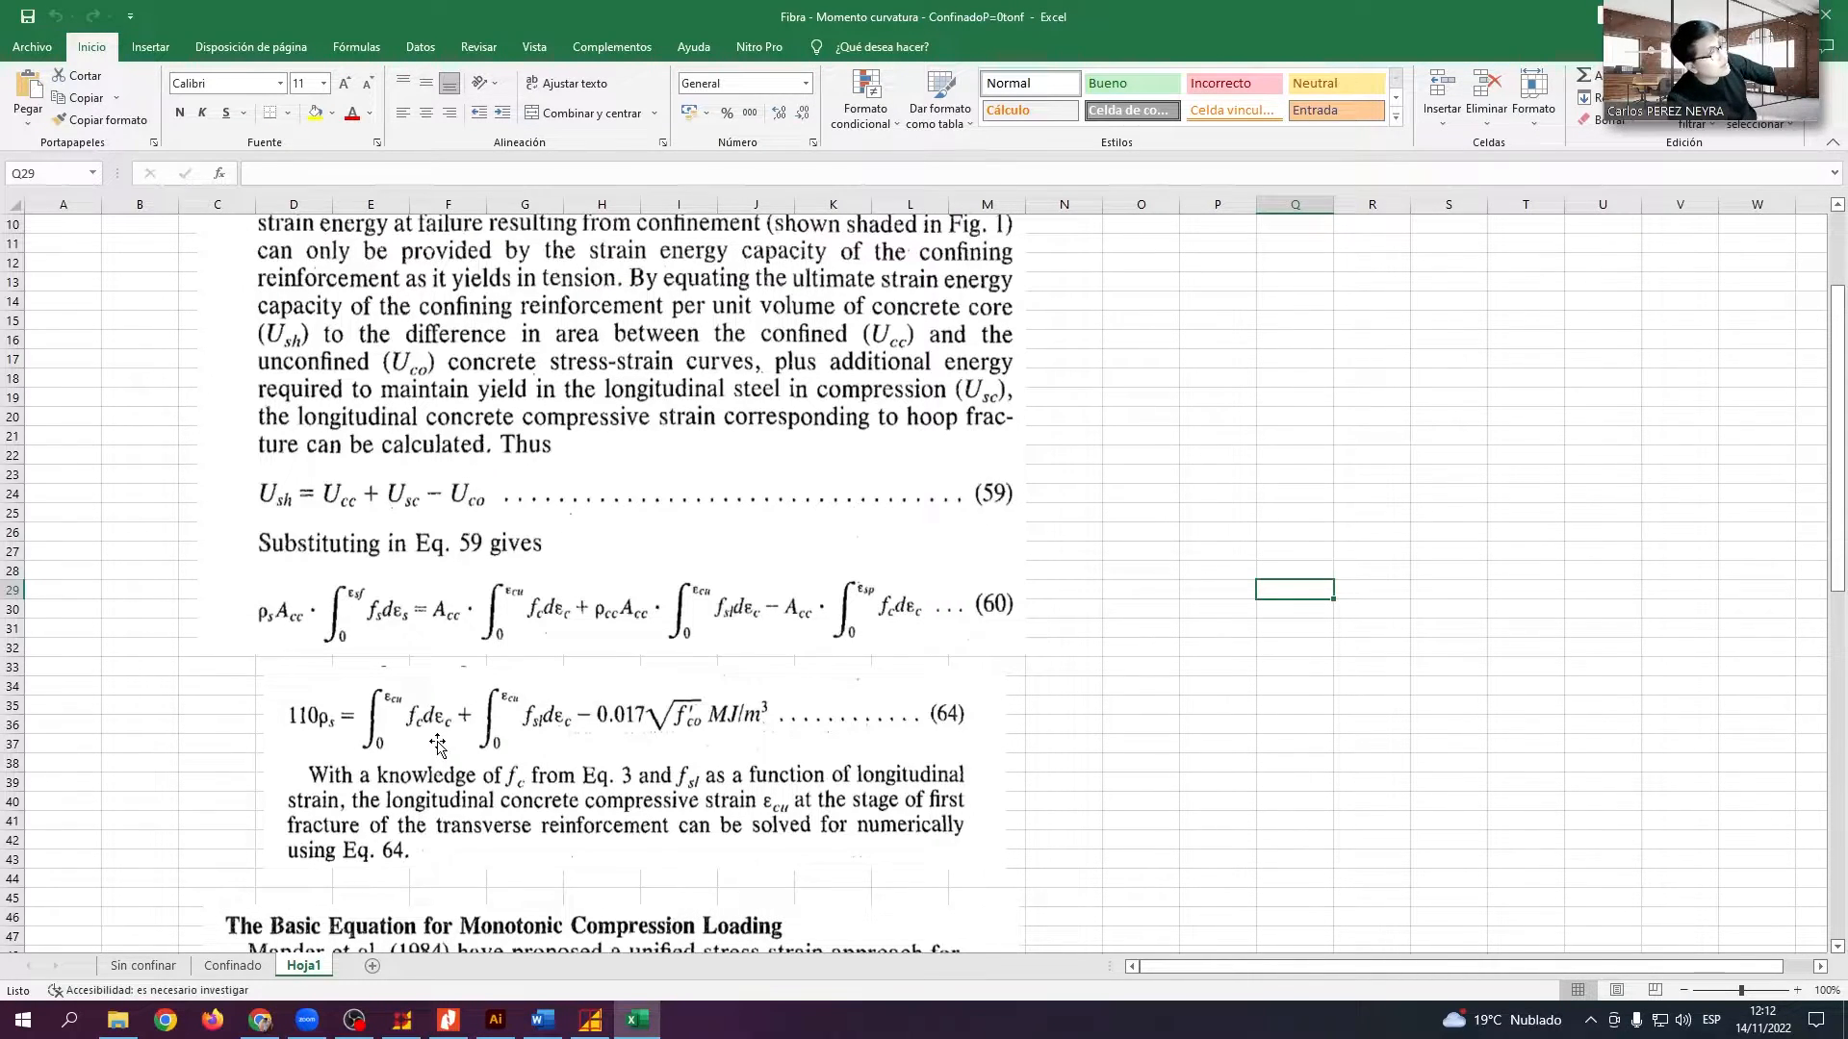
scroll(438, 746, "up", 2)
scroll(437, 745, "up", 1)
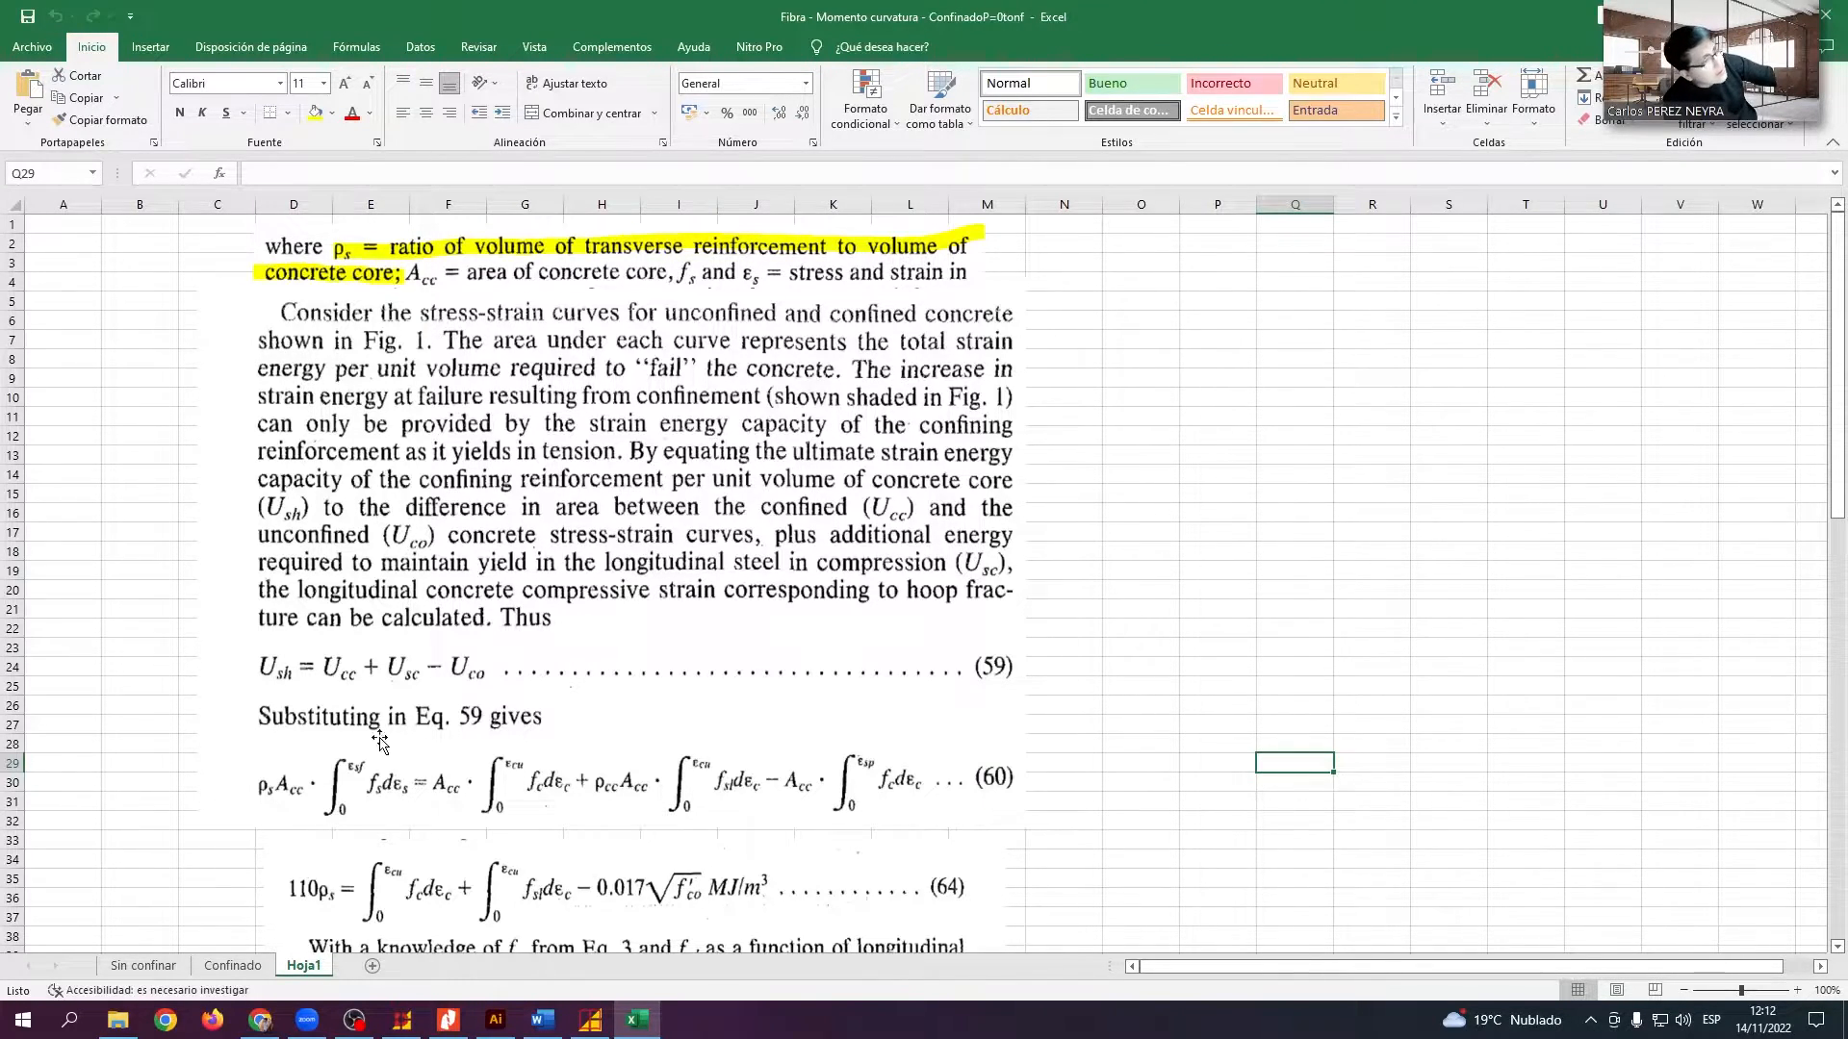
Mark Equations 60 and 59 on the Hoja1 sheet with temporary outlines and clear them
scroll(379, 745, "down", 2)
left_click_drag(241, 610, 1007, 710)
left_click_drag(223, 510, 539, 588, "ctrl")
key("Escape")
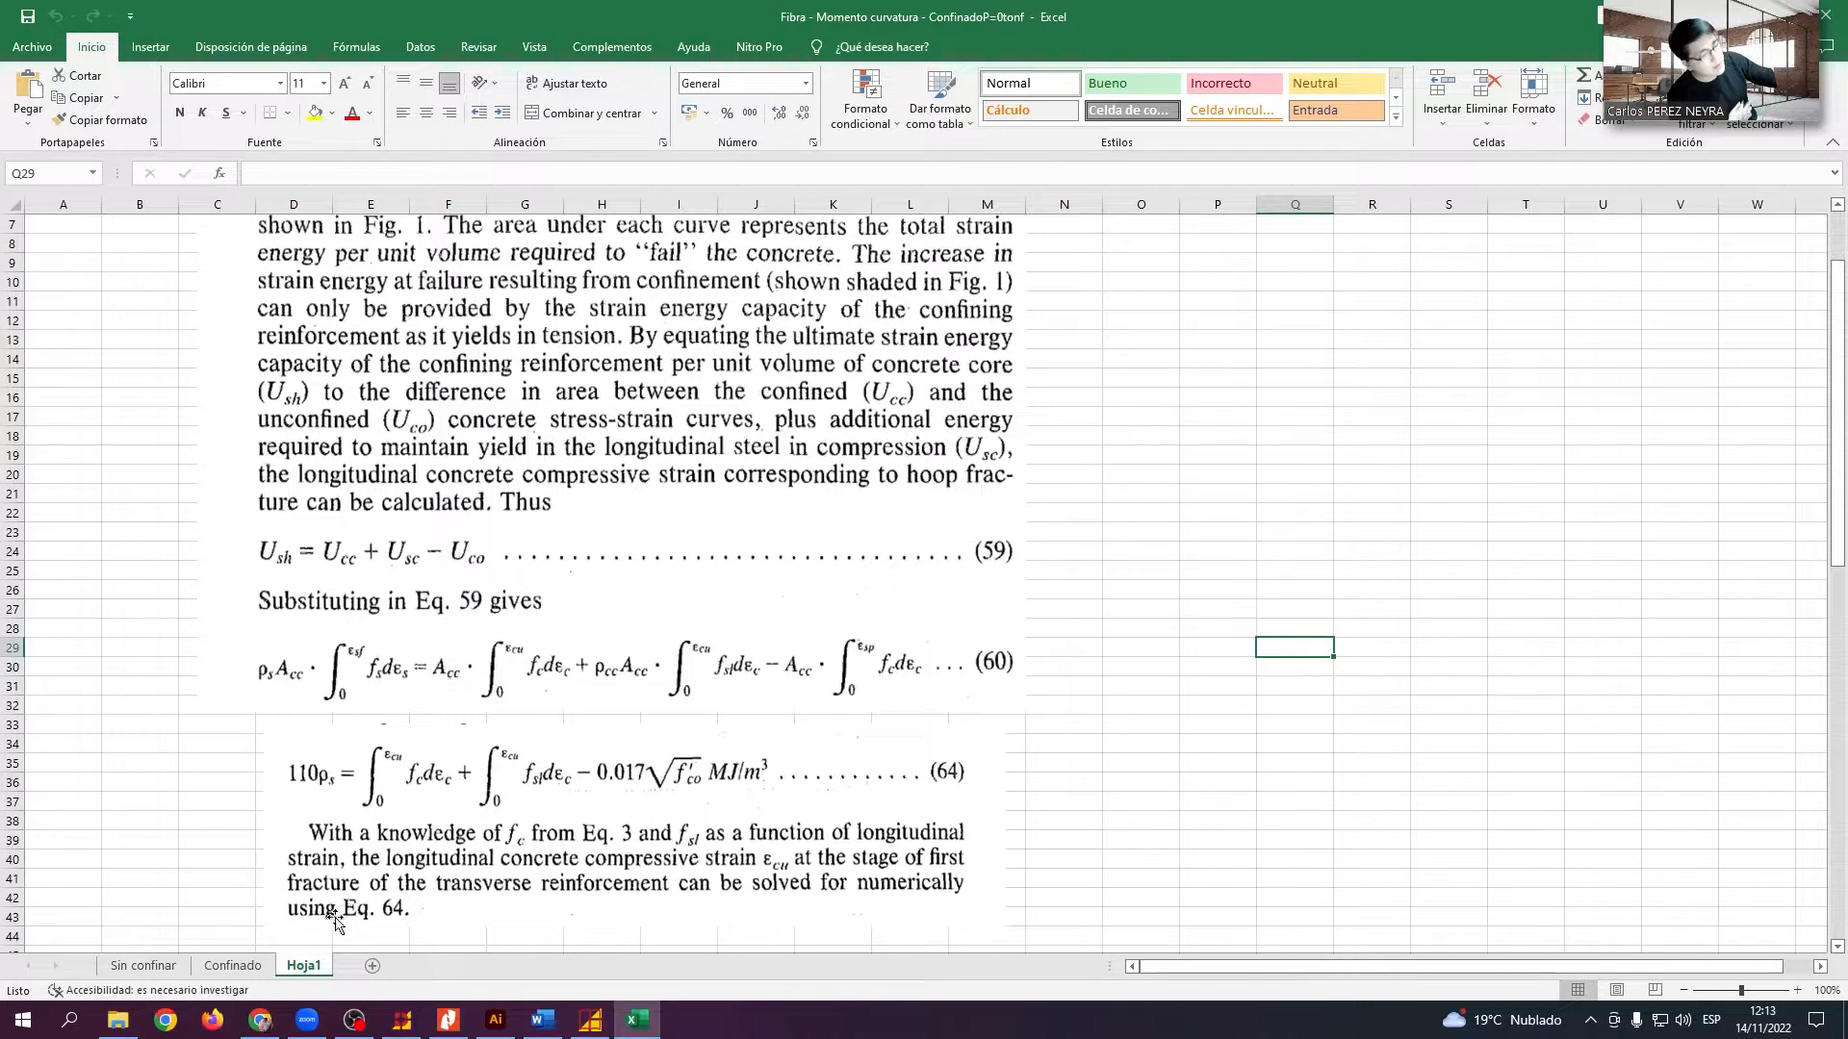
Return to the Confinado sheet and inspect the confined series of the comparison chart together with the energy table beneath it
left_click(232, 966)
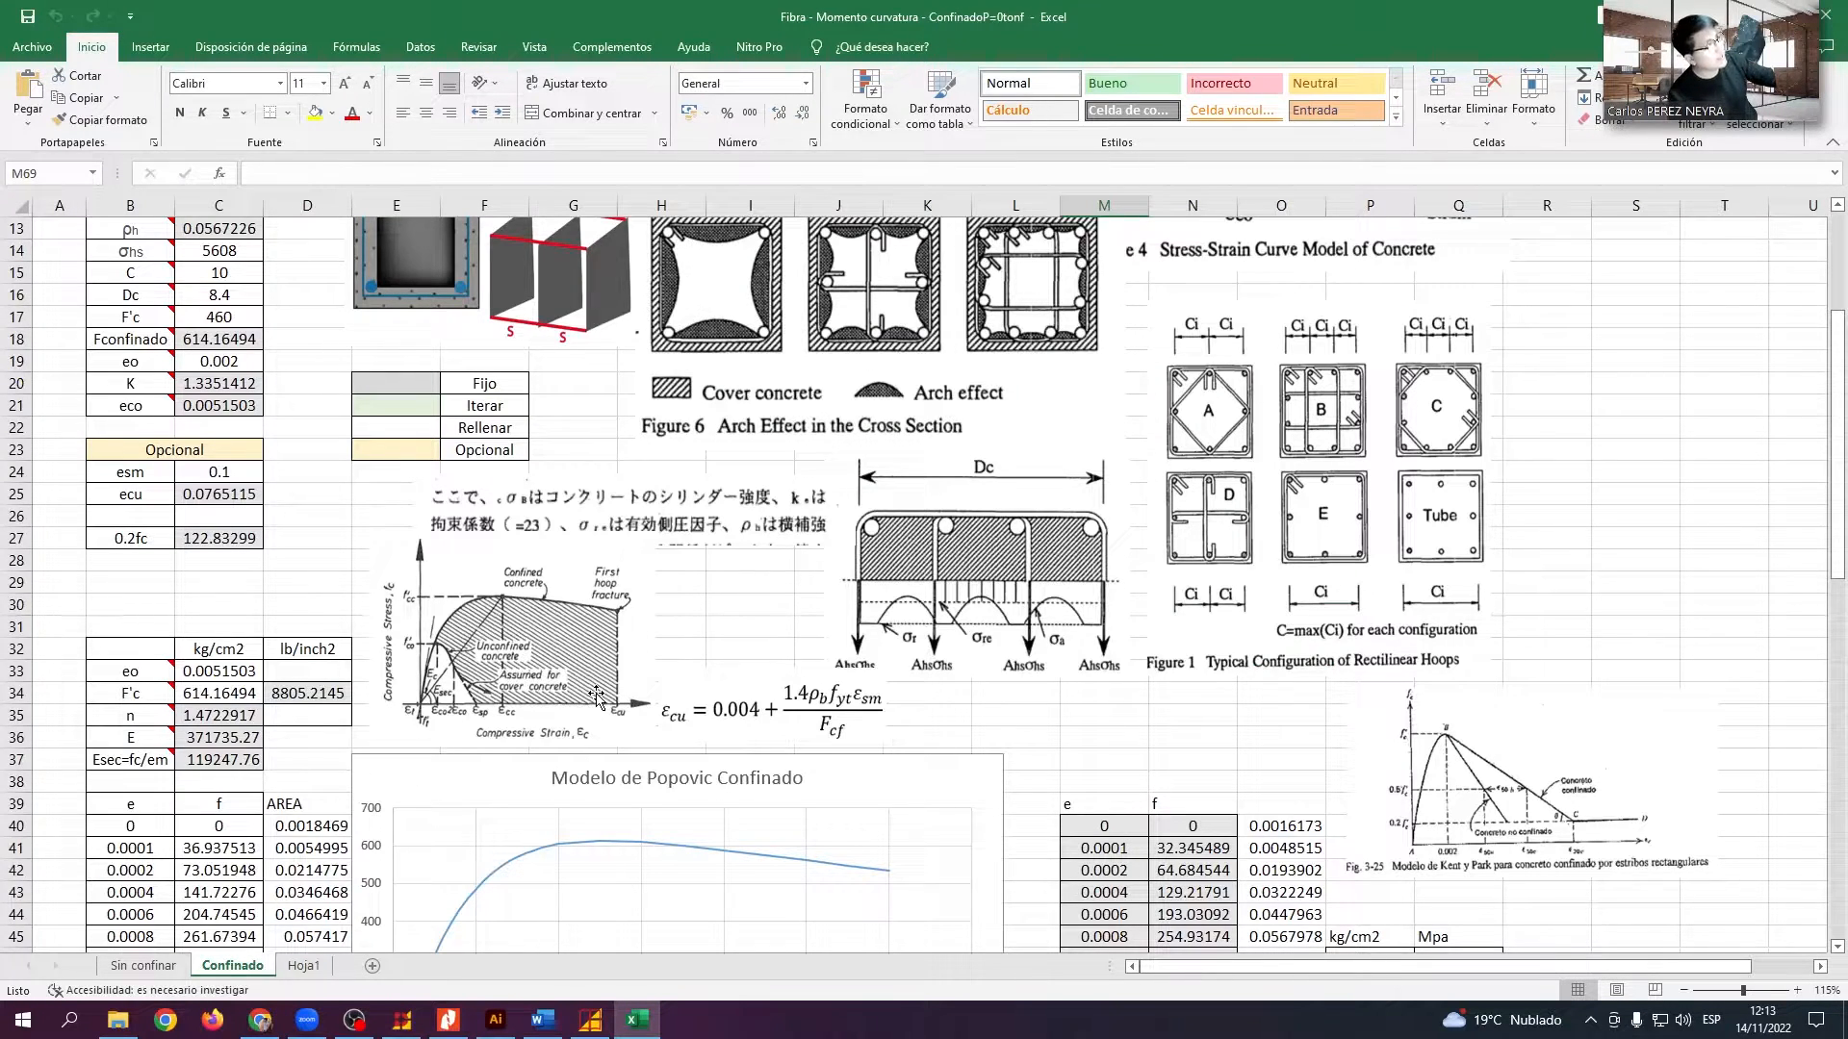
scroll(597, 695, "down", 9)
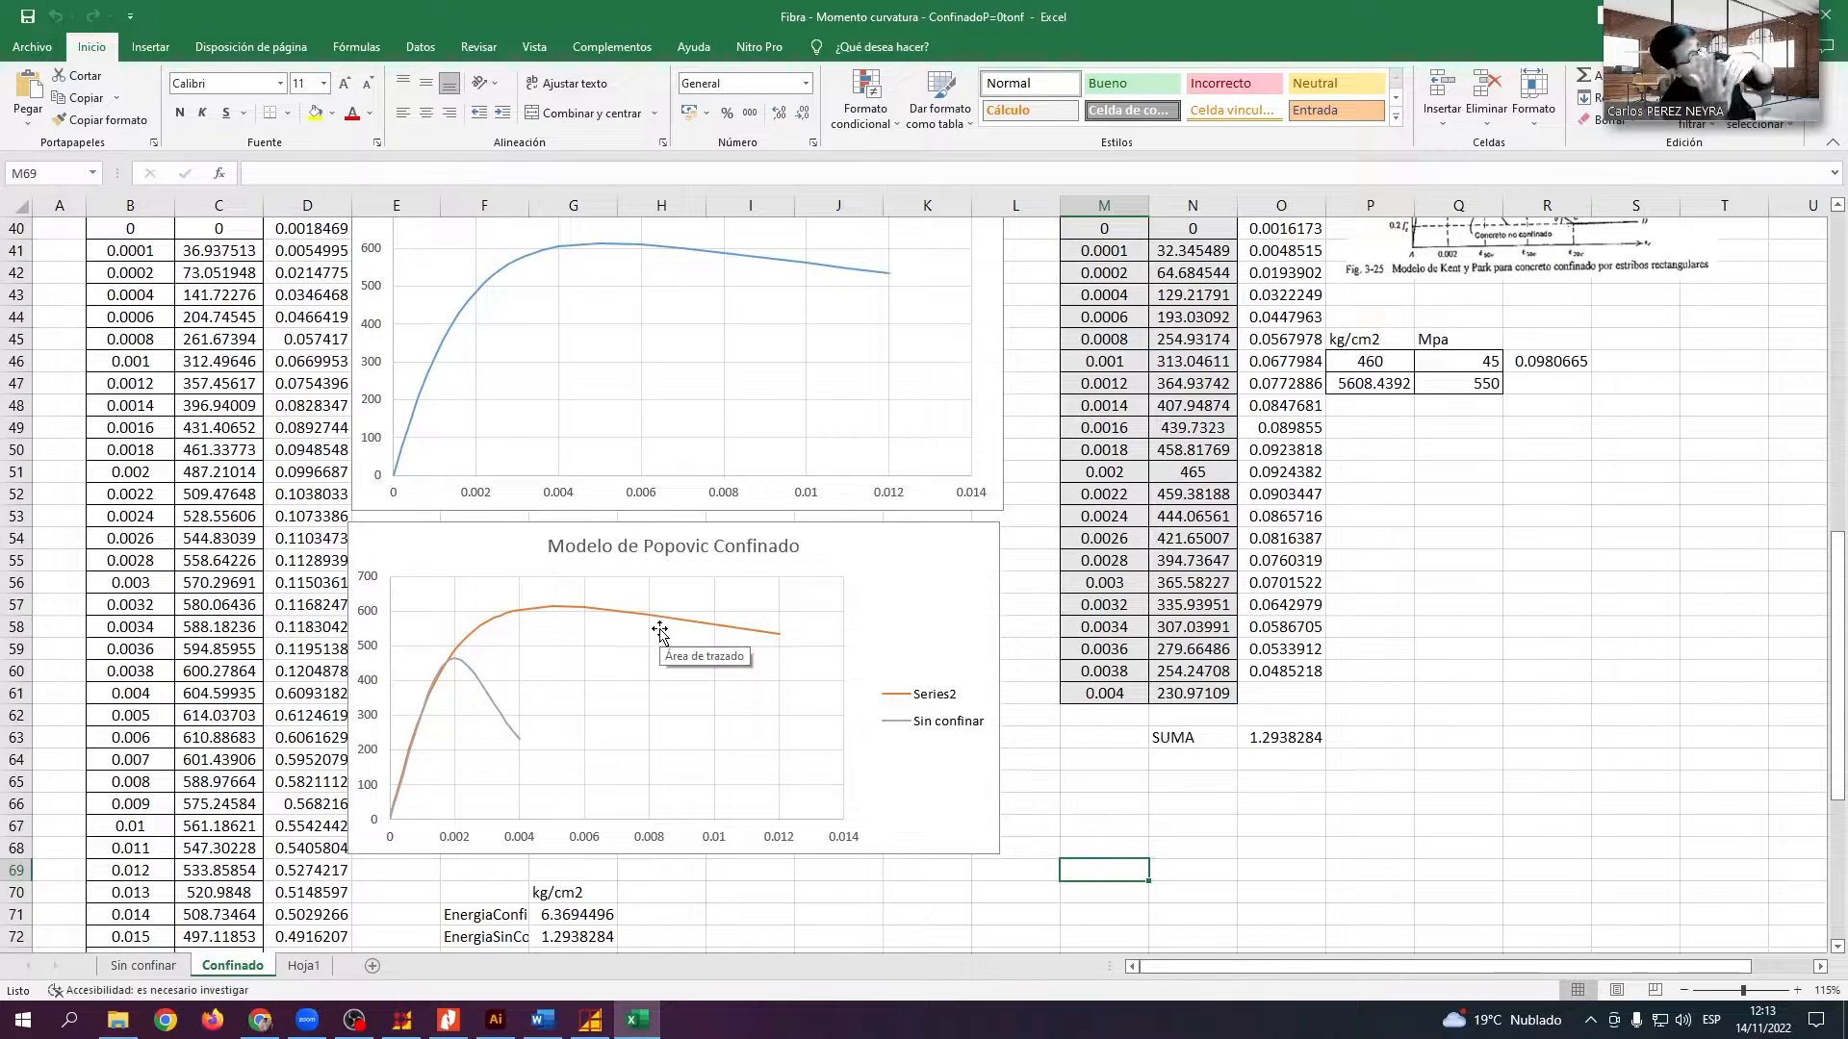
left_click(730, 631)
scroll(730, 631, "down", 4)
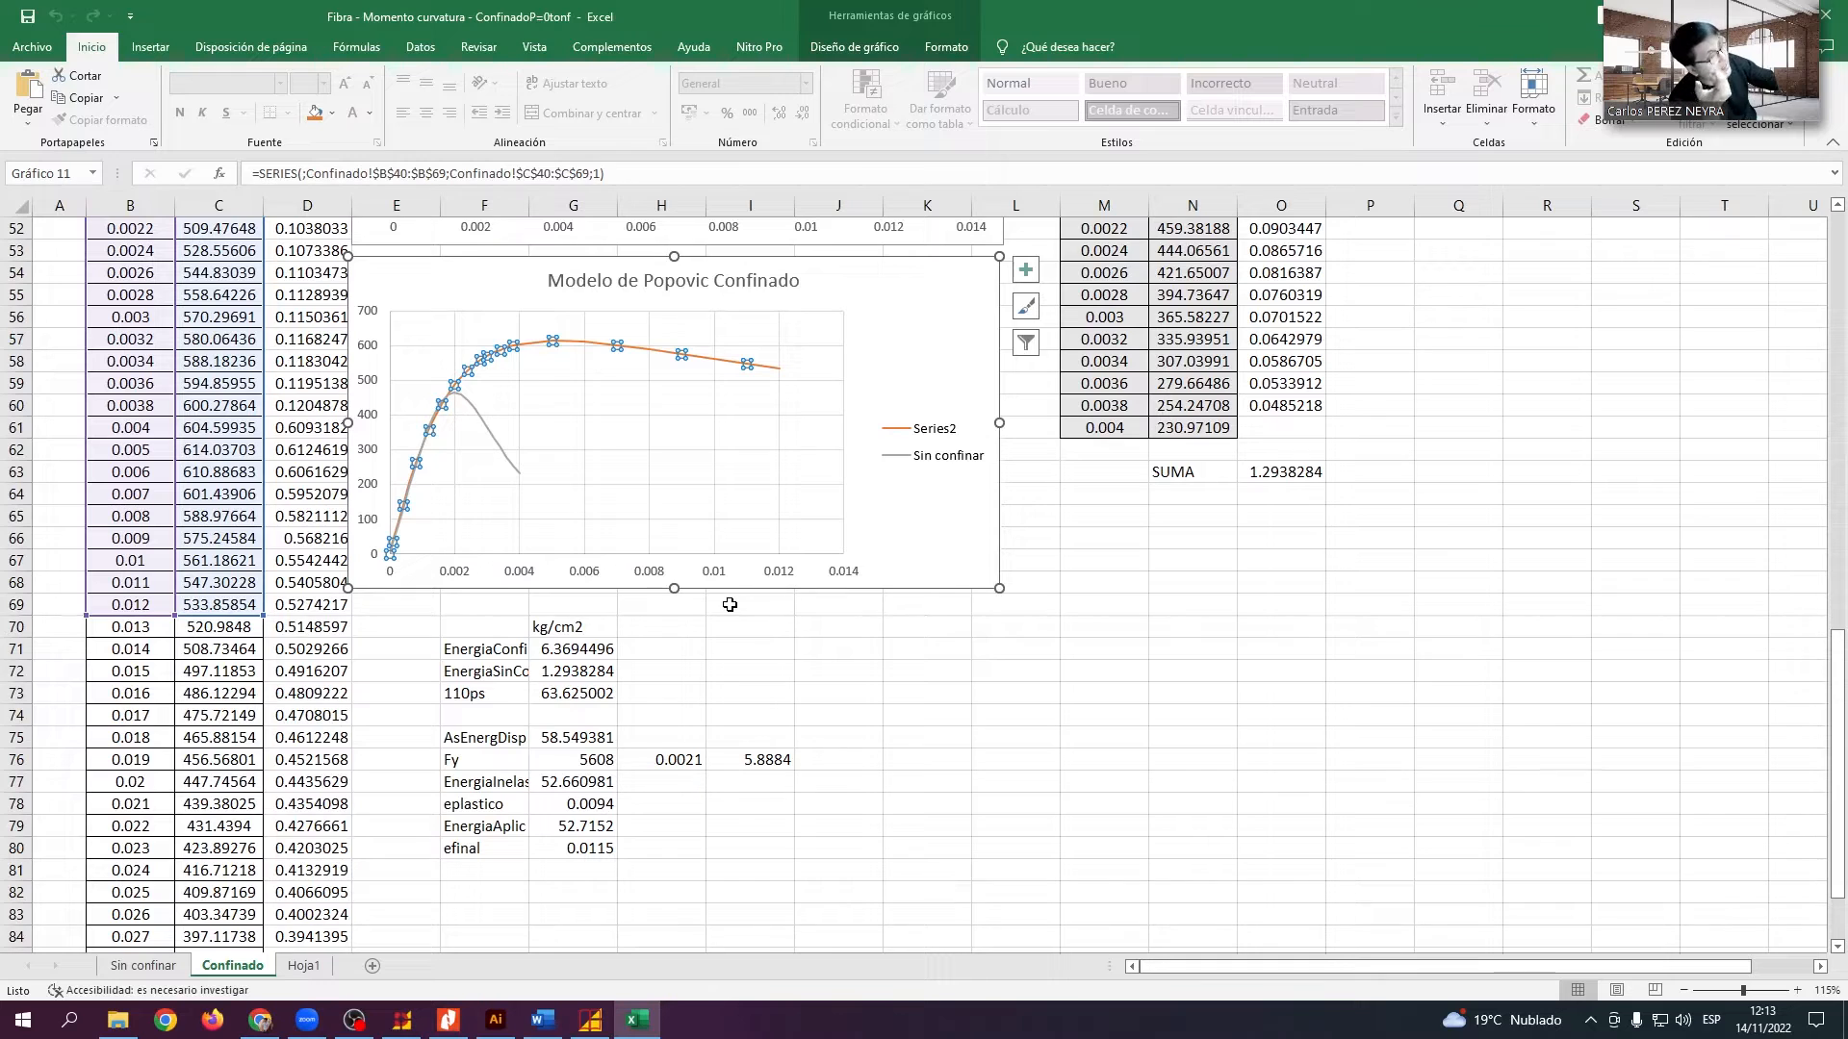
left_click(737, 543)
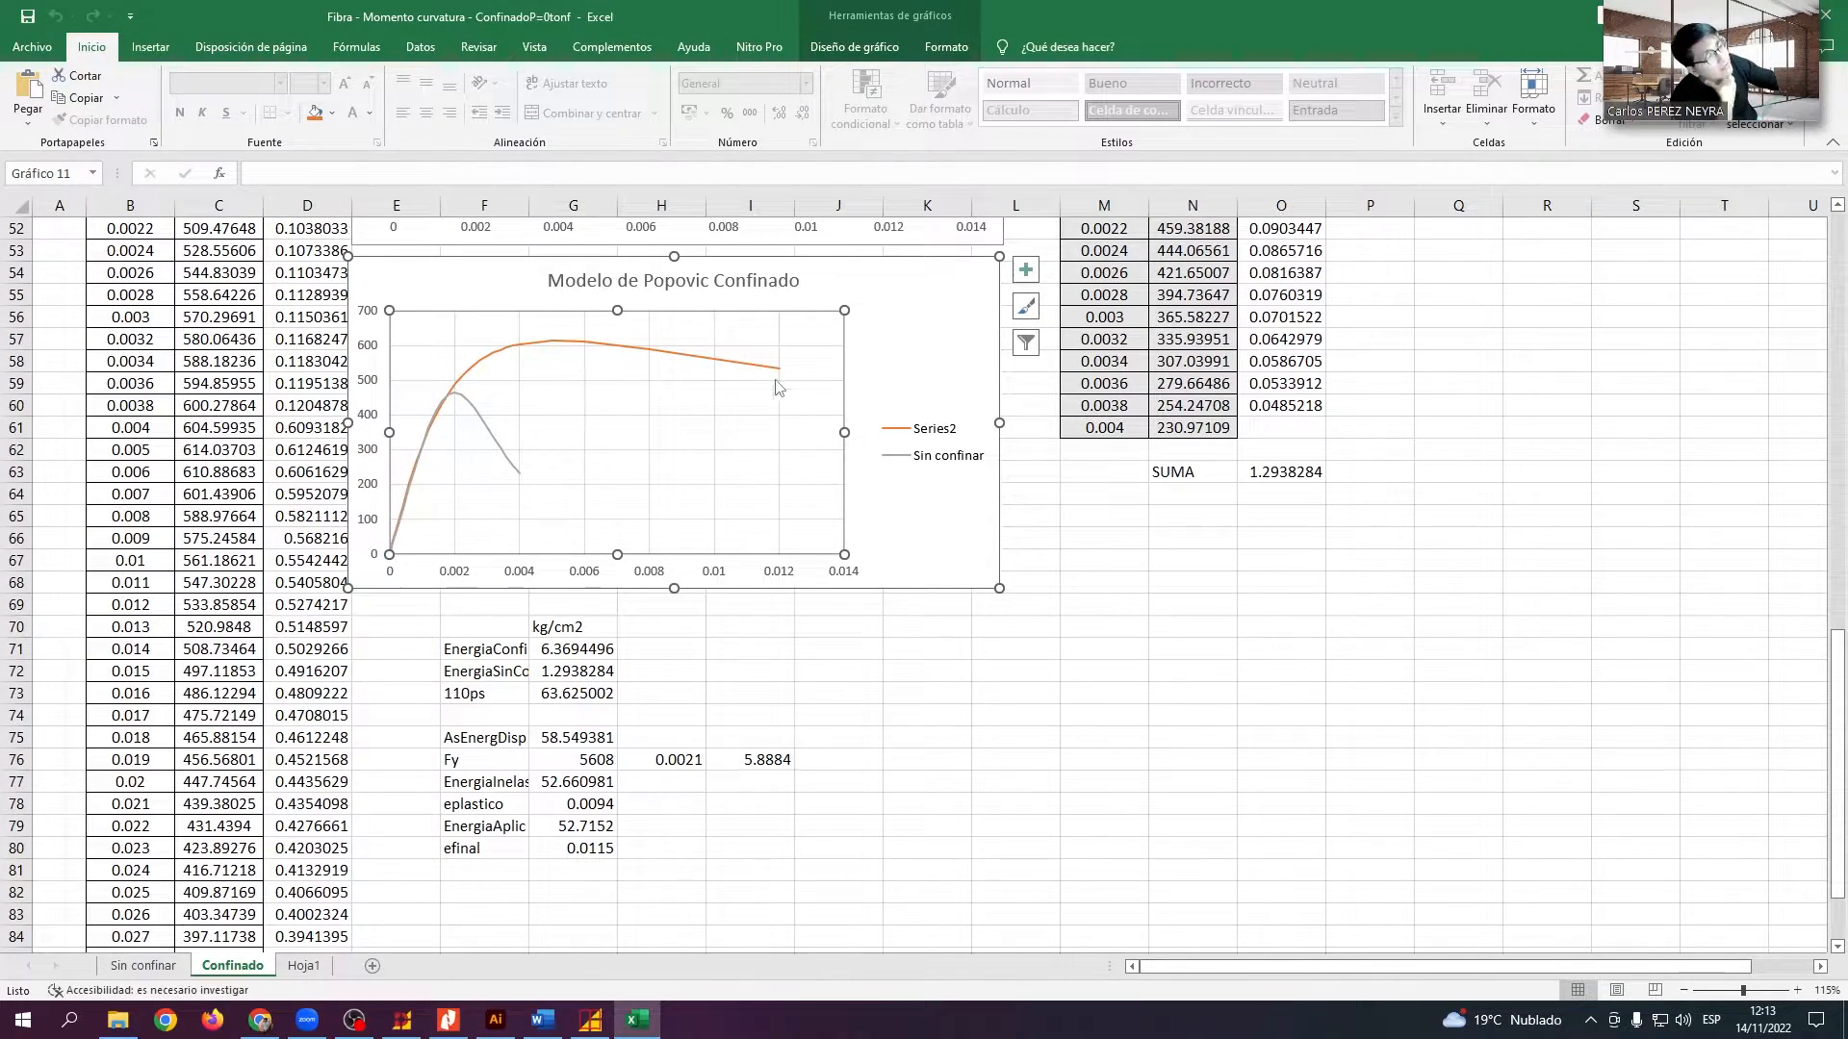
scroll(701, 697, "up", 4)
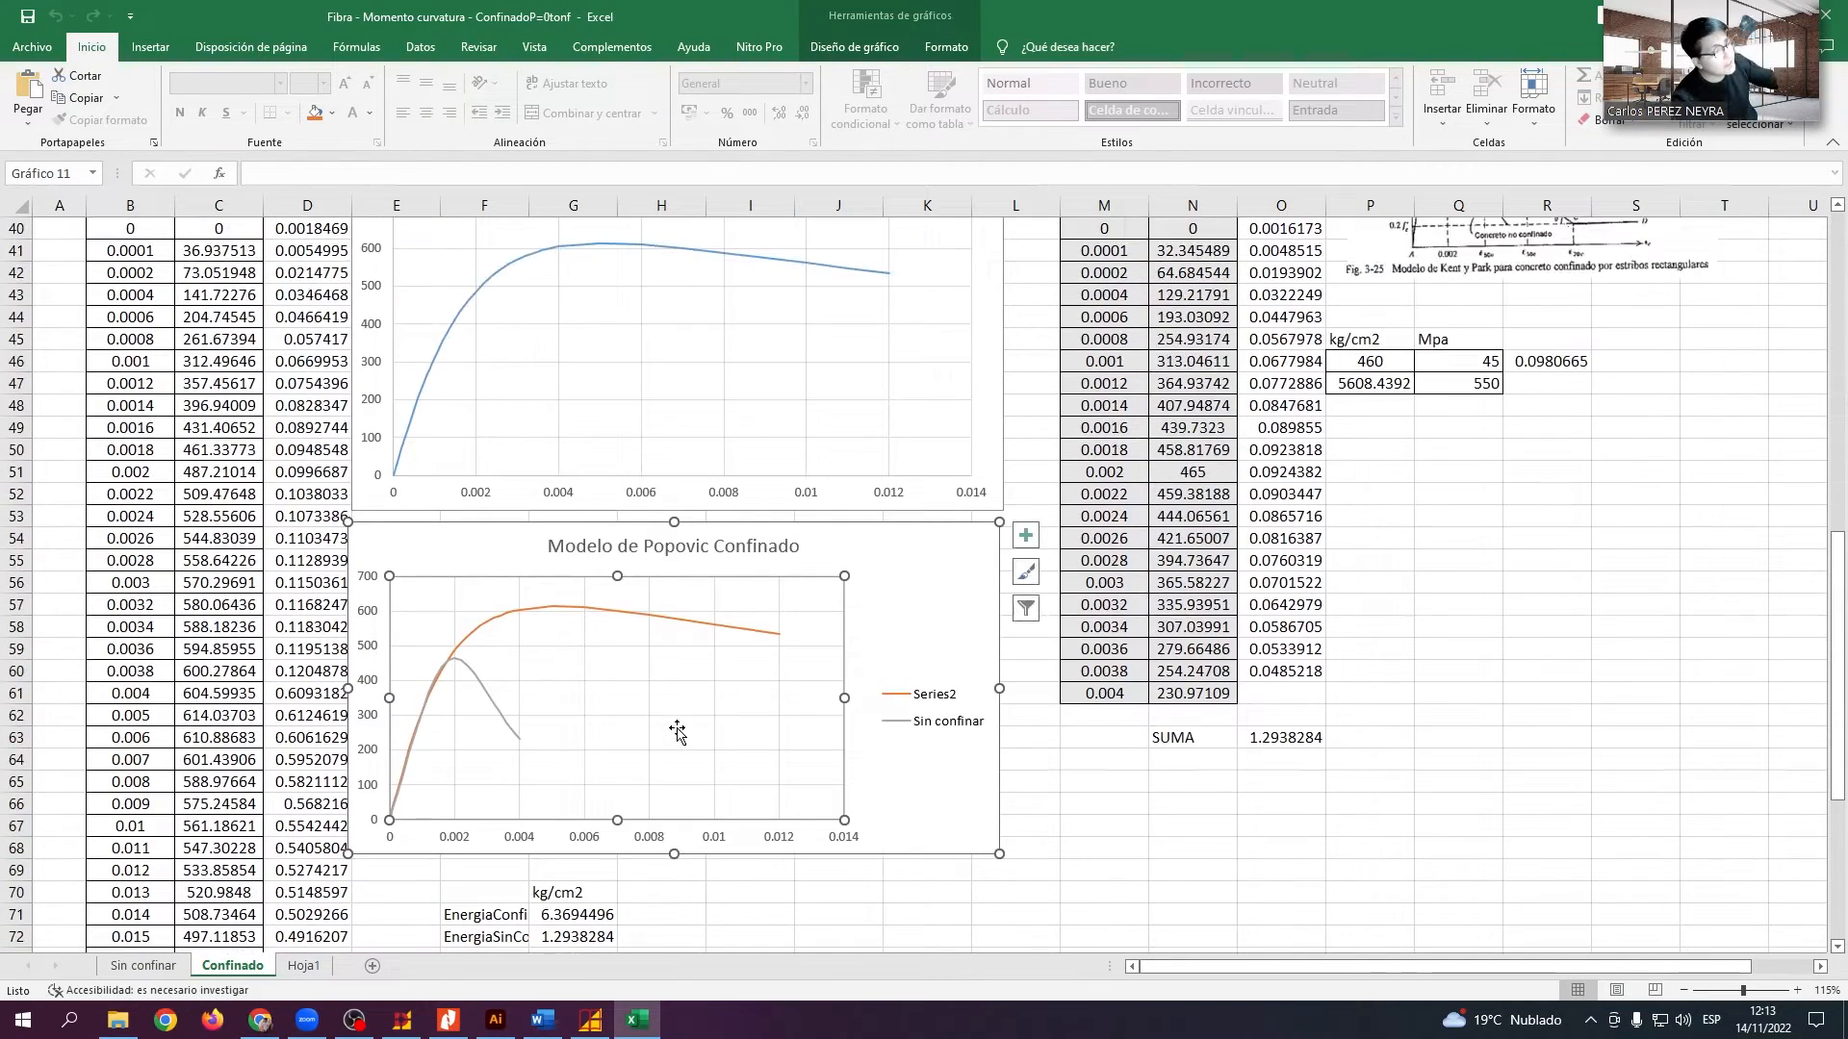
left_click(1121, 785)
Open Dazio_2009_WSH1 from the MURO CONCRETO ARMADO folder in Nitro Pro and enlarge the WSH6 reinforcement layout in Fig. 1
key("alt+Tab")
key("alt+Tab")
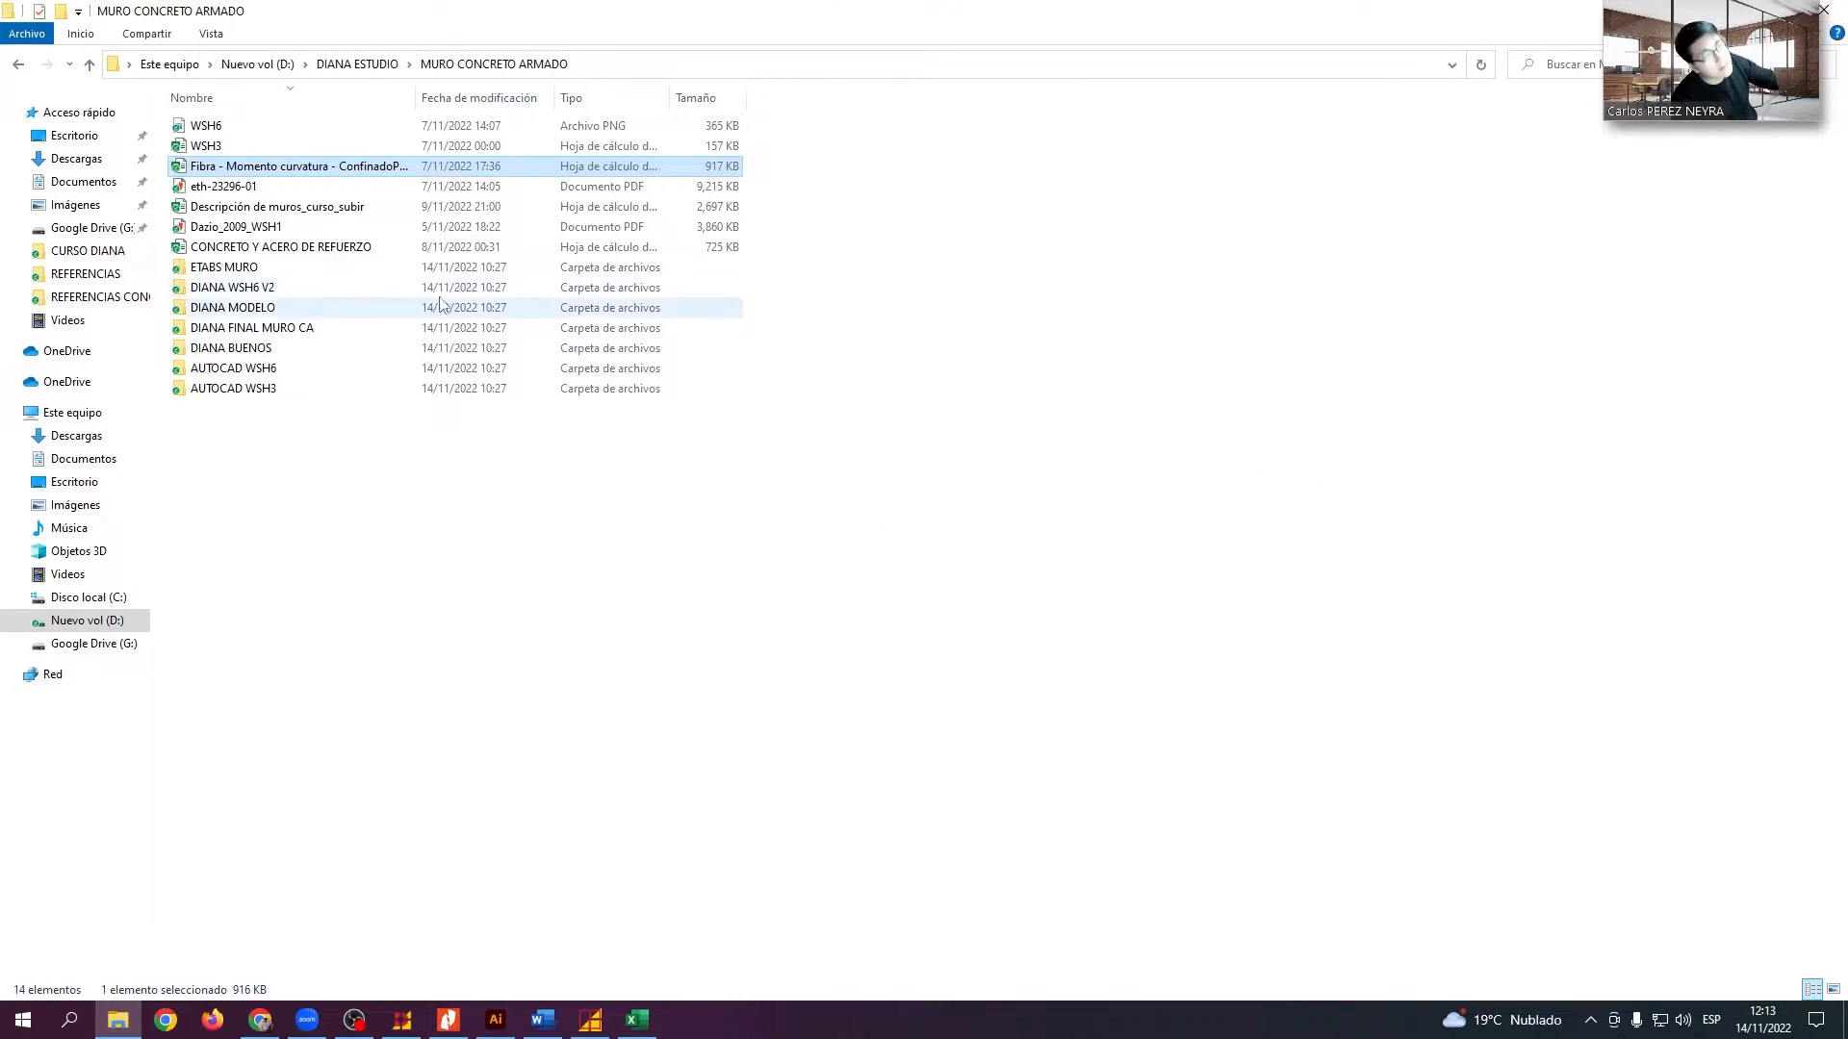
double_click(385, 227)
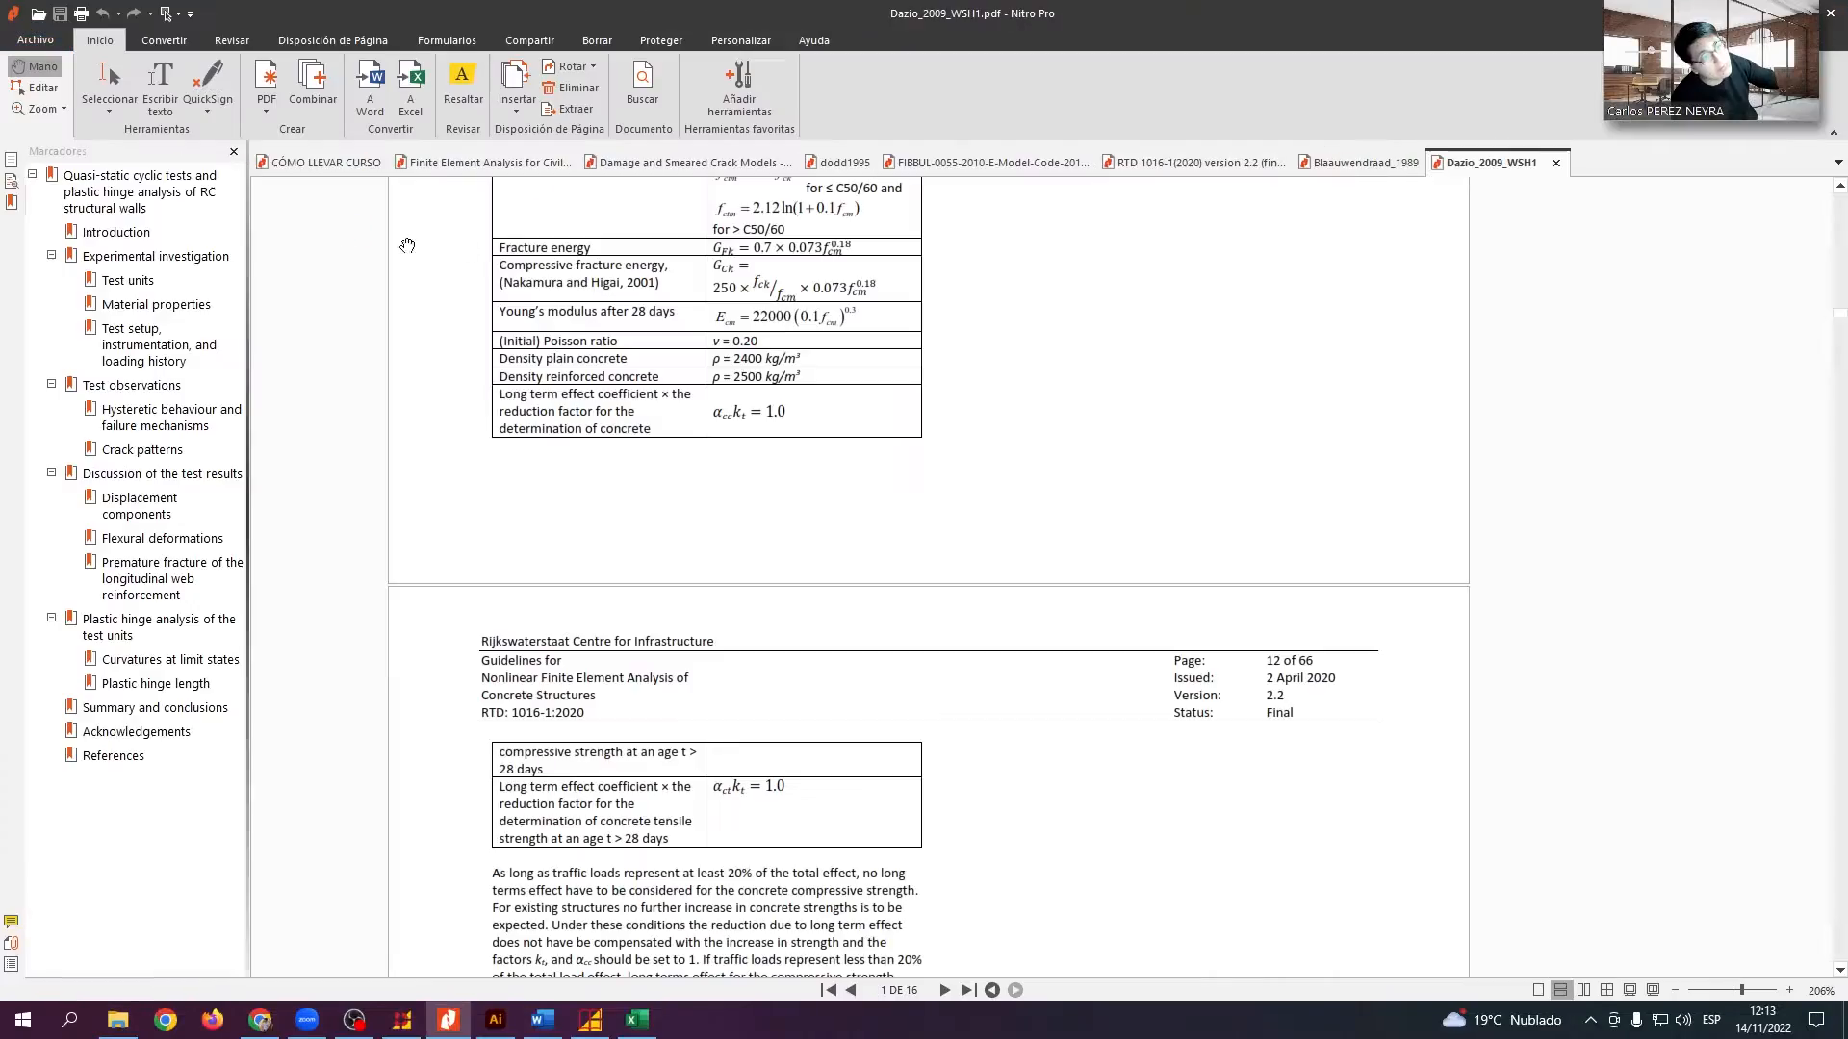
scroll(1321, 562, "down", 15)
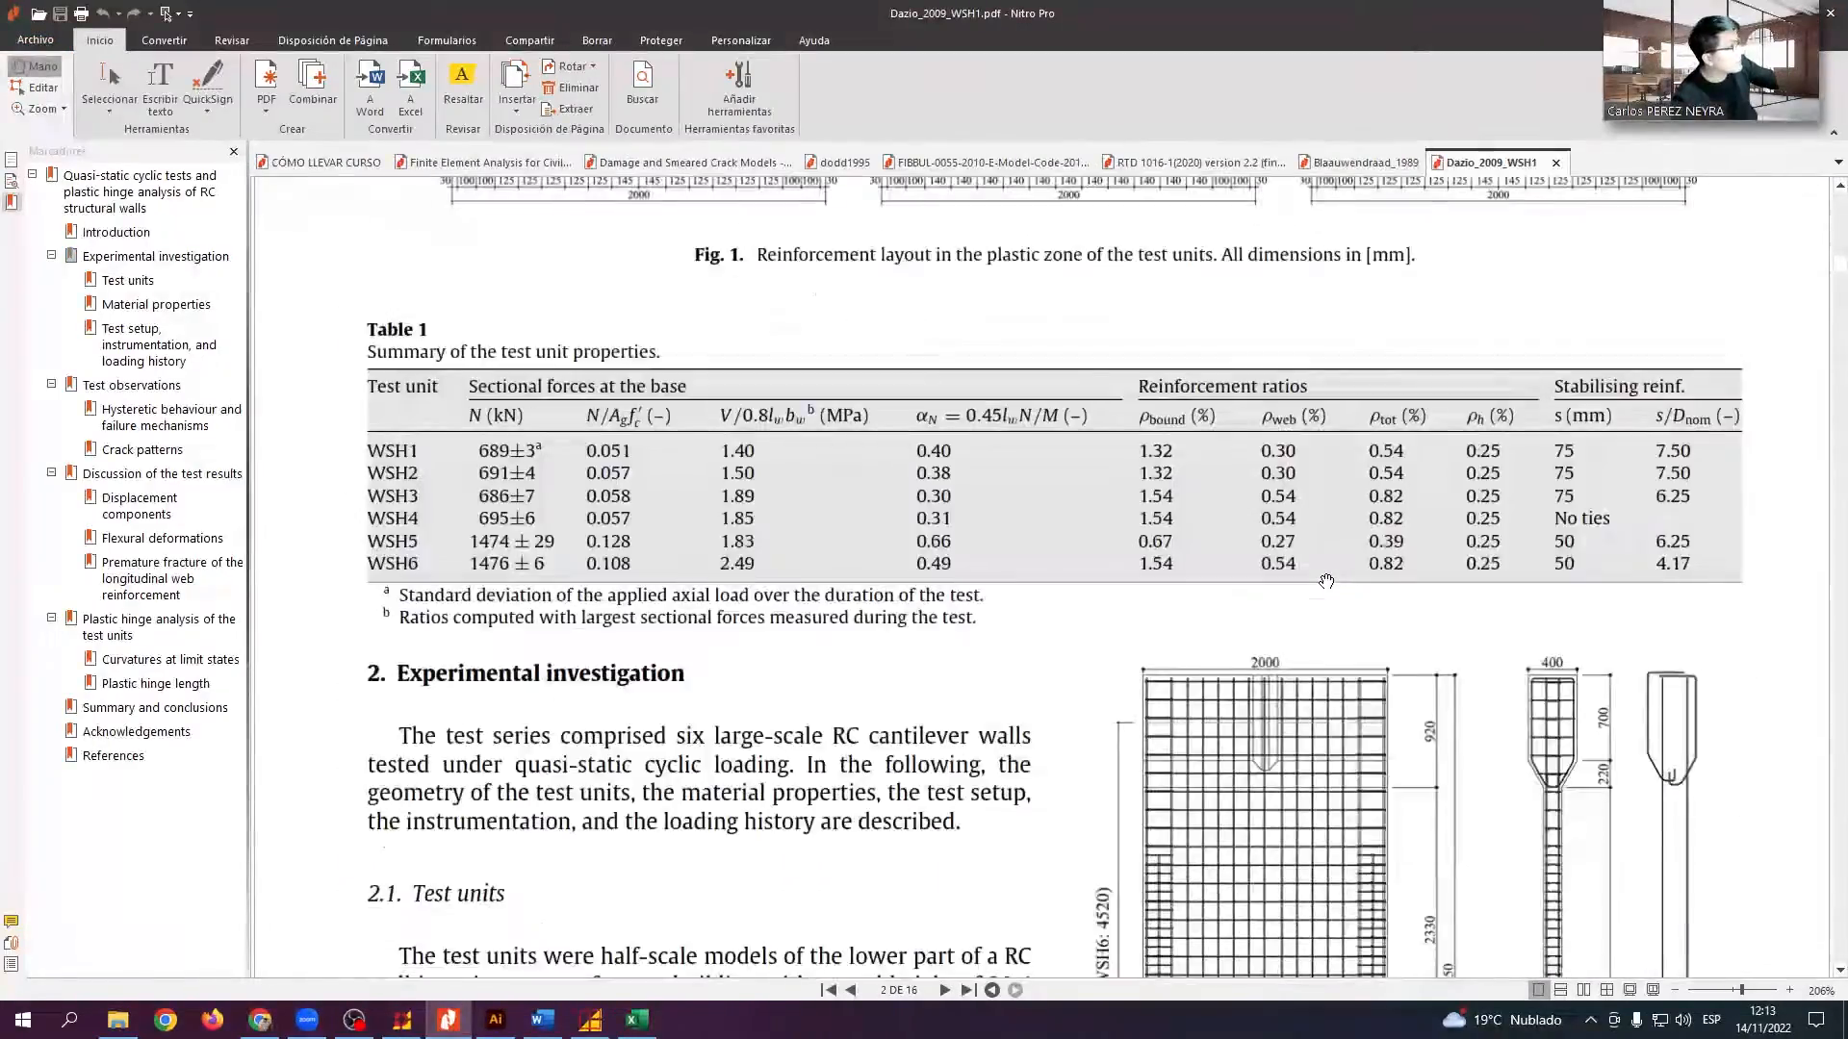
scroll(1732, 539, "up", 2, "ctrl")
scroll(962, 577, "down", 1, "ctrl")
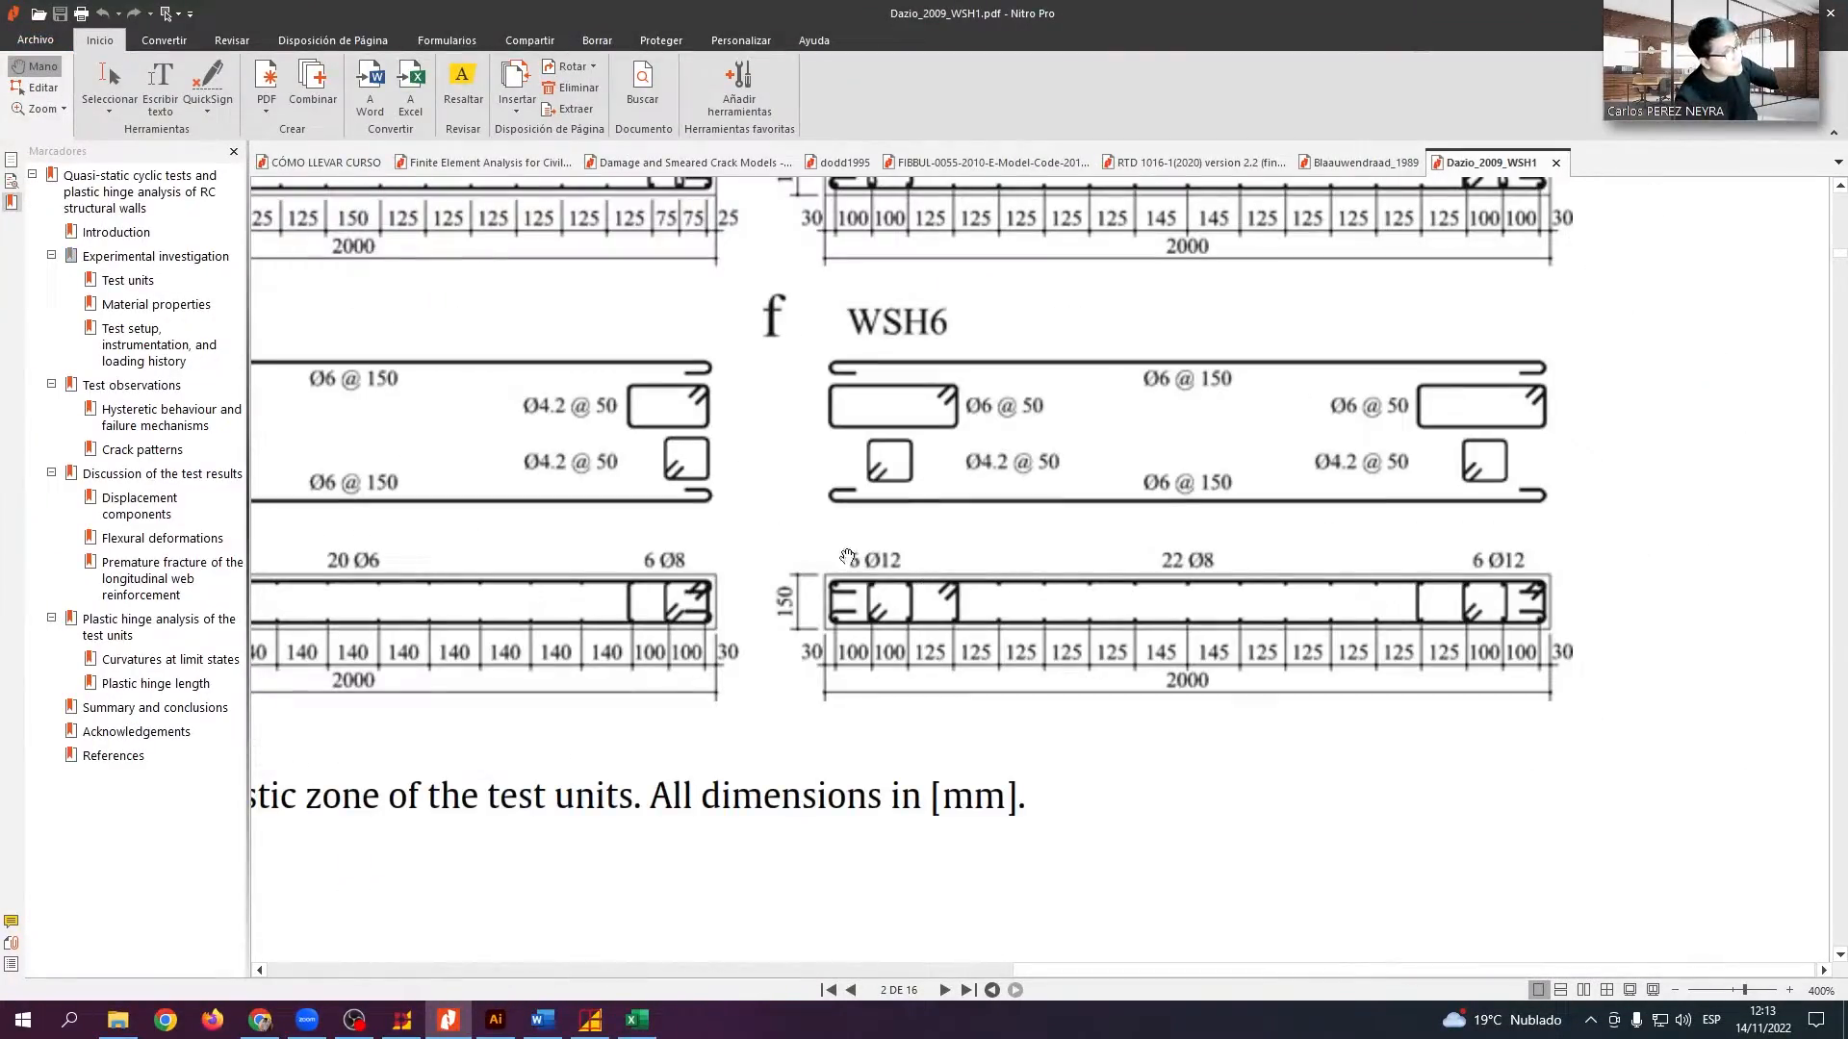
Mark the WSH6 cross-section, its 50 mm tie spacing and the two 100 mm bar spacings, then clear the marks
left_click_drag(744, 518, 1595, 757)
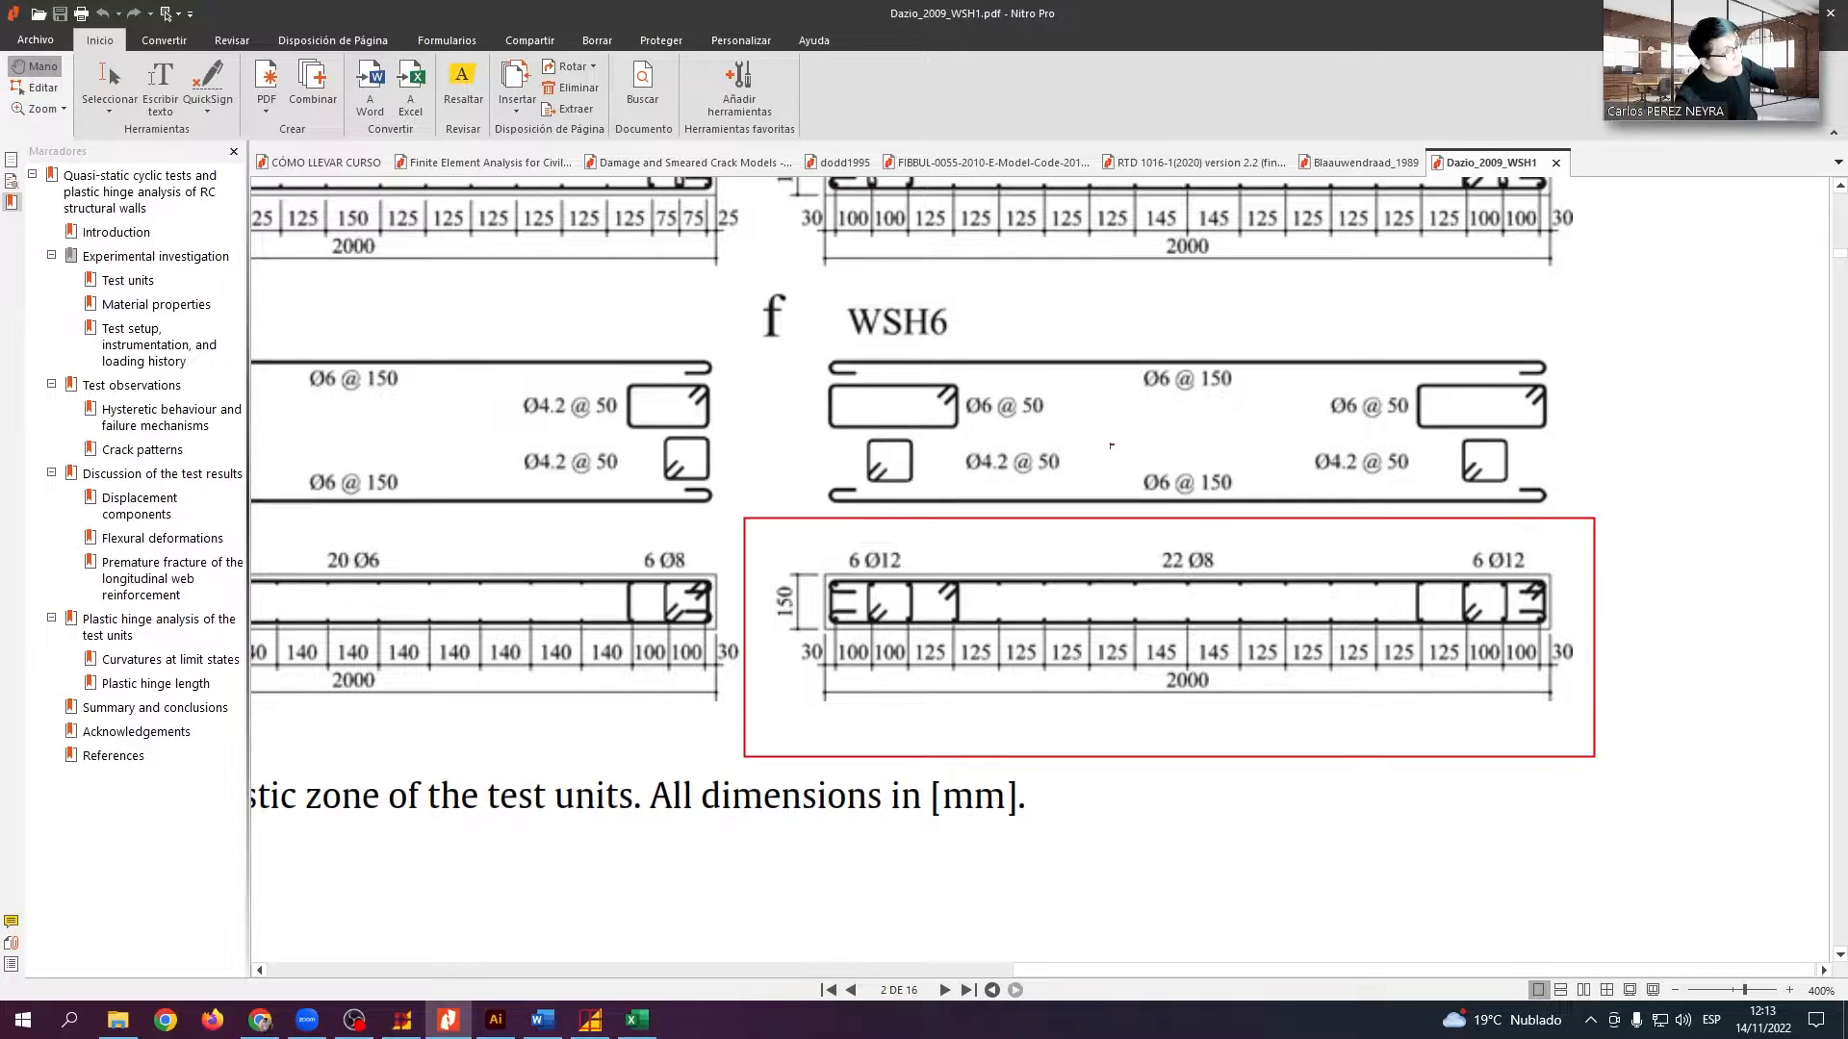
left_click_drag(1011, 375, 1057, 422)
left_click_drag(832, 636, 914, 673)
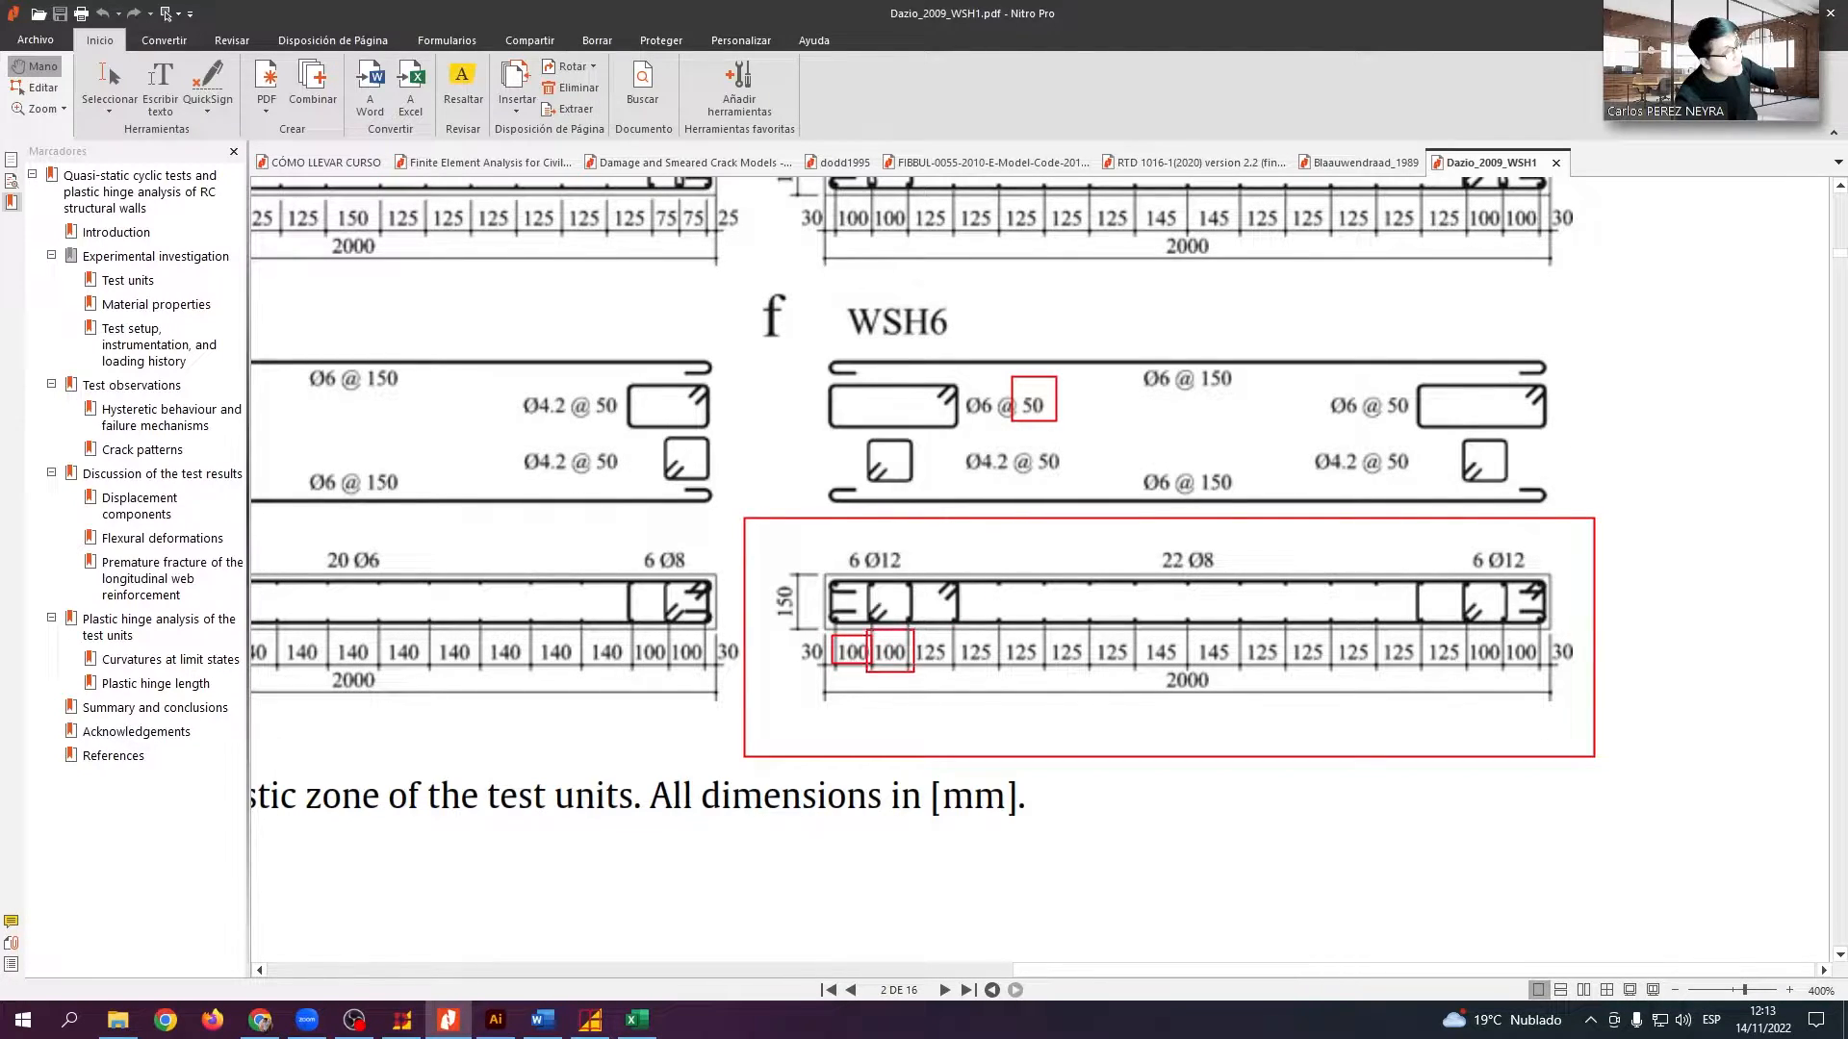
key("Escape")
scroll(919, 644, "down", 2, "ctrl")
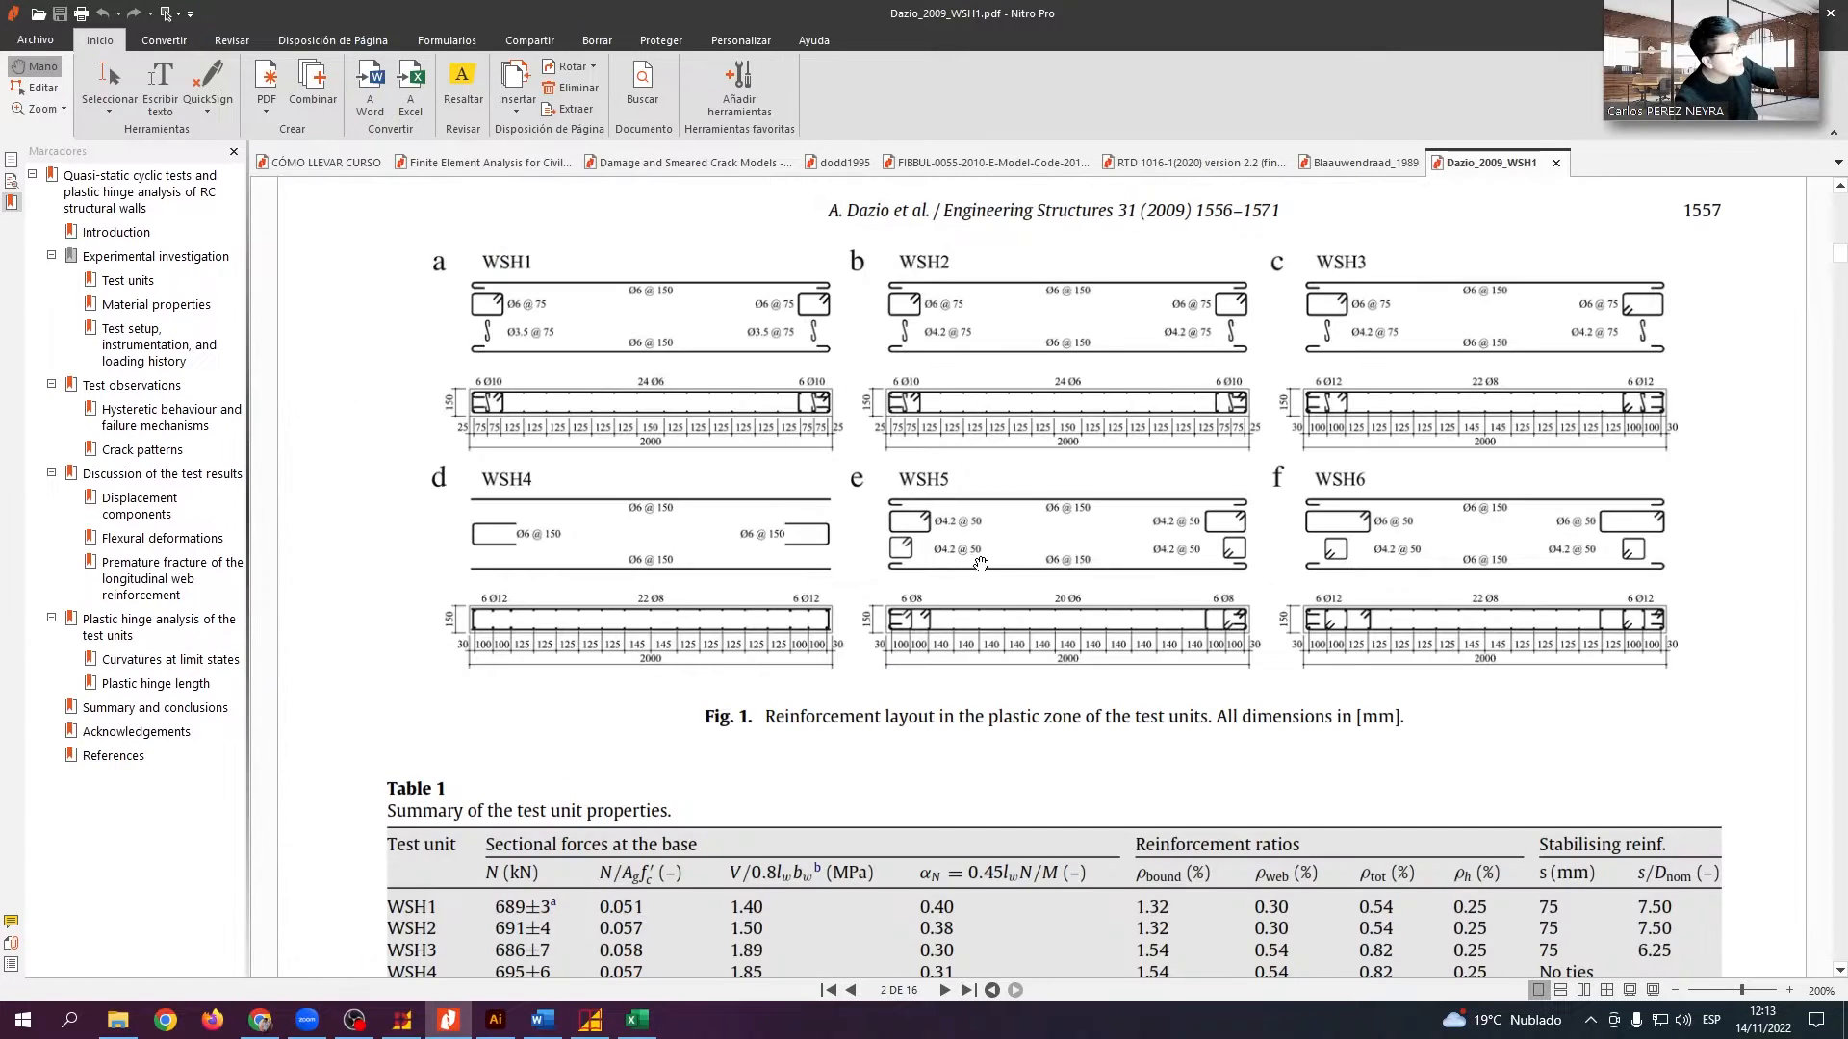
scroll(1456, 596, "up", 2, "ctrl")
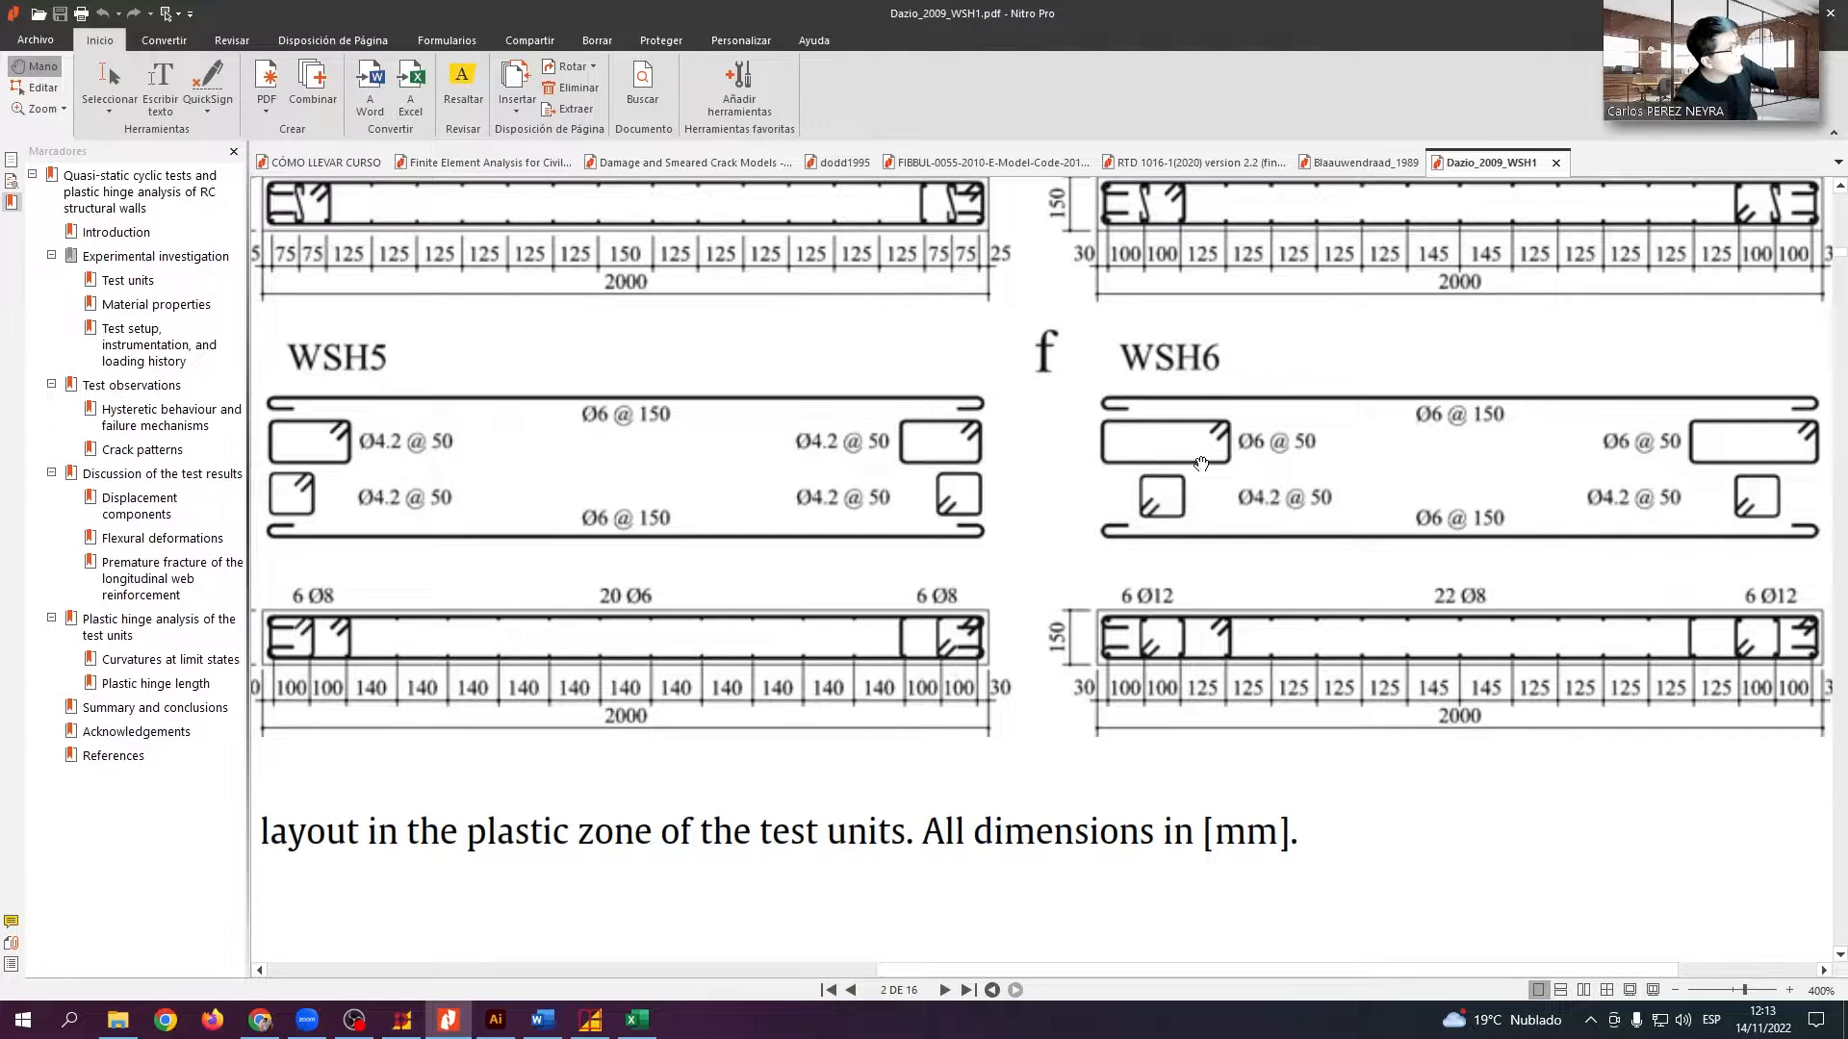
Compare the input table on the Excel workbook's Confinado sheet with the WSH6 reinforcement layout in the PDF
key("alt+Tab")
key("alt+Tab")
key("alt+Tab")
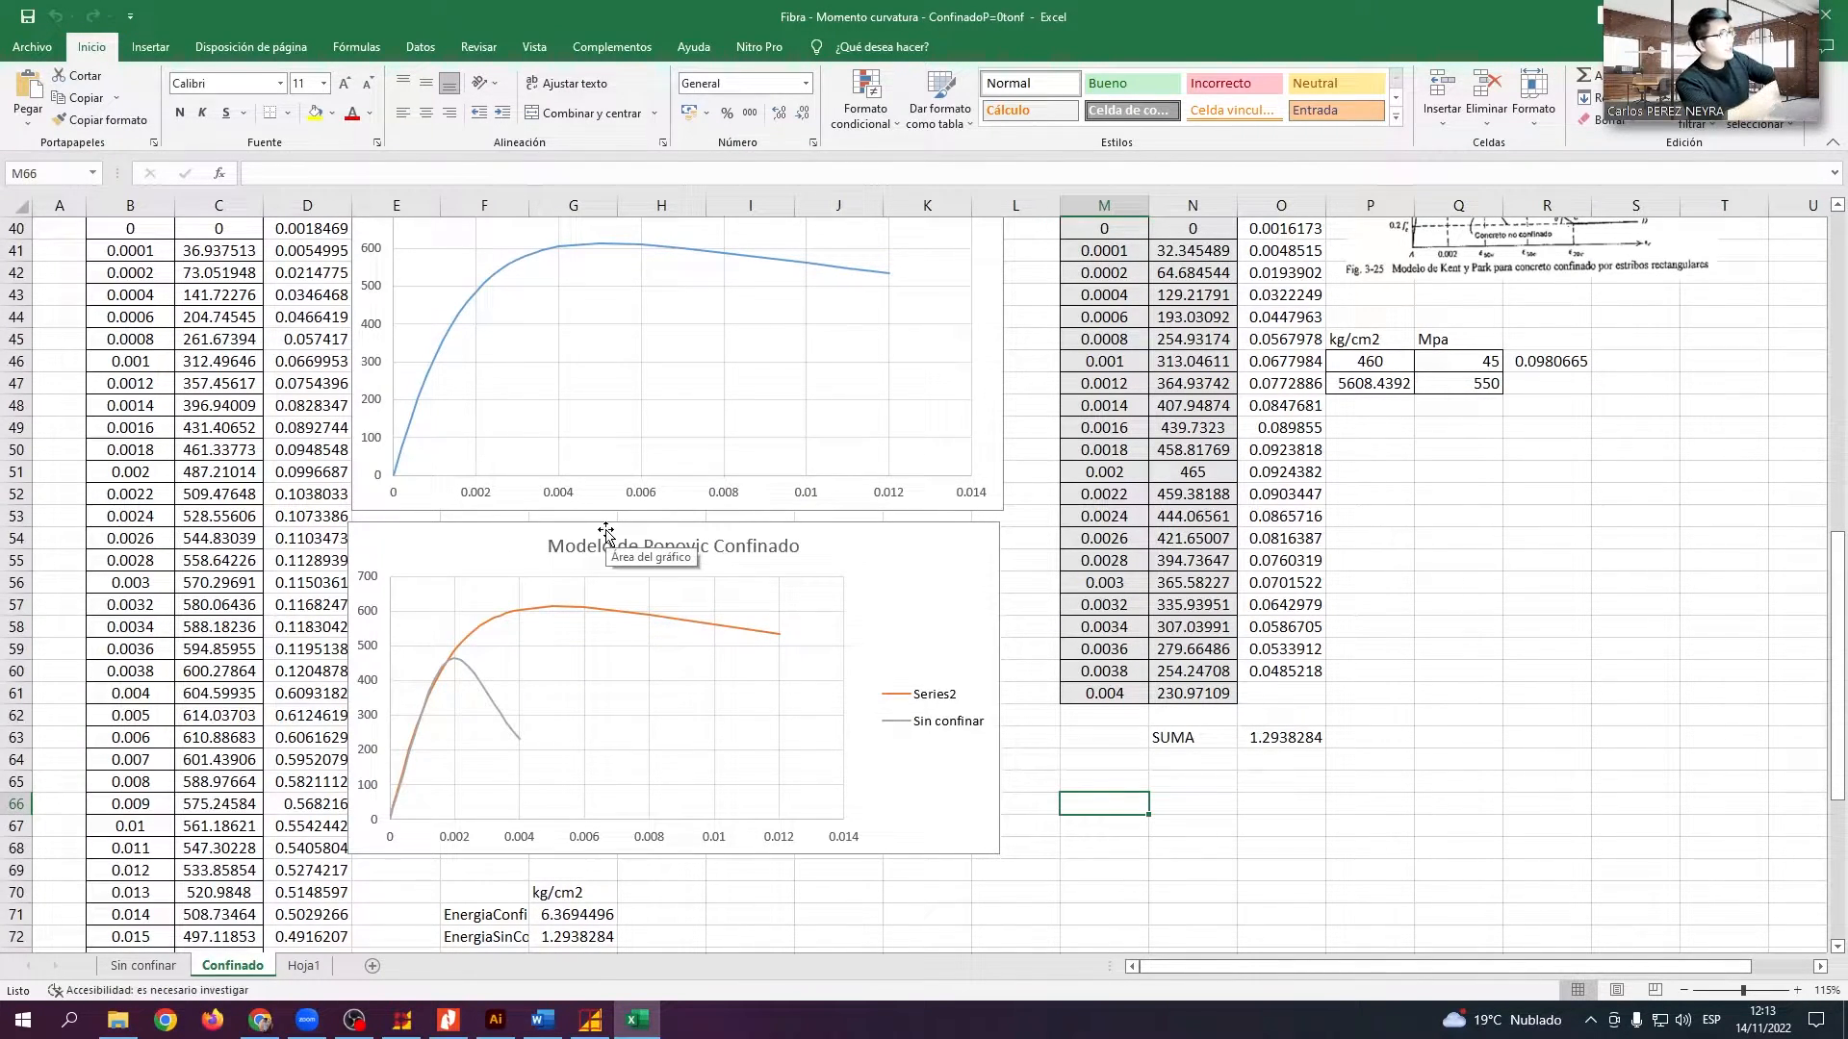
scroll(607, 539, "up", 9)
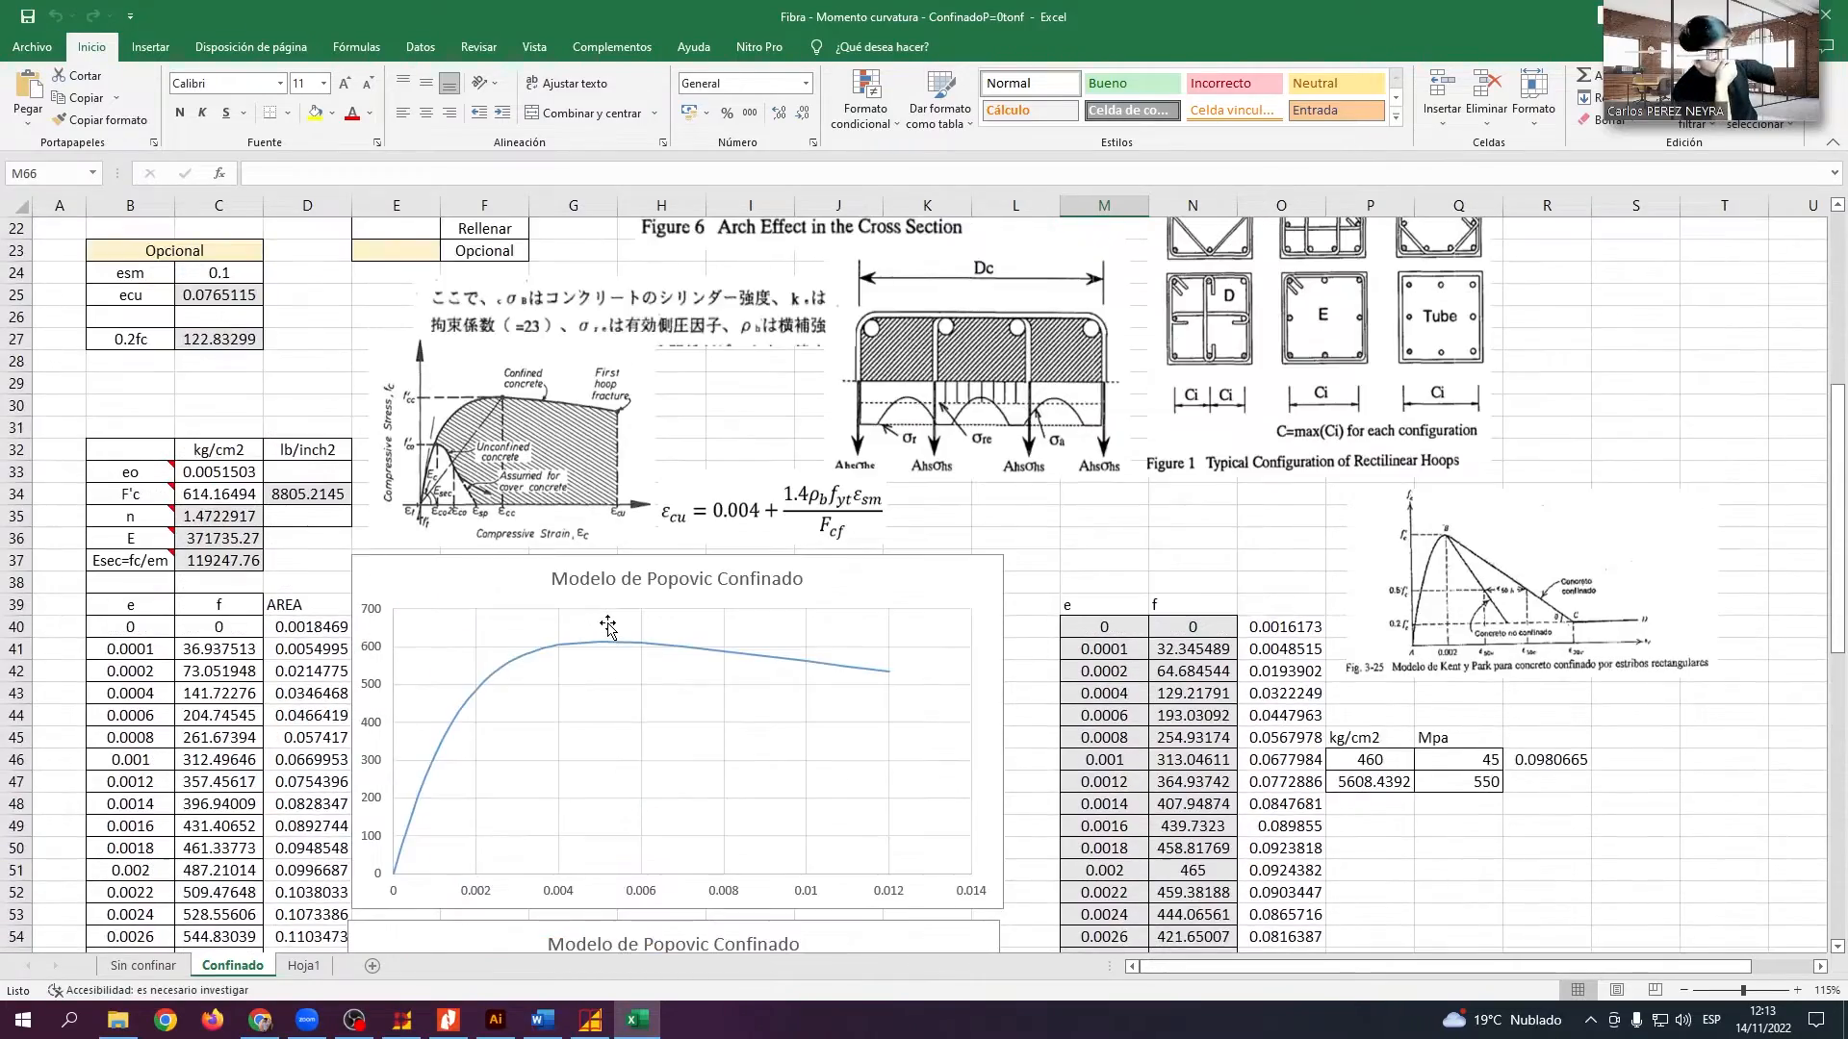
scroll(609, 627, "up", 4)
key("alt+Tab")
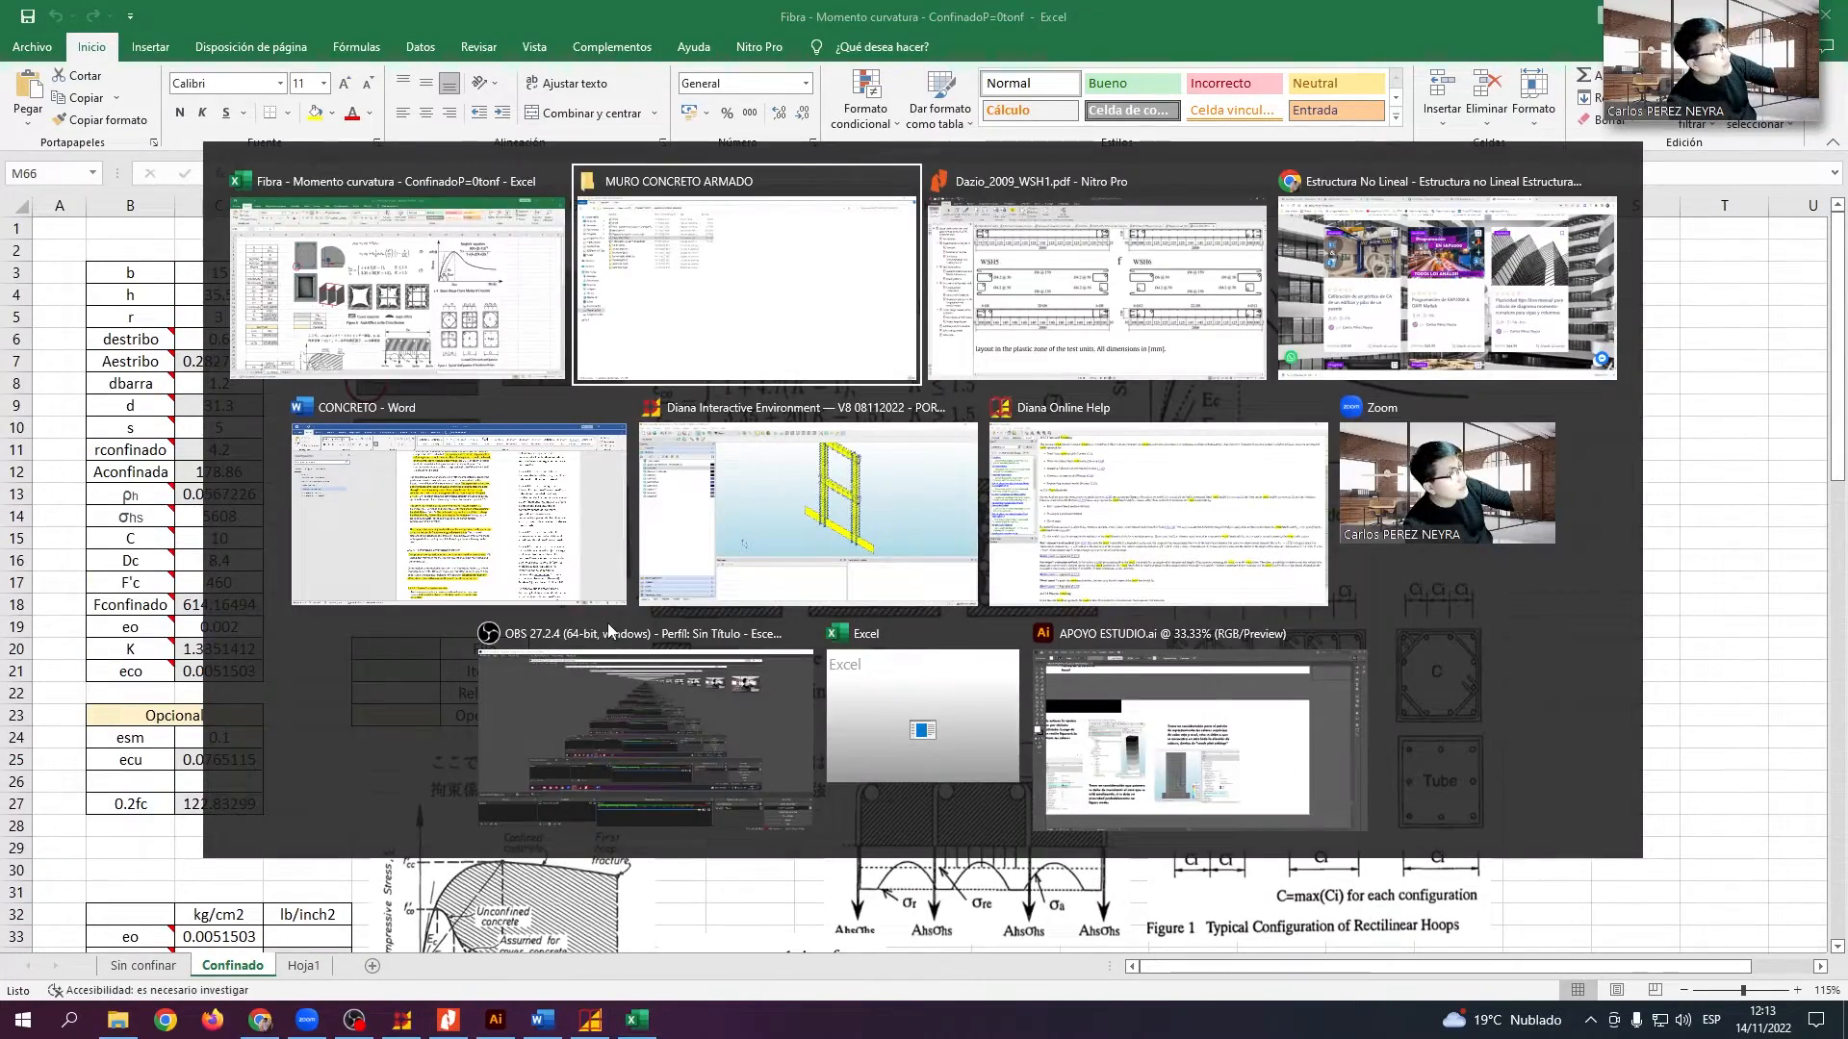
key("alt+Tab")
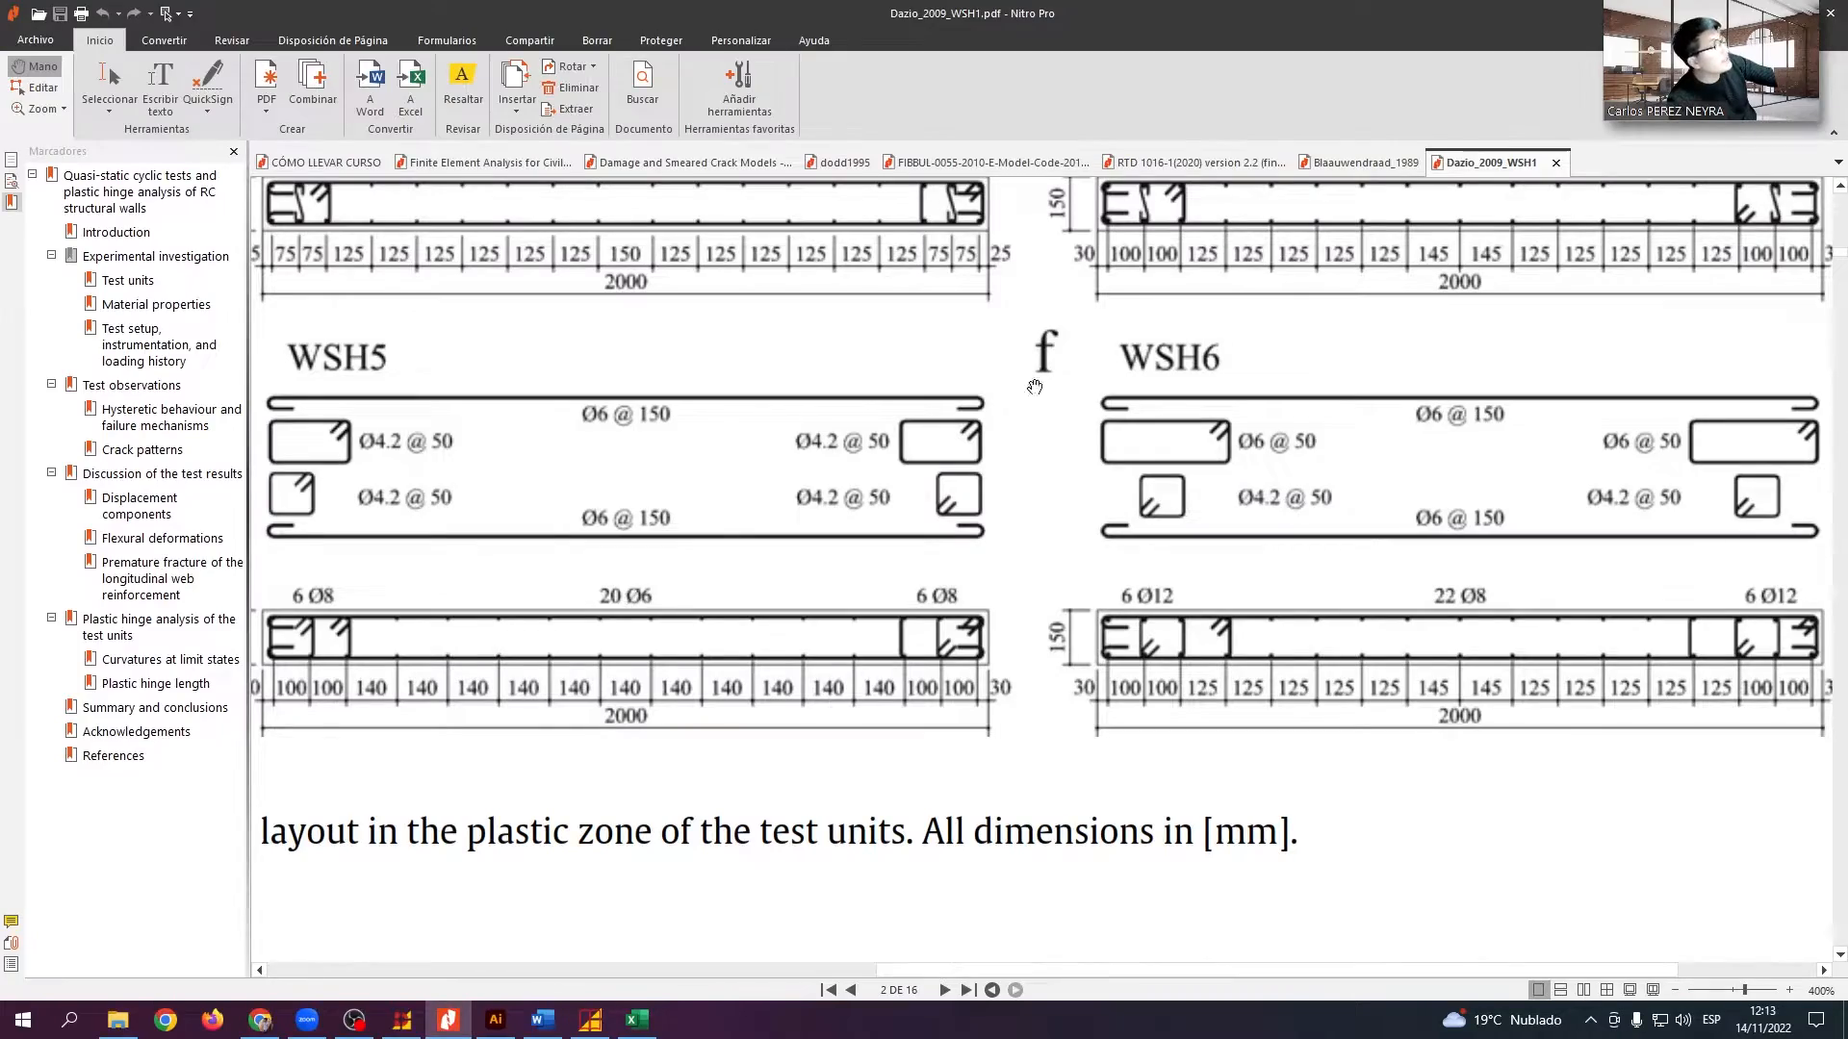
Switch to the CONCRETO Word document and read the sections on compressive behavior and compression-compression interaction
key("alt+Tab")
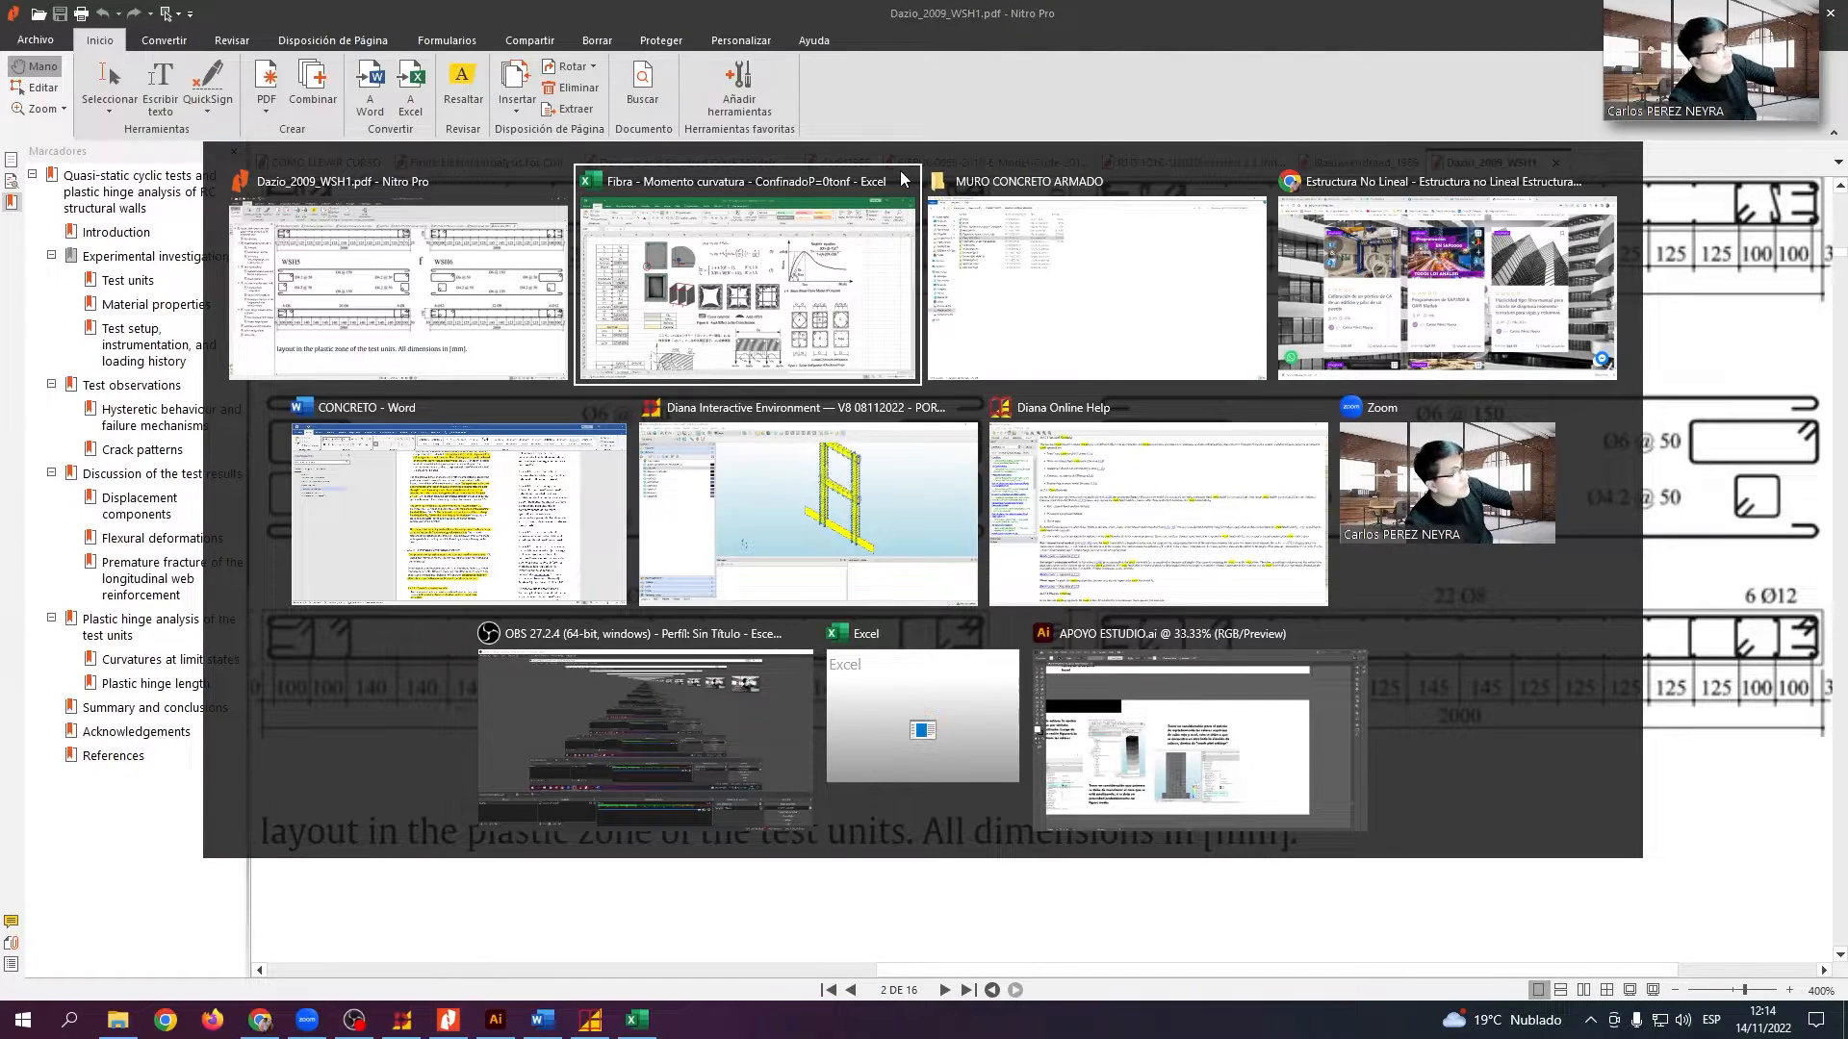
left_click(616, 422)
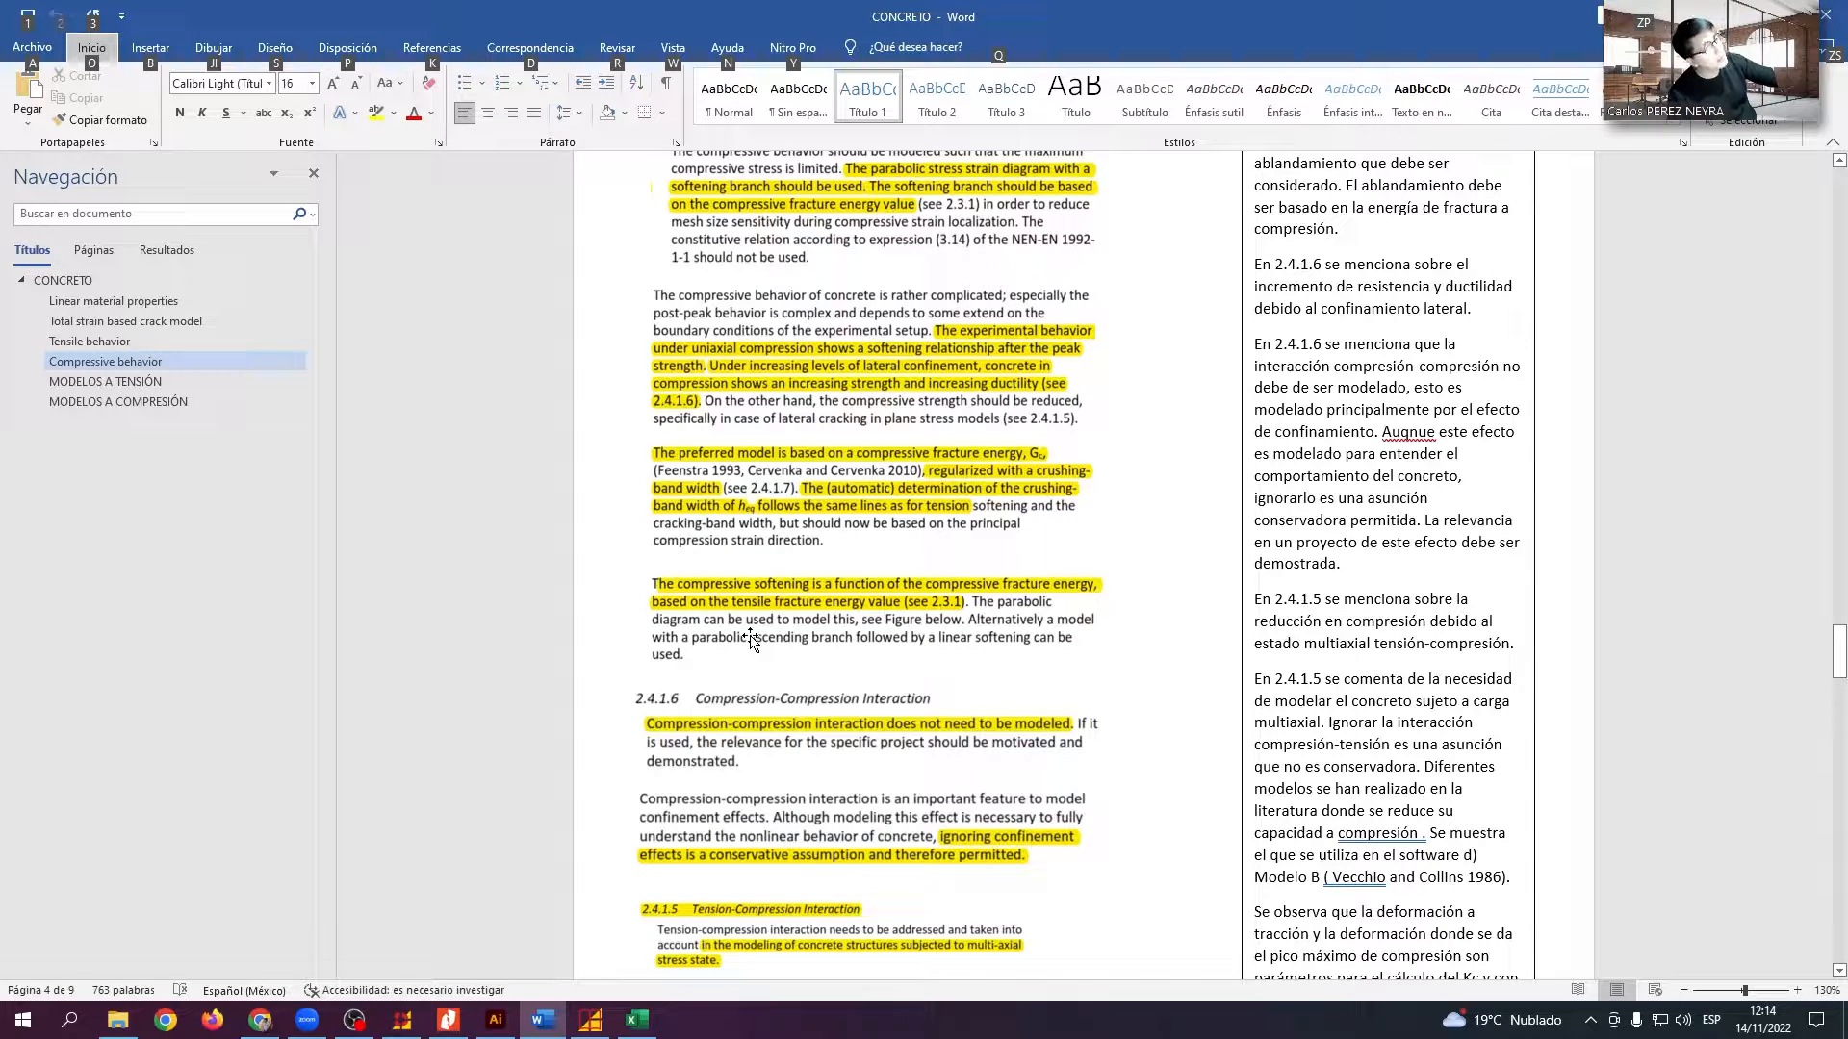
scroll(752, 640, "up", 2)
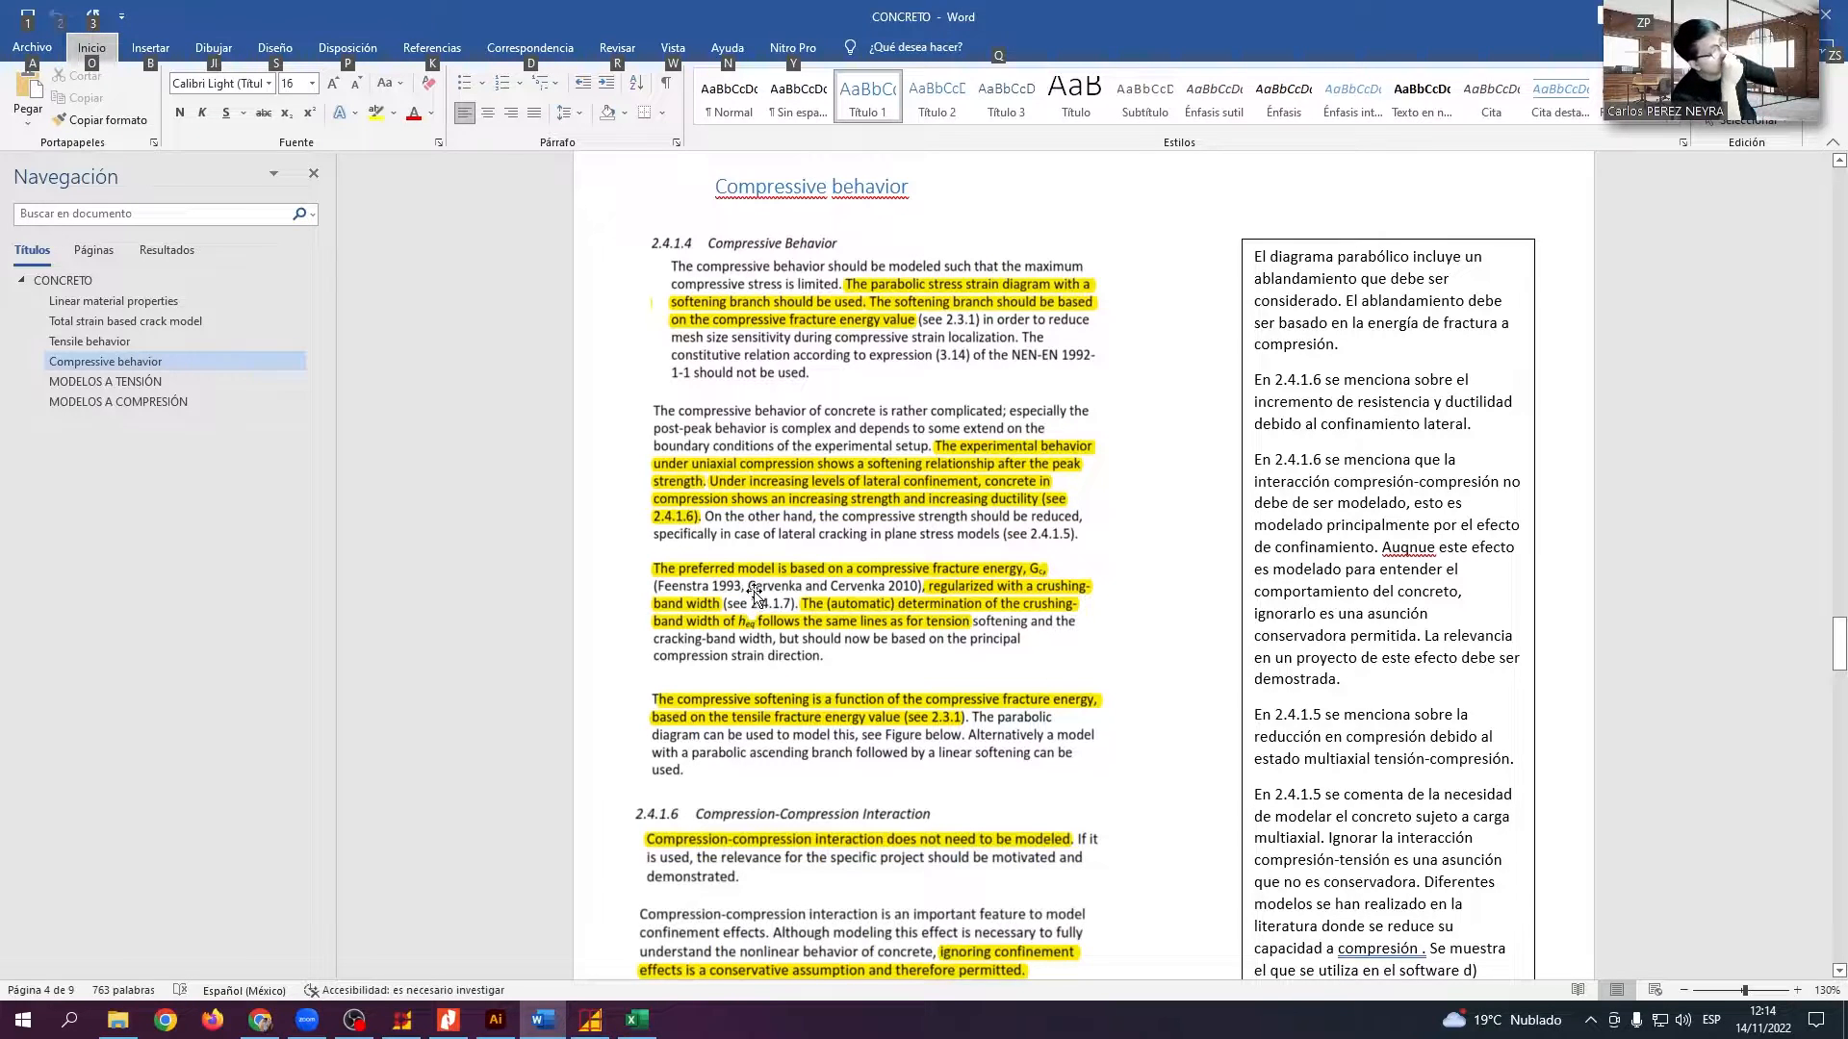
scroll(760, 584, "down", 3)
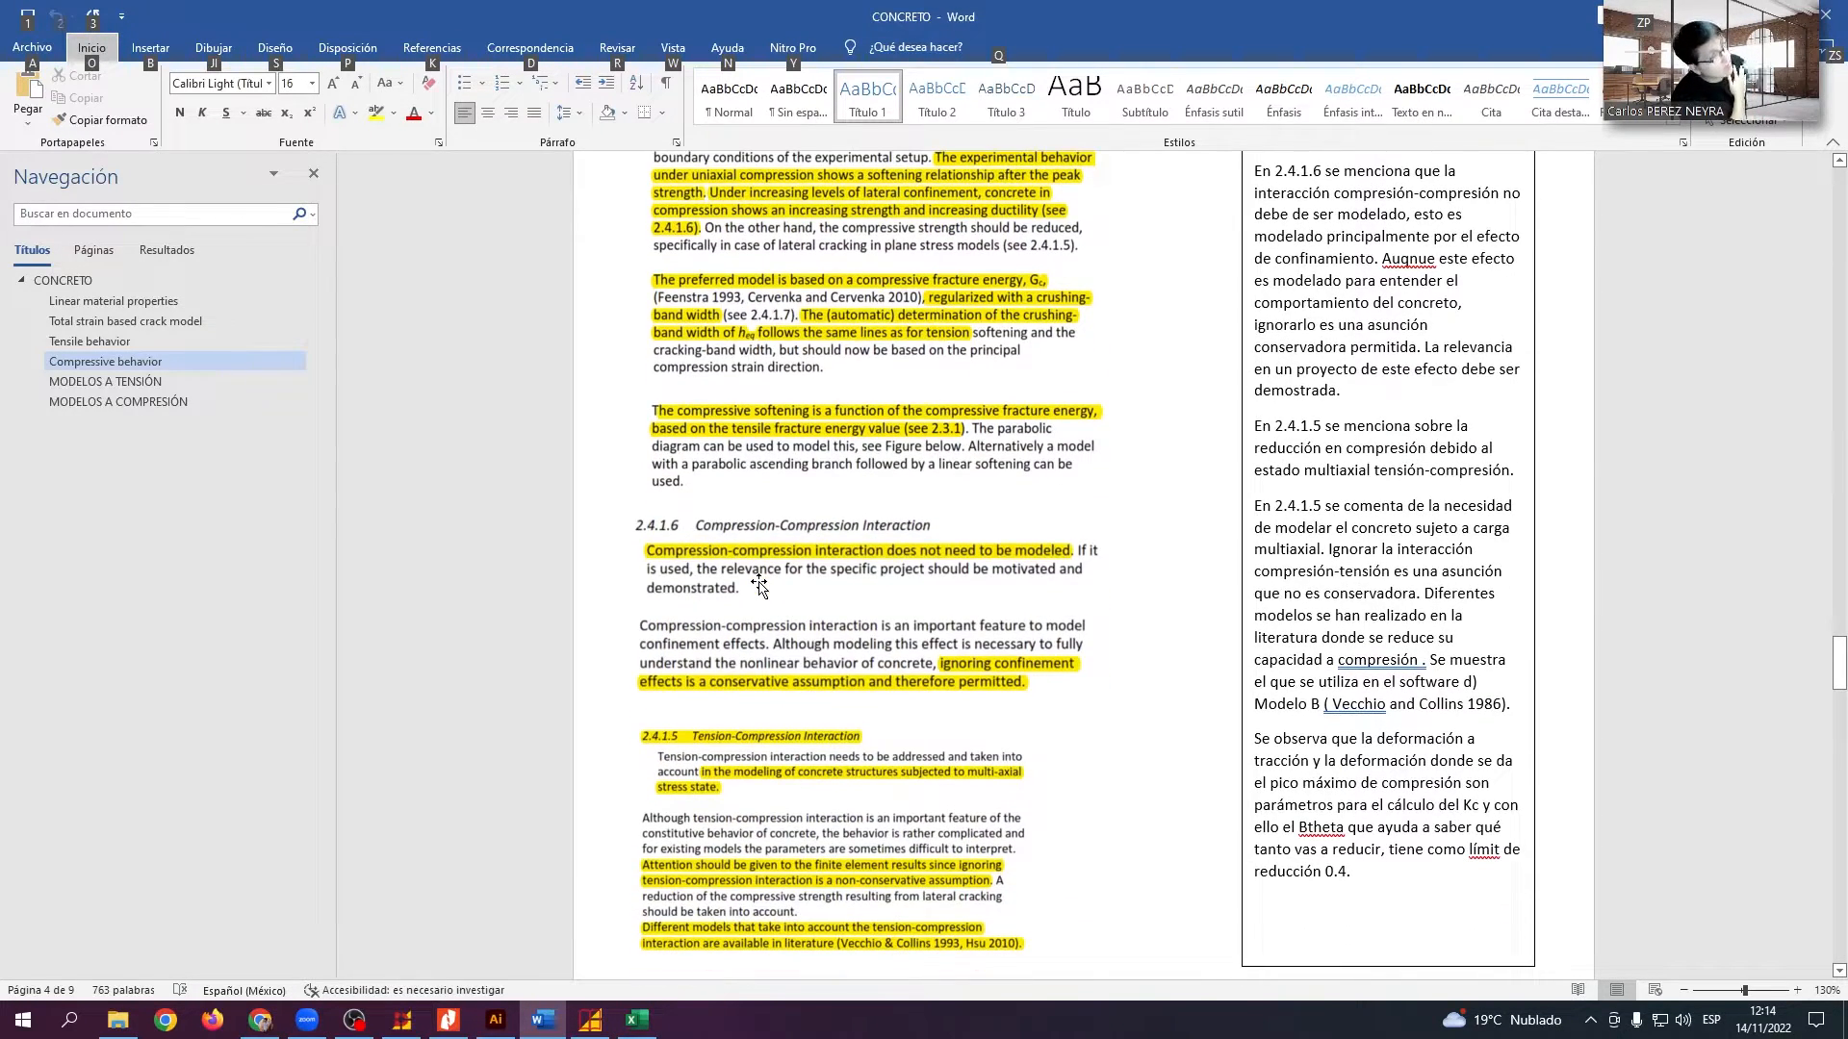
scroll(760, 584, "down", 1)
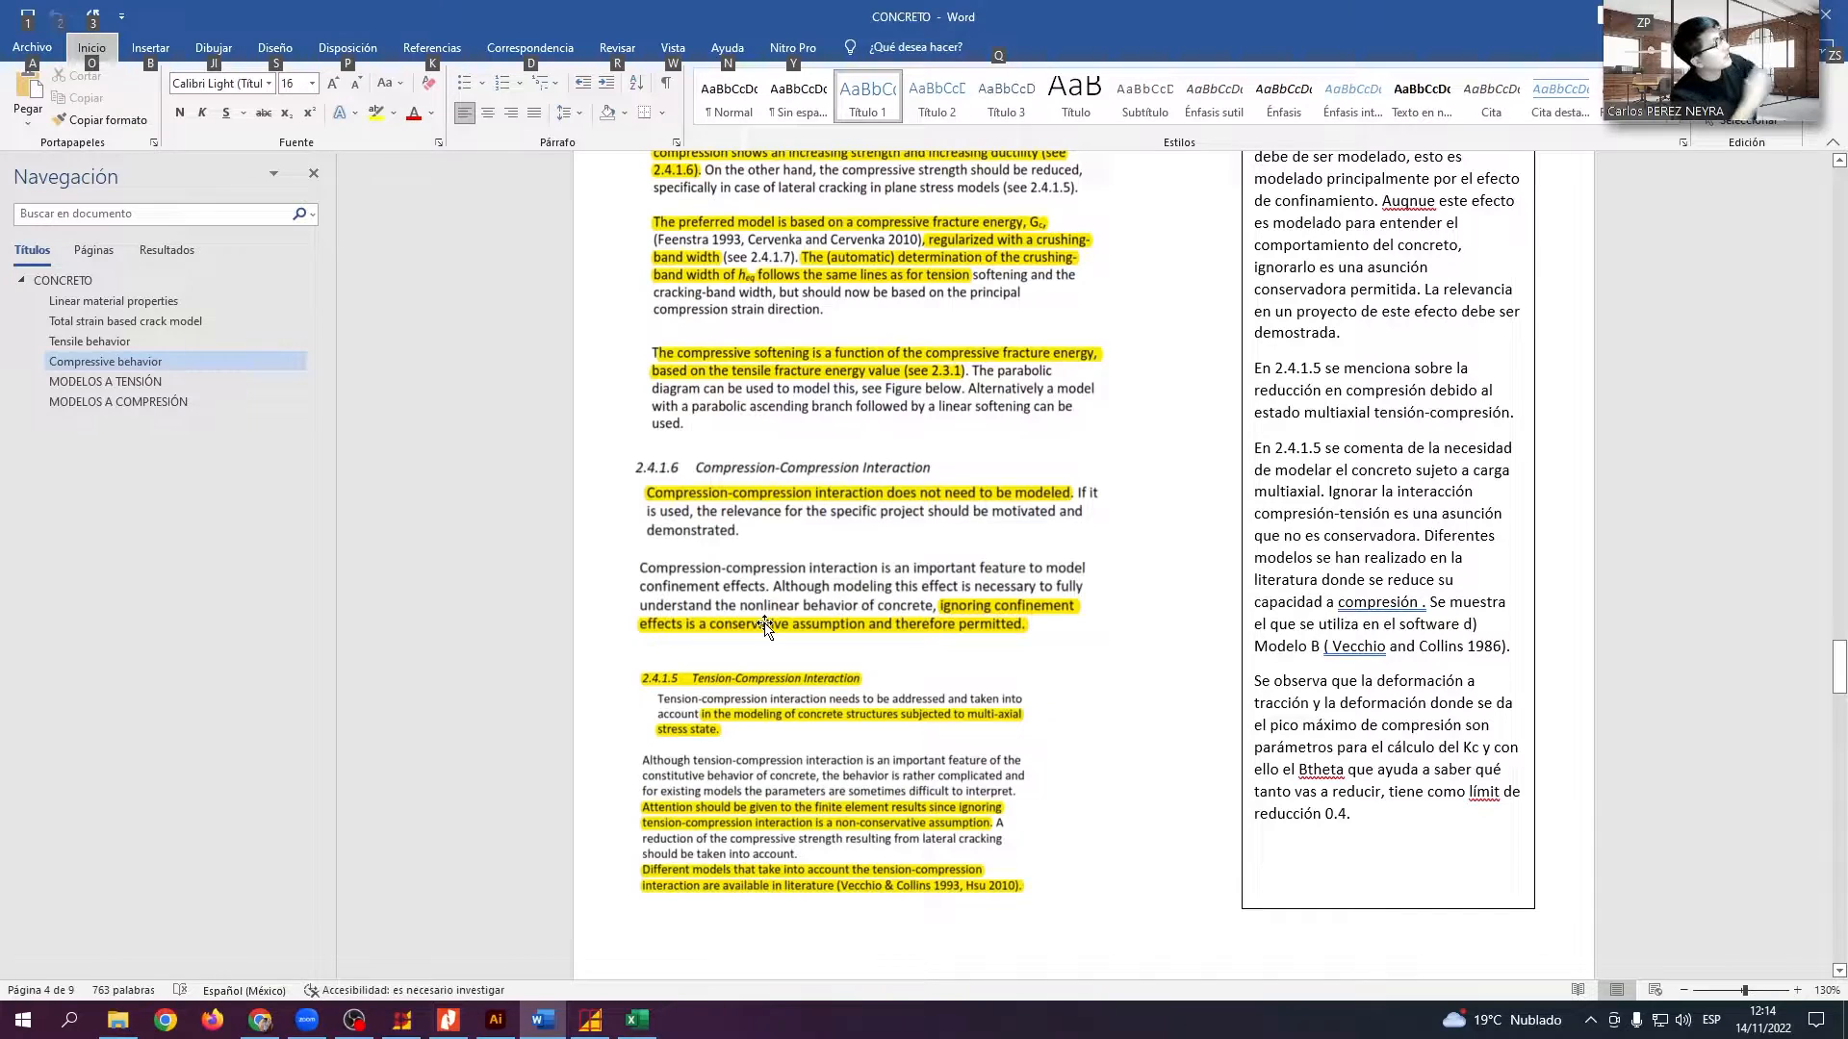
key("alt+Tab")
key("alt+Tab")
key("alt+Tab")
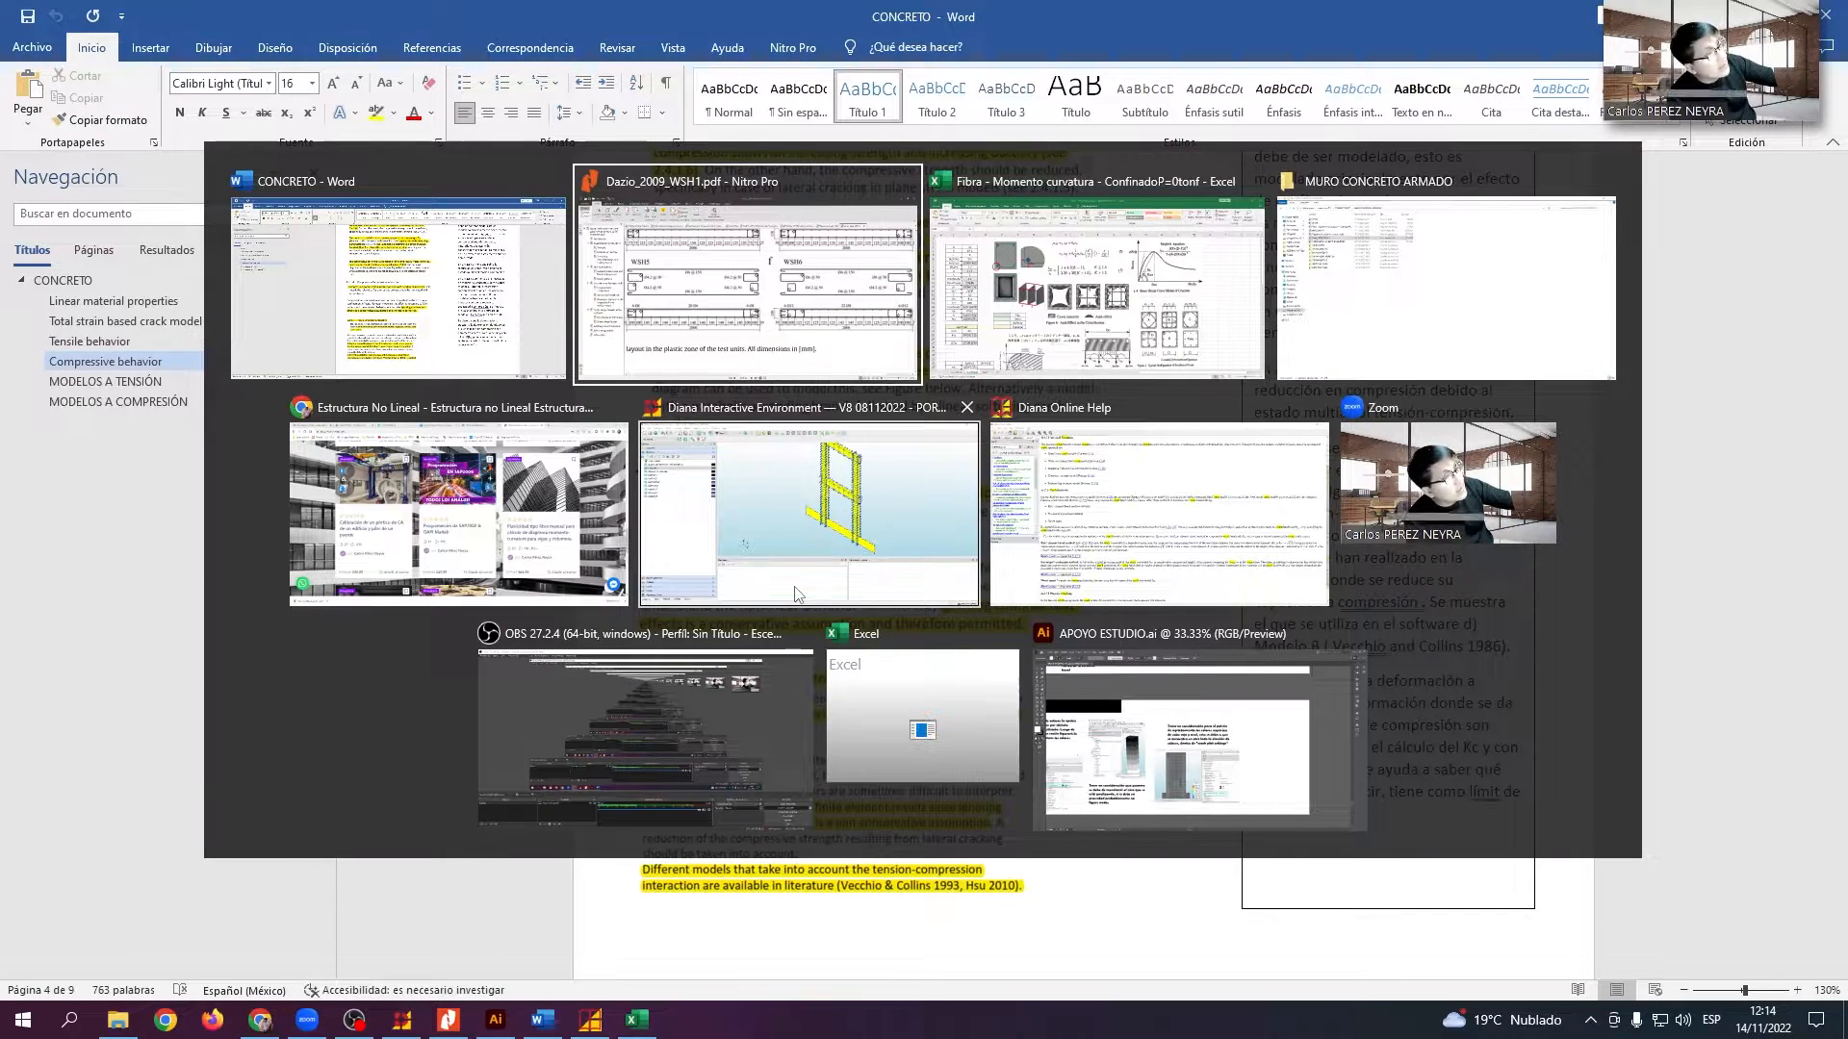
Switch to Diana Interactive Environment and box the lateral-cracking reduction model, Vecchio and Collins 1986, in the Concreto material's compressive behavior
left_click(794, 594)
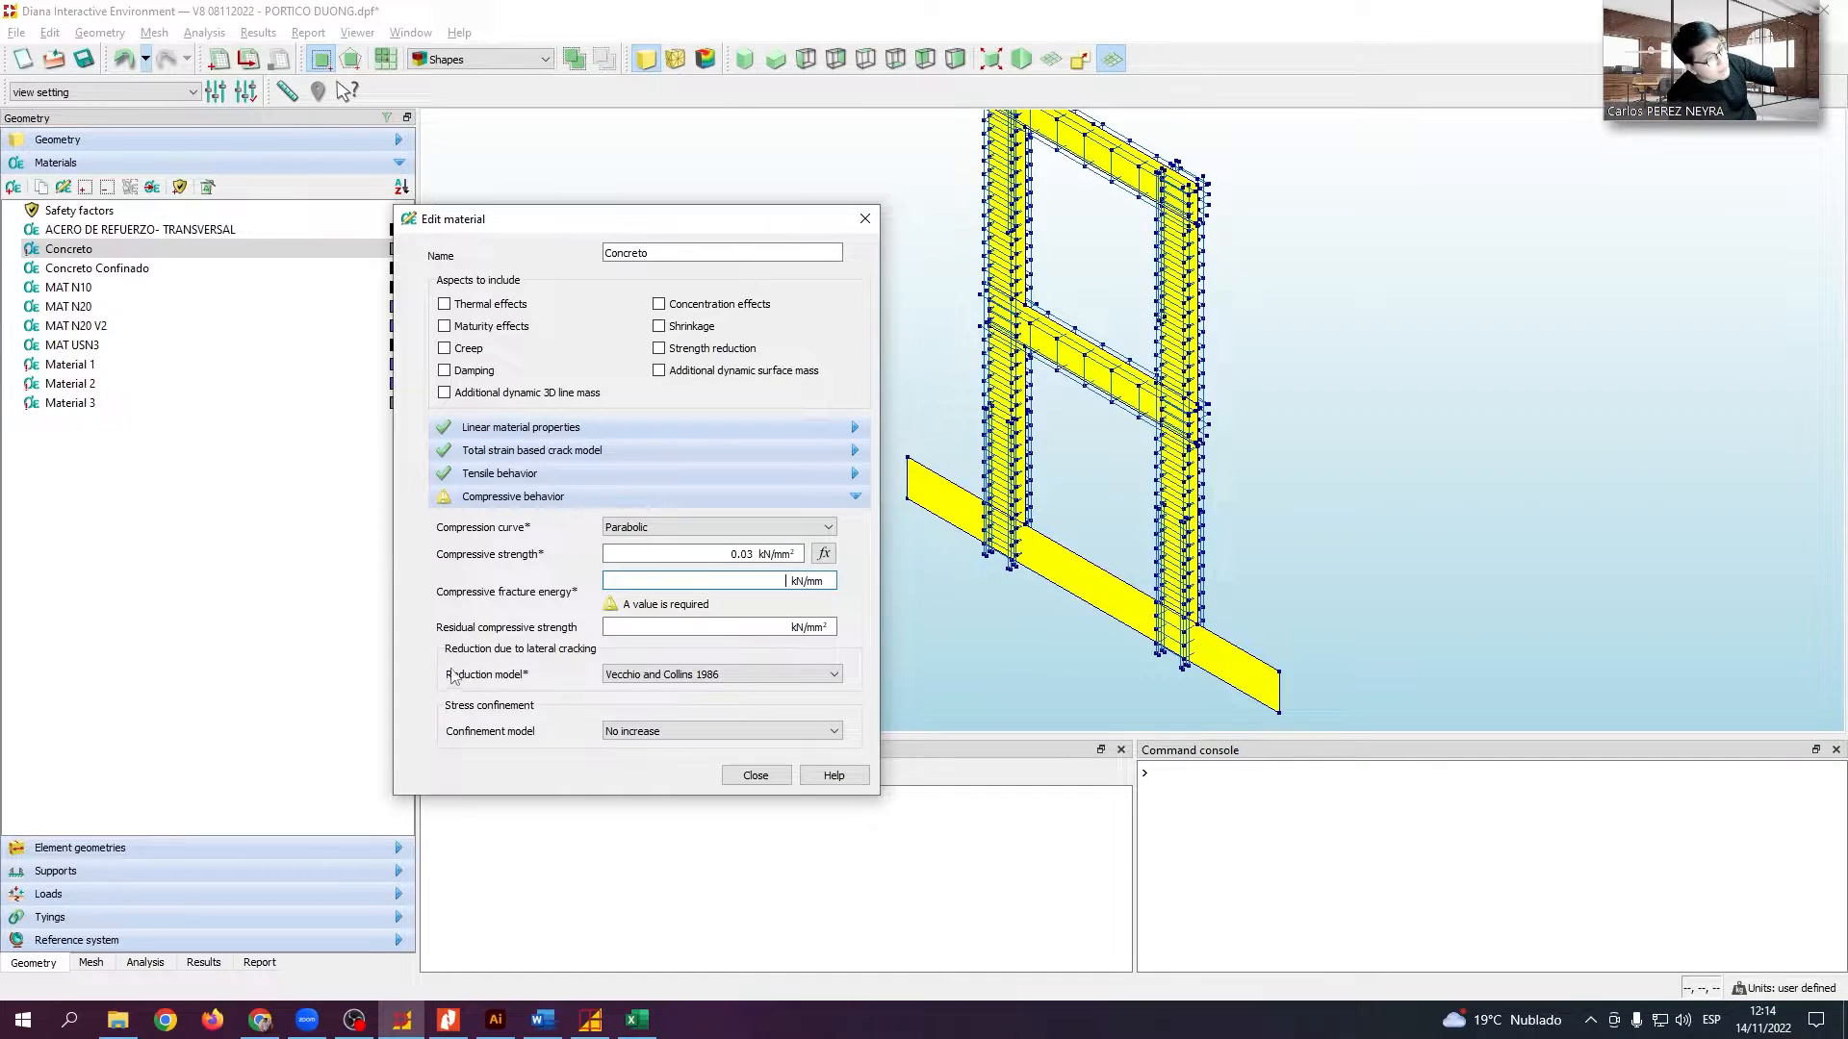
left_click_drag(433, 641, 857, 694)
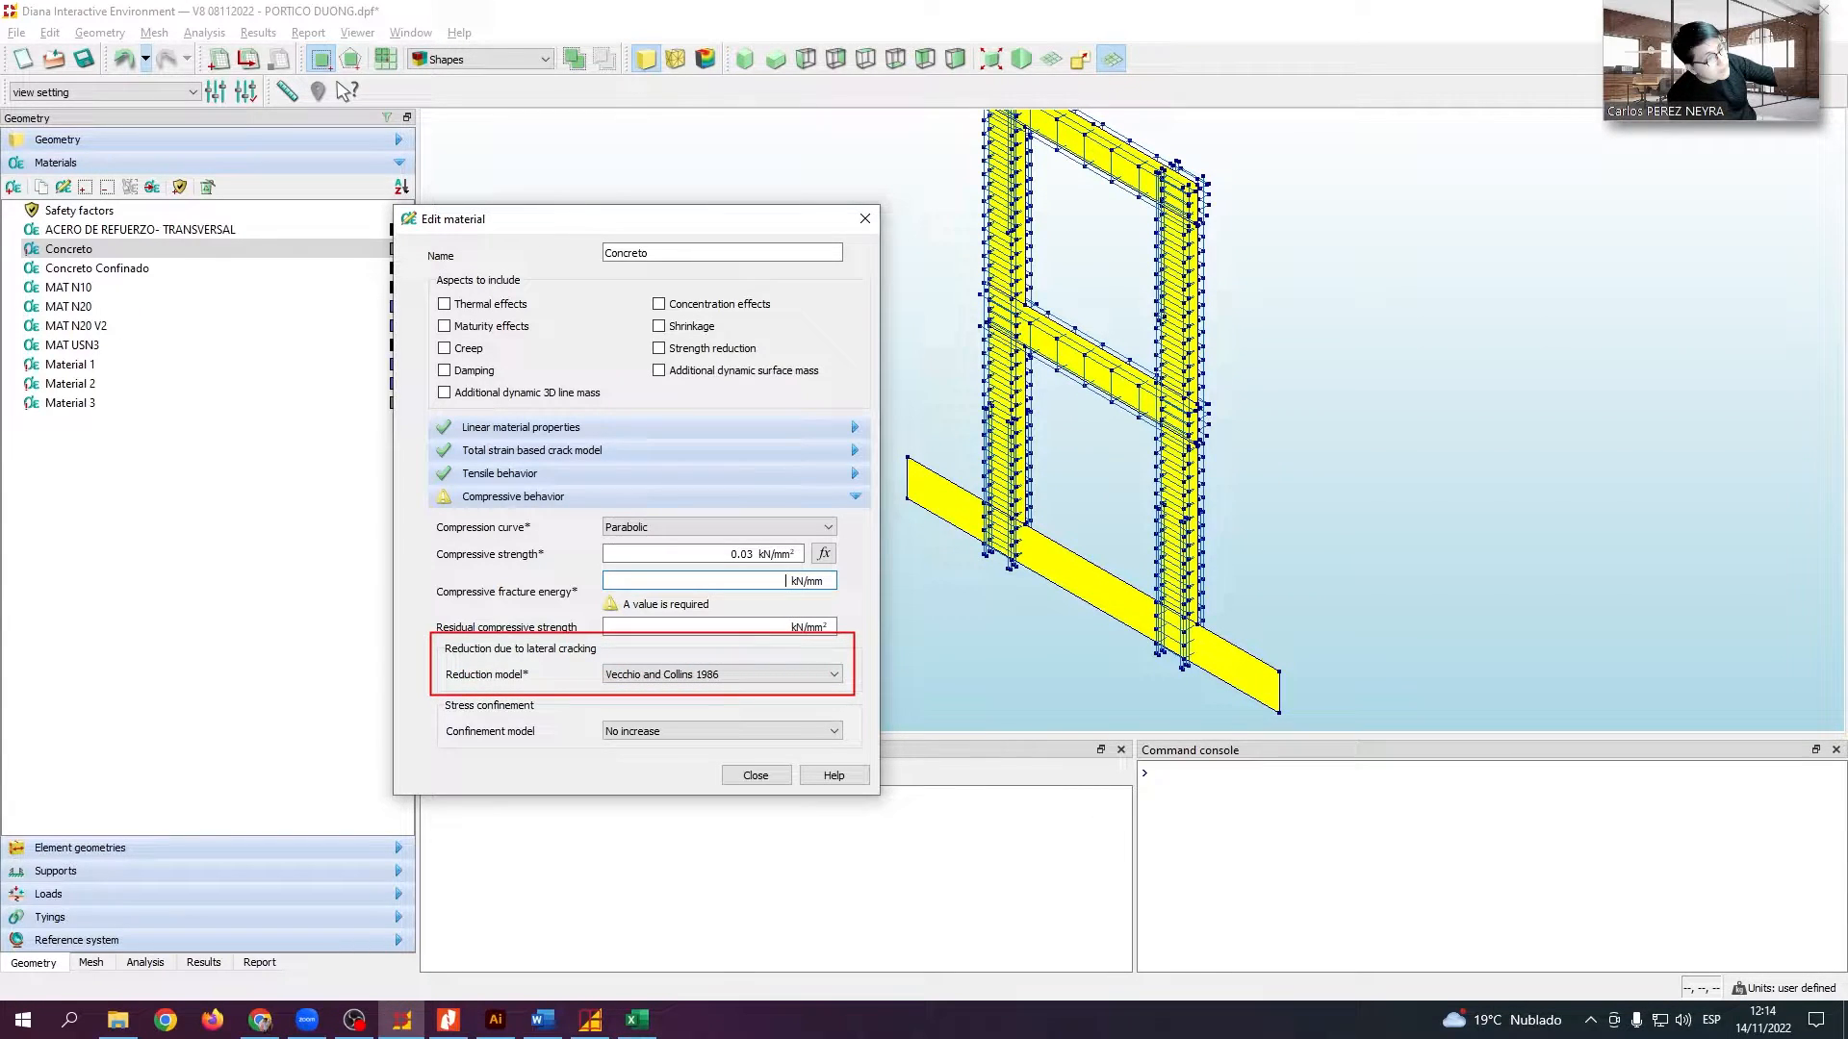
Return to the CONCRETO Word document and mark the peak reduction in the 1982 and 1986 models of Figure 8, Compression softening models
key("alt+Tab")
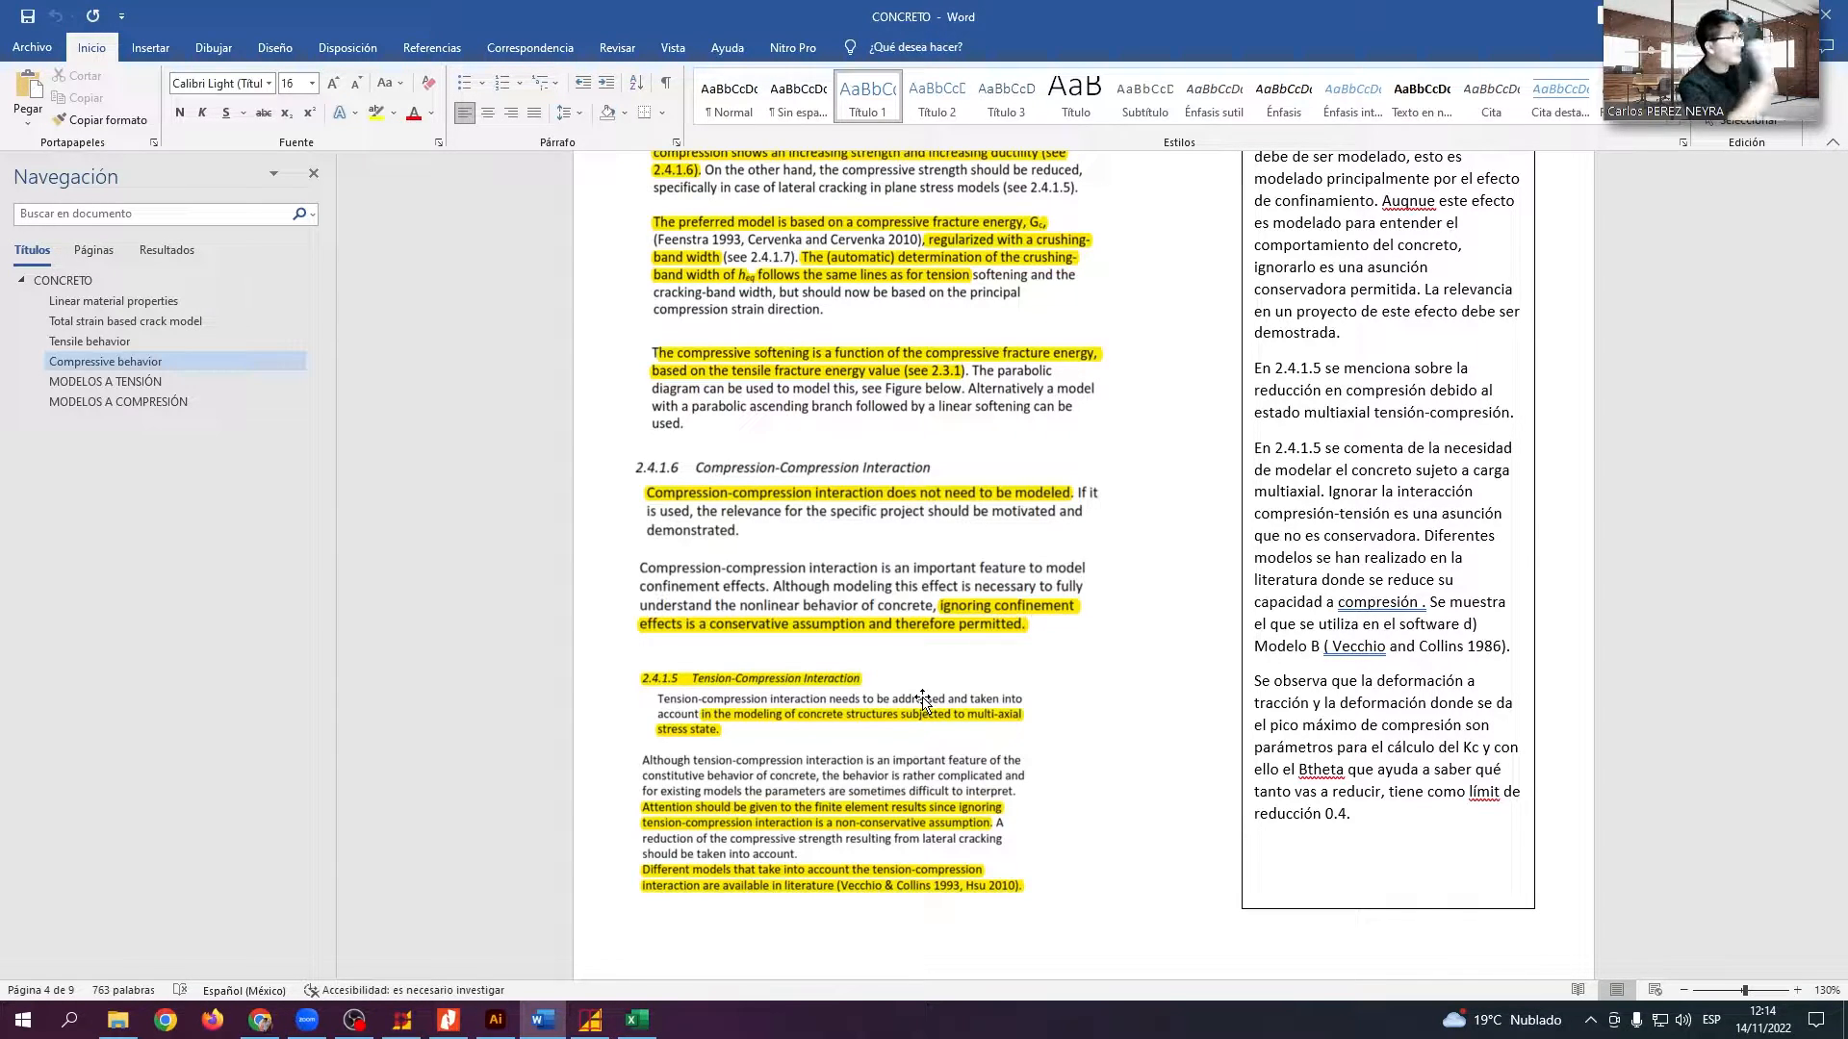
scroll(922, 700, "down", 3)
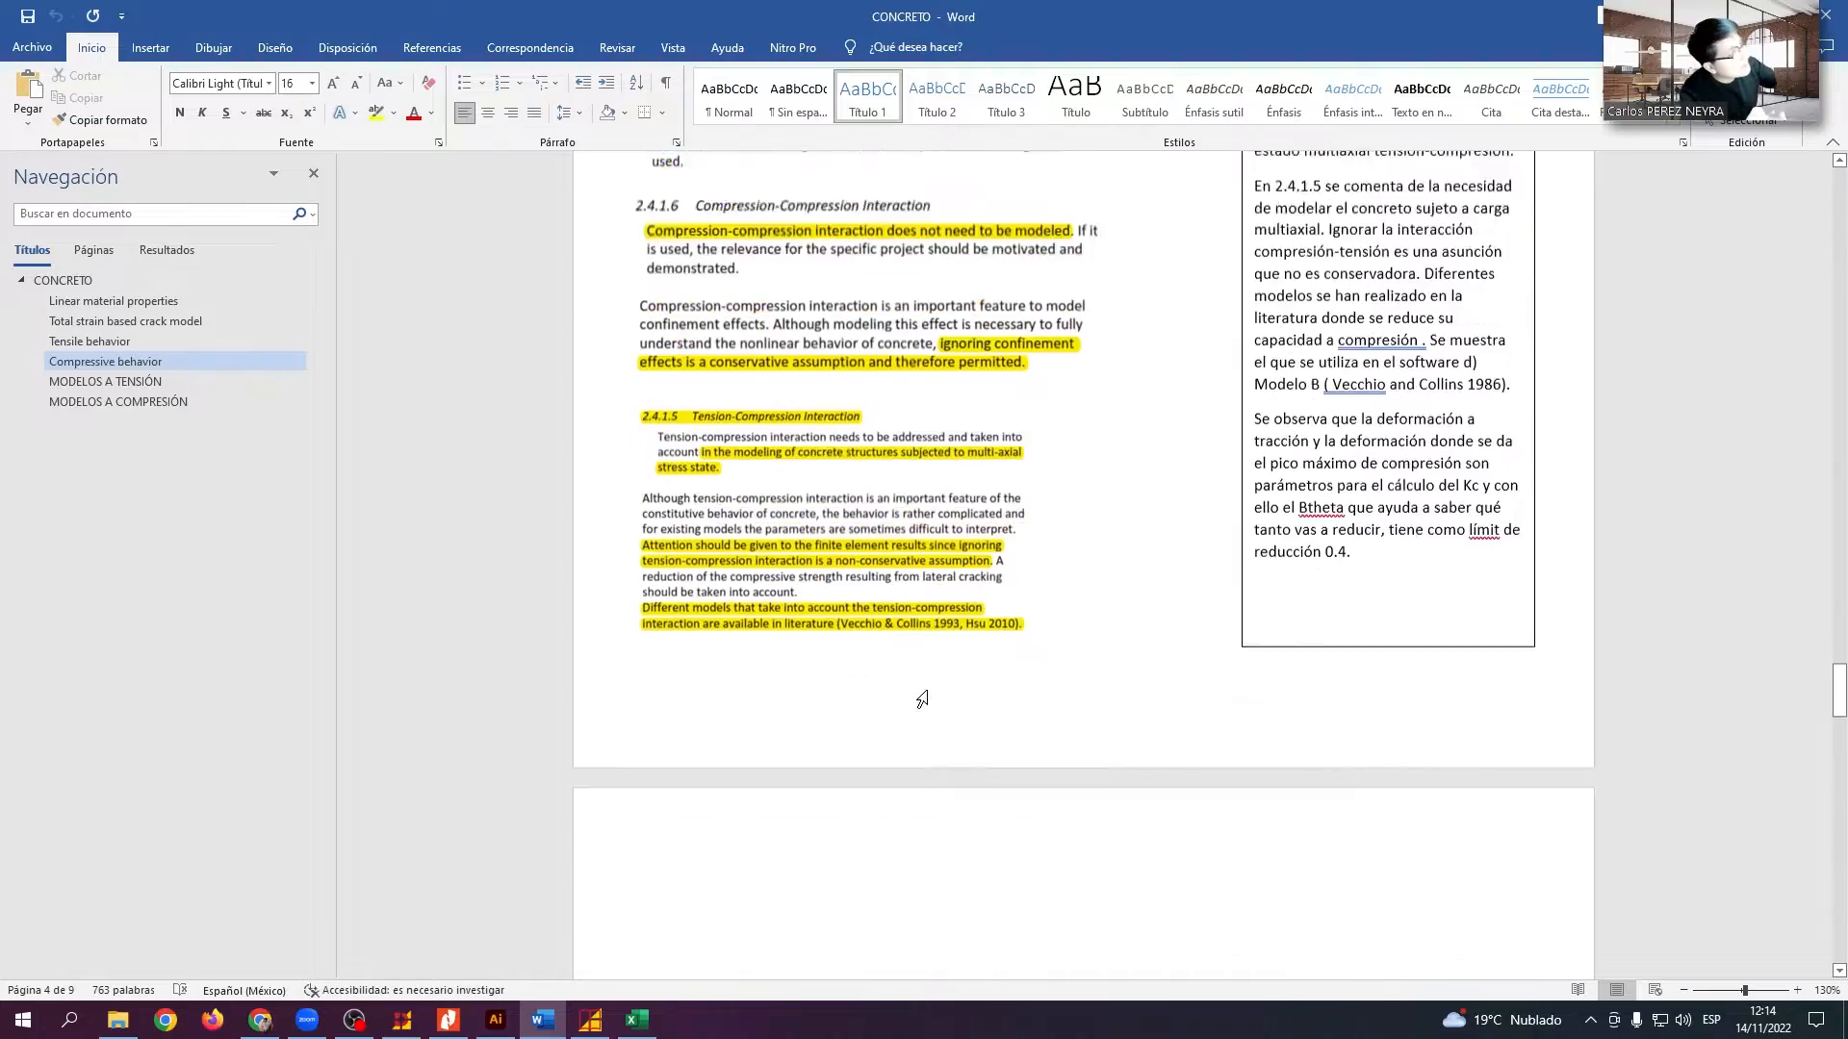
scroll(922, 701, "down", 10)
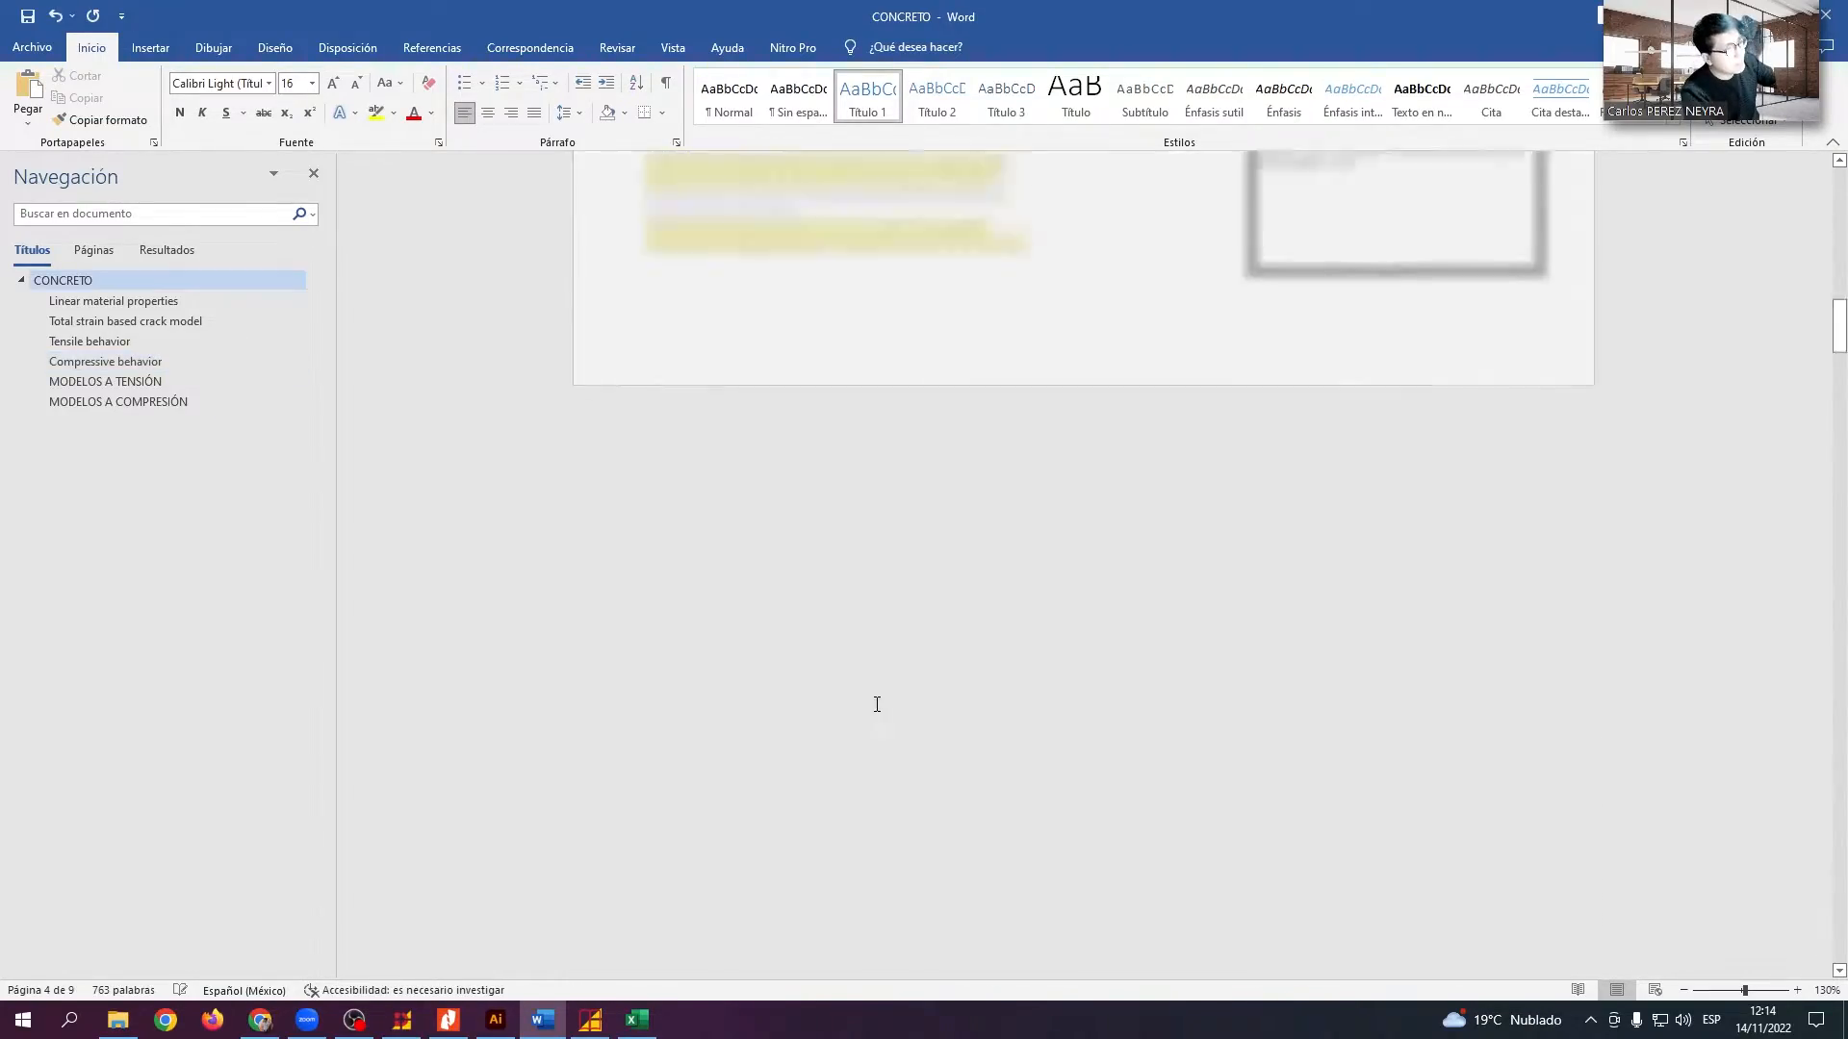
scroll(877, 705, "down", 5)
left_click_drag(1844, 220, 1840, 560)
scroll(1745, 573, "down", 12)
scroll(1742, 578, "down", 20)
scroll(831, 572, "up", 3)
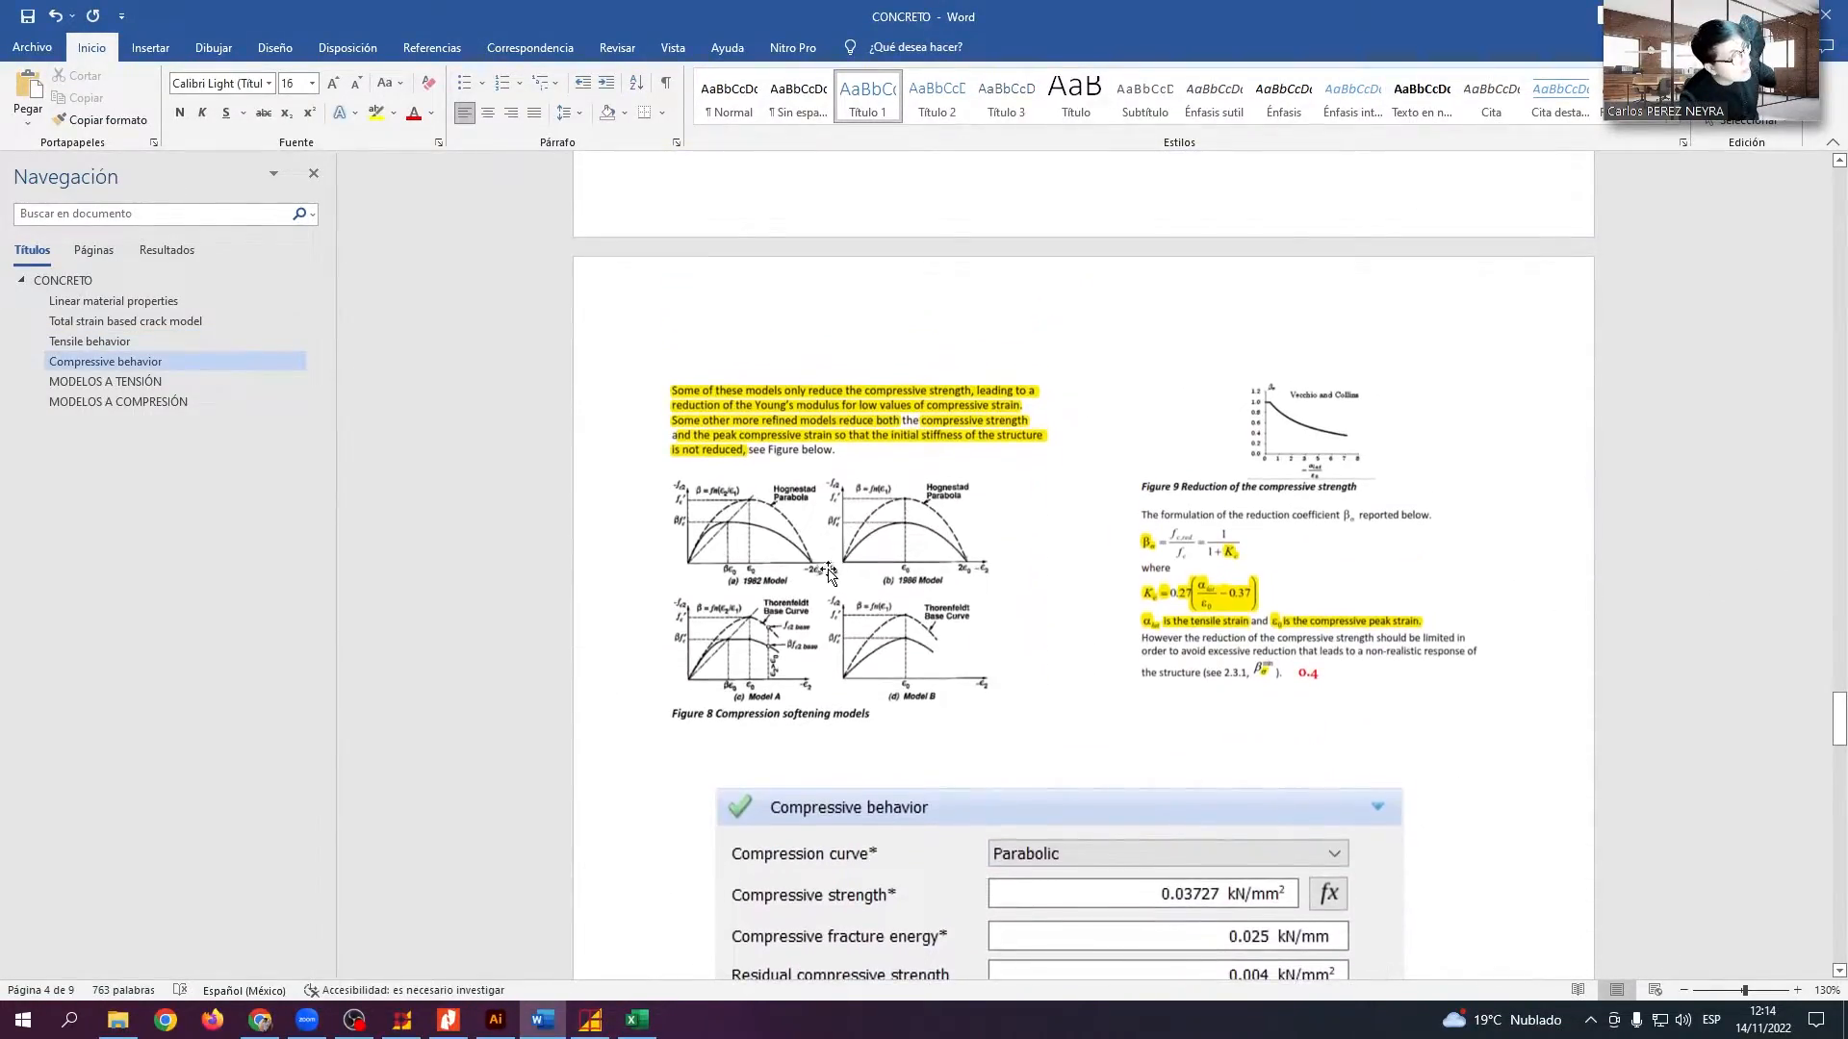
left_click_drag(661, 471, 790, 506)
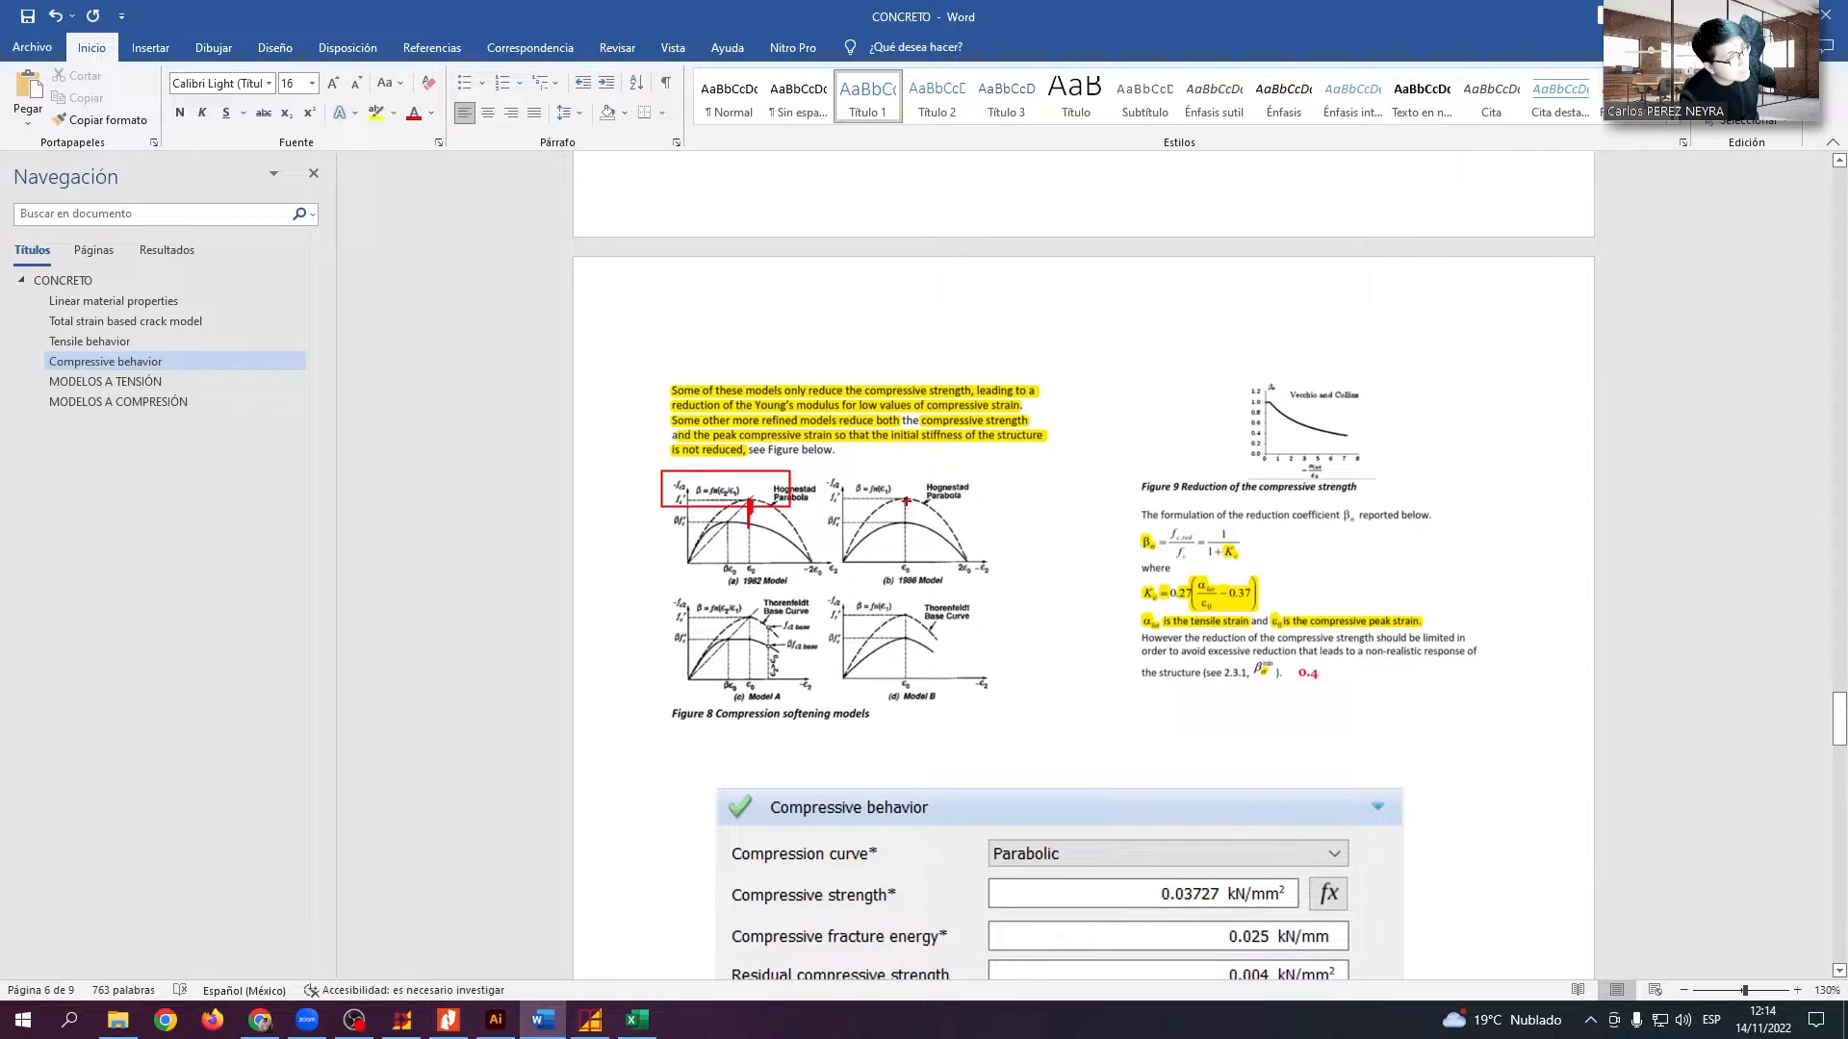
left_click_drag(909, 557, 956, 583)
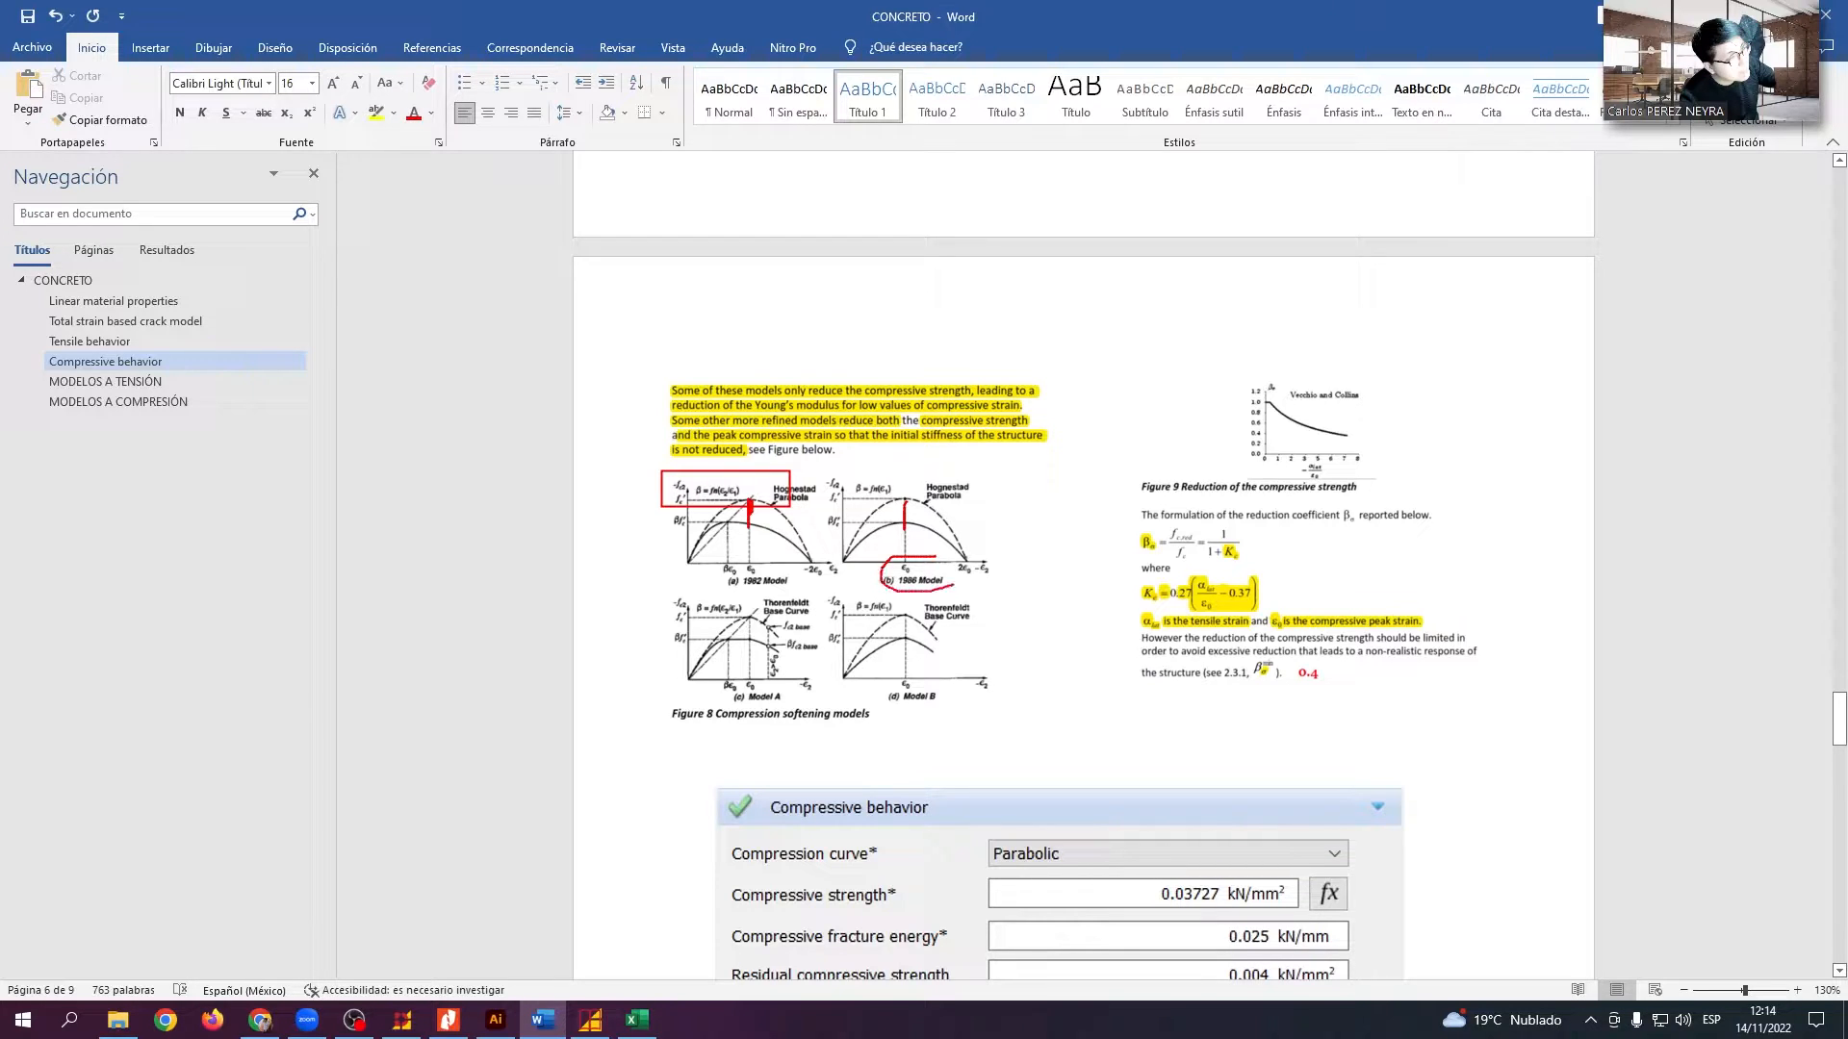
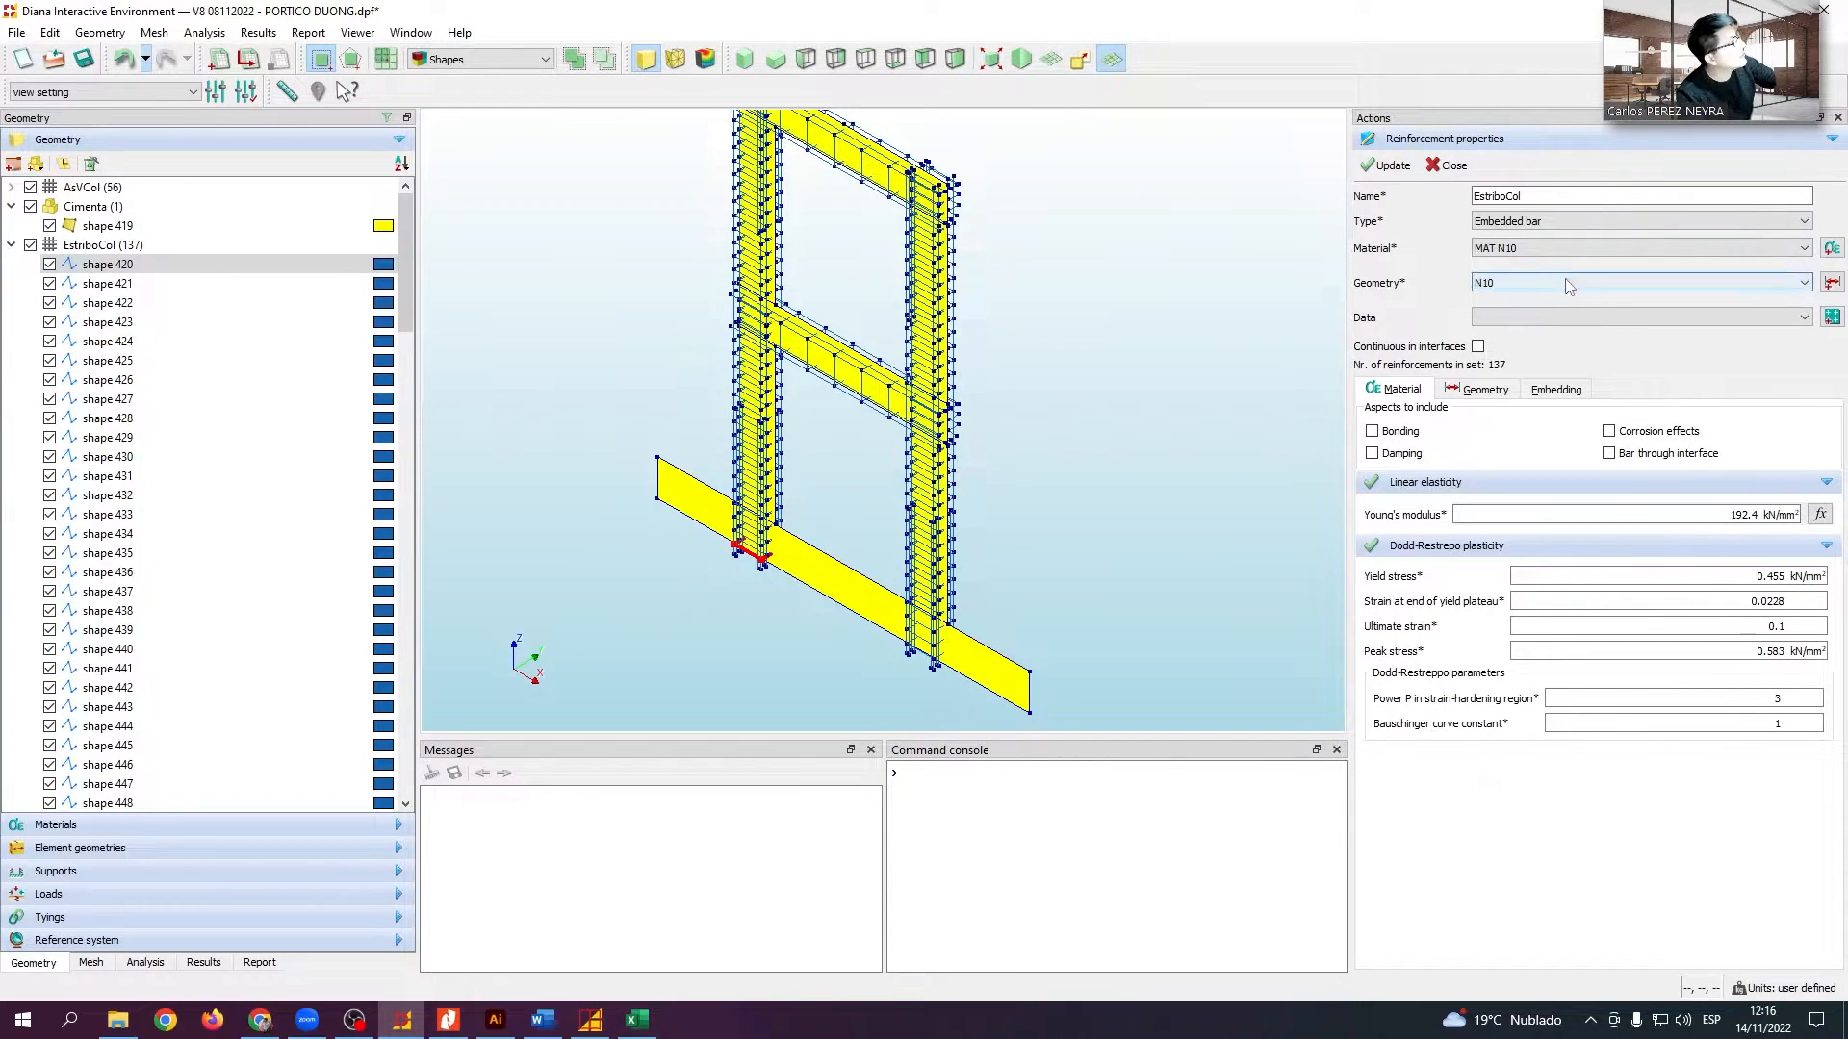
Review the EstriboCol reinforcement's type, material and geometry choices, including its bar cross-section input
left_click(1543, 222)
left_click(1542, 221)
left_click(1544, 251)
left_click(1547, 252)
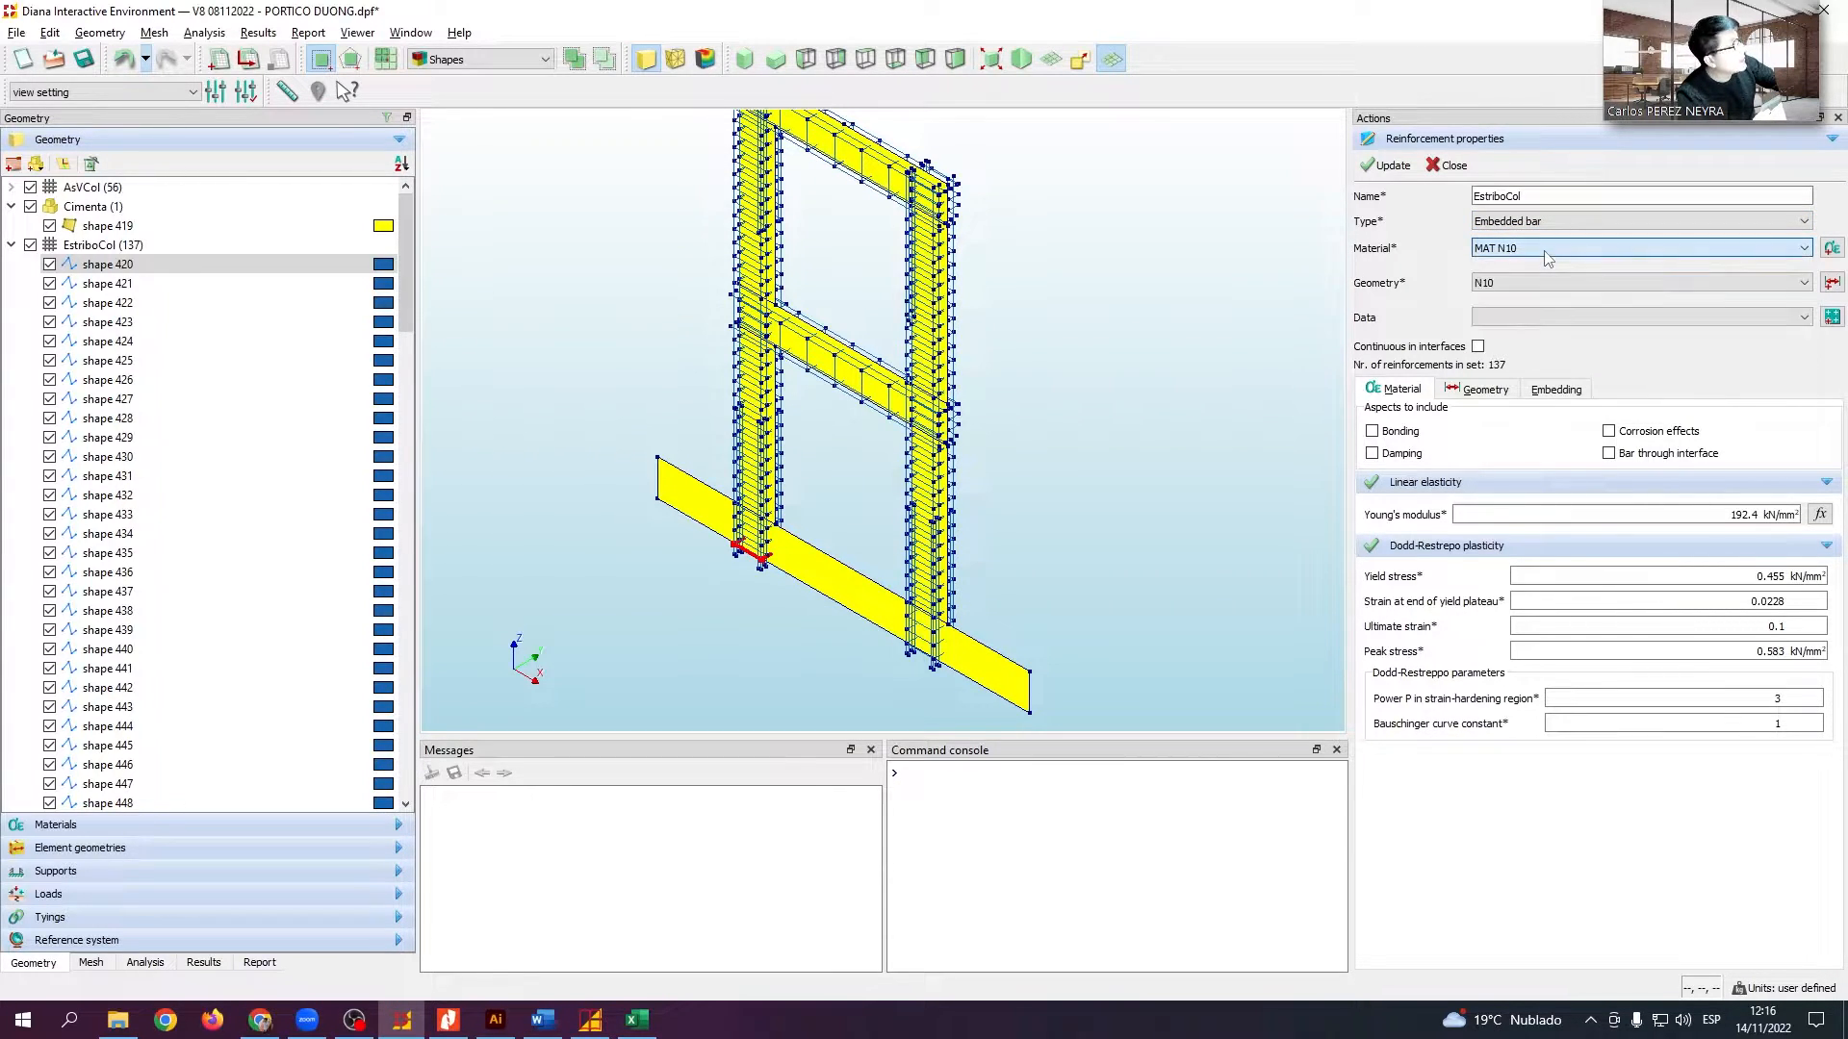
left_click(1543, 283)
left_click(1539, 300)
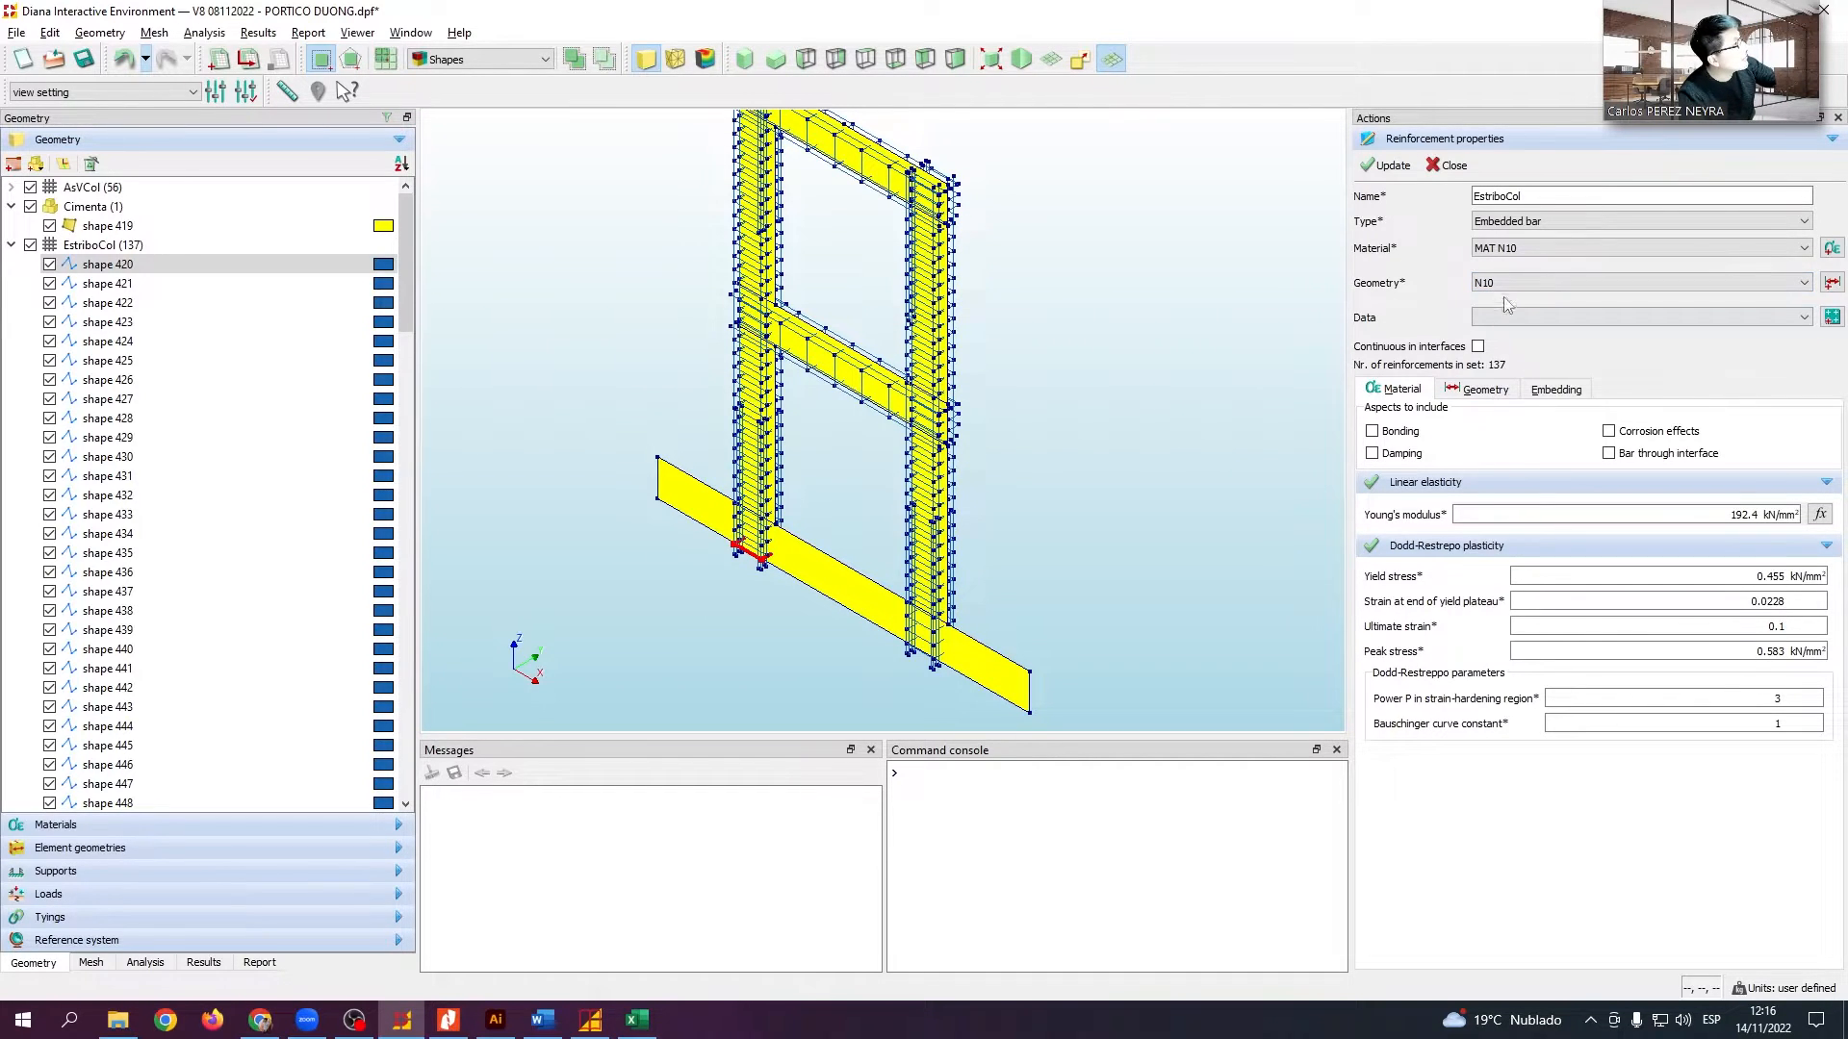
left_click(1487, 398)
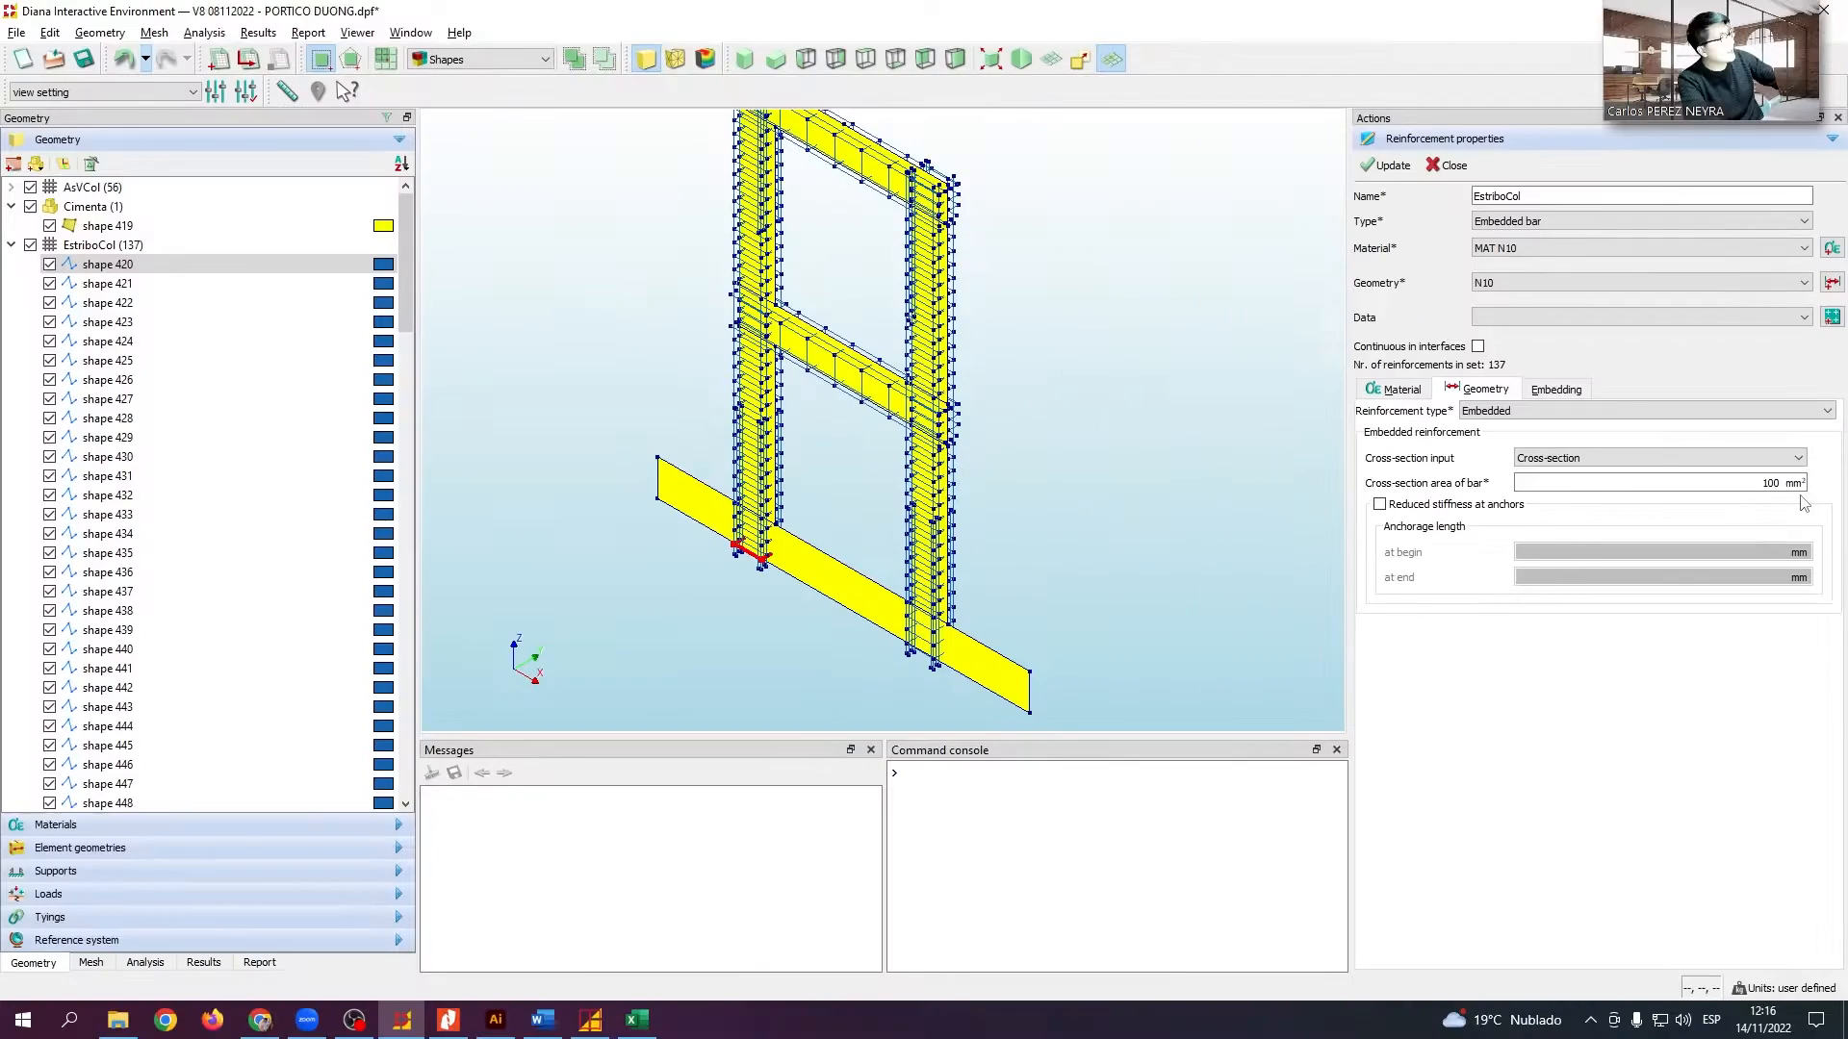
Collapse the EstriboCol group, expand all four support sets and inspect the Ensayo support's target vertex and fixed translations
left_click(13, 246)
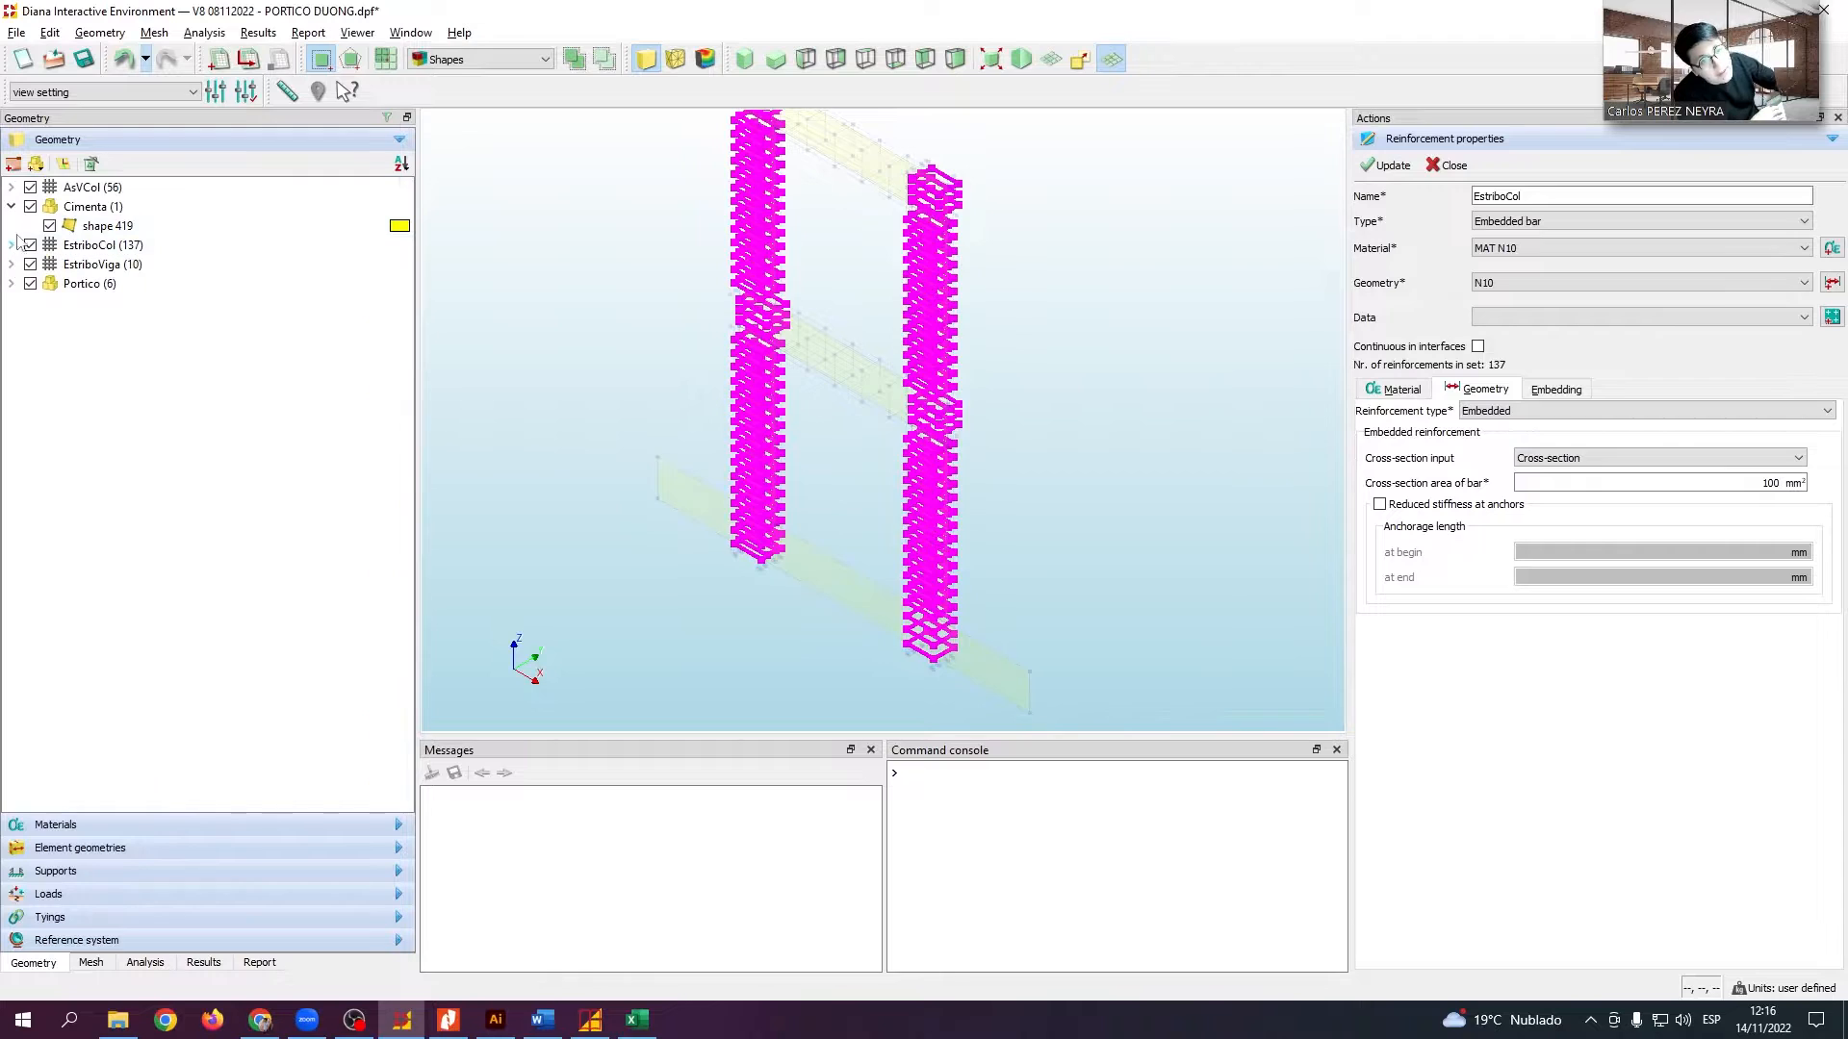
left_click(110, 866)
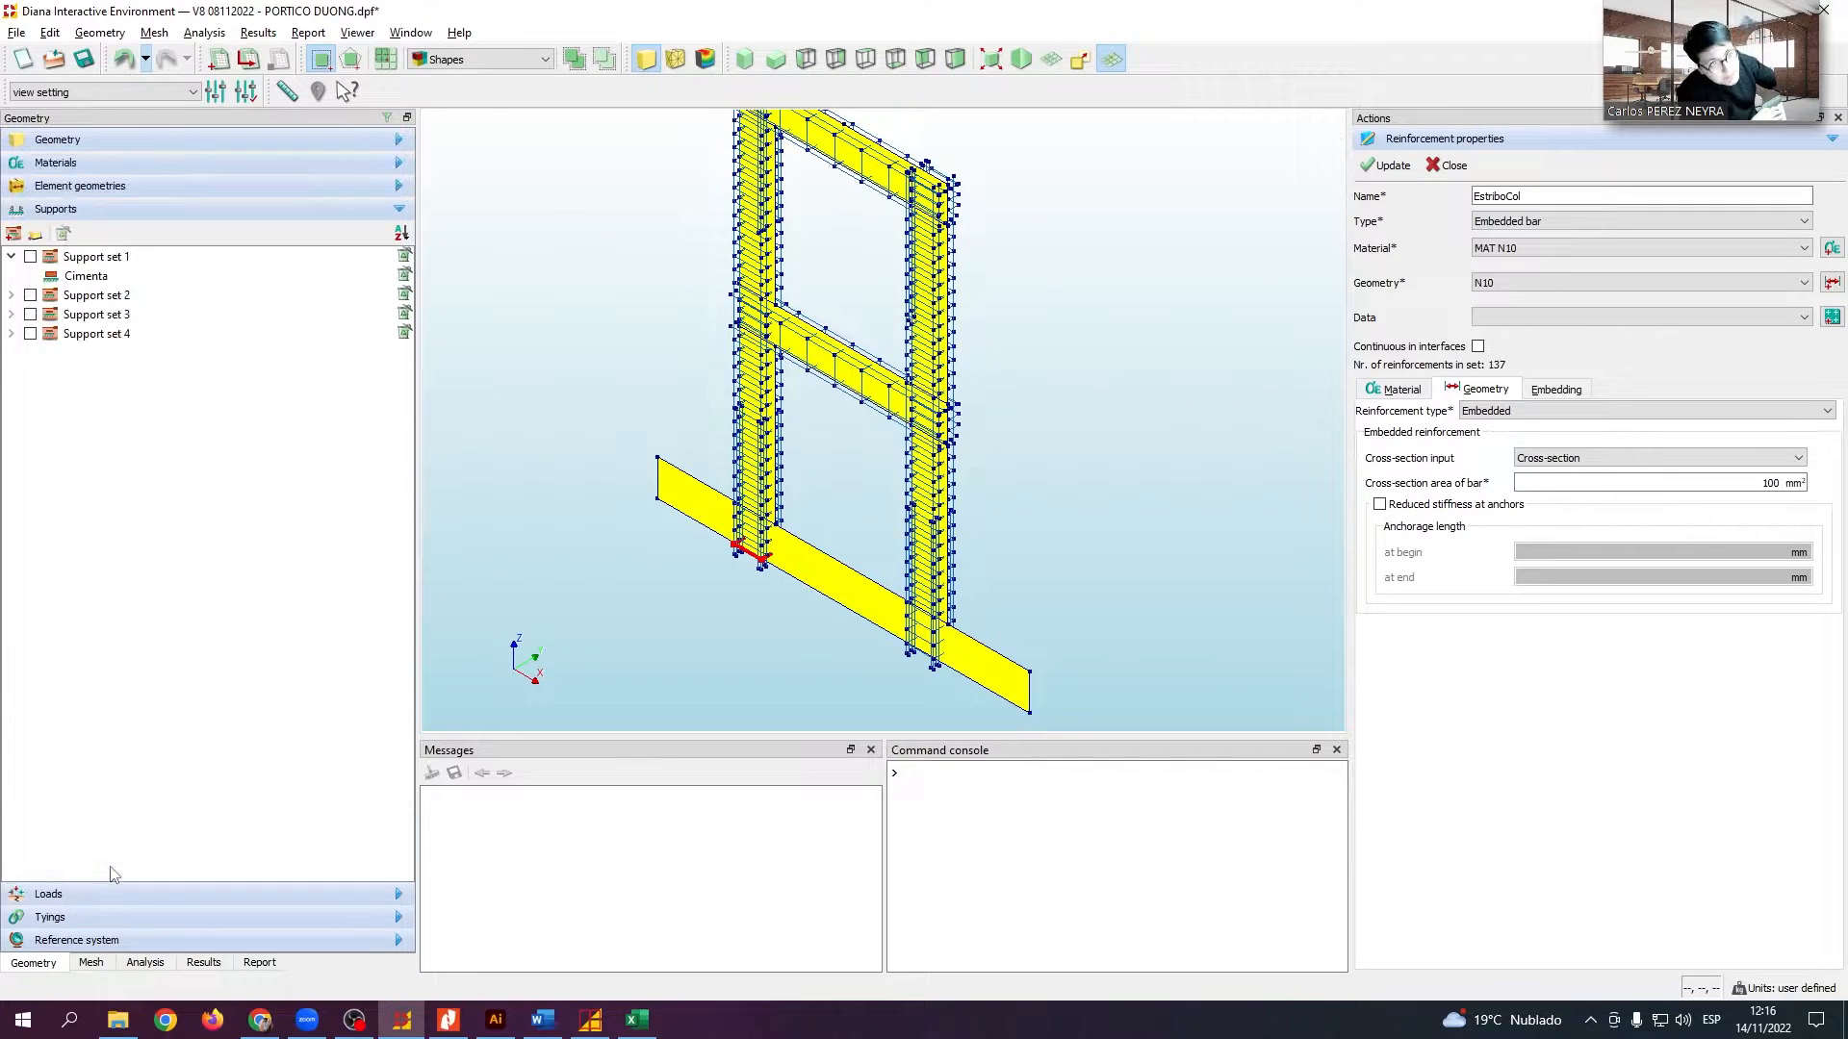
left_click(11, 296)
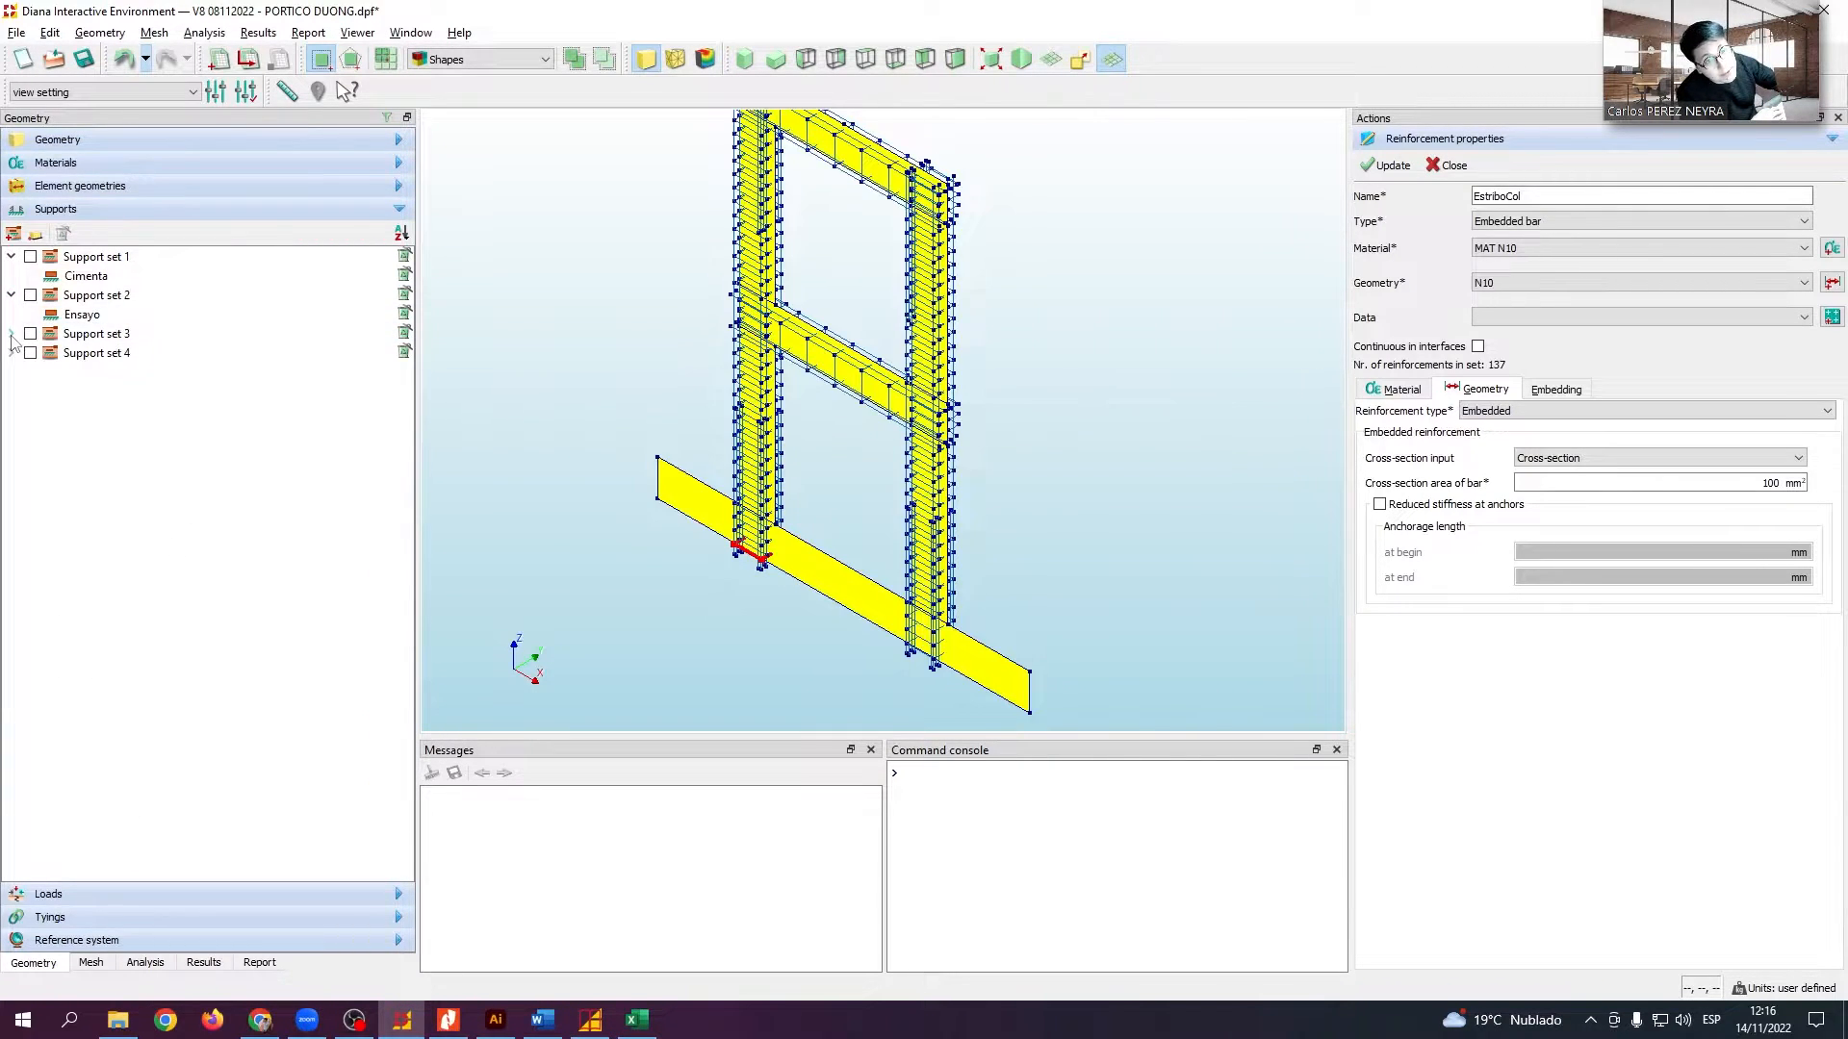
left_click(11, 334)
left_click(11, 372)
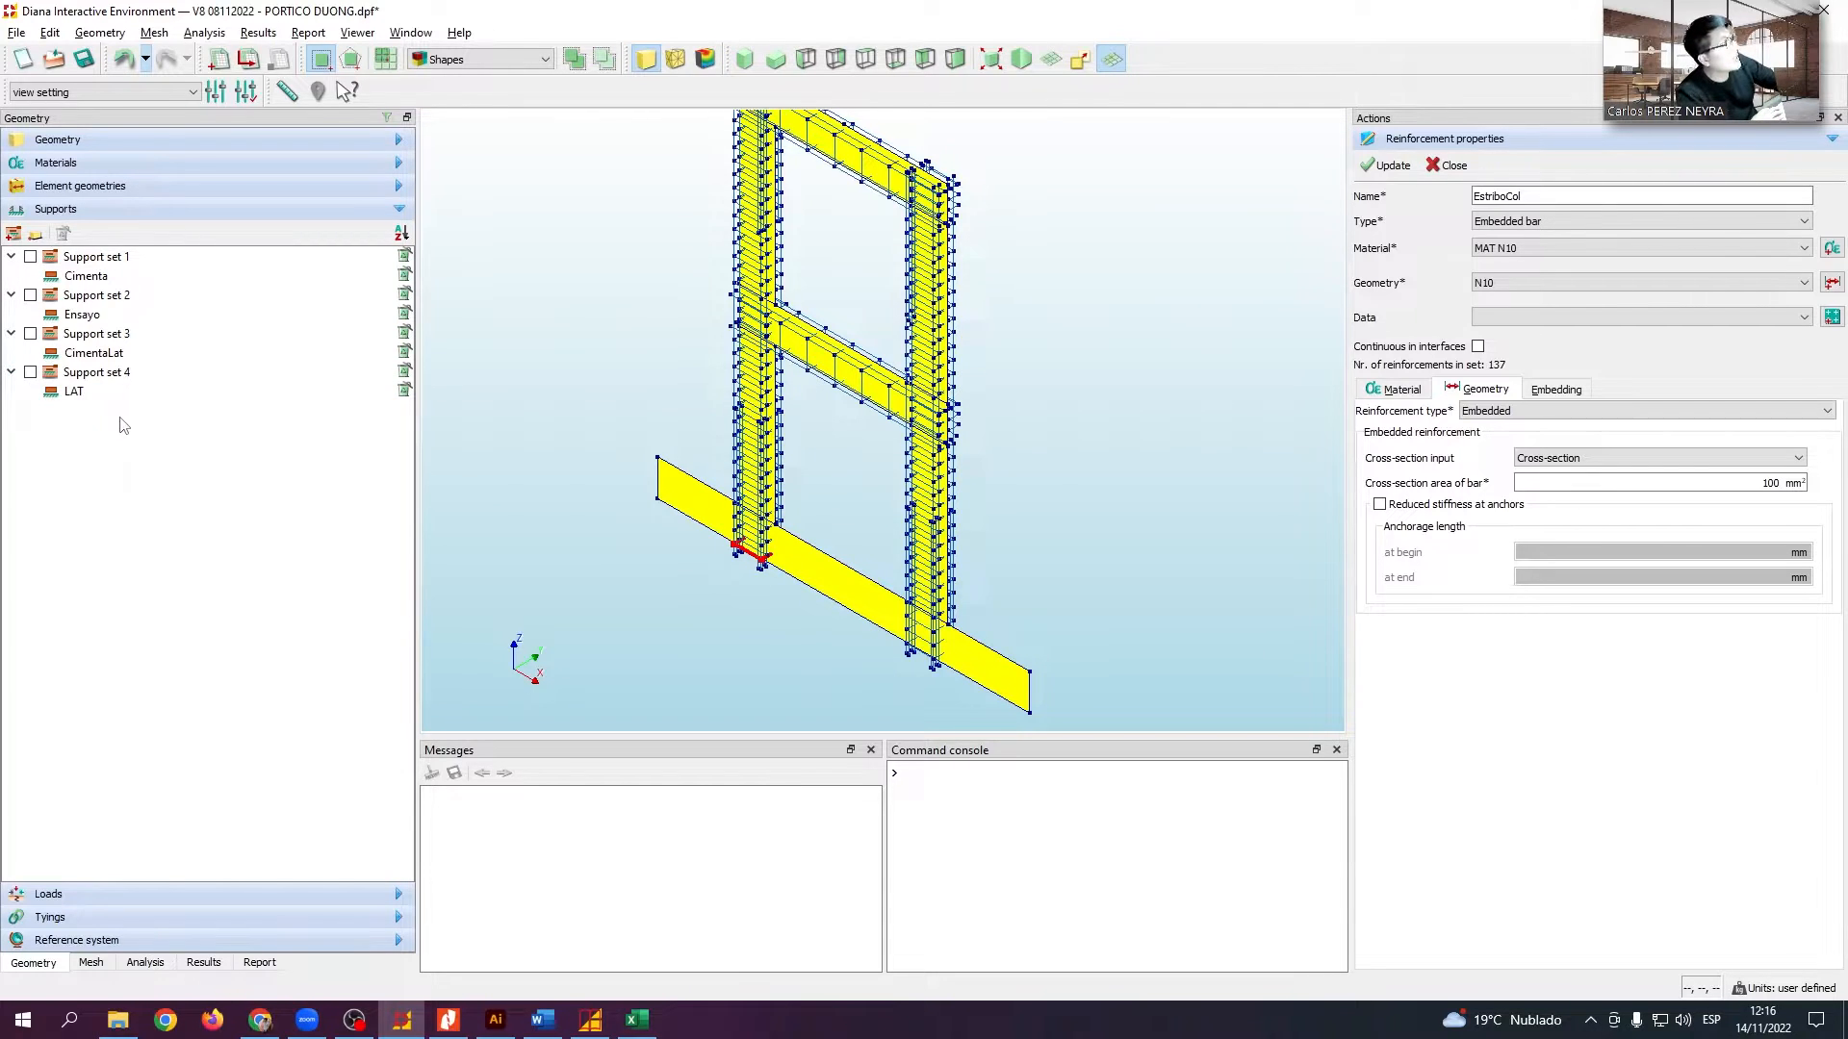
left_click(110, 278)
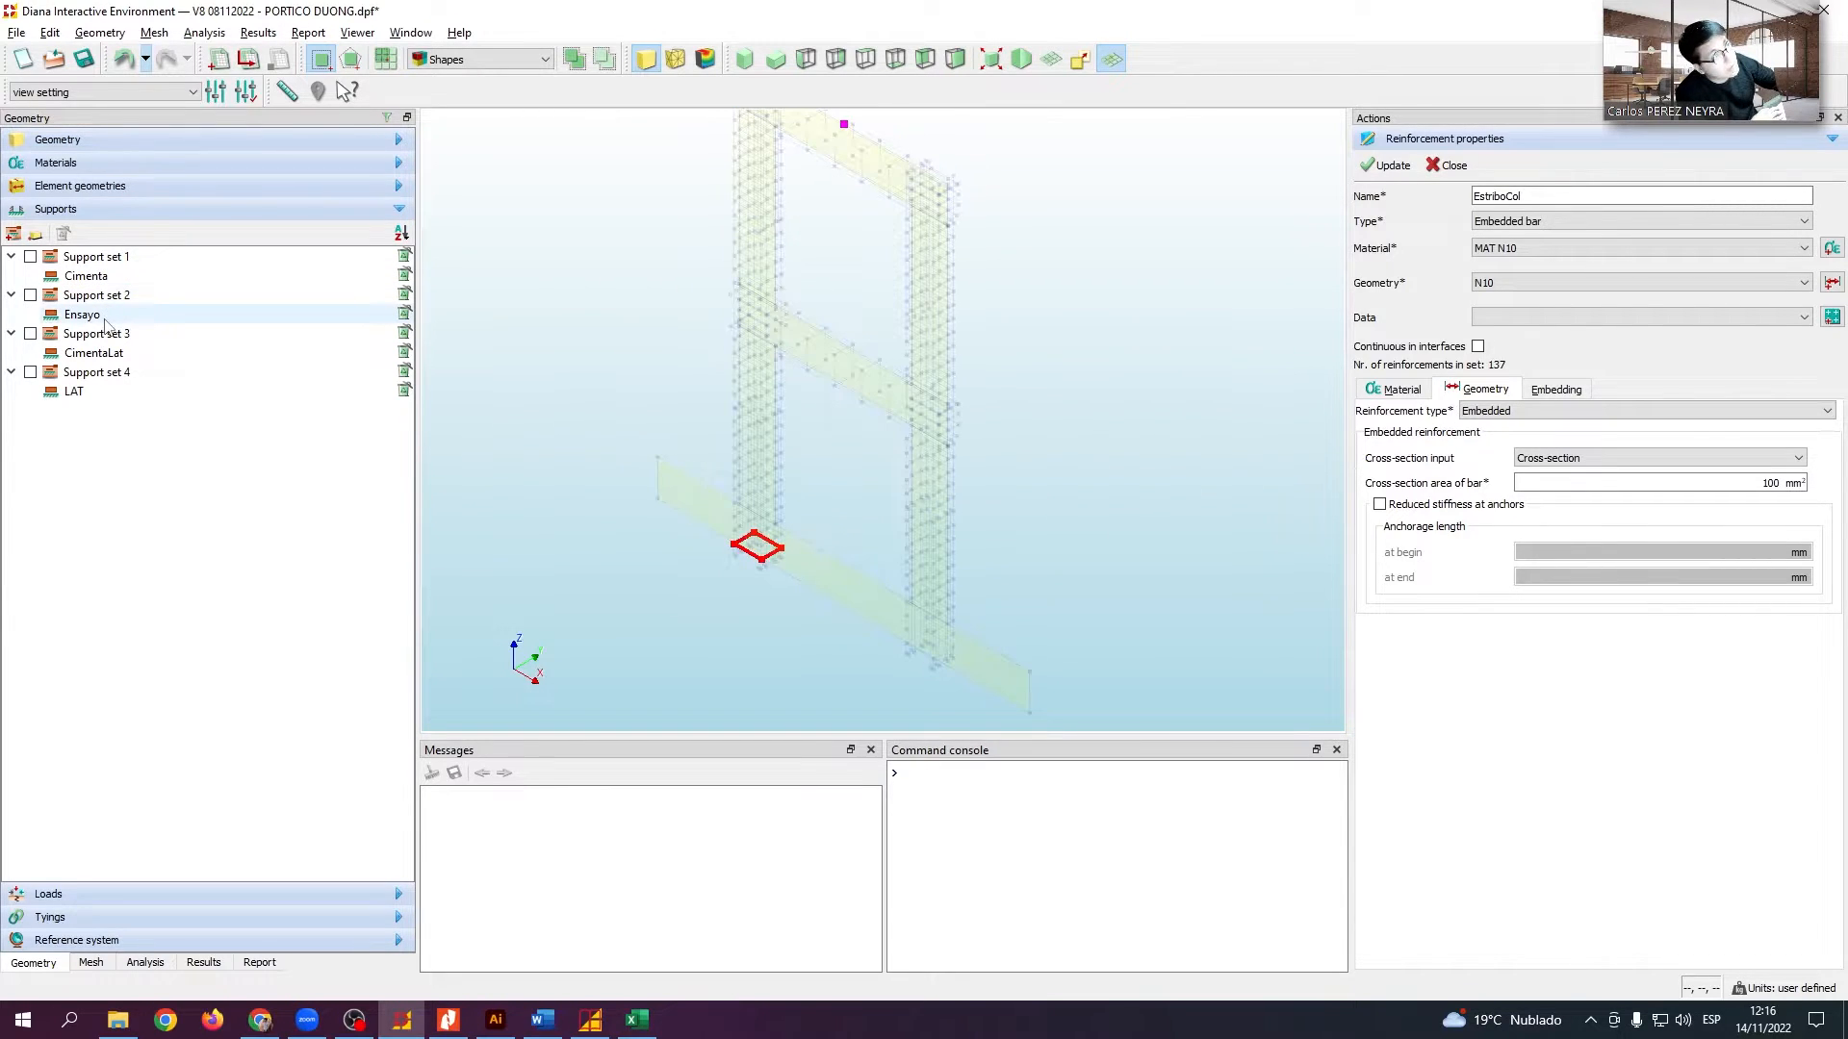
double_click(105, 322)
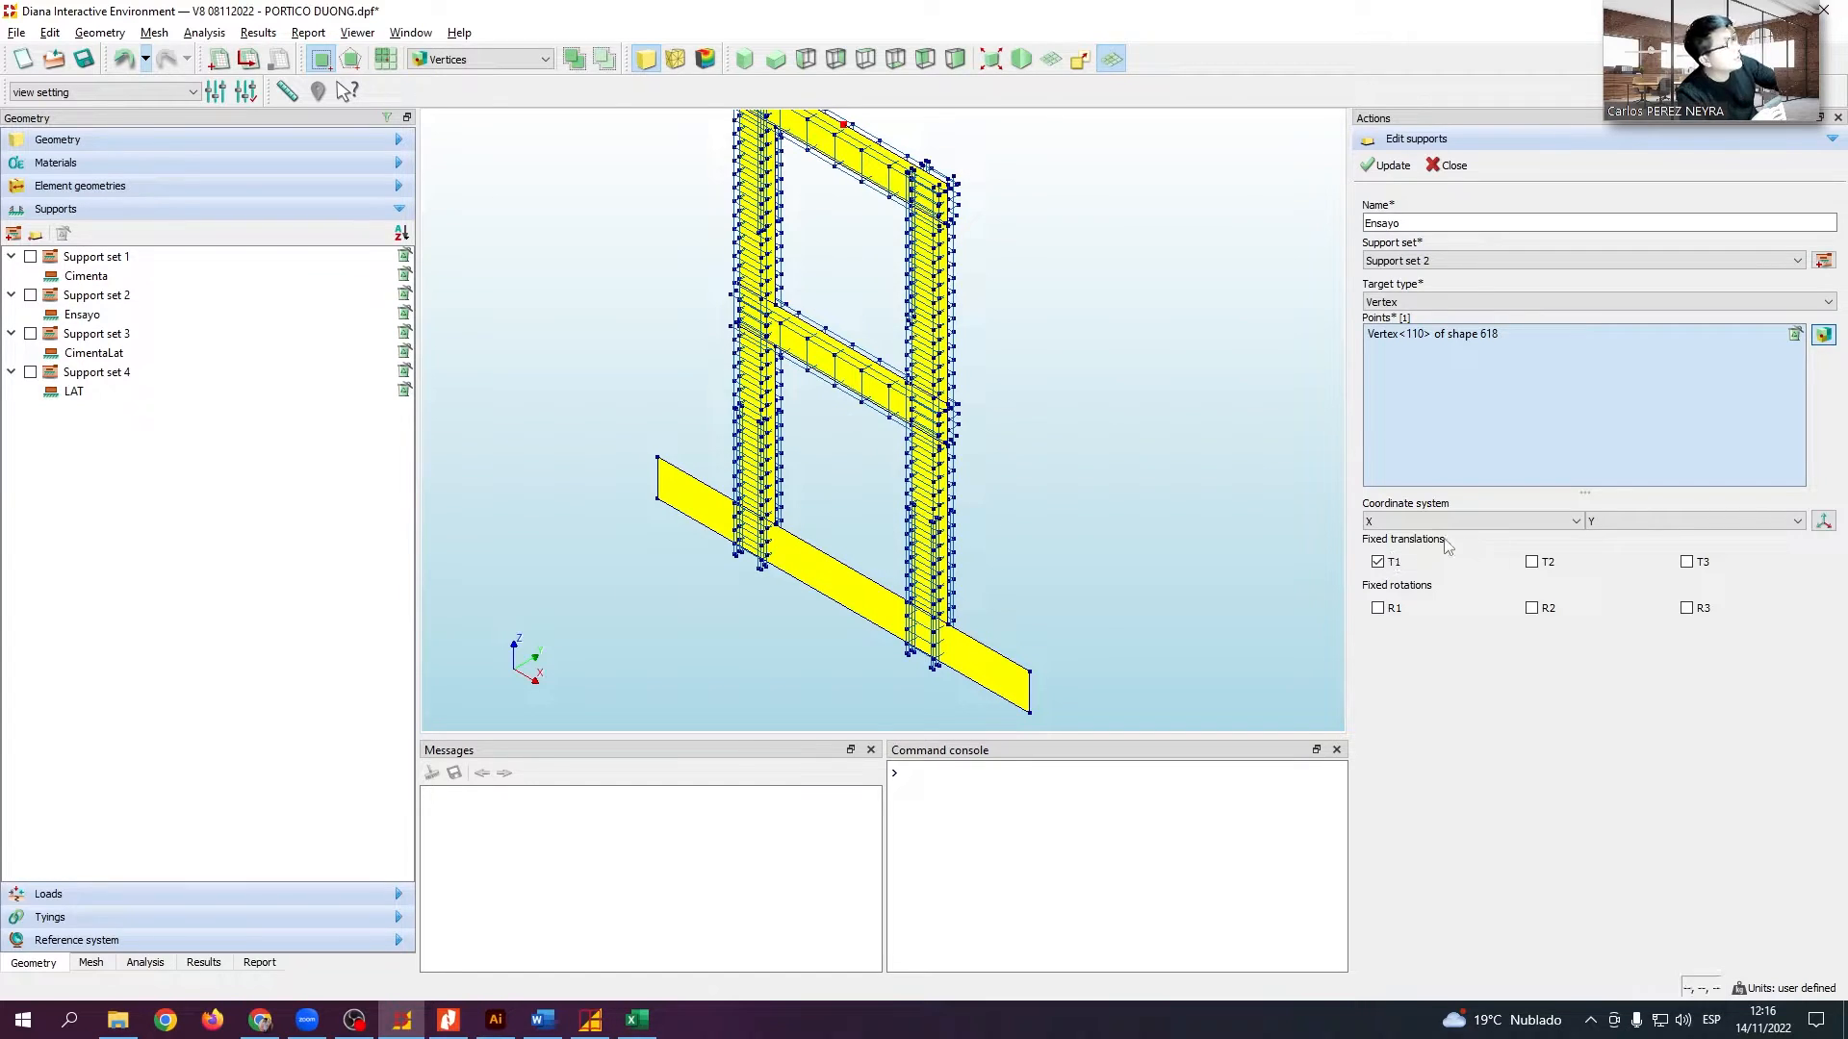
scroll(1030, 392, "up", 3)
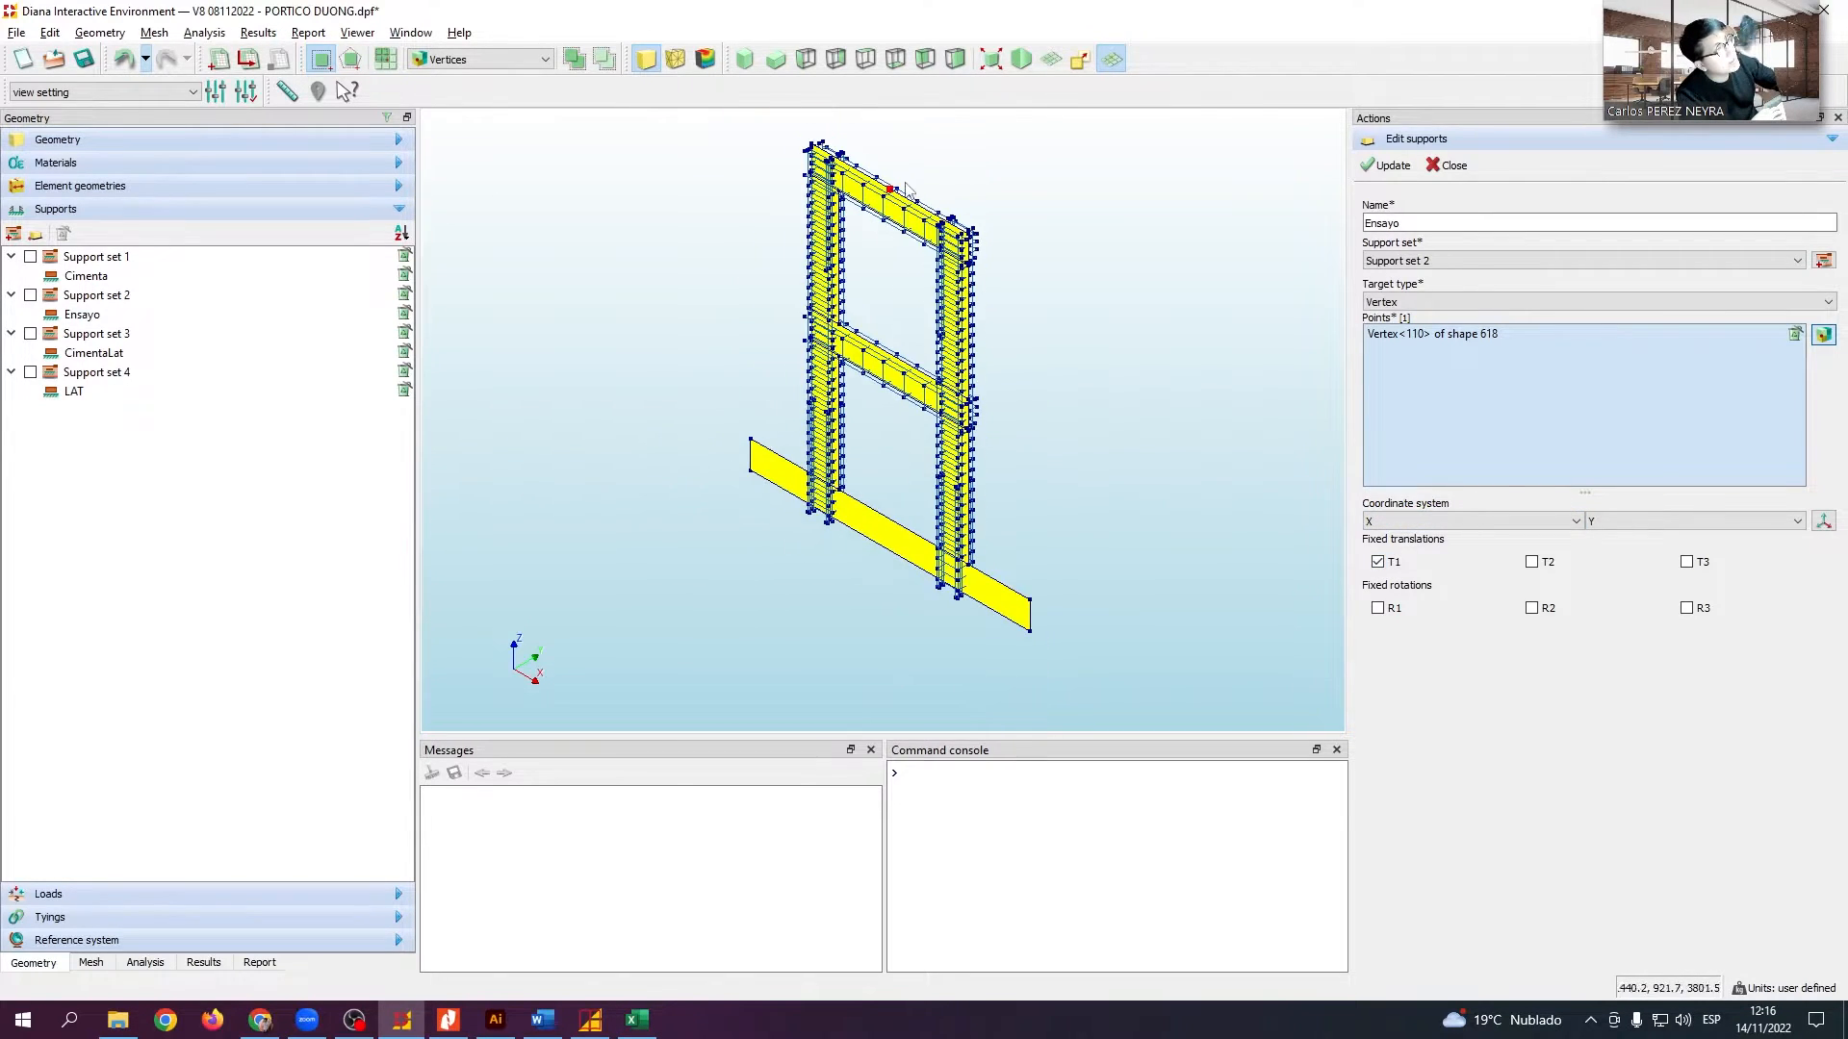
scroll(907, 189, "up", 1)
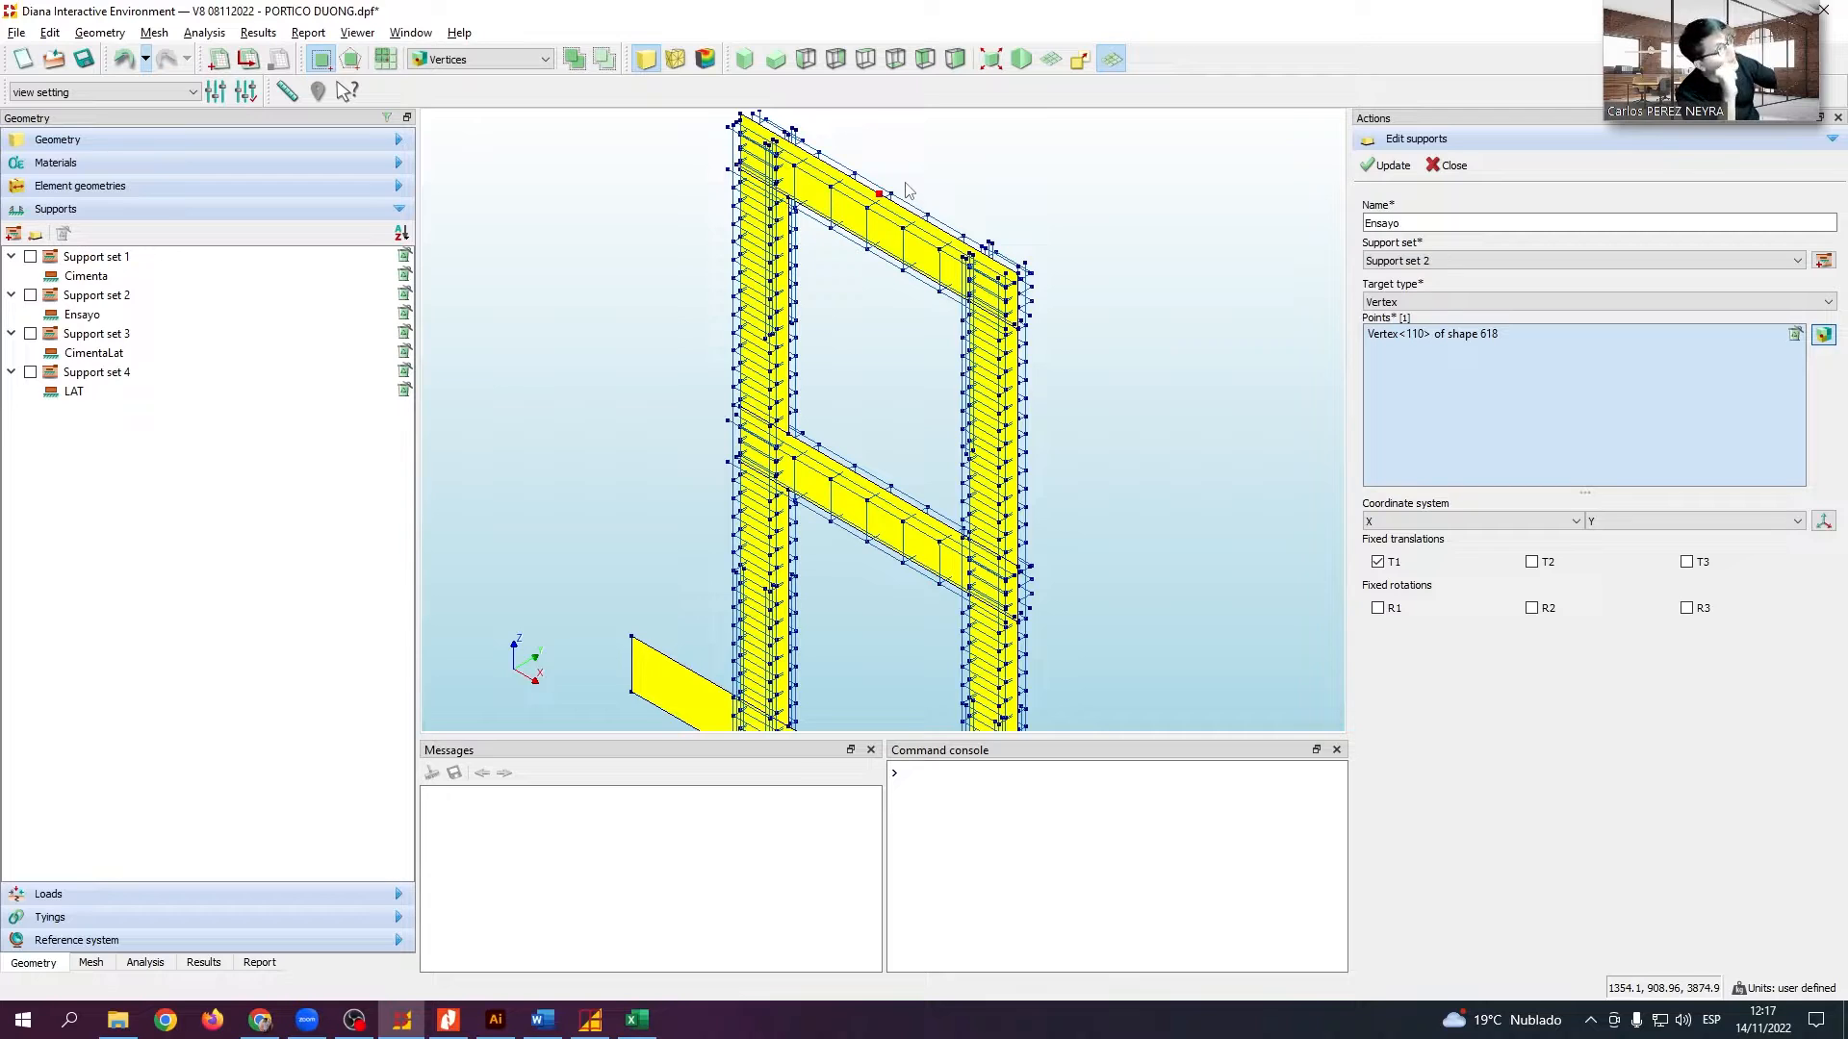
Examine the user-specified load step sizes of the ENSAYO phase in Analysis1, leaving them as they are
left_click(145, 963)
left_click(9, 164)
left_click(30, 185)
left_click(48, 266)
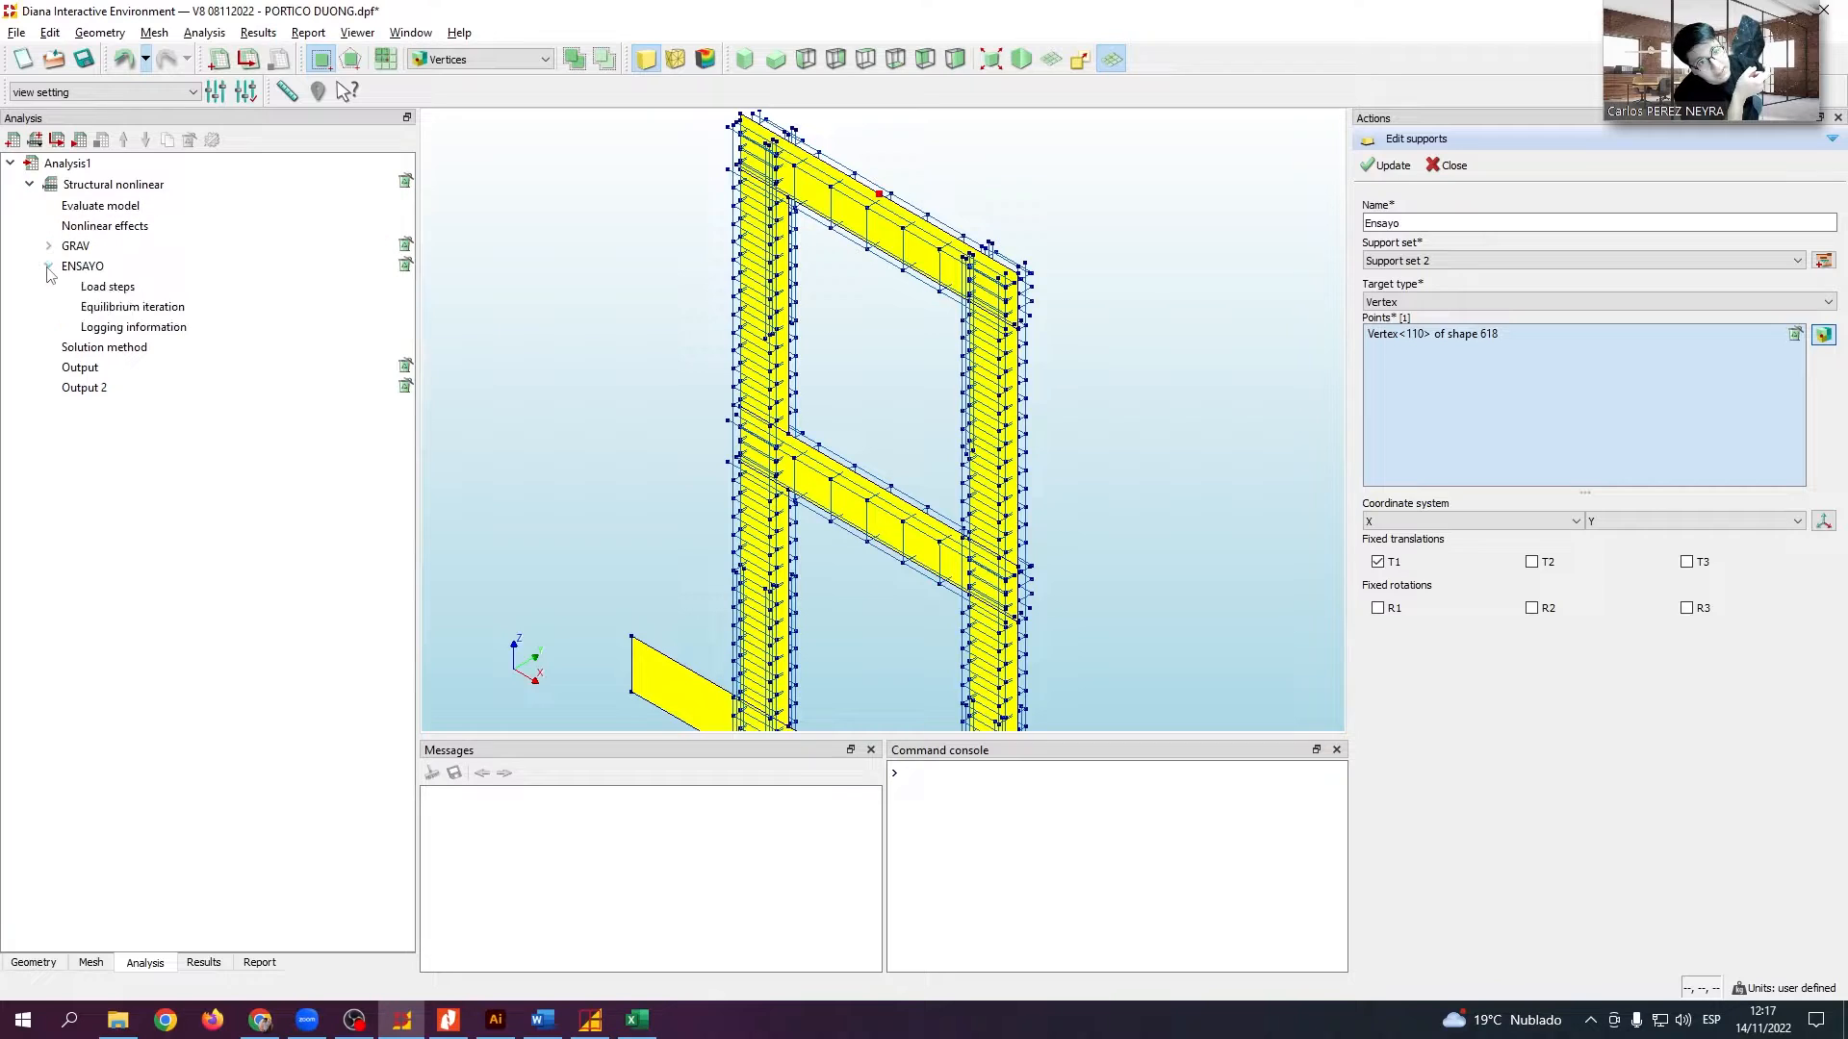
double_click(108, 287)
left_click_drag(732, 385, 449, 397)
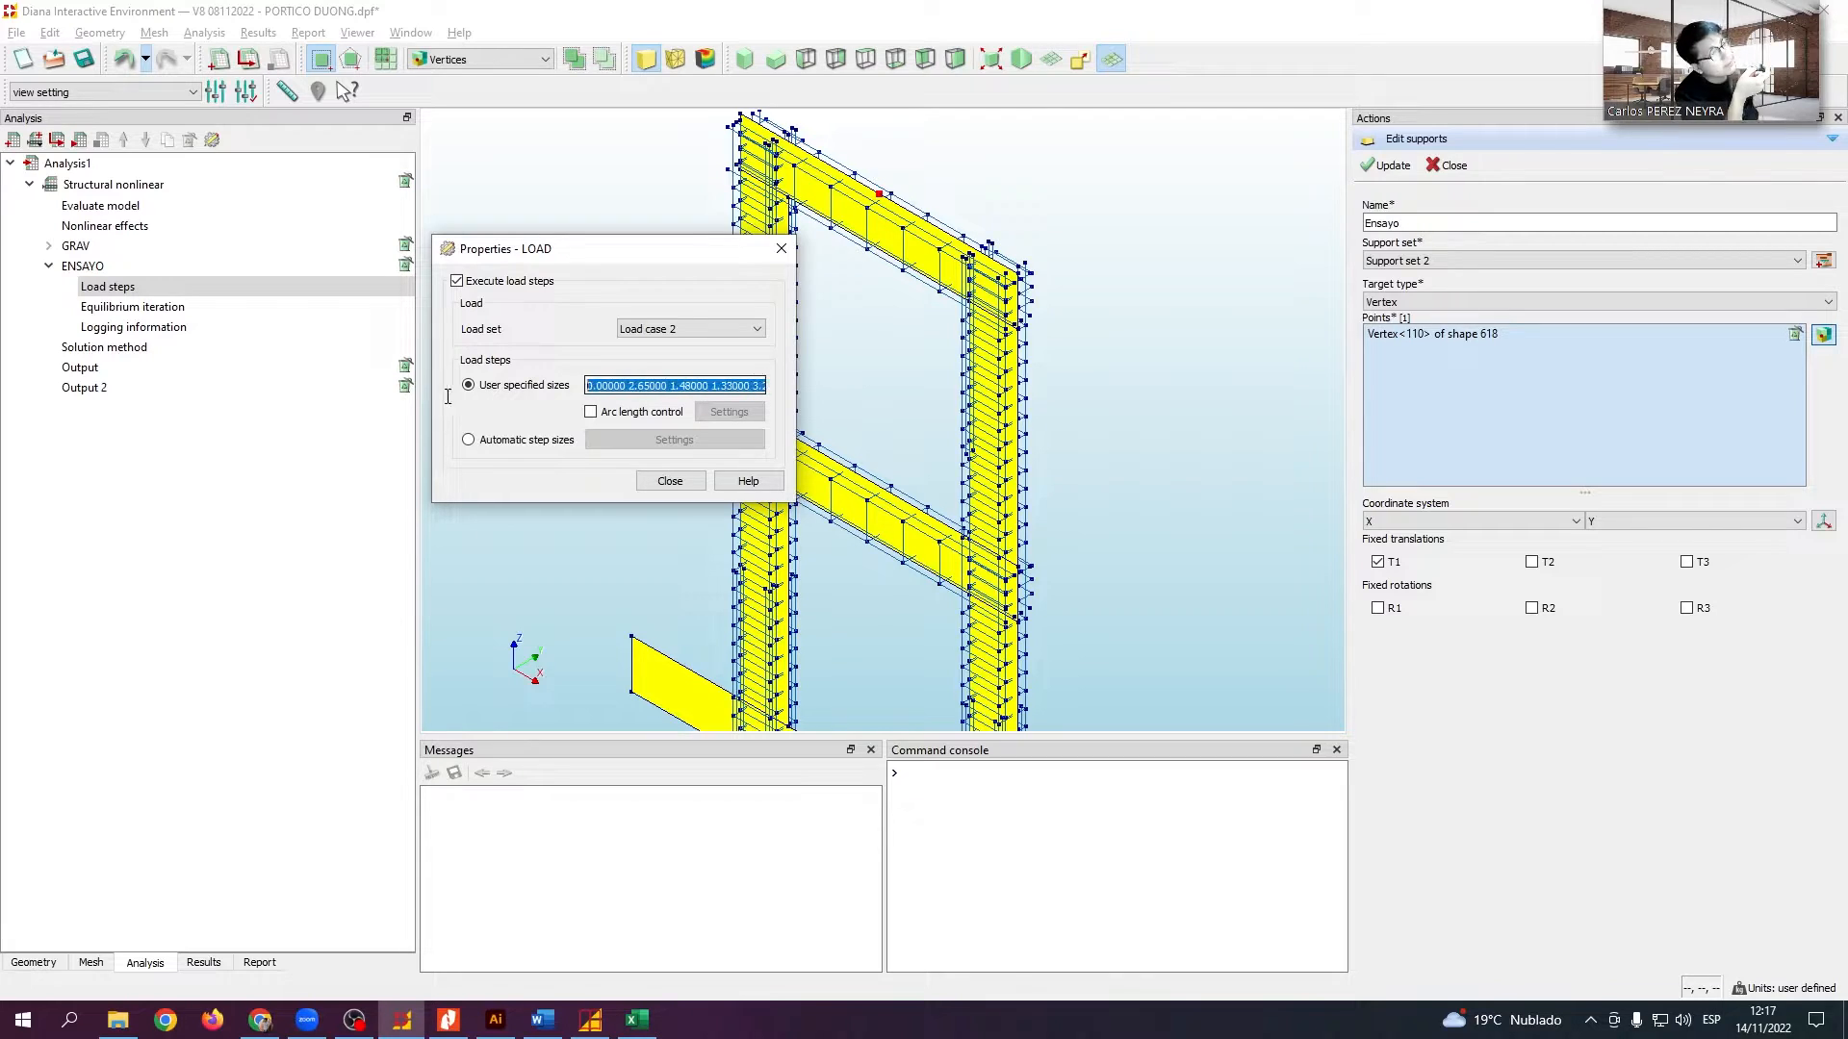
left_click(663, 386)
left_click(647, 385)
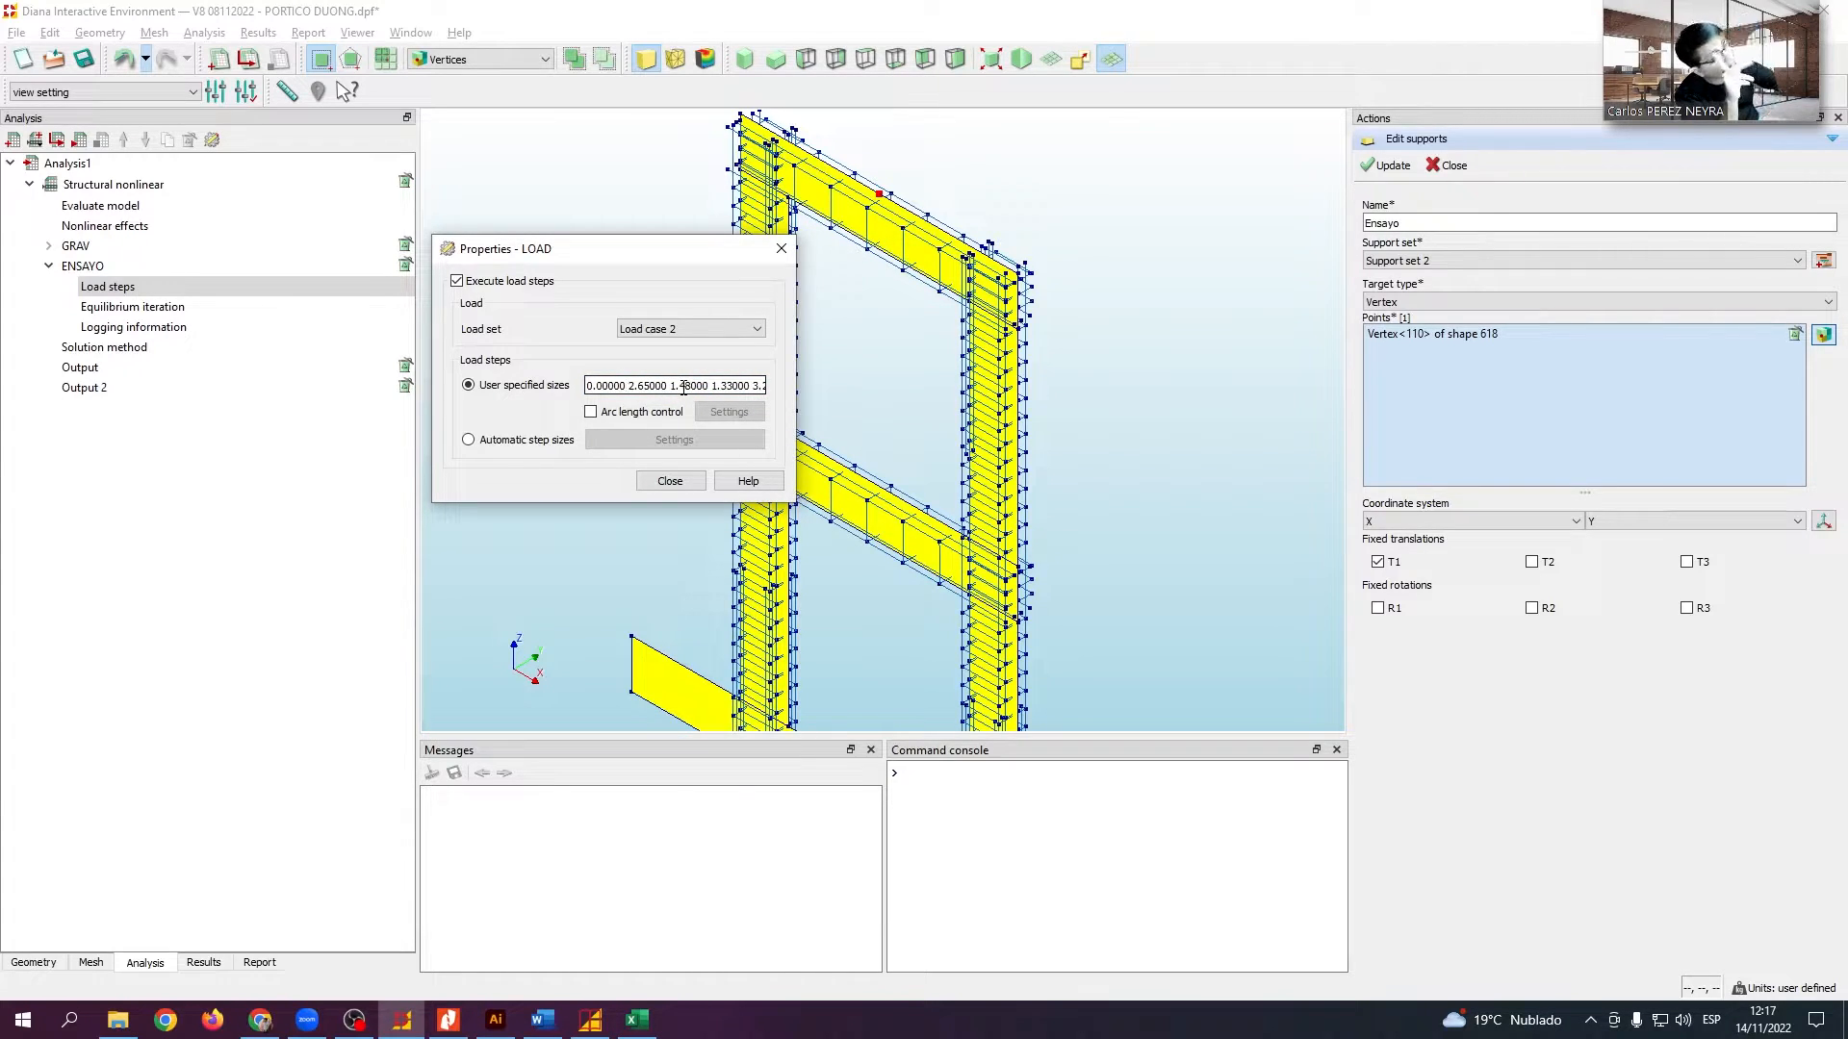
left_click(781, 252)
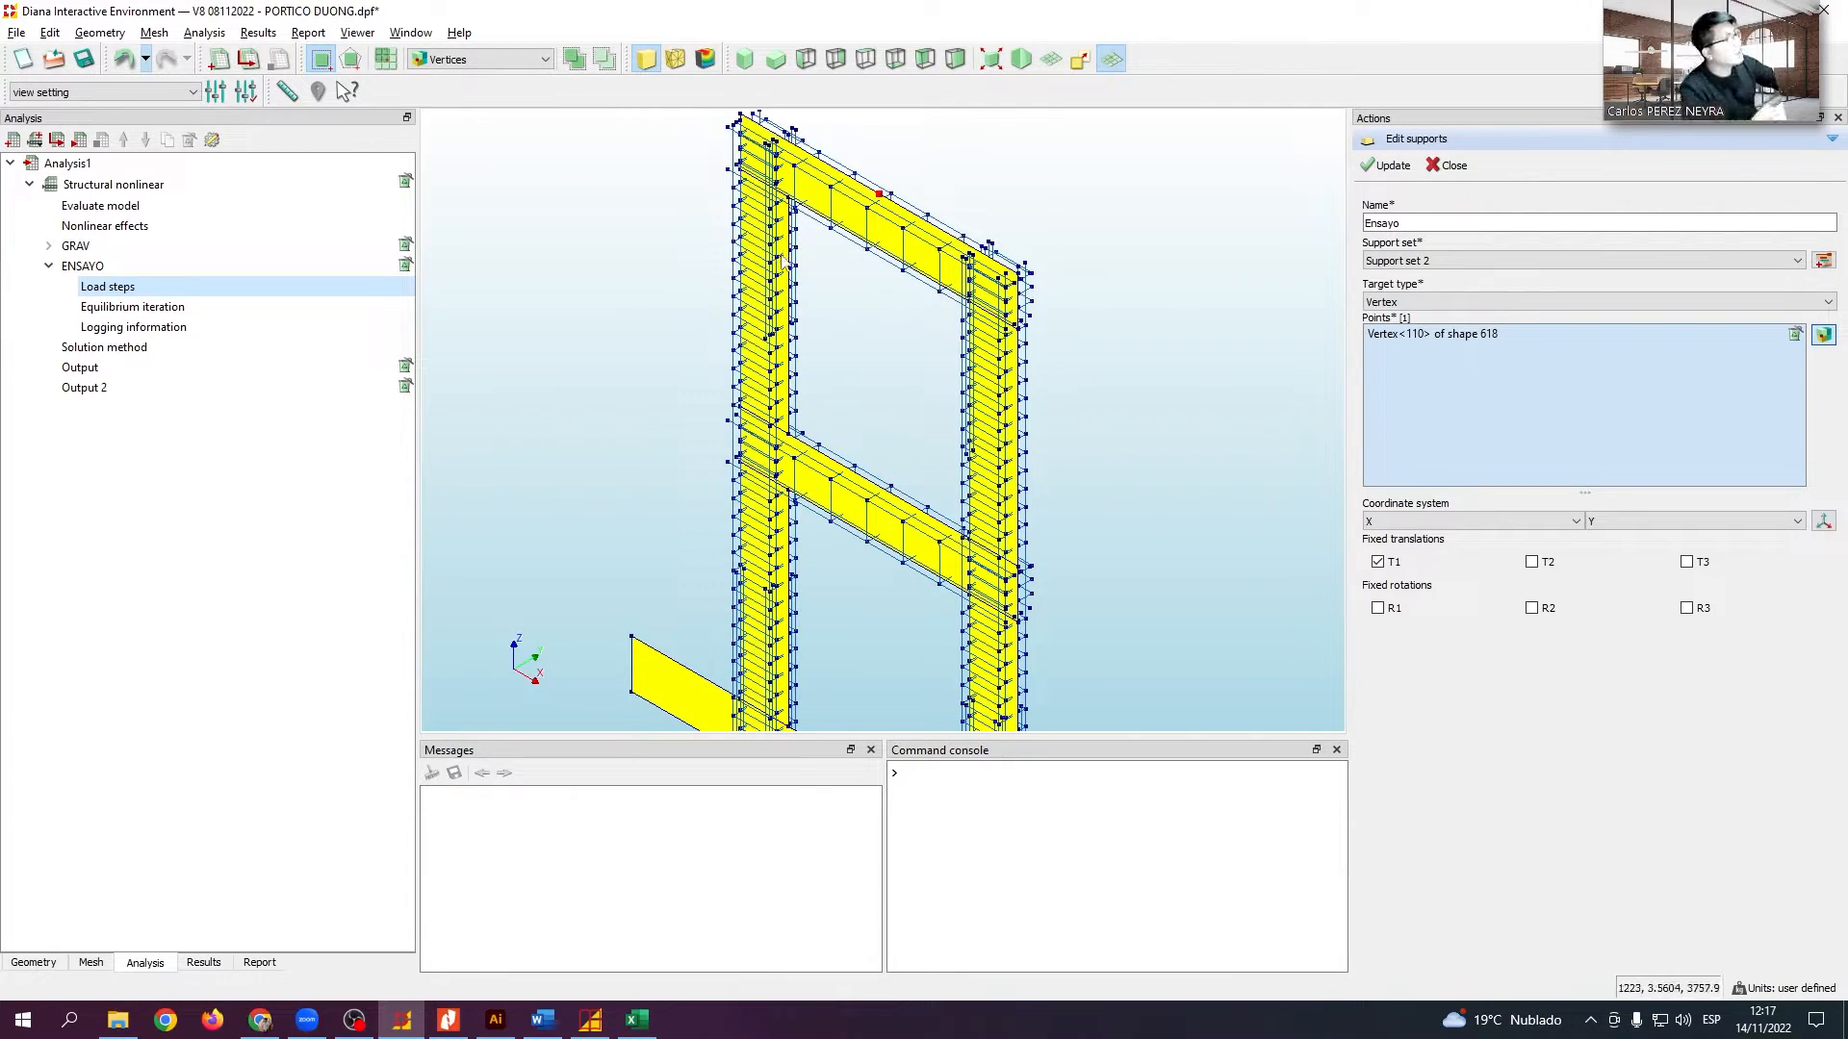
Inspect the supported edges and fixed translations of the Cimenta and LAT supports, then close the support editor
left_click(34, 962)
scroll(714, 577, "down", 5)
scroll(702, 712, "up", 4)
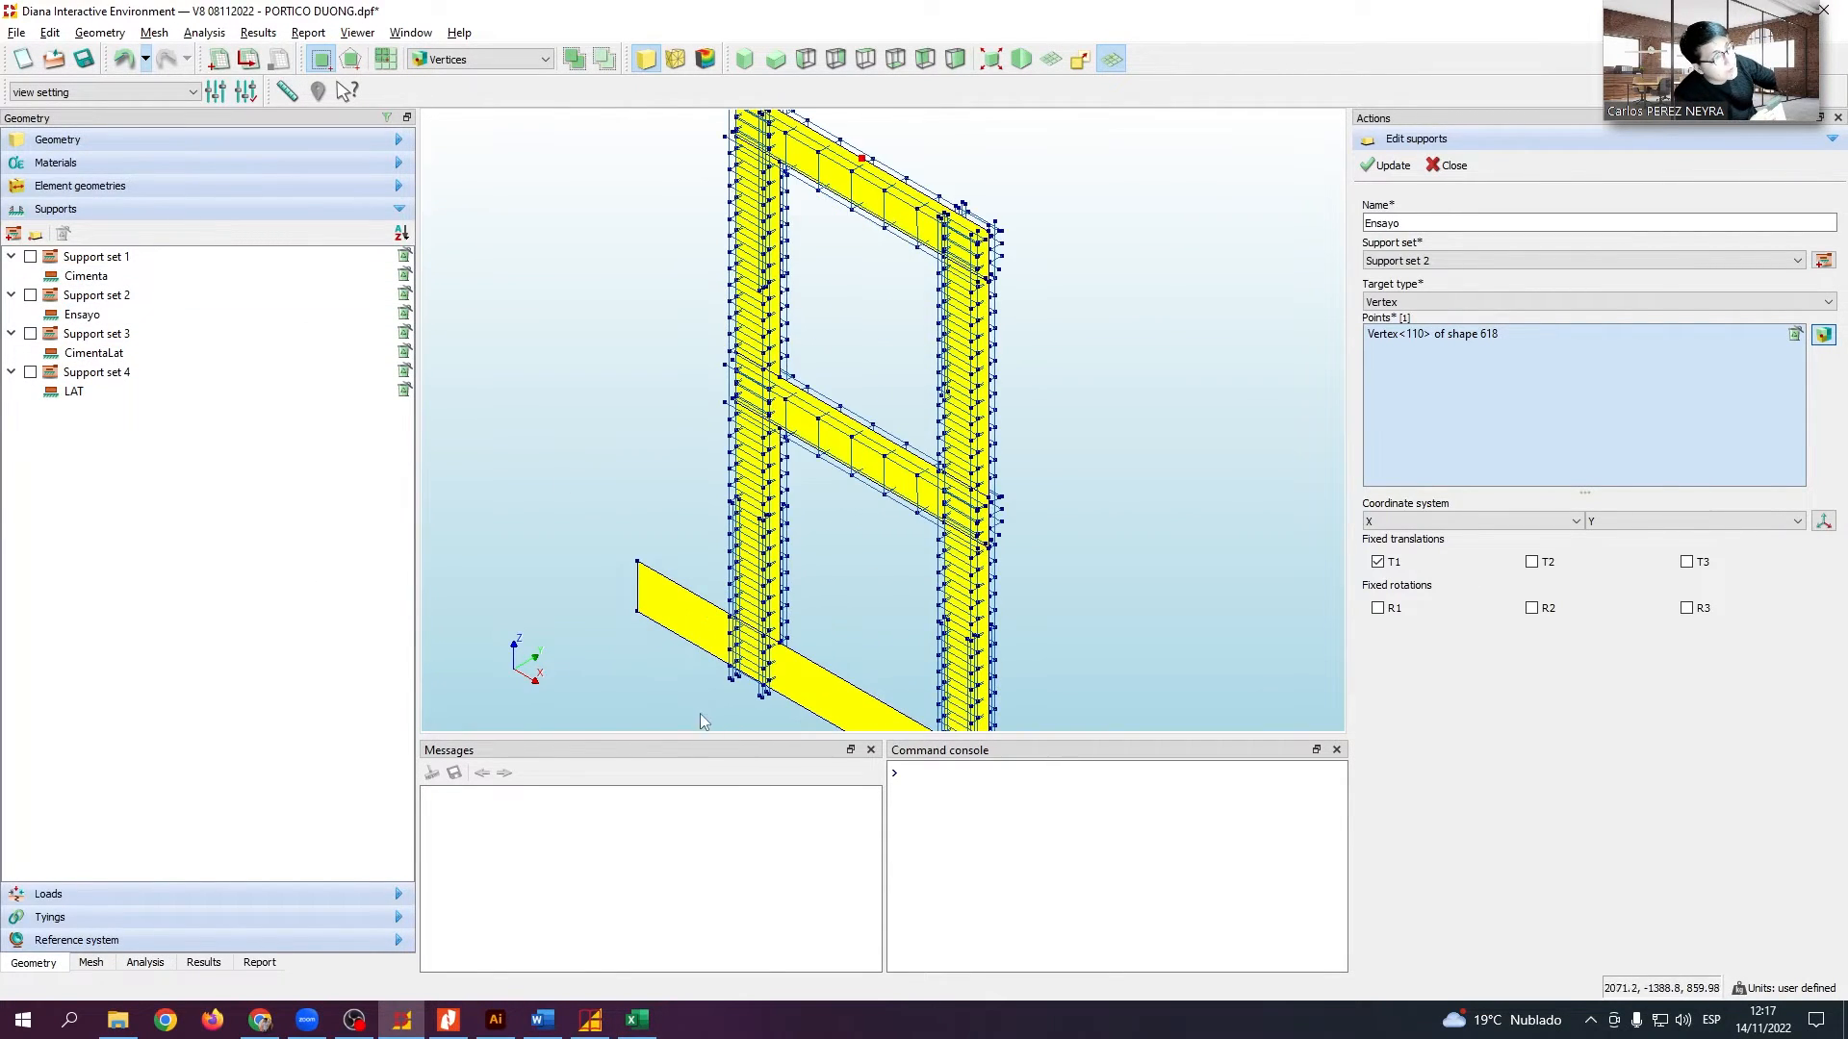
left_click(116, 277)
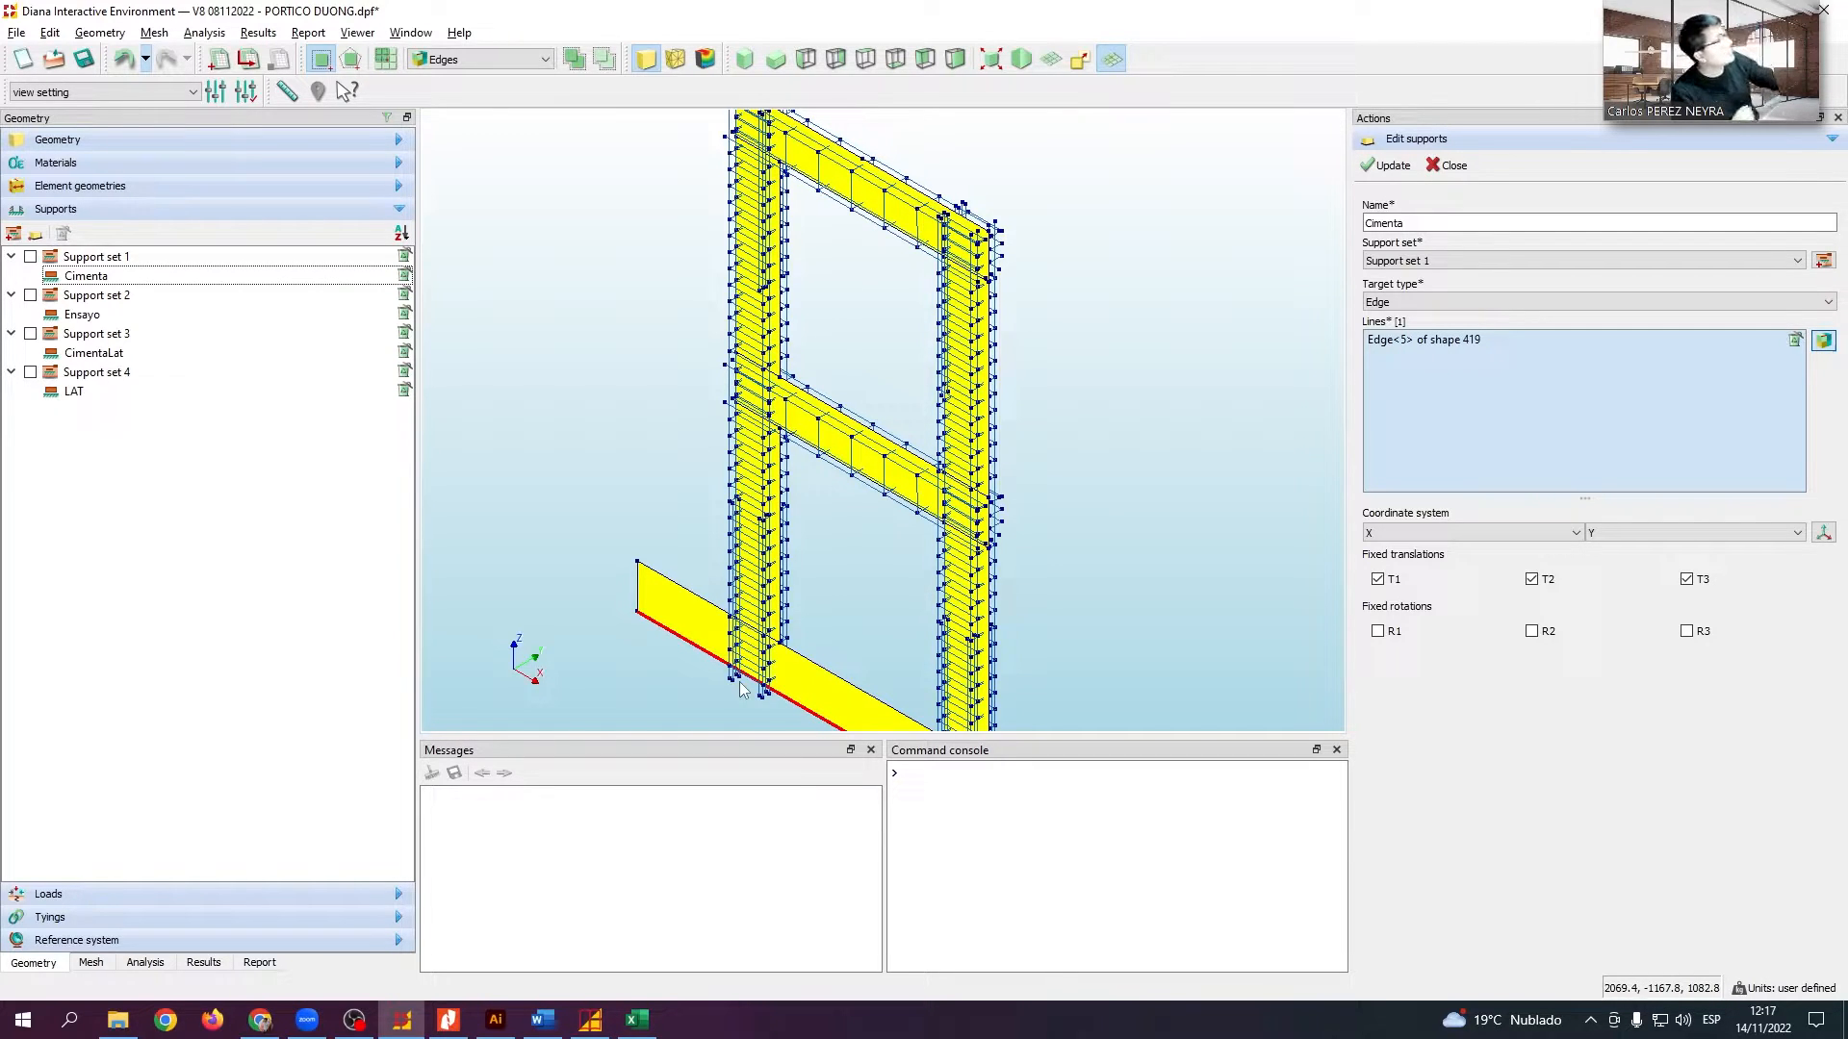
left_click(117, 395)
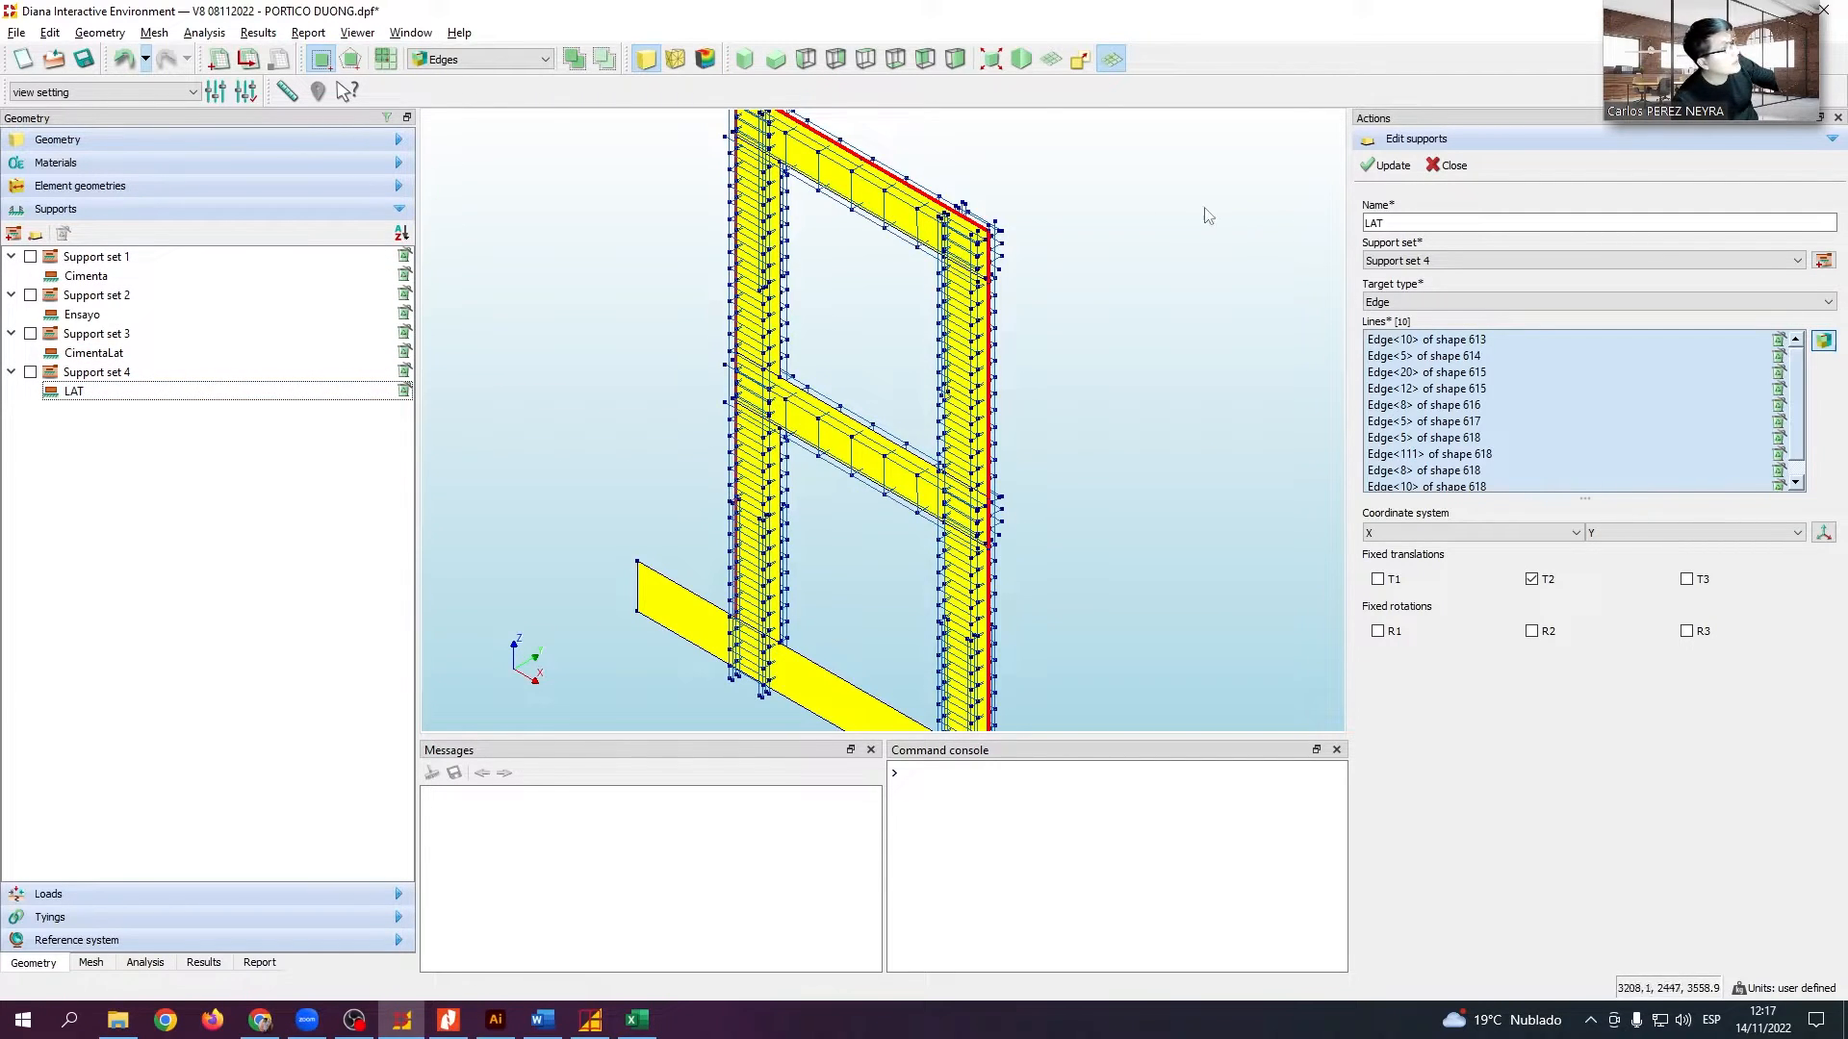
scroll(944, 161, "down", 2)
scroll(1020, 289, "up", 2)
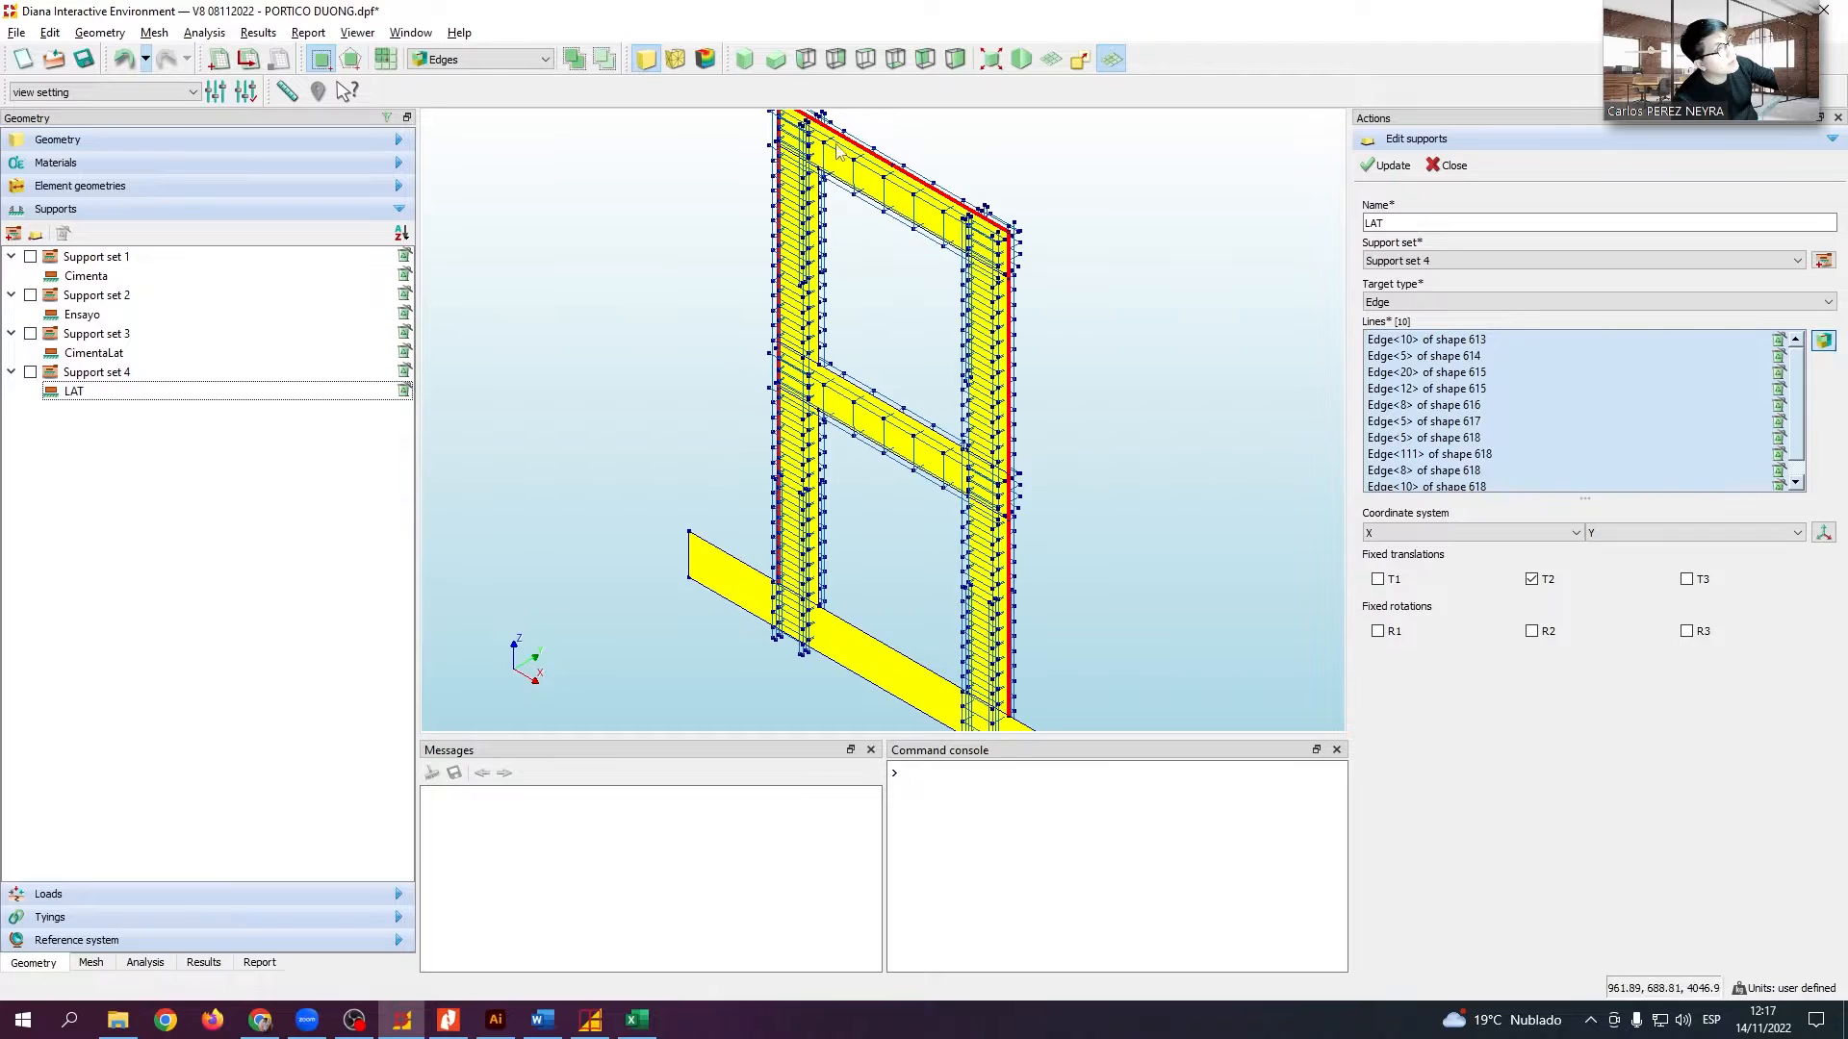
scroll(1047, 317, "up", 5)
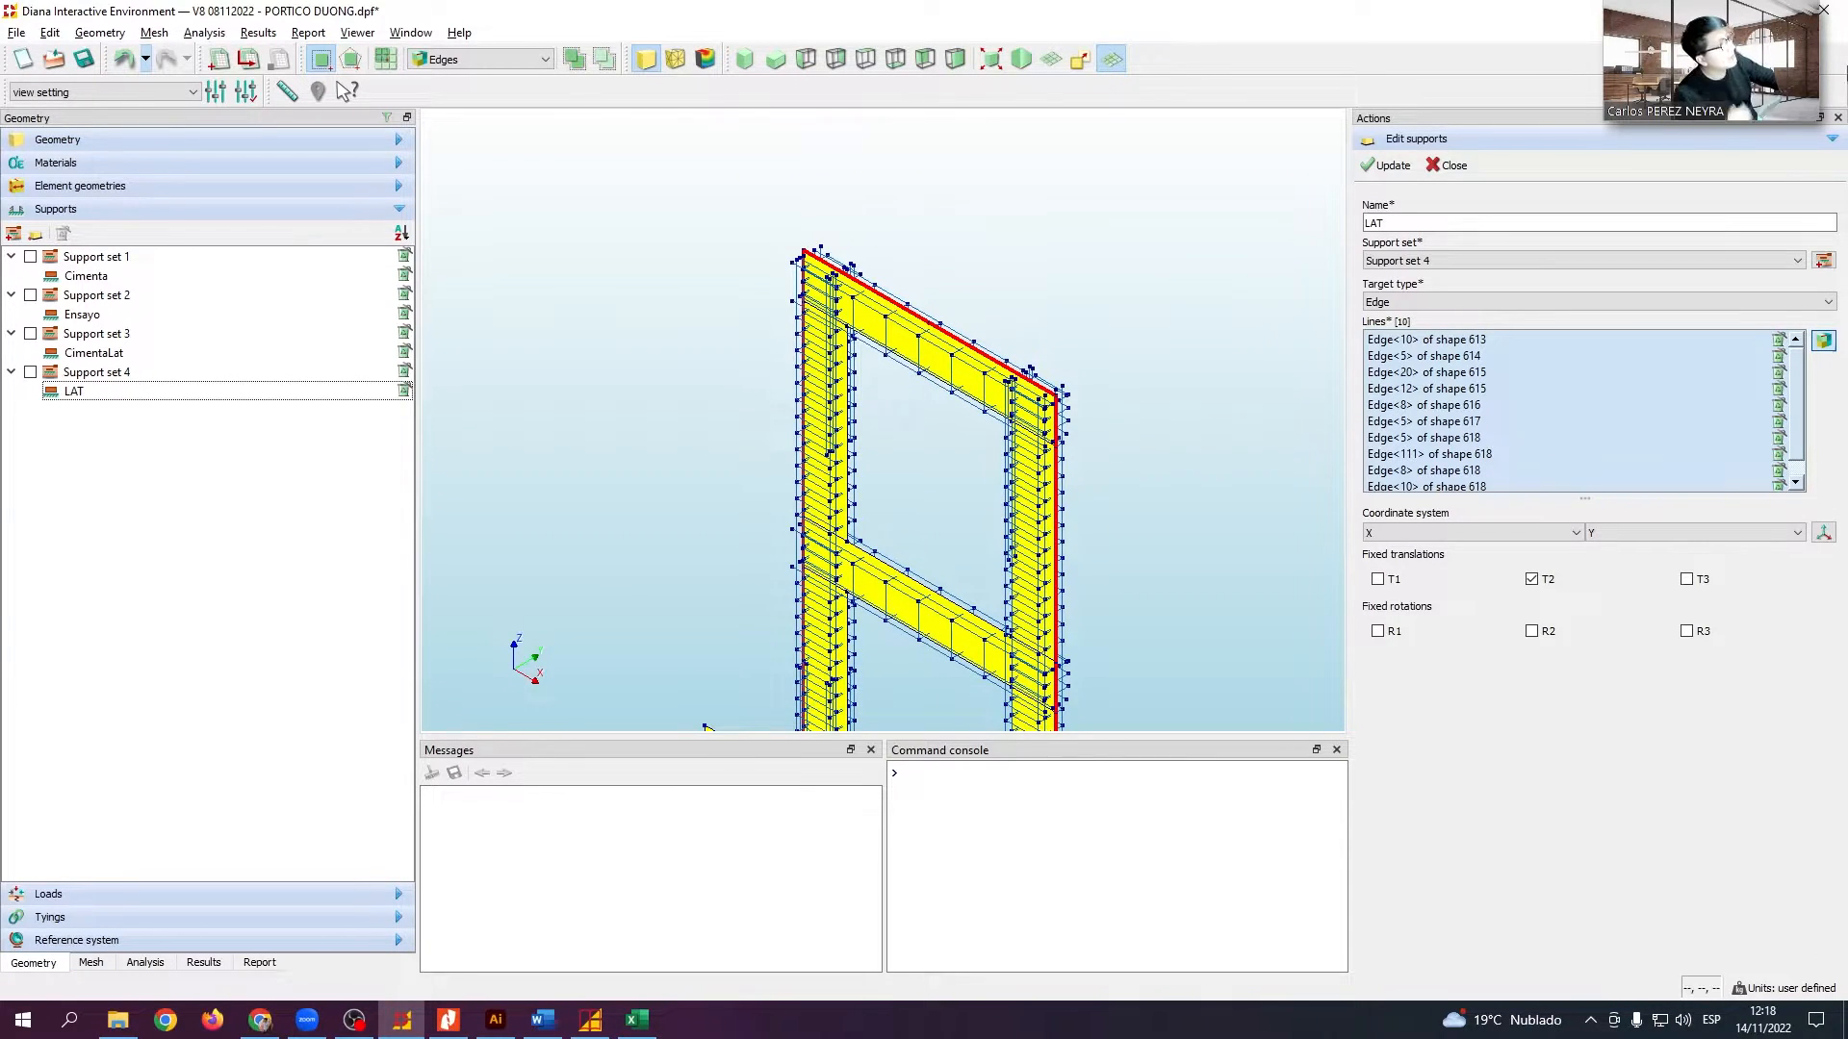
left_click(1836, 118)
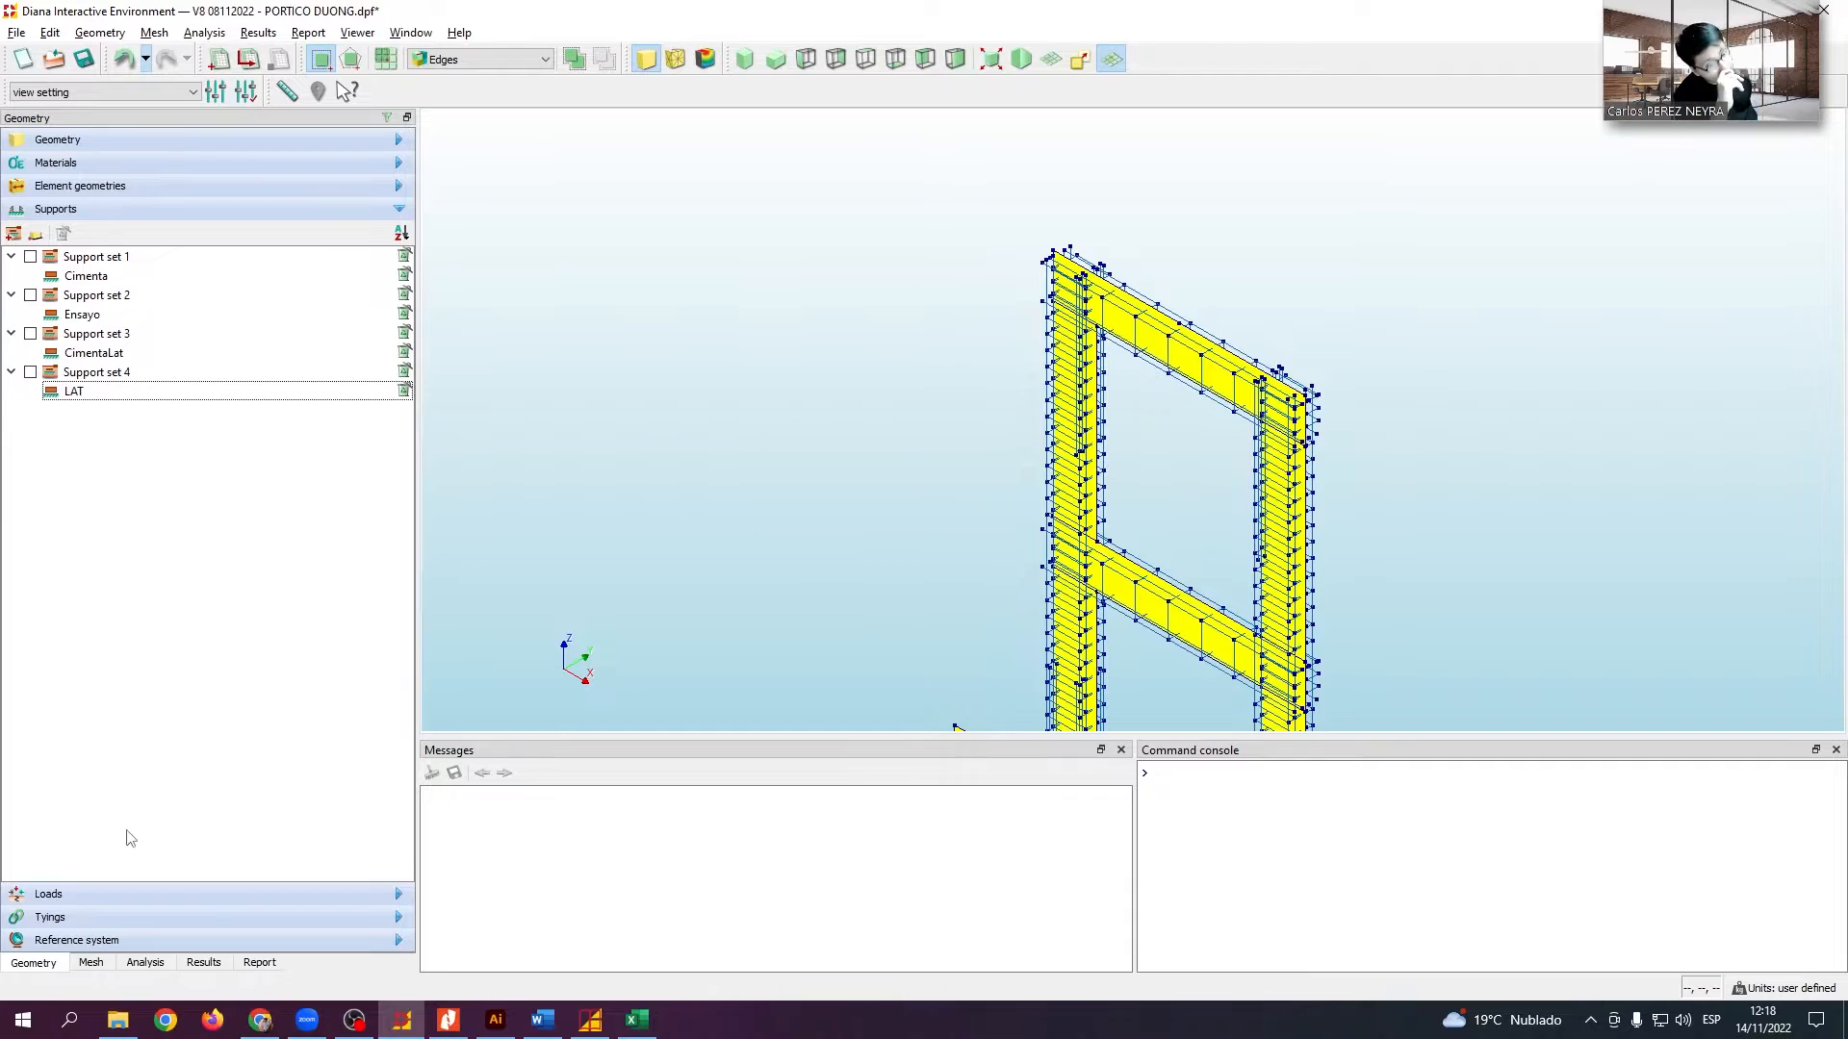
Expand the GRAV and Load case 2 load cases, review the DEAD and CargaAdicional loads, then close the load editor
left_click(124, 893)
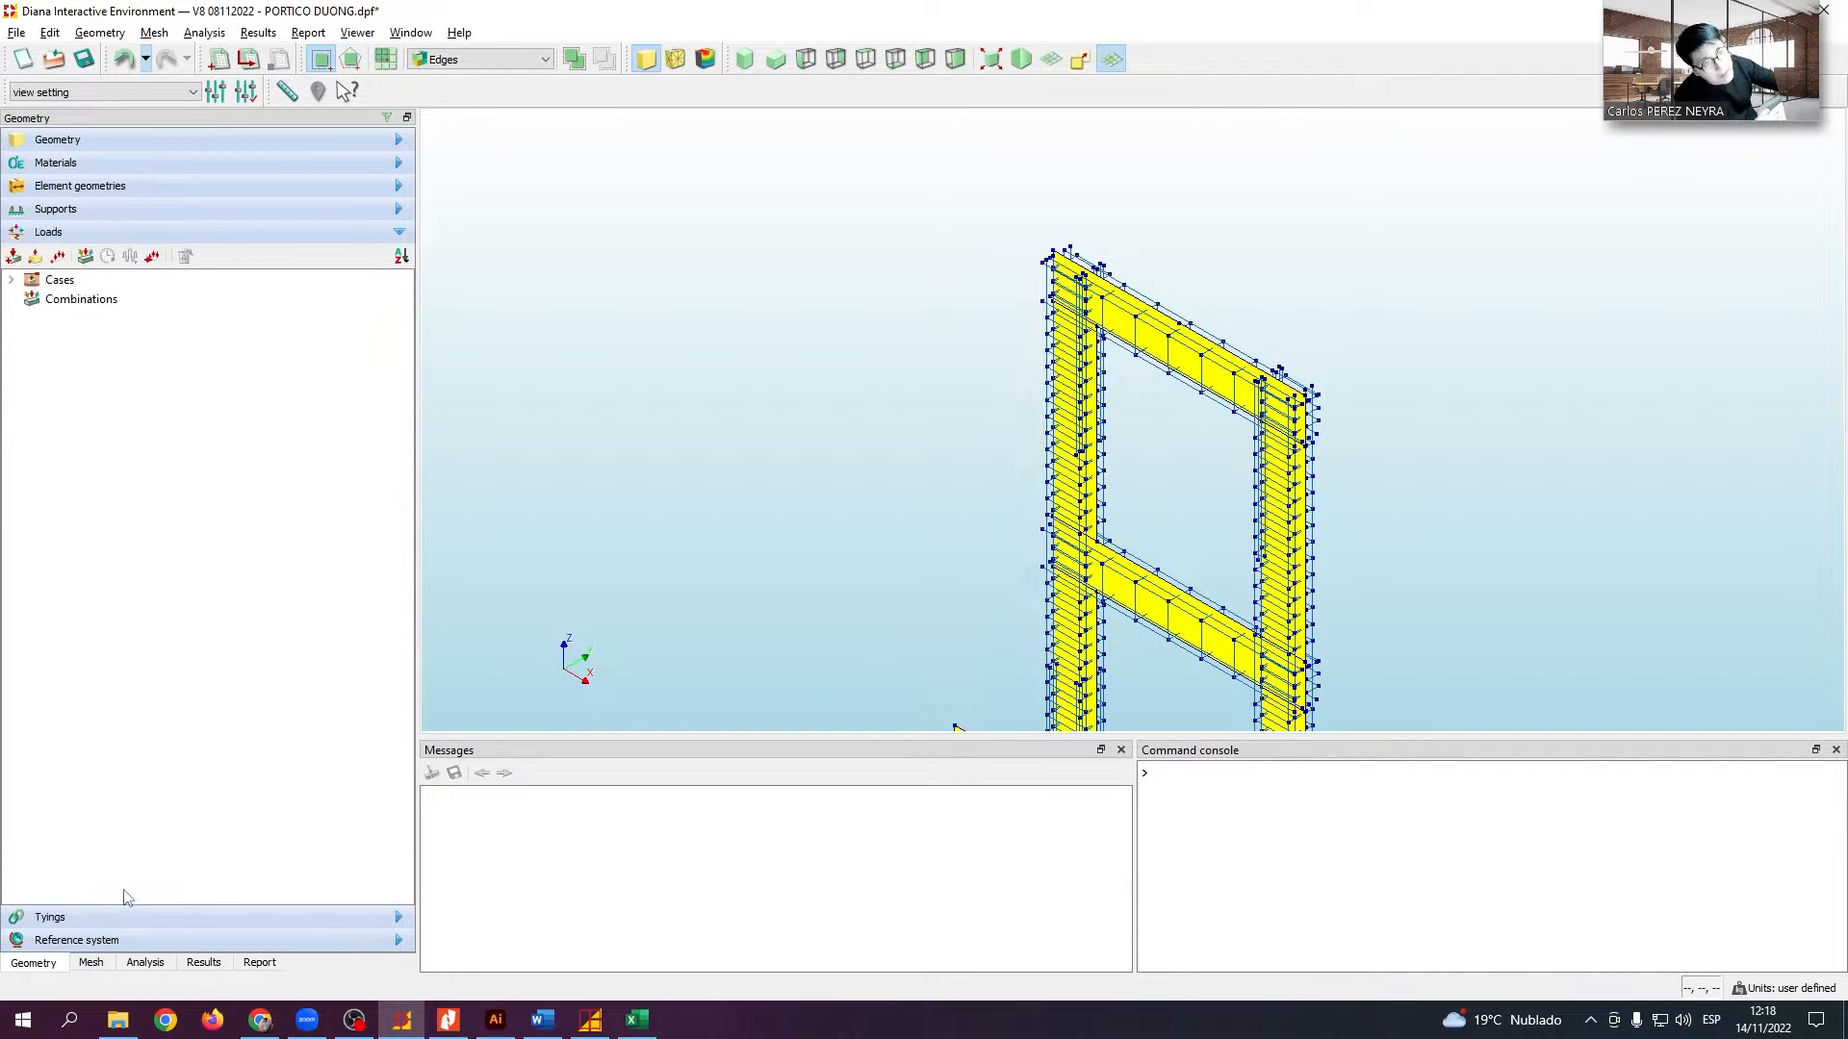
left_click(11, 280)
left_click(30, 318)
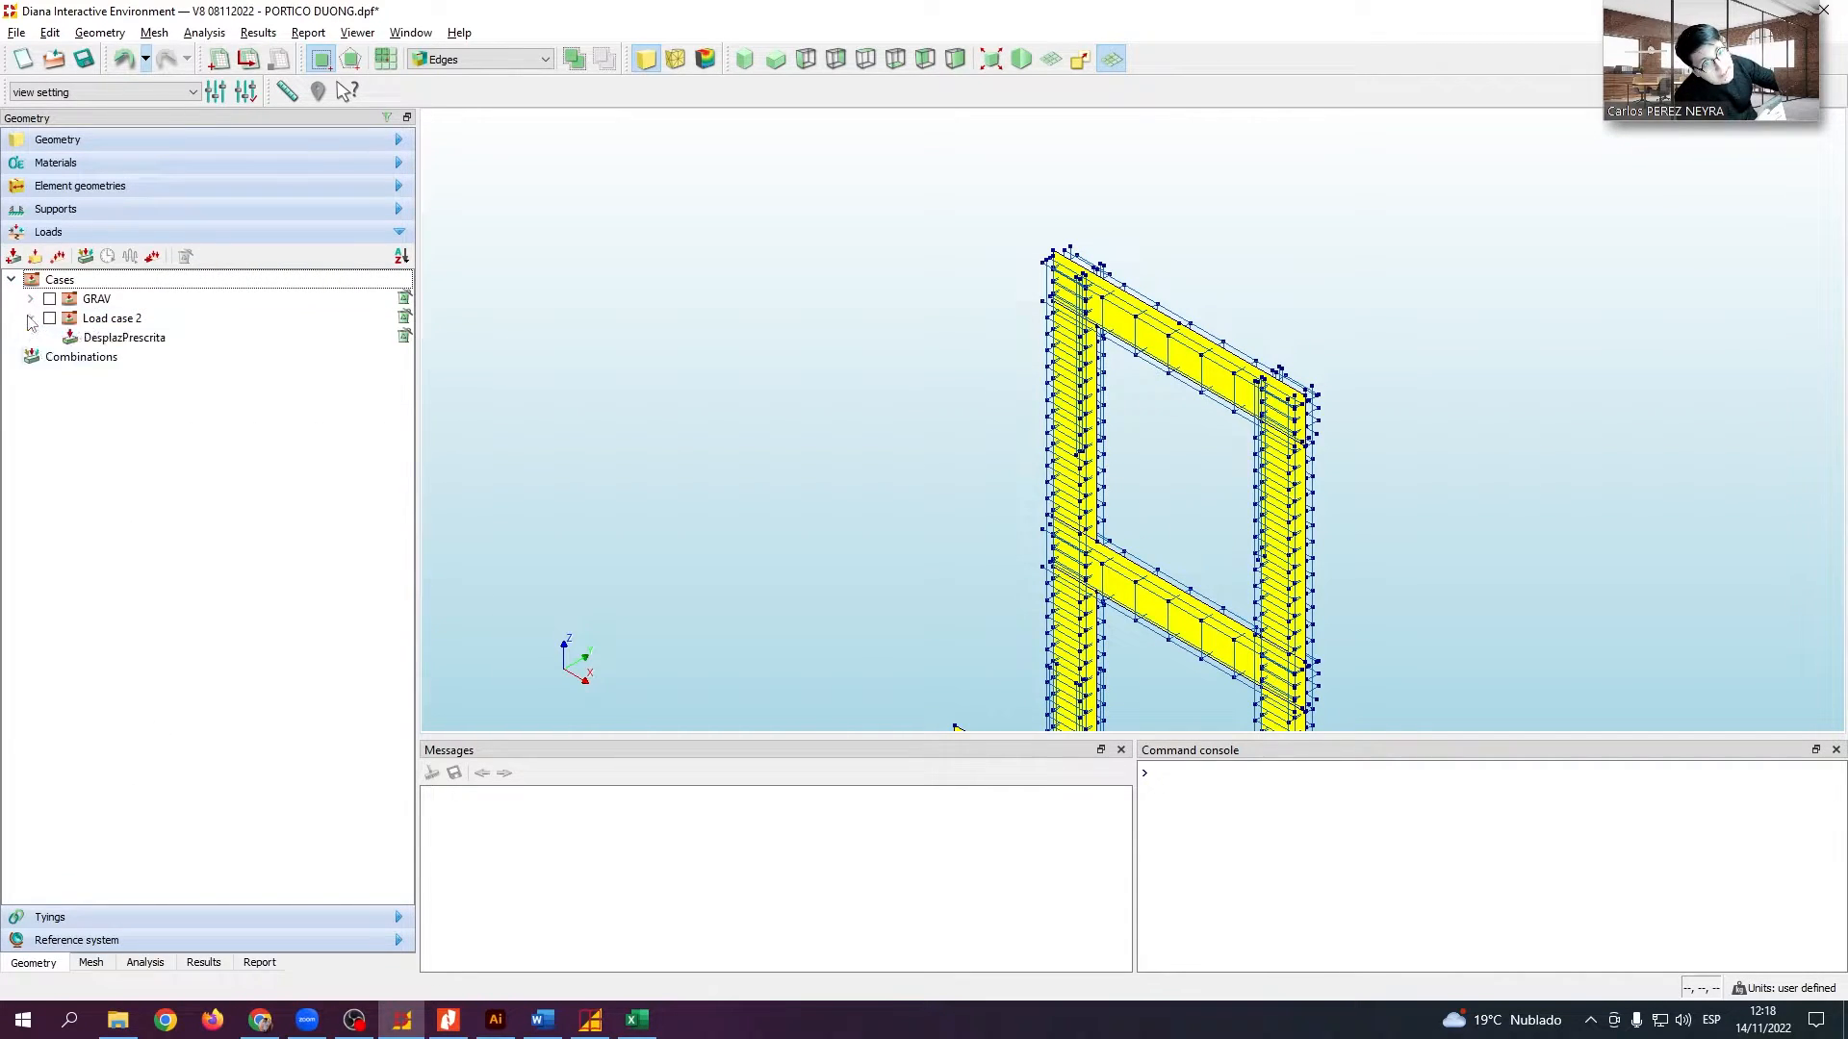
left_click(30, 298)
double_click(117, 341)
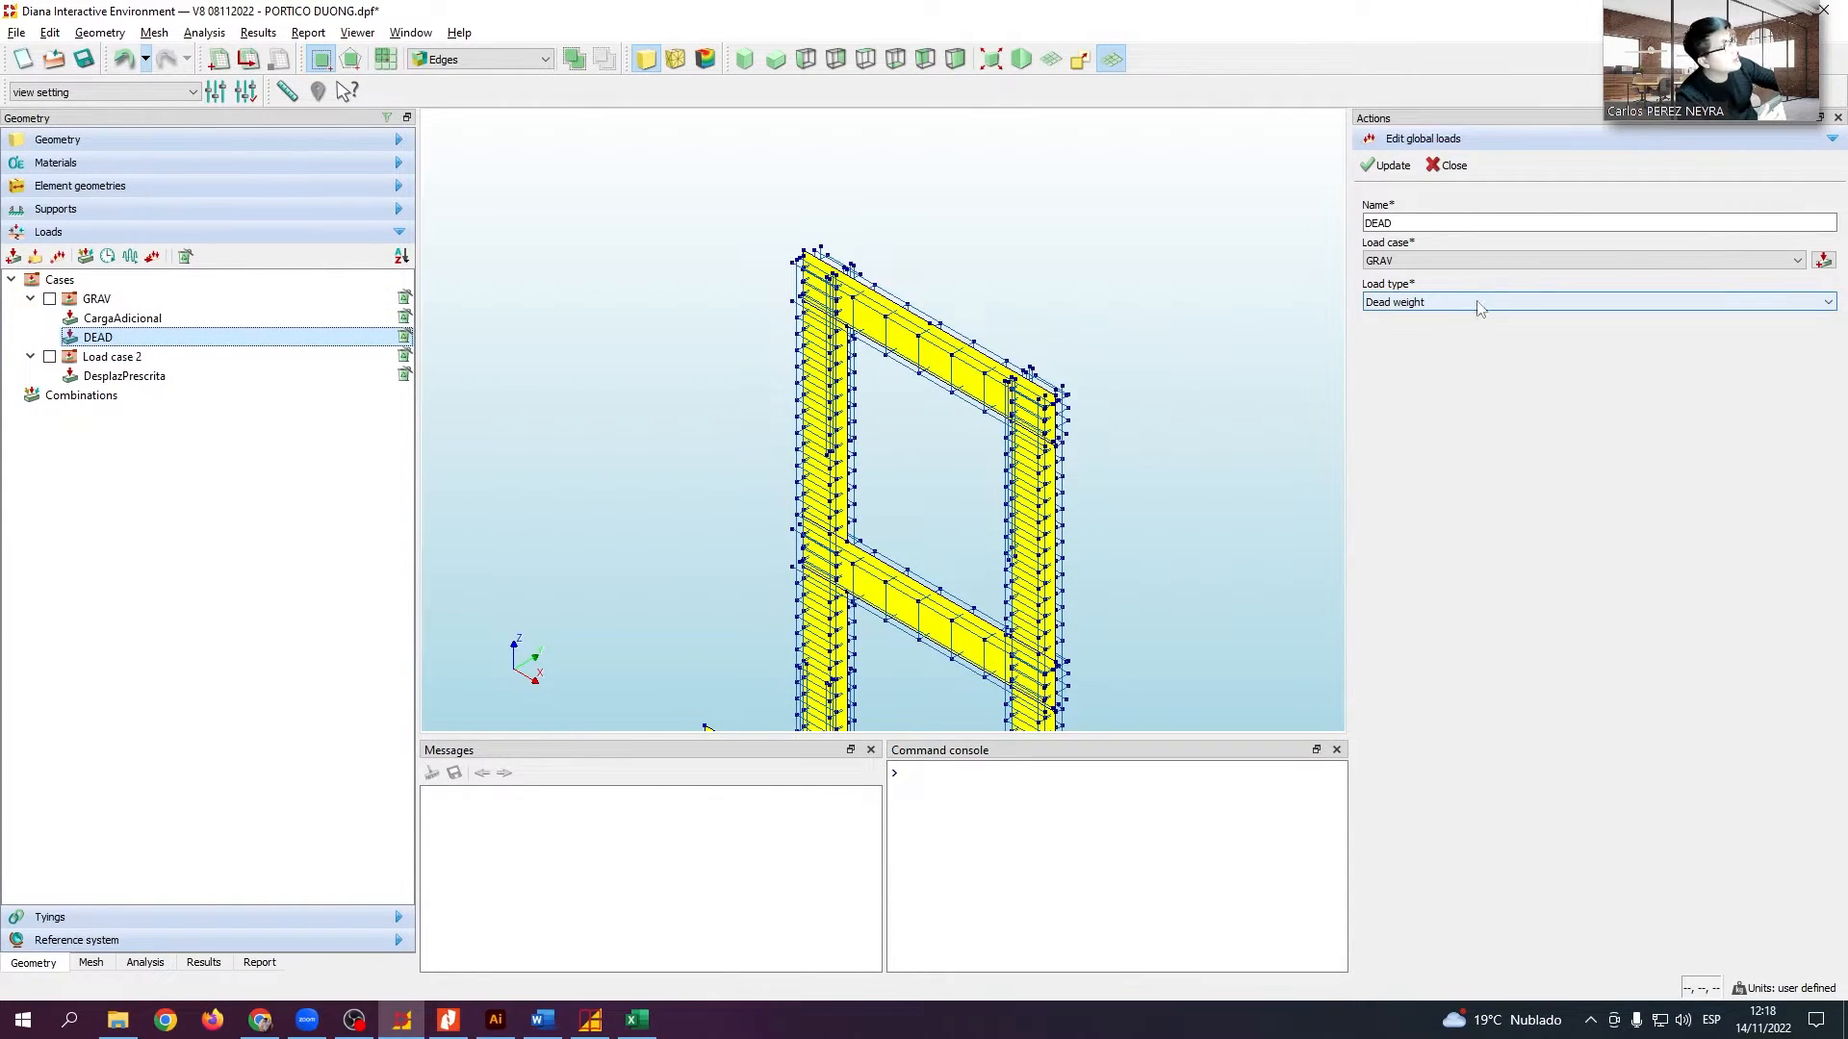
double_click(172, 323)
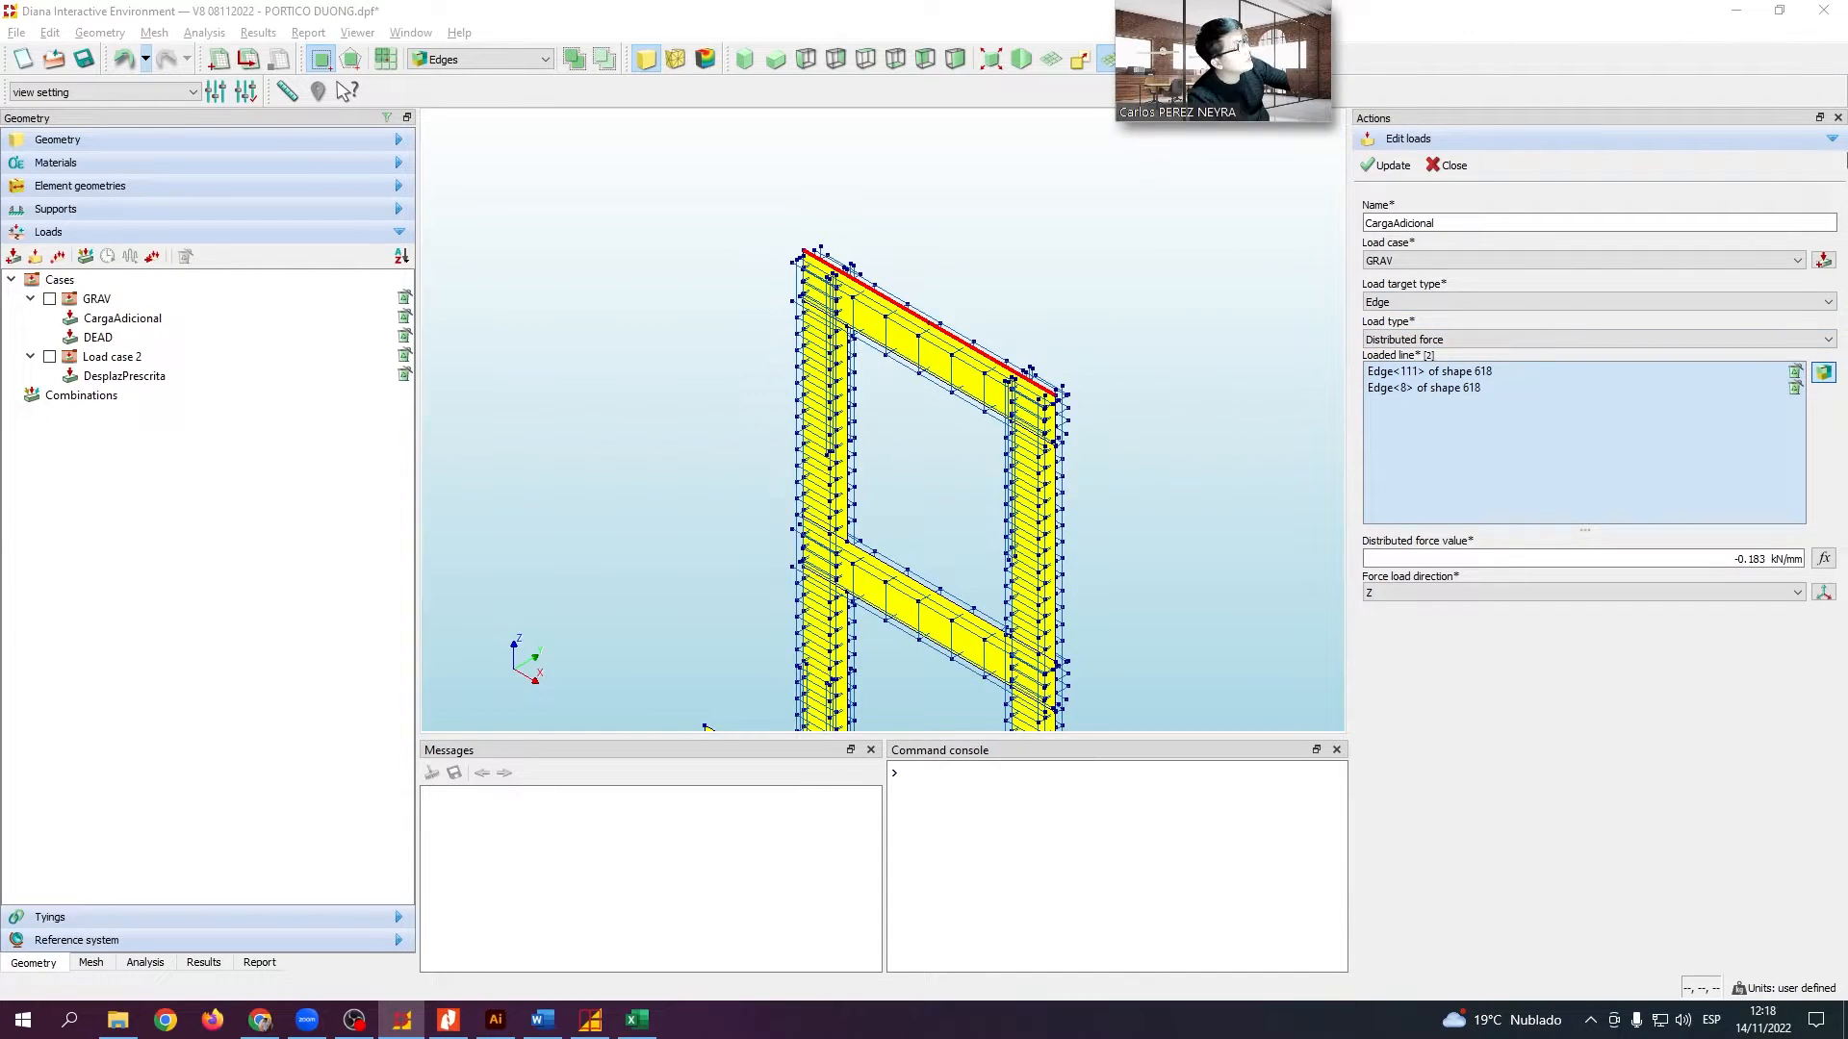
left_click(1838, 118)
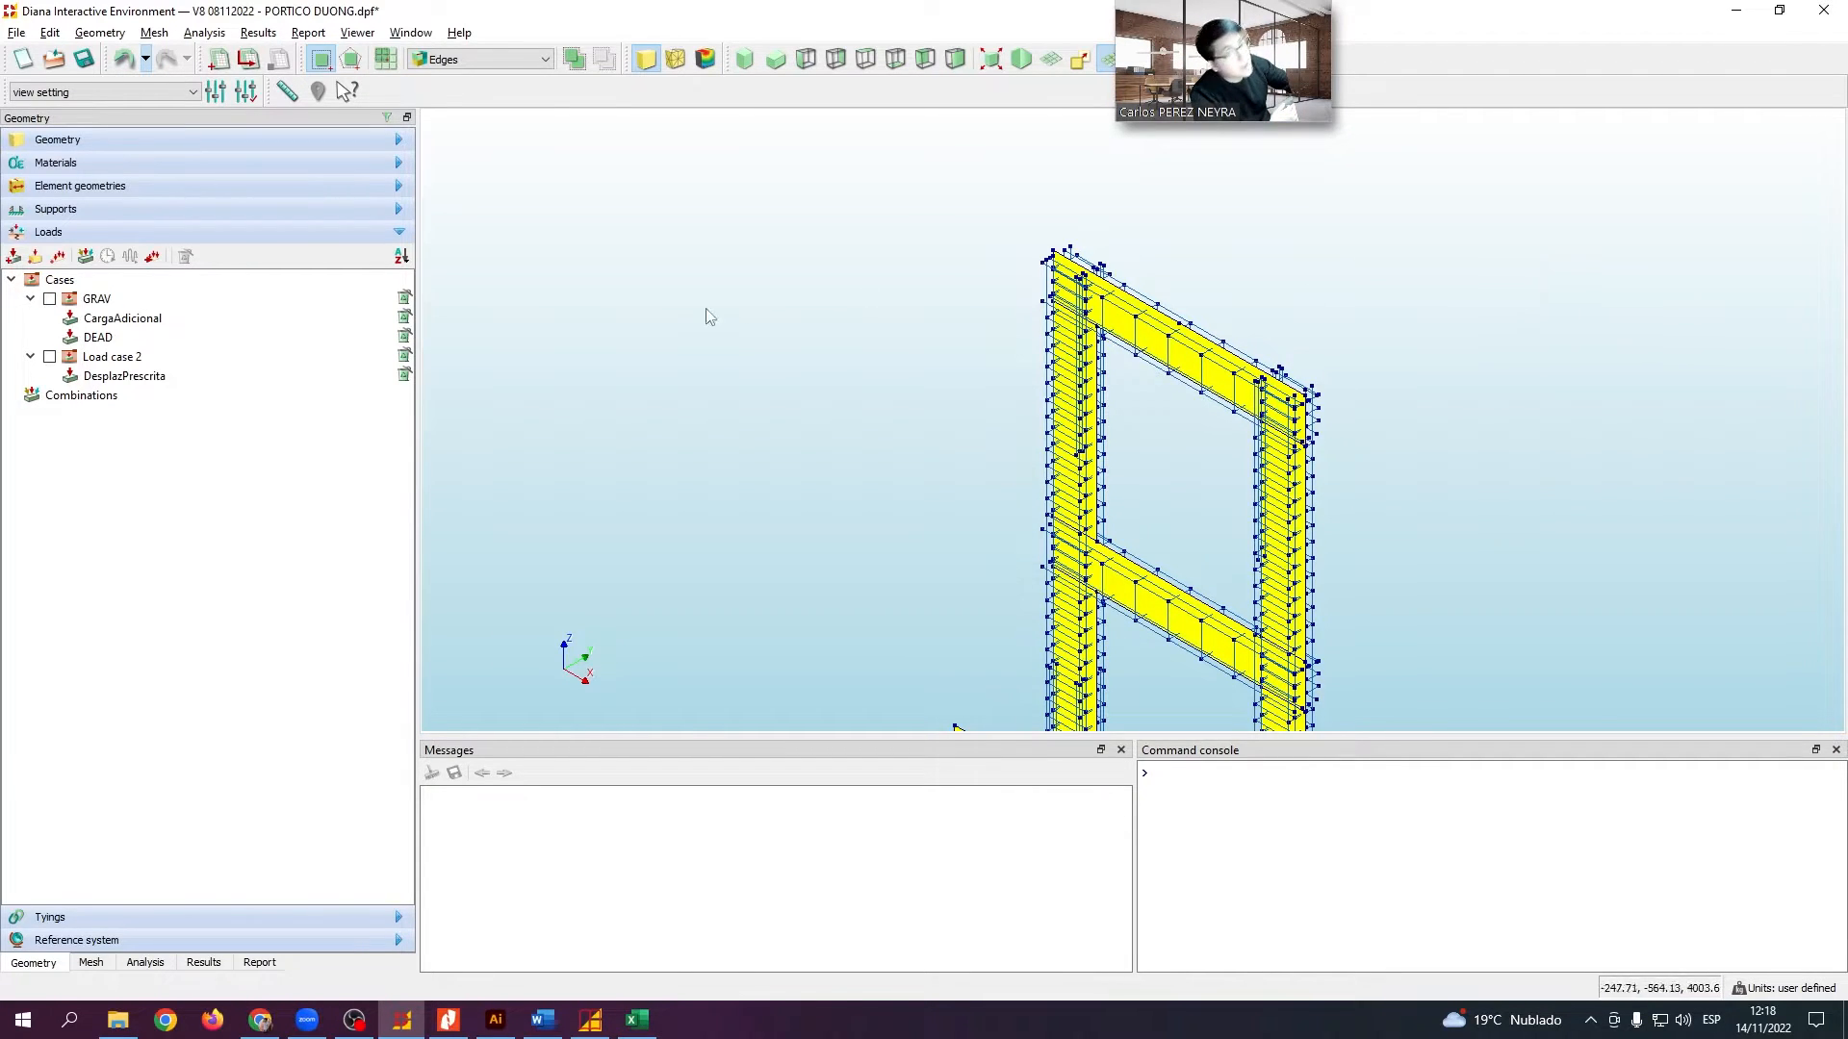
Inspect the DesplazPrescrita load's target vertex, support, direction and prescribed deformation, then close the load editor
left_click(125, 376)
double_click(126, 377)
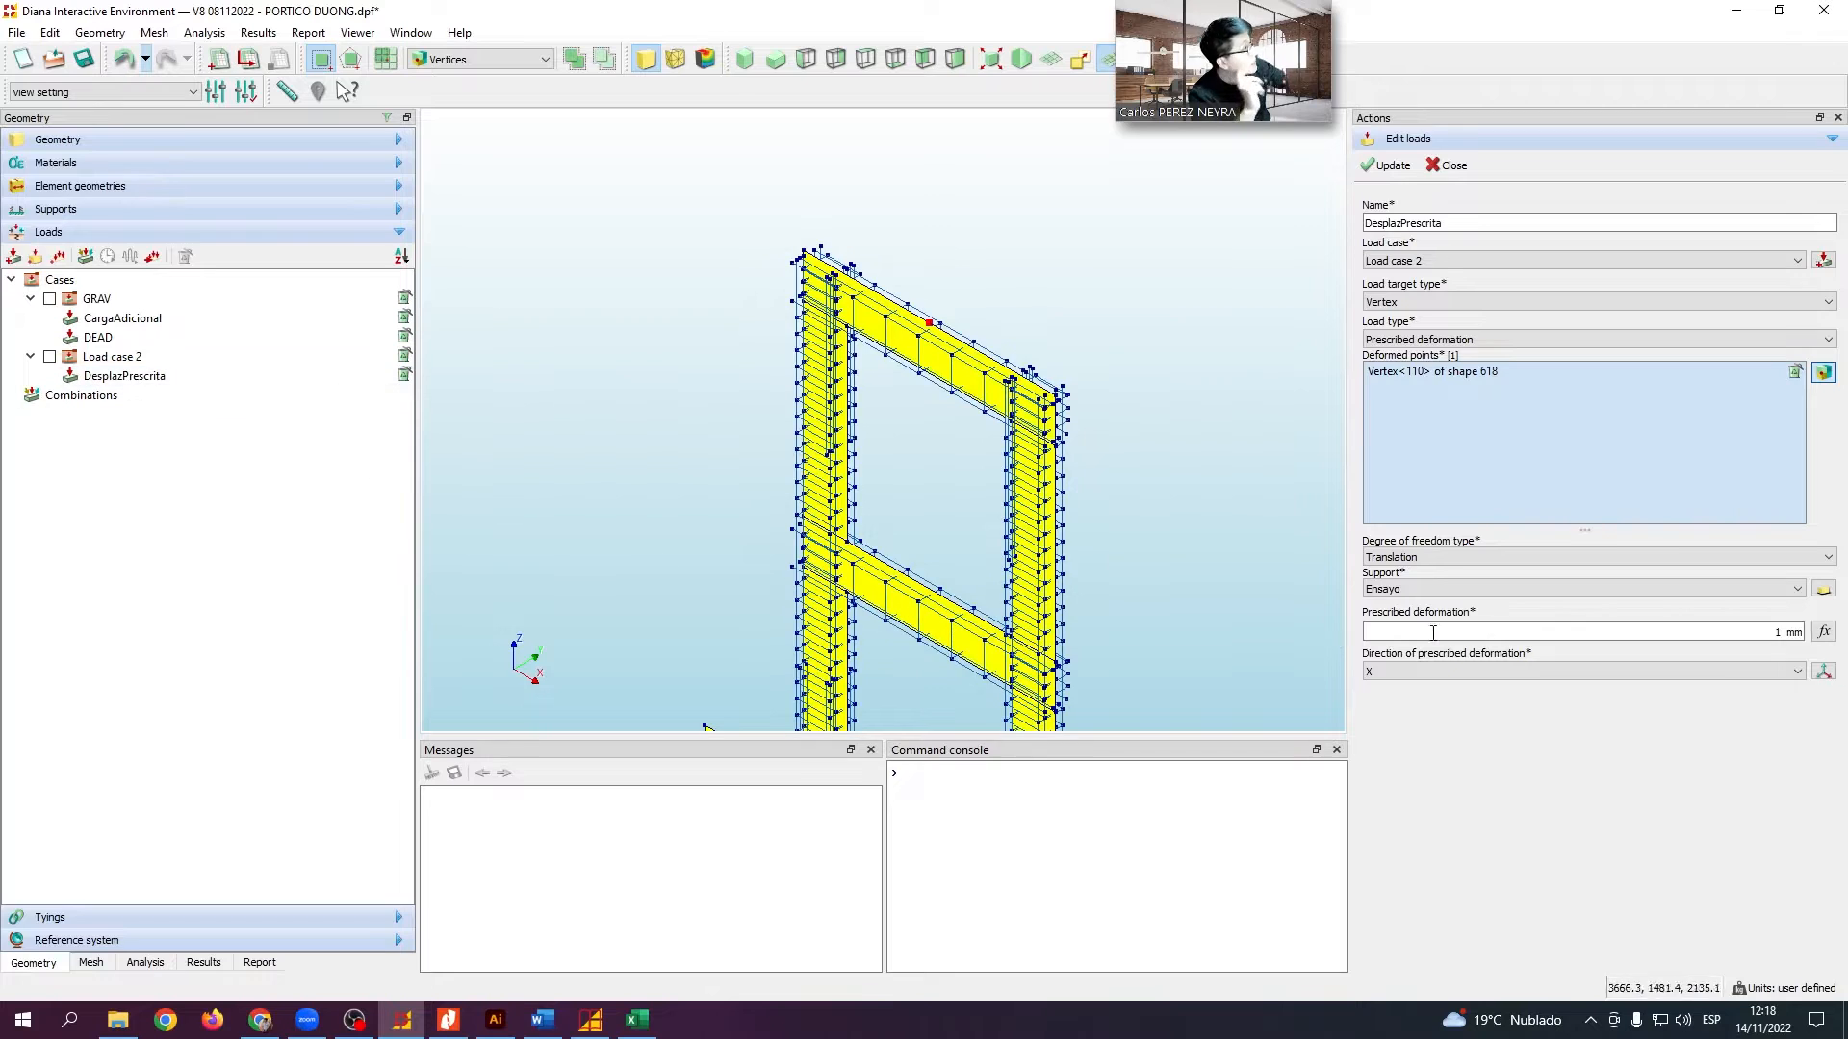
left_click(1728, 632)
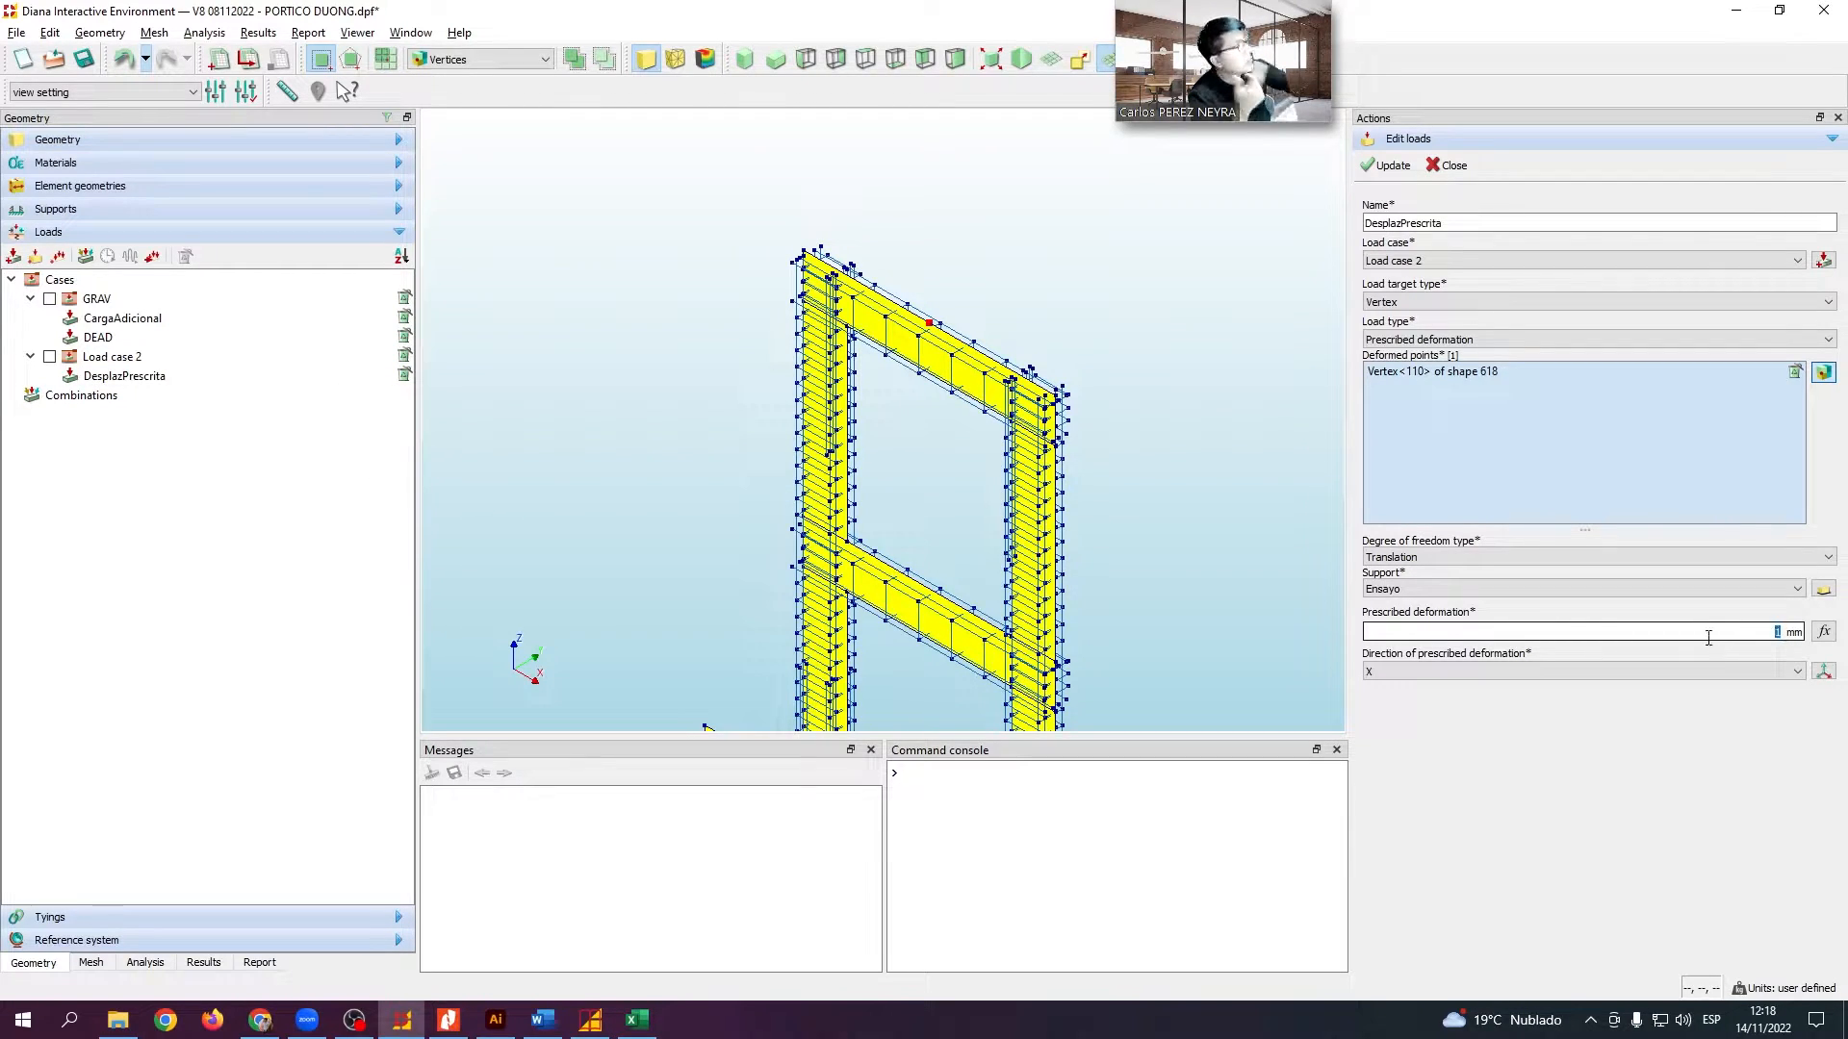
left_click(1837, 118)
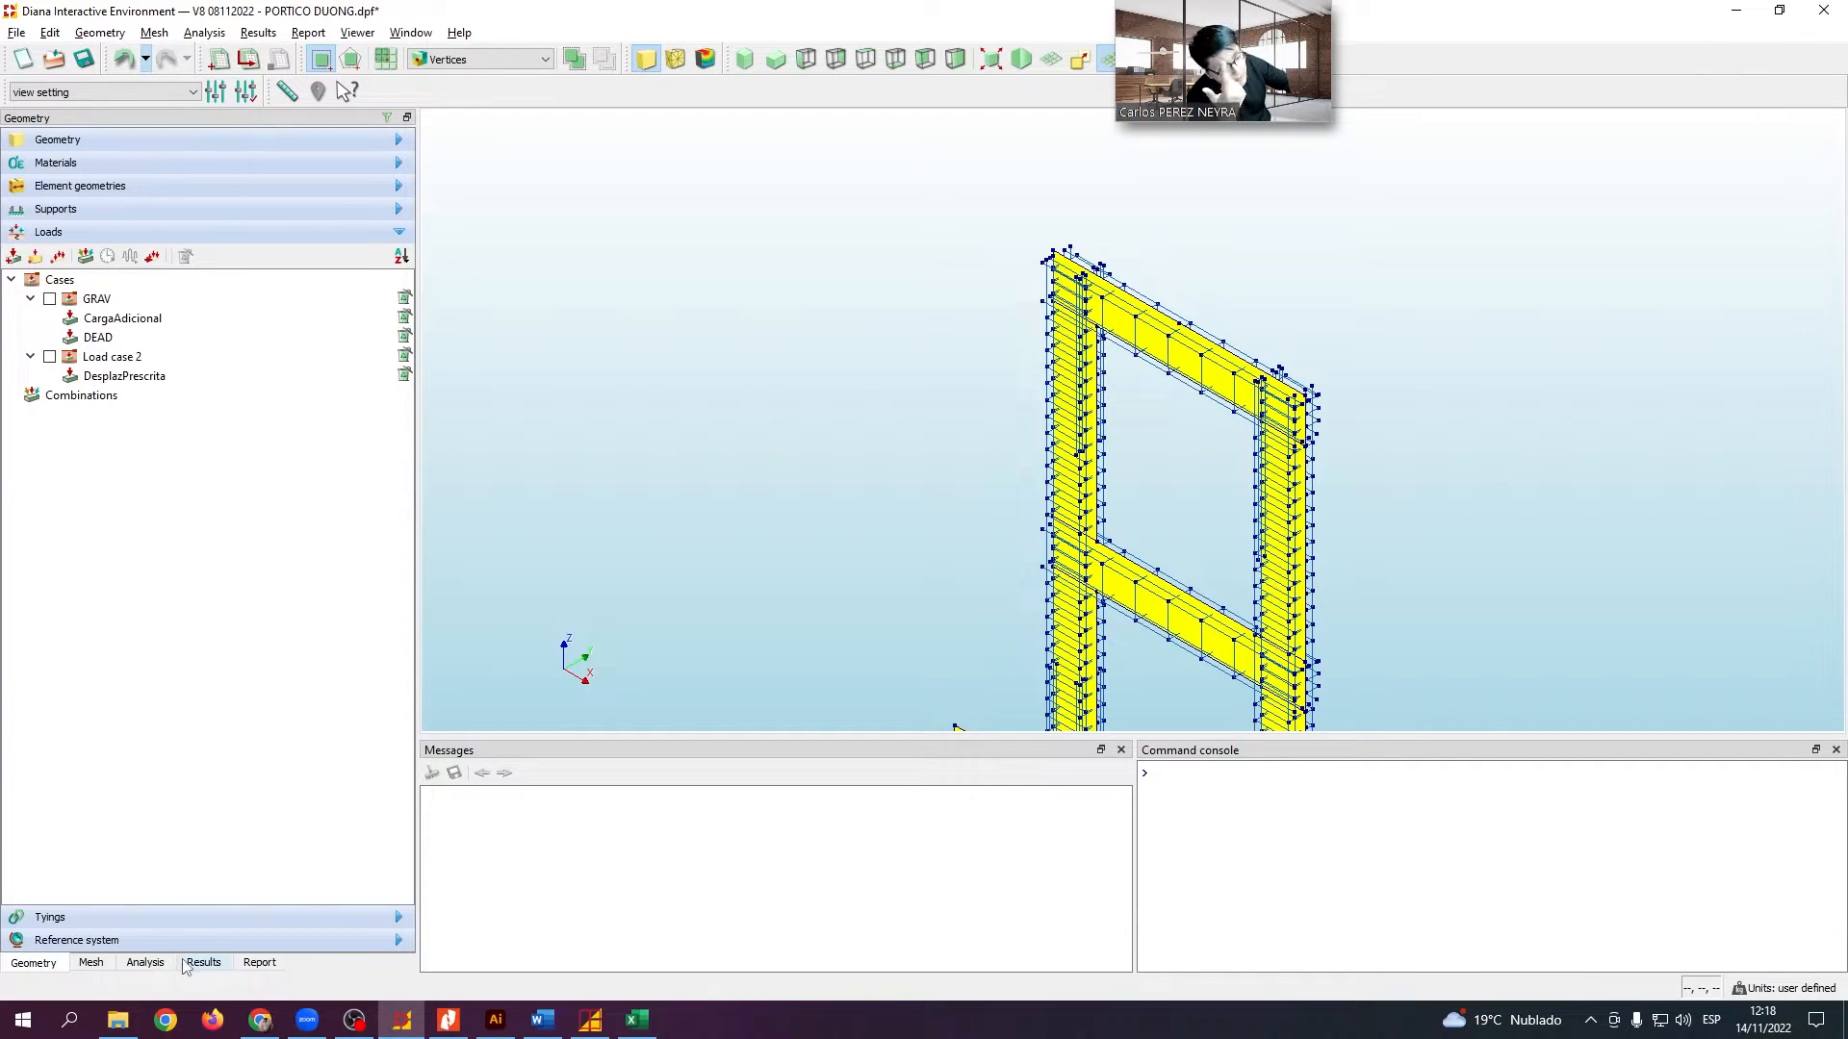
Review the user-specified load step sizes of the ENSAYO phase again and close its properties without changes
left_click(145, 962)
double_click(185, 288)
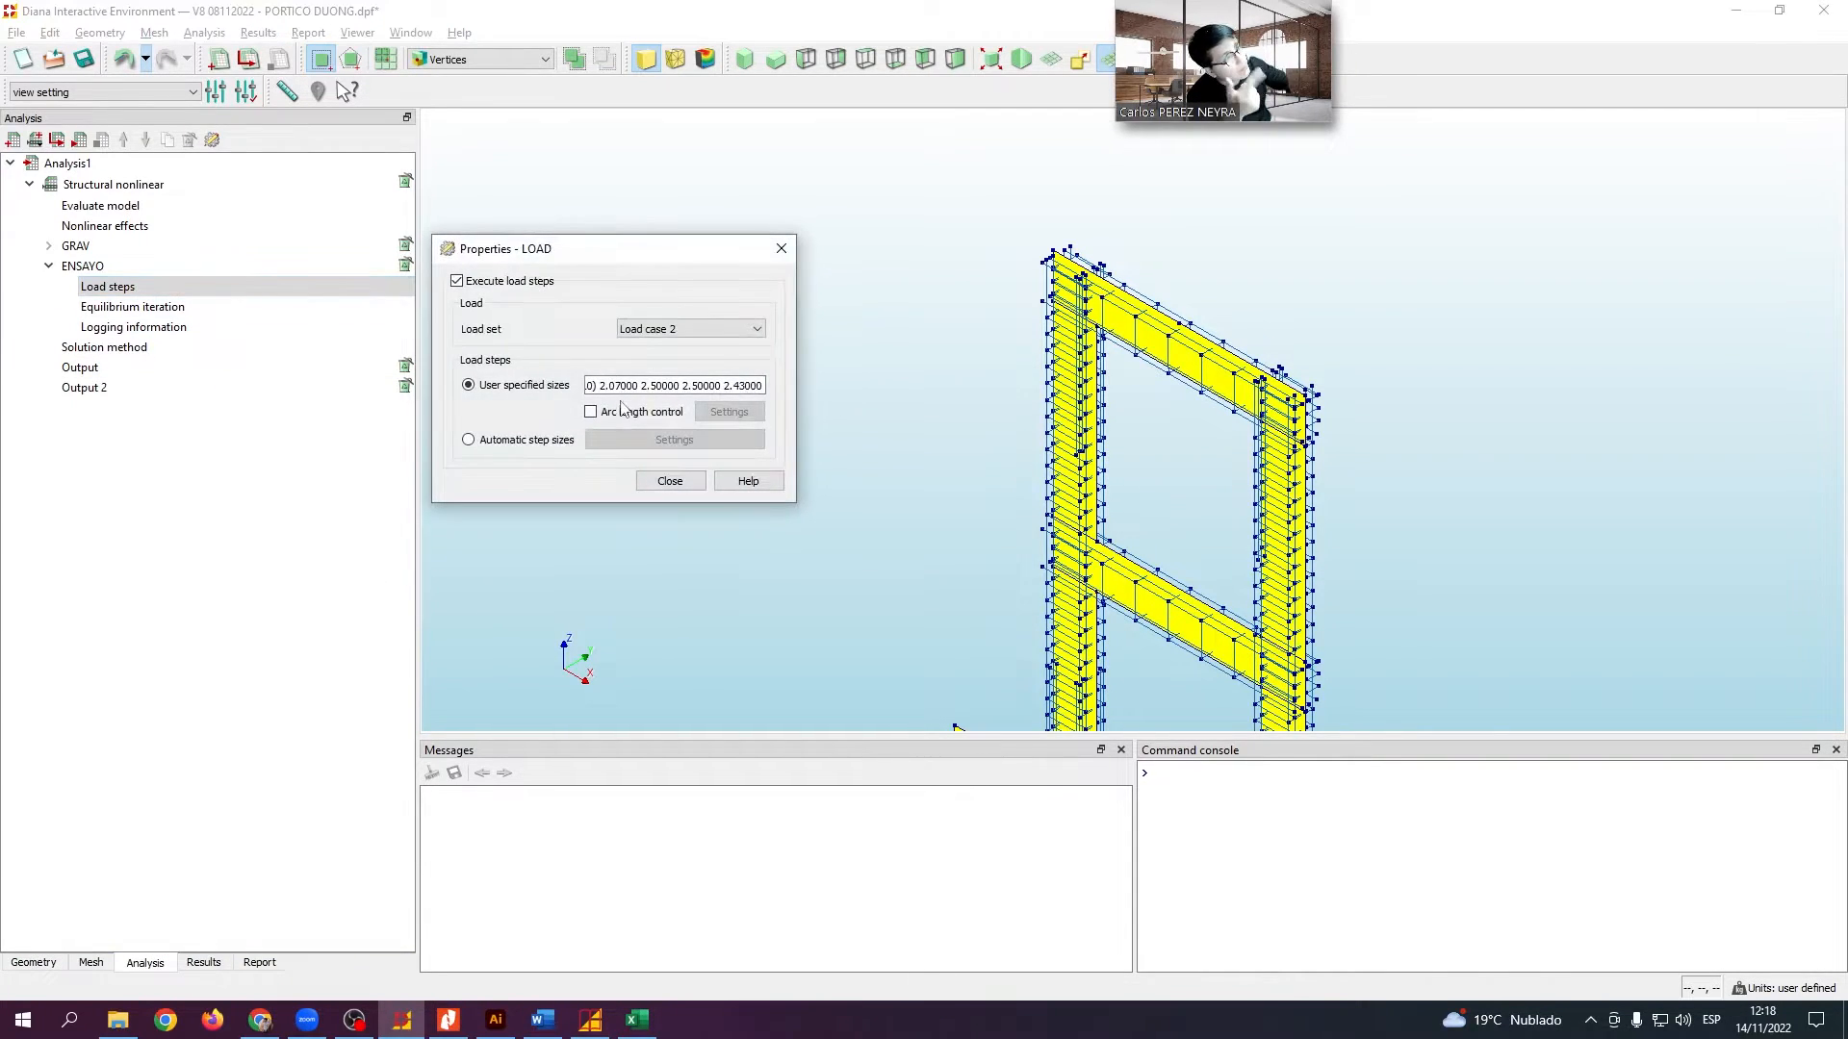
left_click_drag(640, 386, 702, 386)
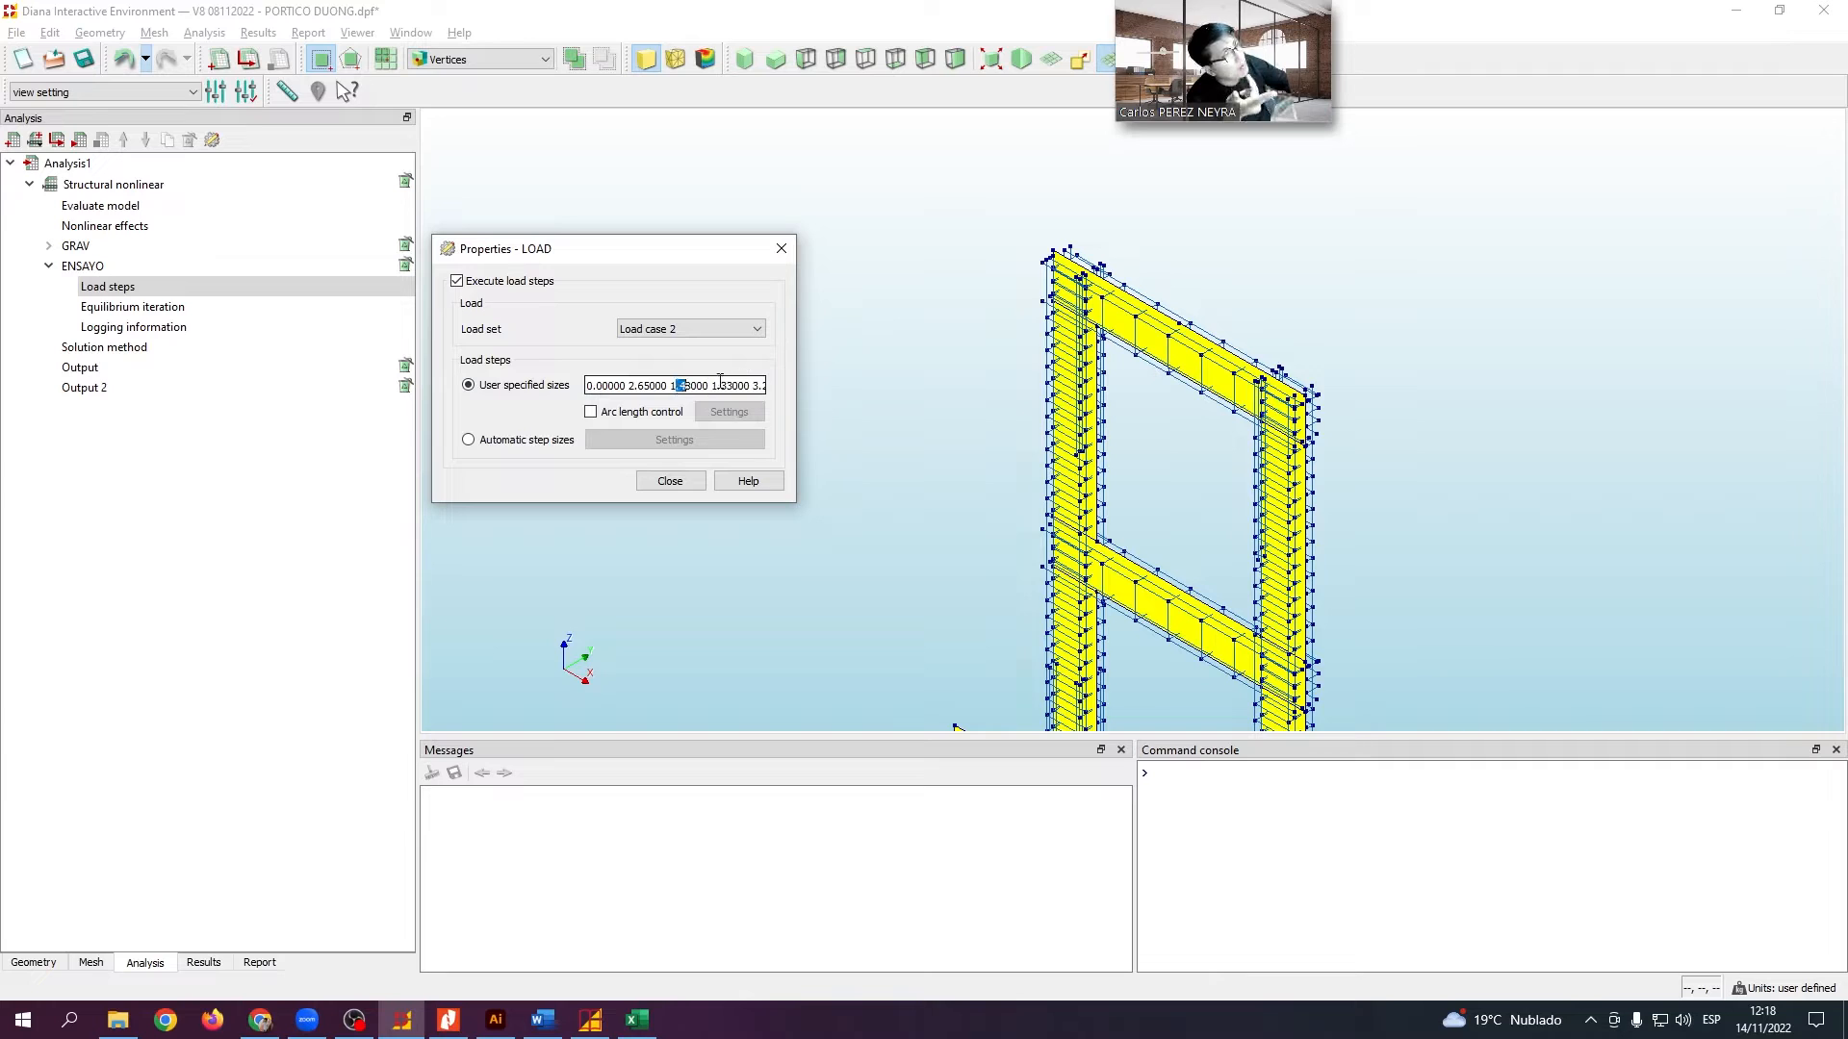
left_click(700, 384)
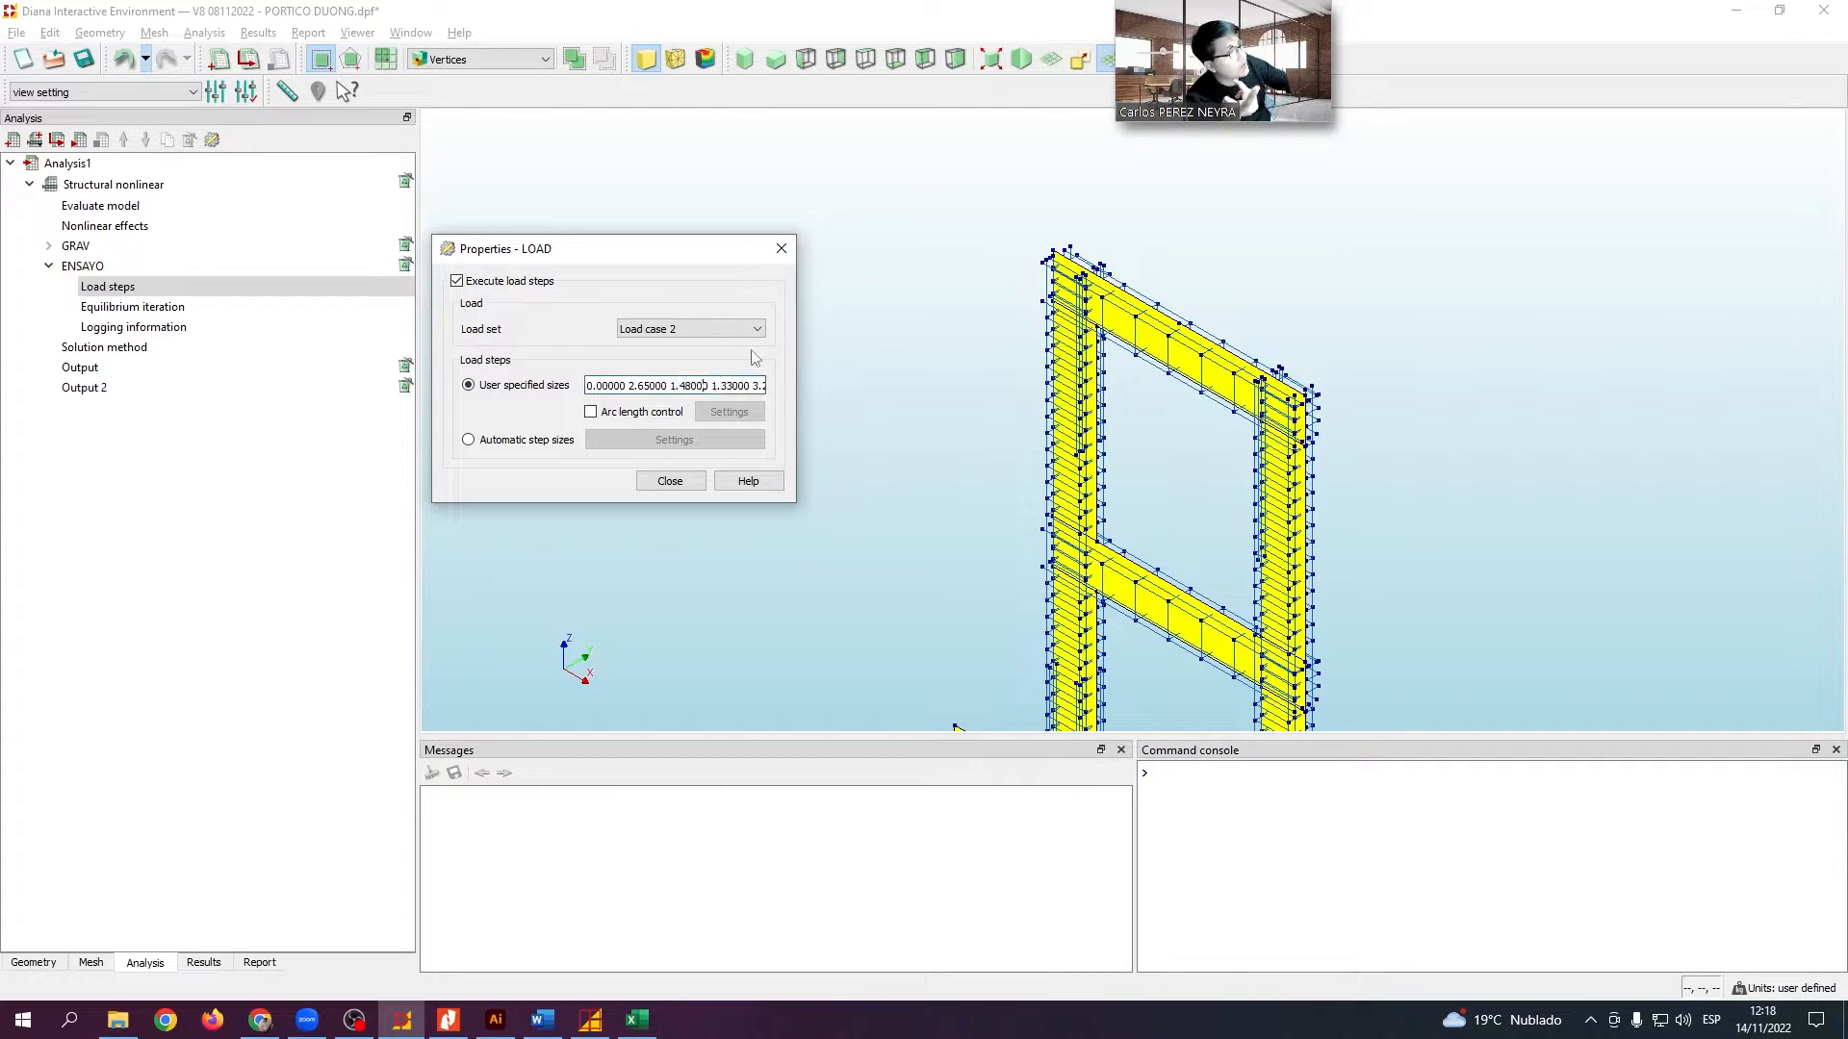
left_click(781, 250)
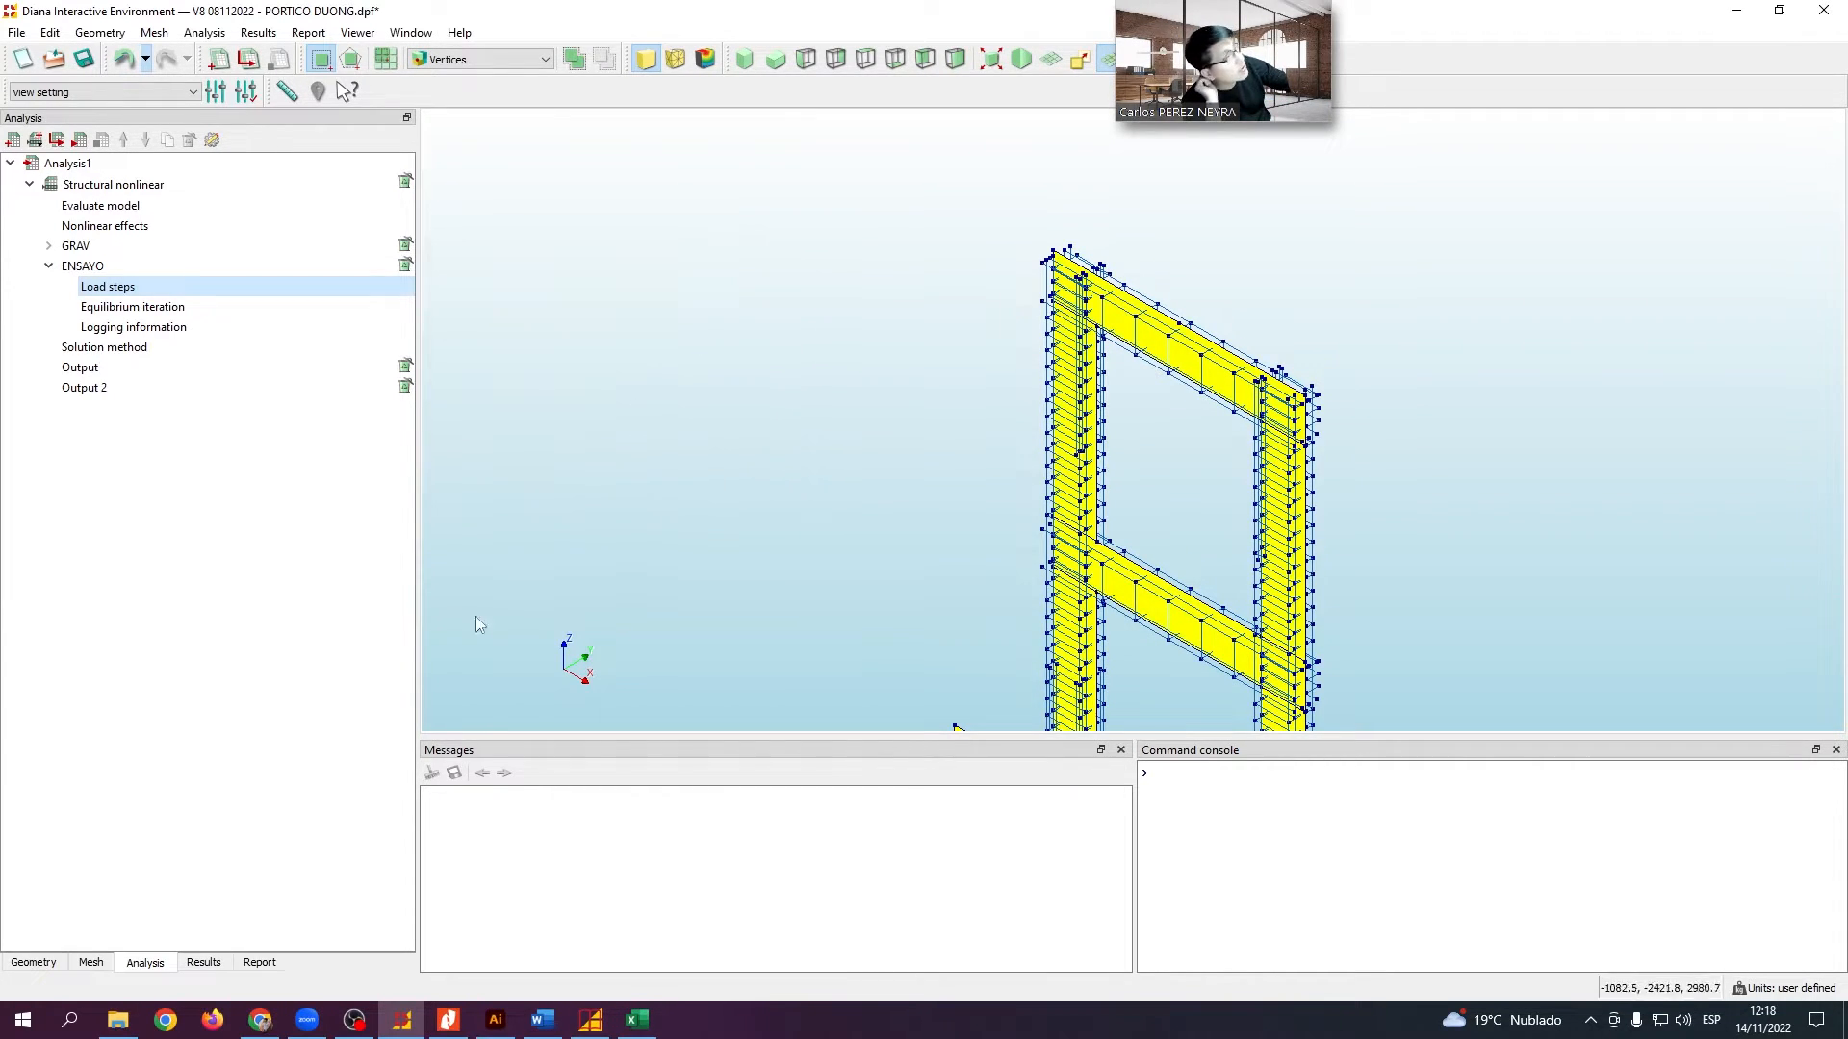
Return to the geometry's load list and highlight the vertex targeted by the DesplazPrescrita load
left_click(34, 963)
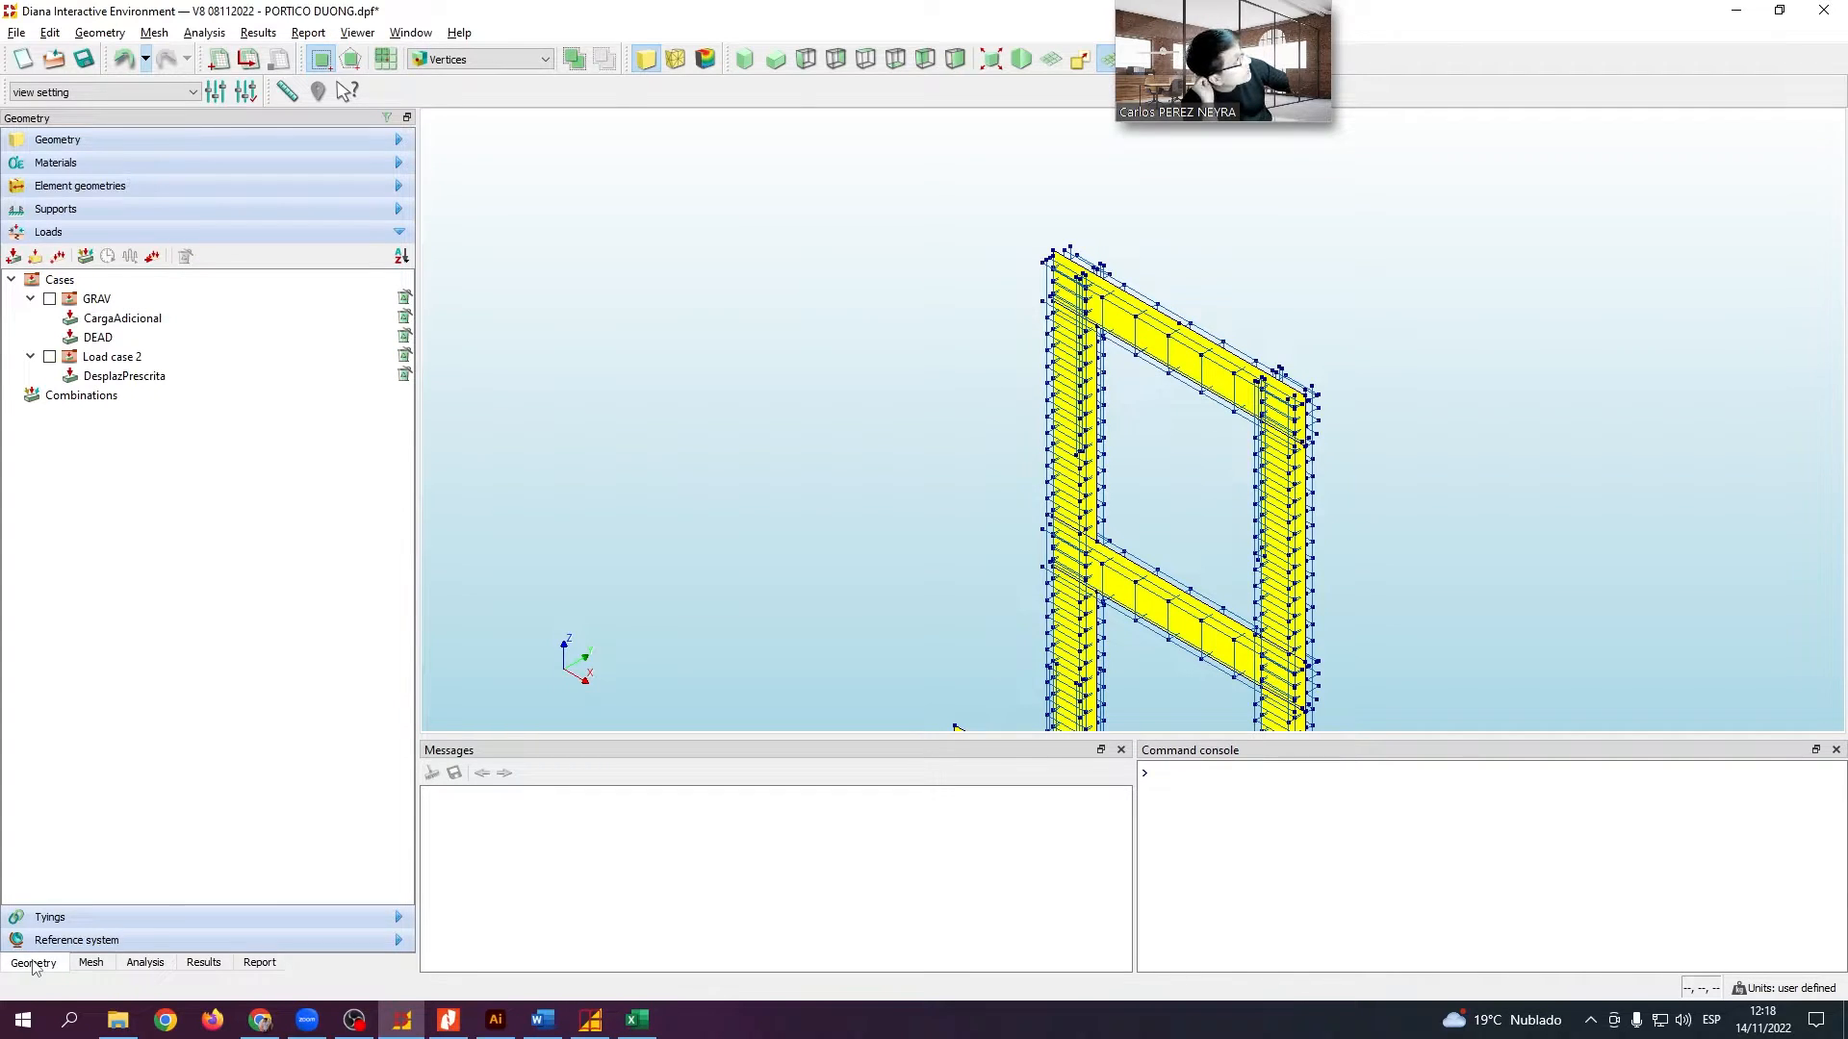
mouse_move(257, 636)
left_mouse_down()
mouse_move(893, 600)
mouse_move(1101, 227)
mouse_move(1465, 227)
mouse_move(1654, 854)
mouse_move(1776, 427)
left_mouse_up()
key("Escape")
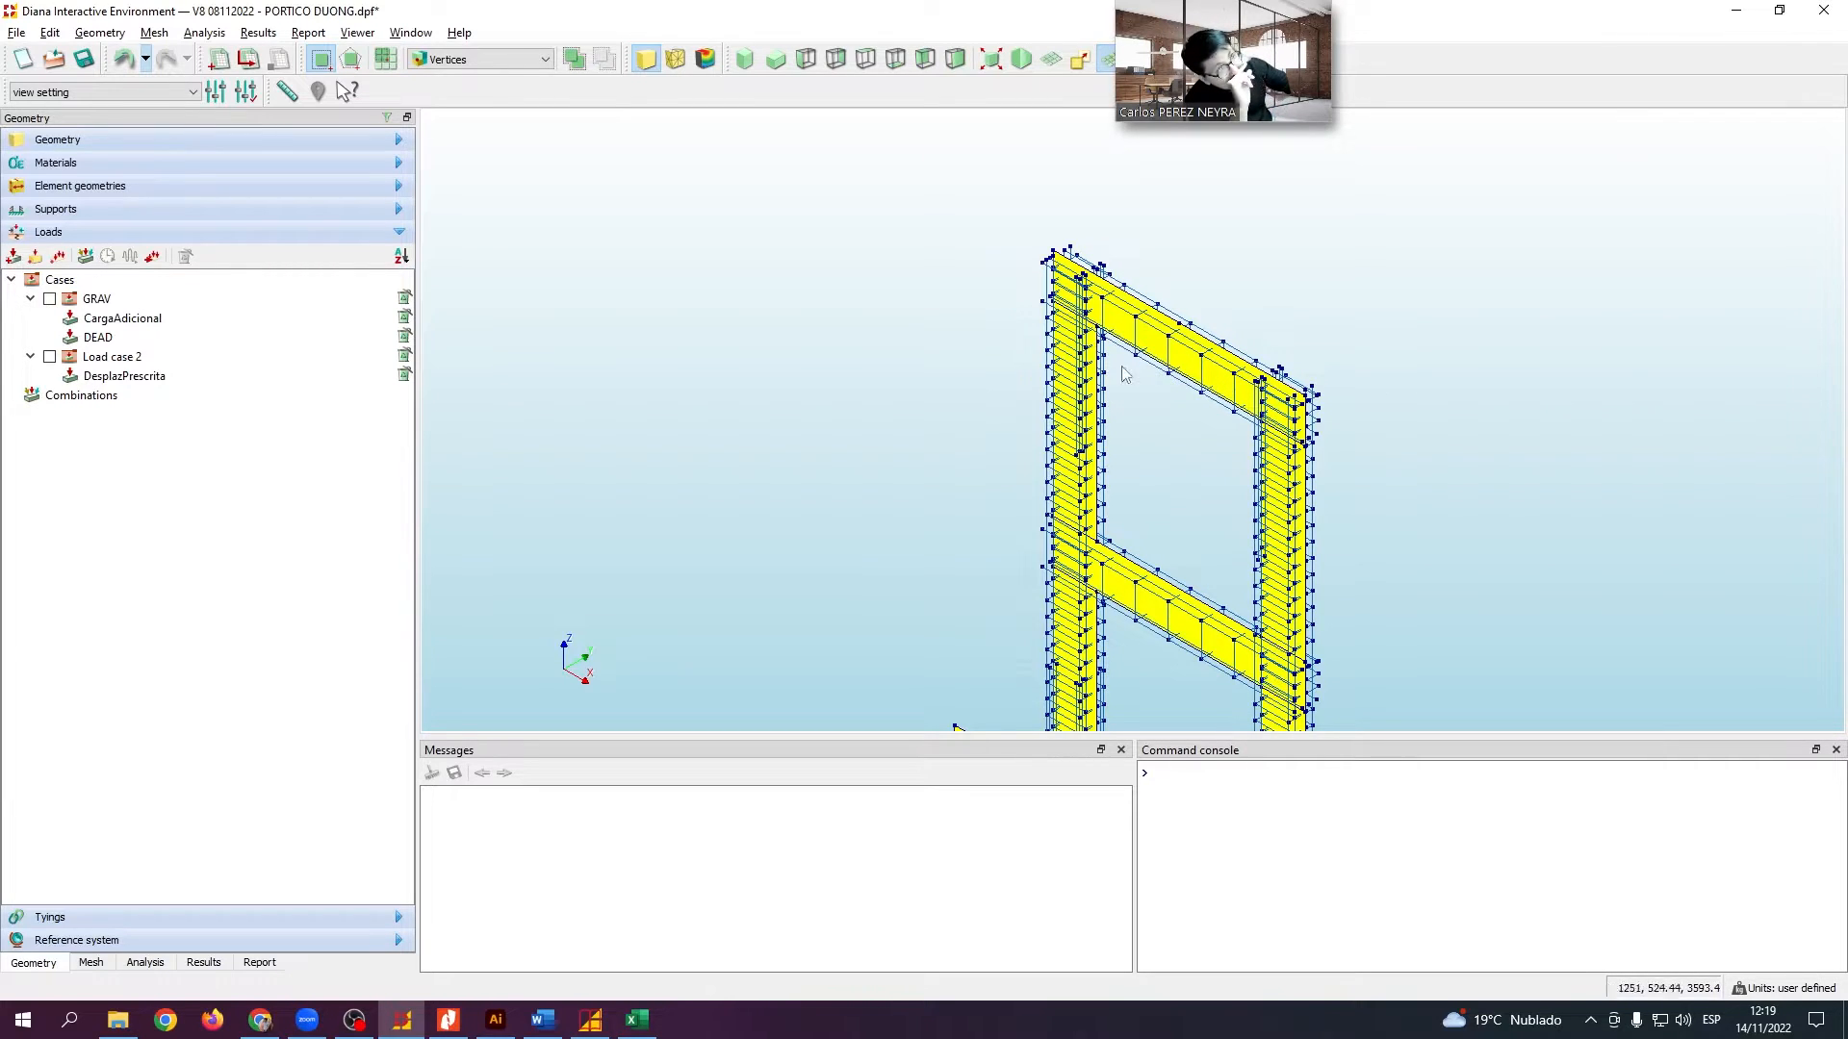
mouse_move(172, 383)
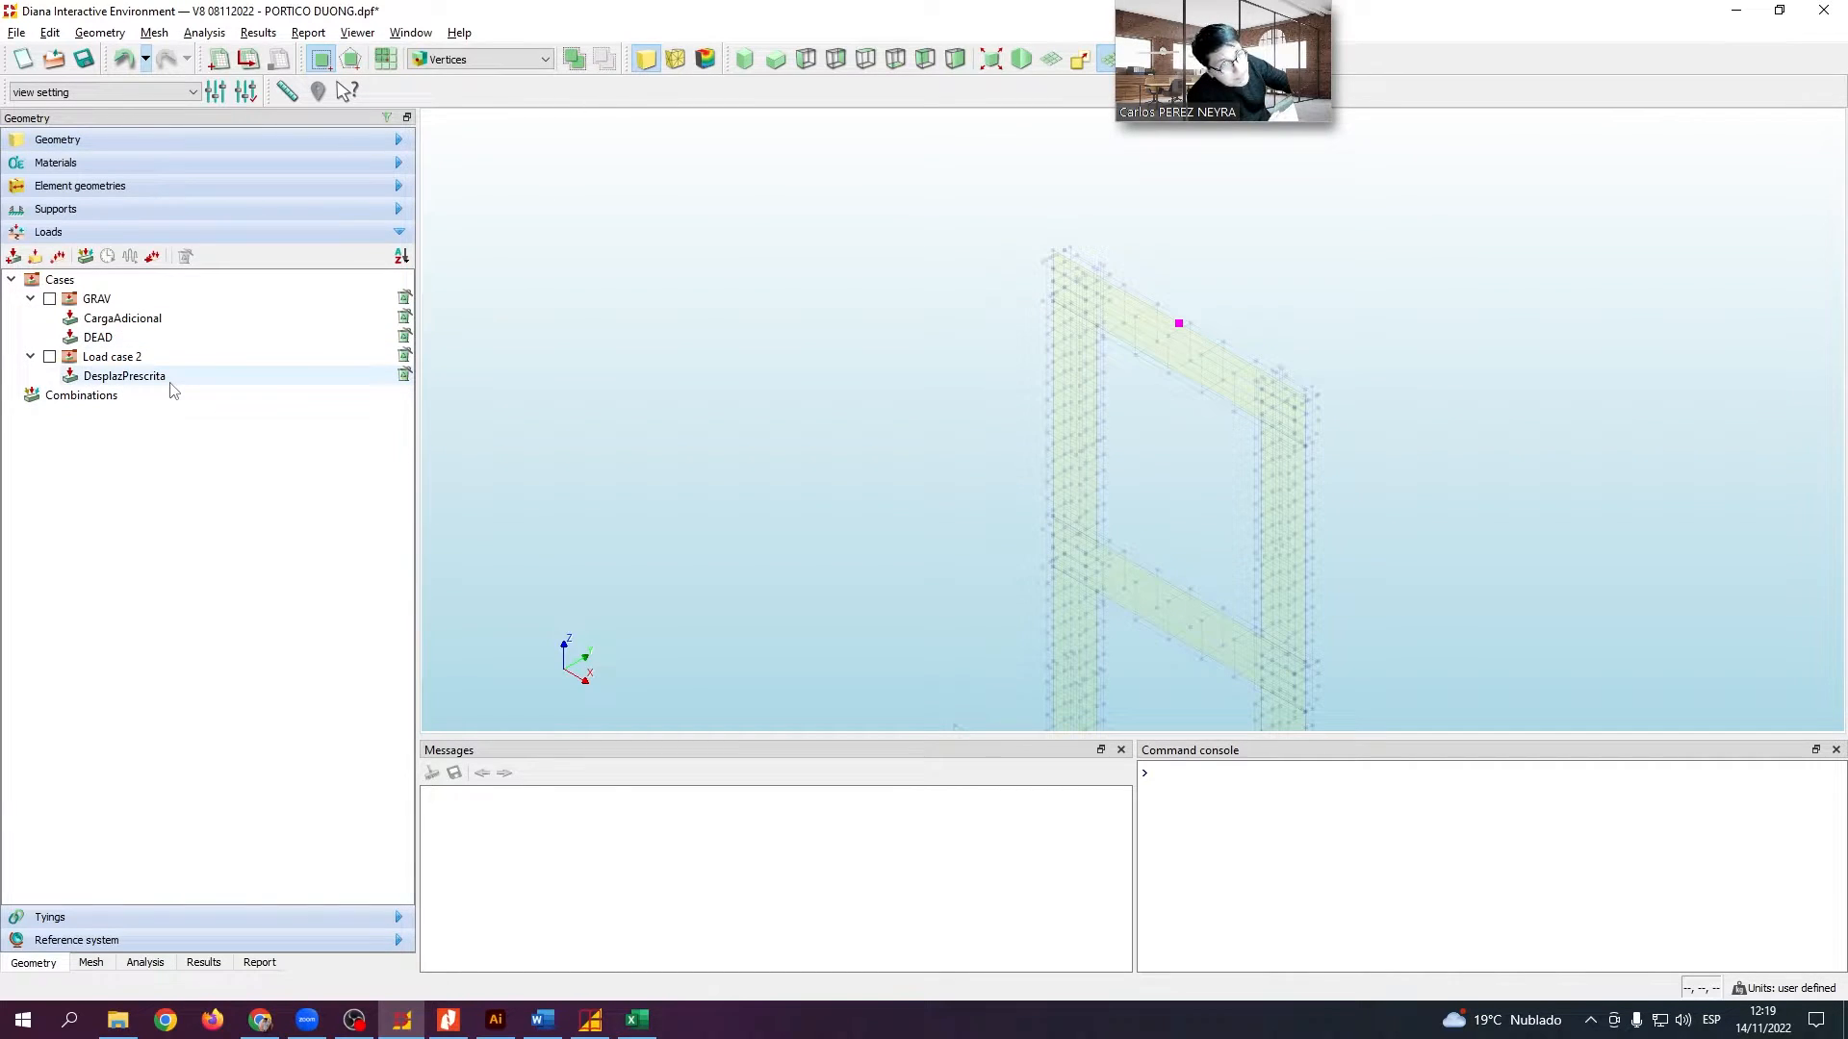
Inspect the Slave tying's master vertex, slave edges and connected translations in Tying set 1, then close the editor and collapse the tyings
left_click(133, 916)
left_click(12, 302)
double_click(63, 324)
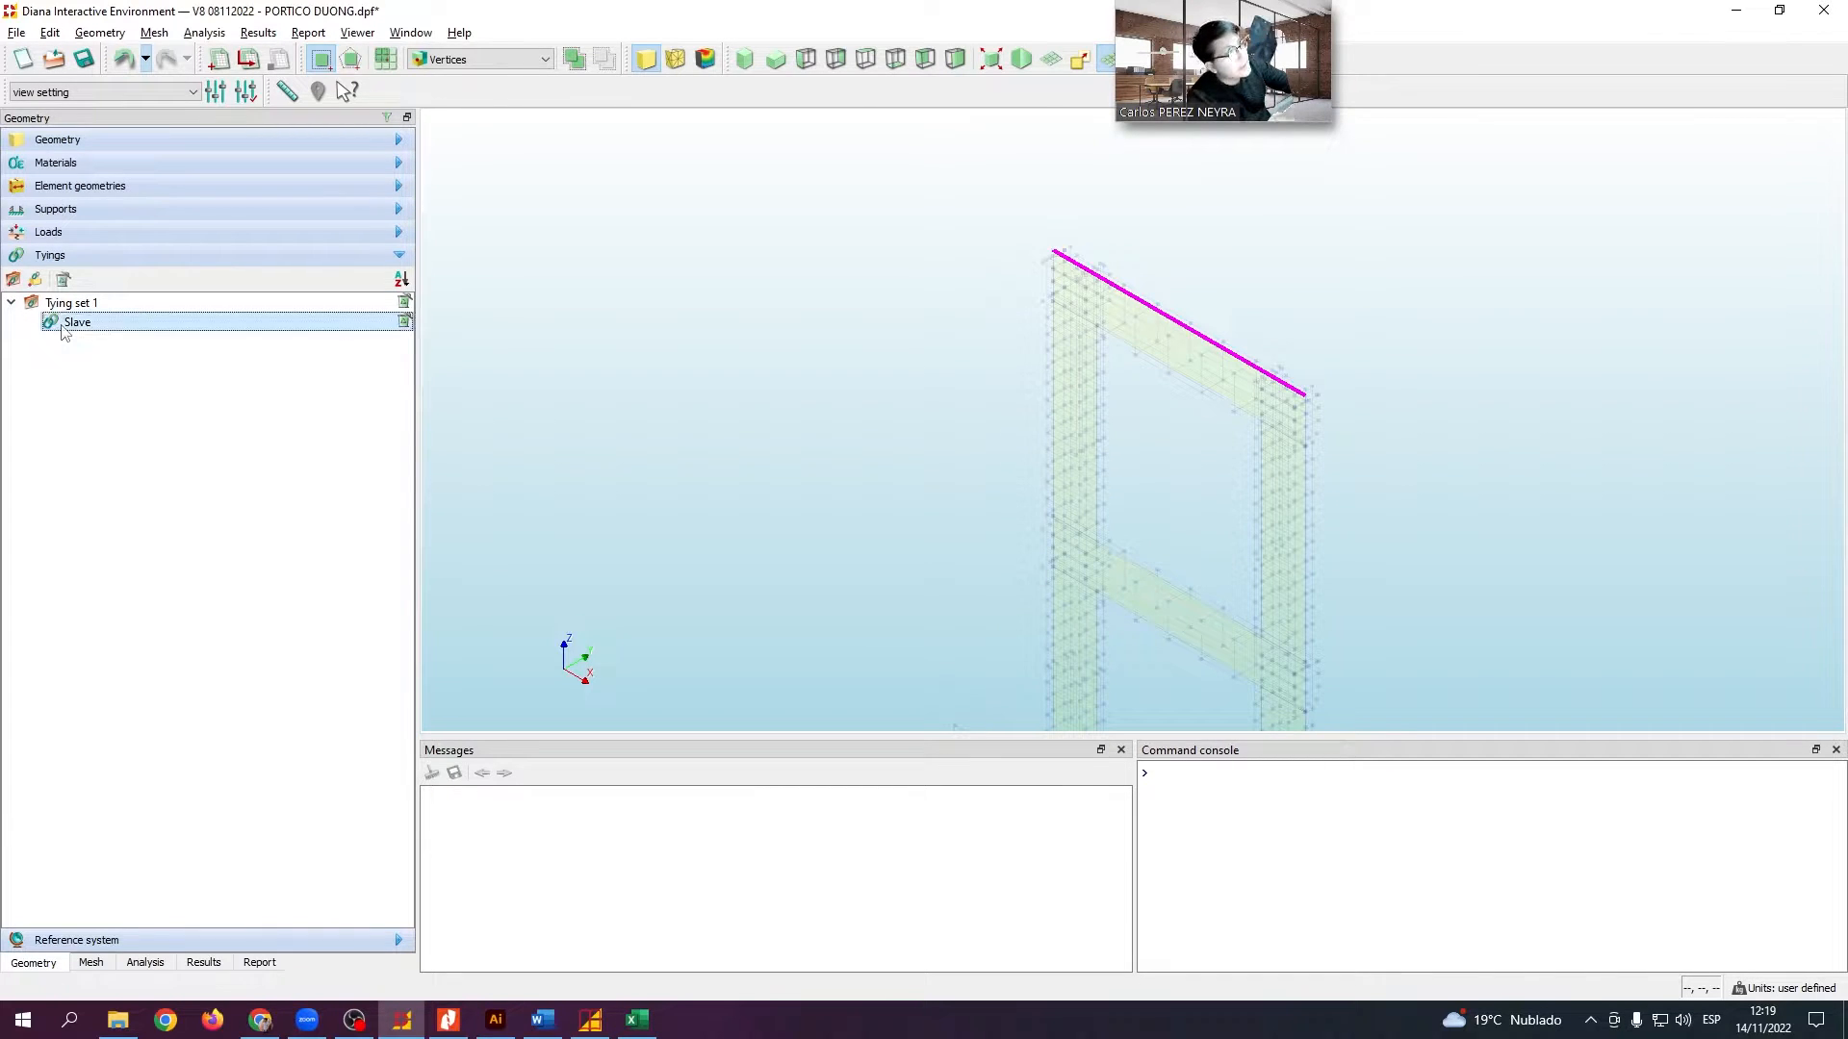
scroll(914, 347, "up", 3)
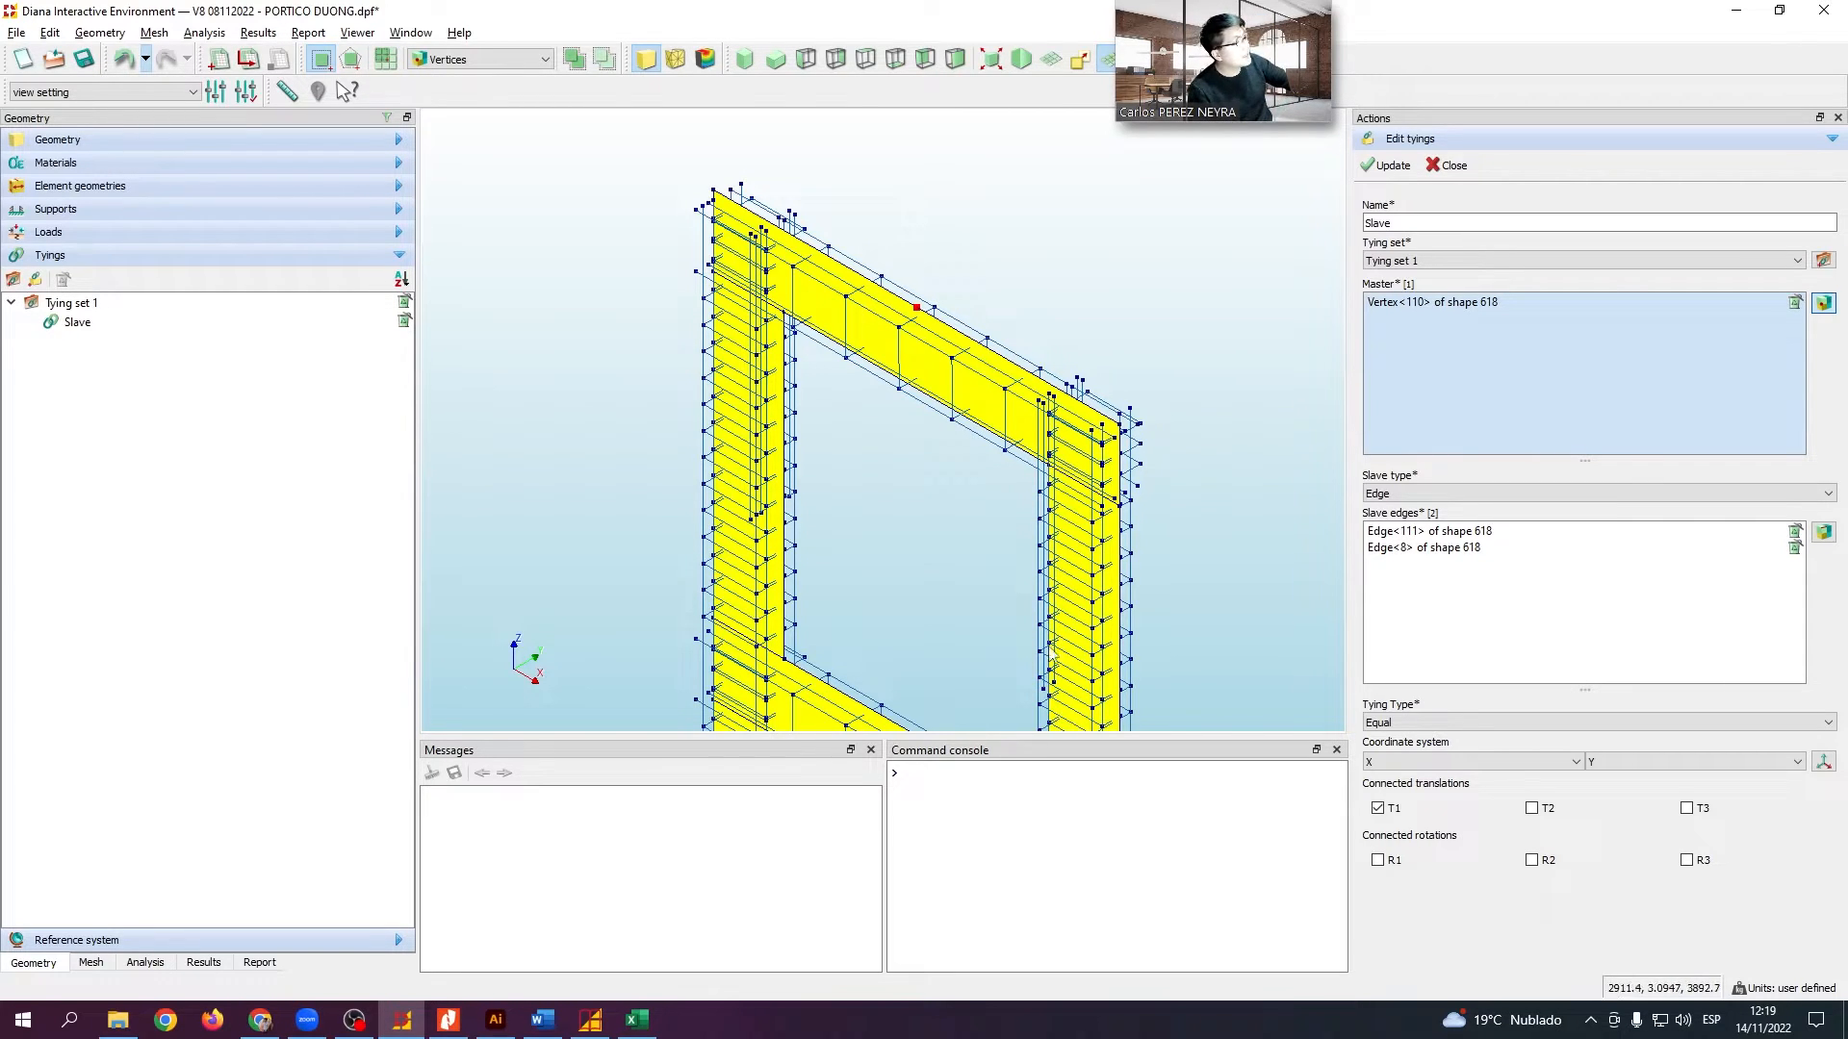
left_click(1694, 303)
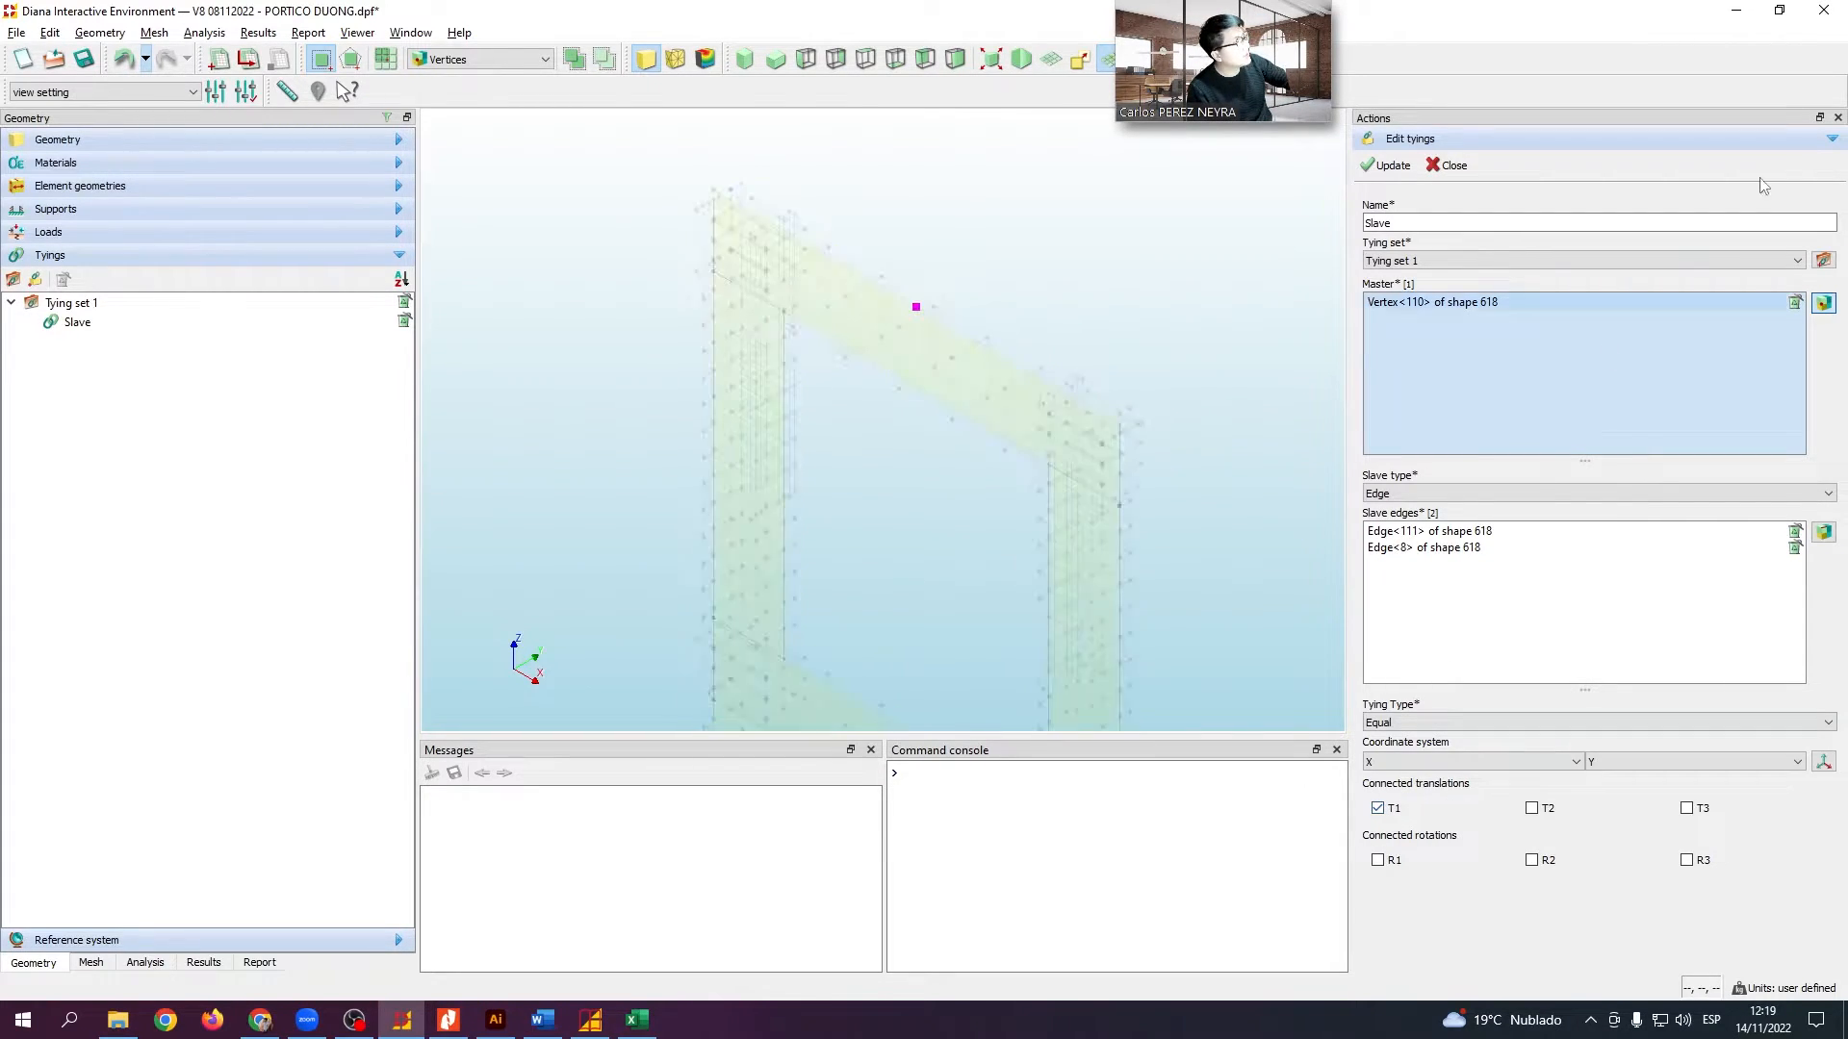
left_click(1838, 119)
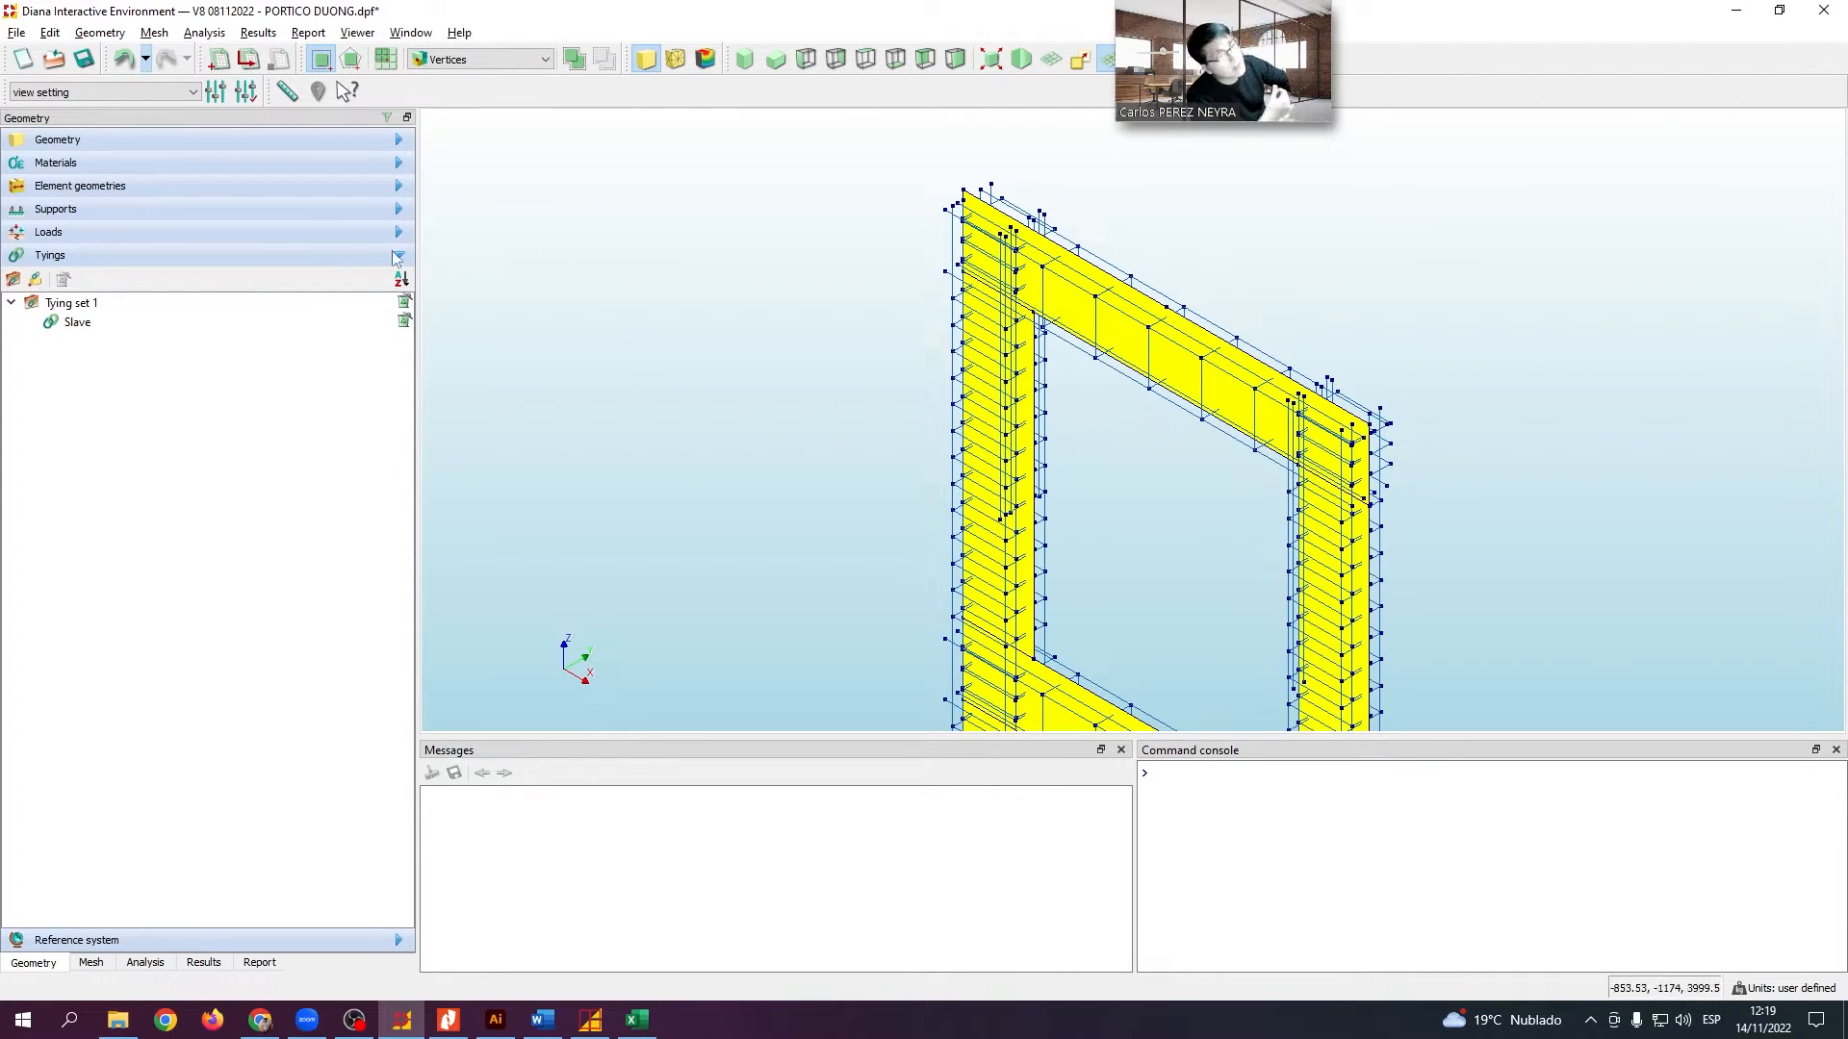
left_click(253, 257)
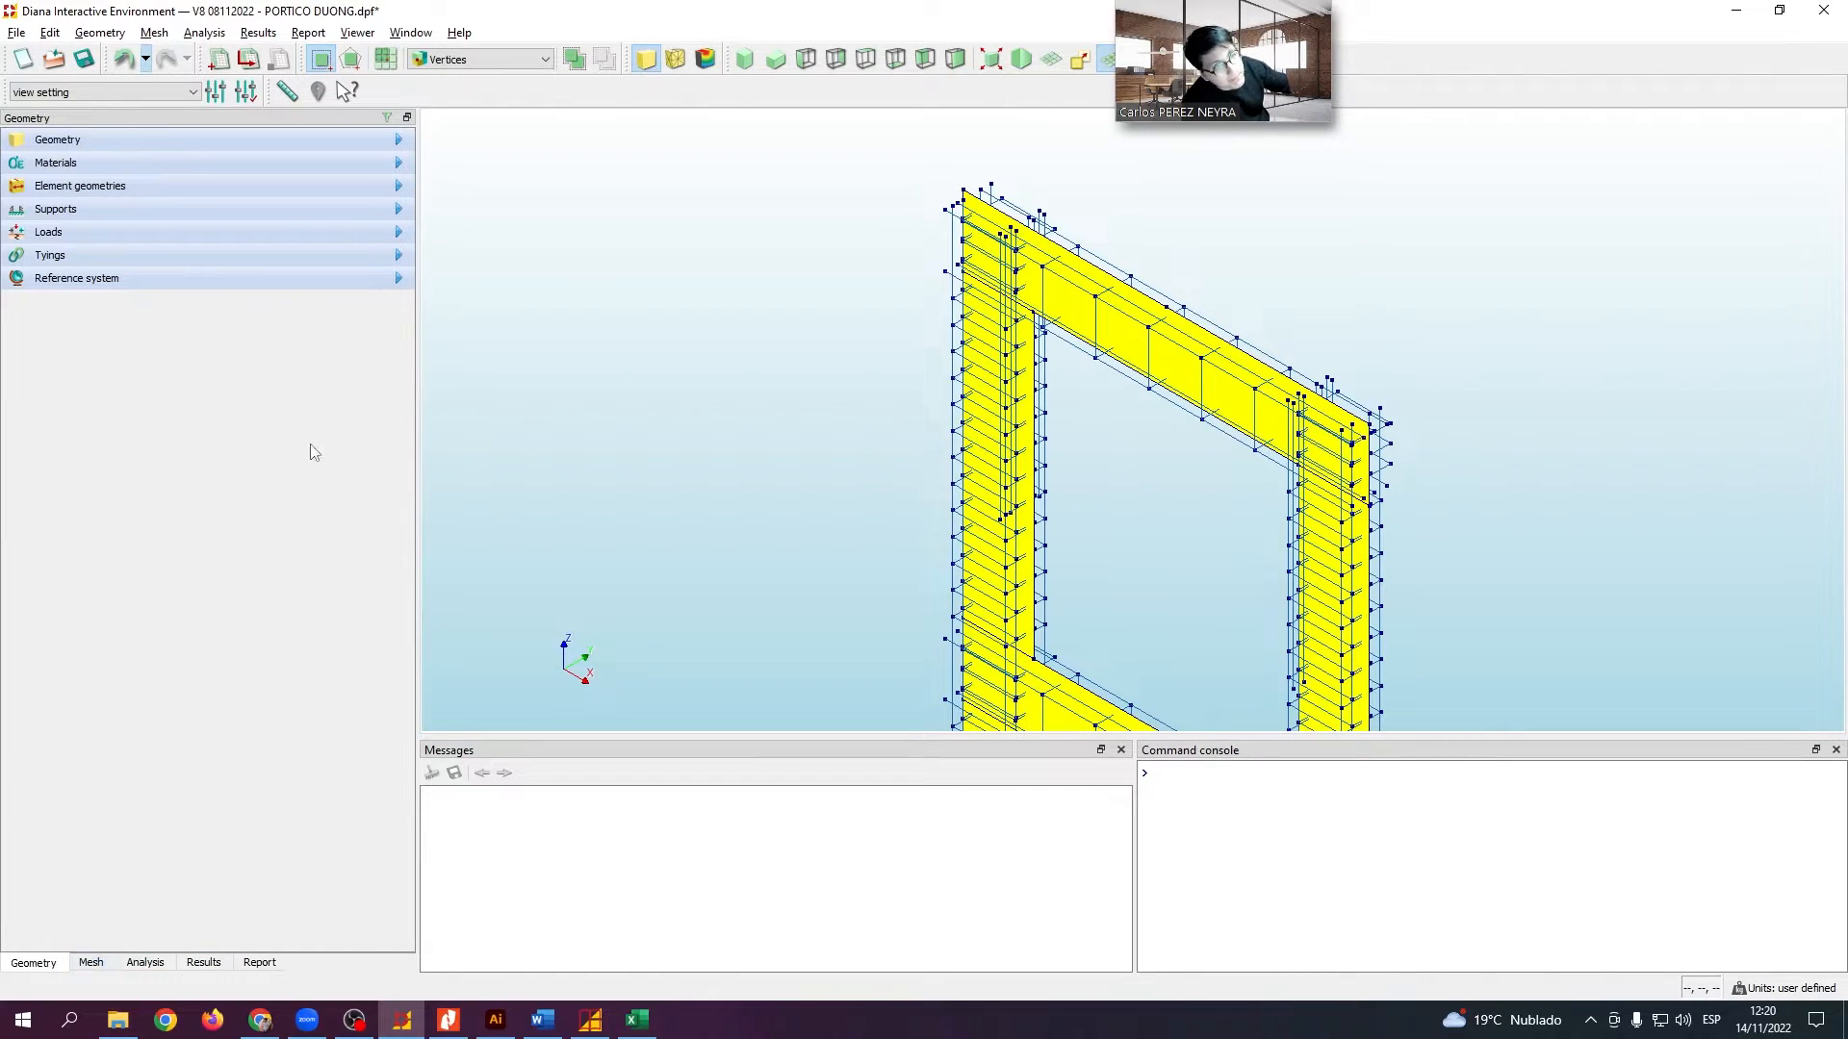
Try element-size mesh seeding with a desired size of 400 mm on the top beam shape, closing the mesh properties without applying them
left_click(113, 31)
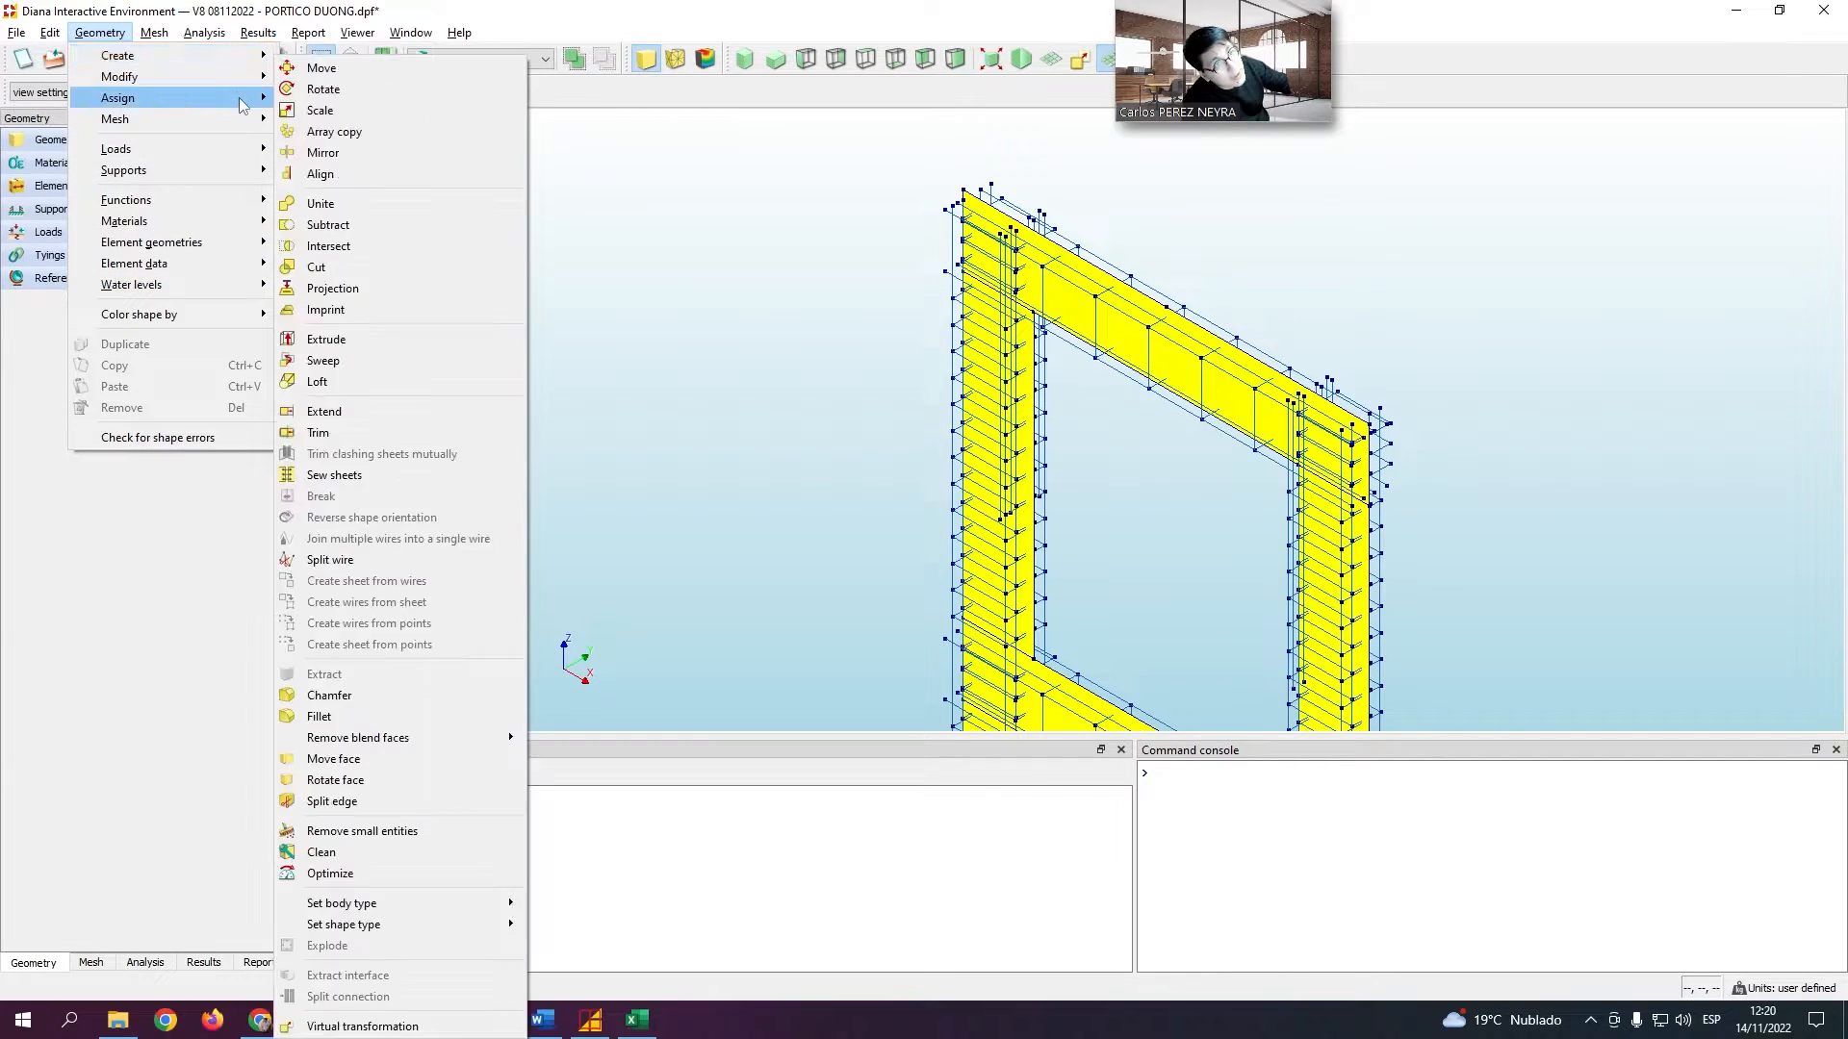
mouse_move(255, 120)
left_click(323, 119)
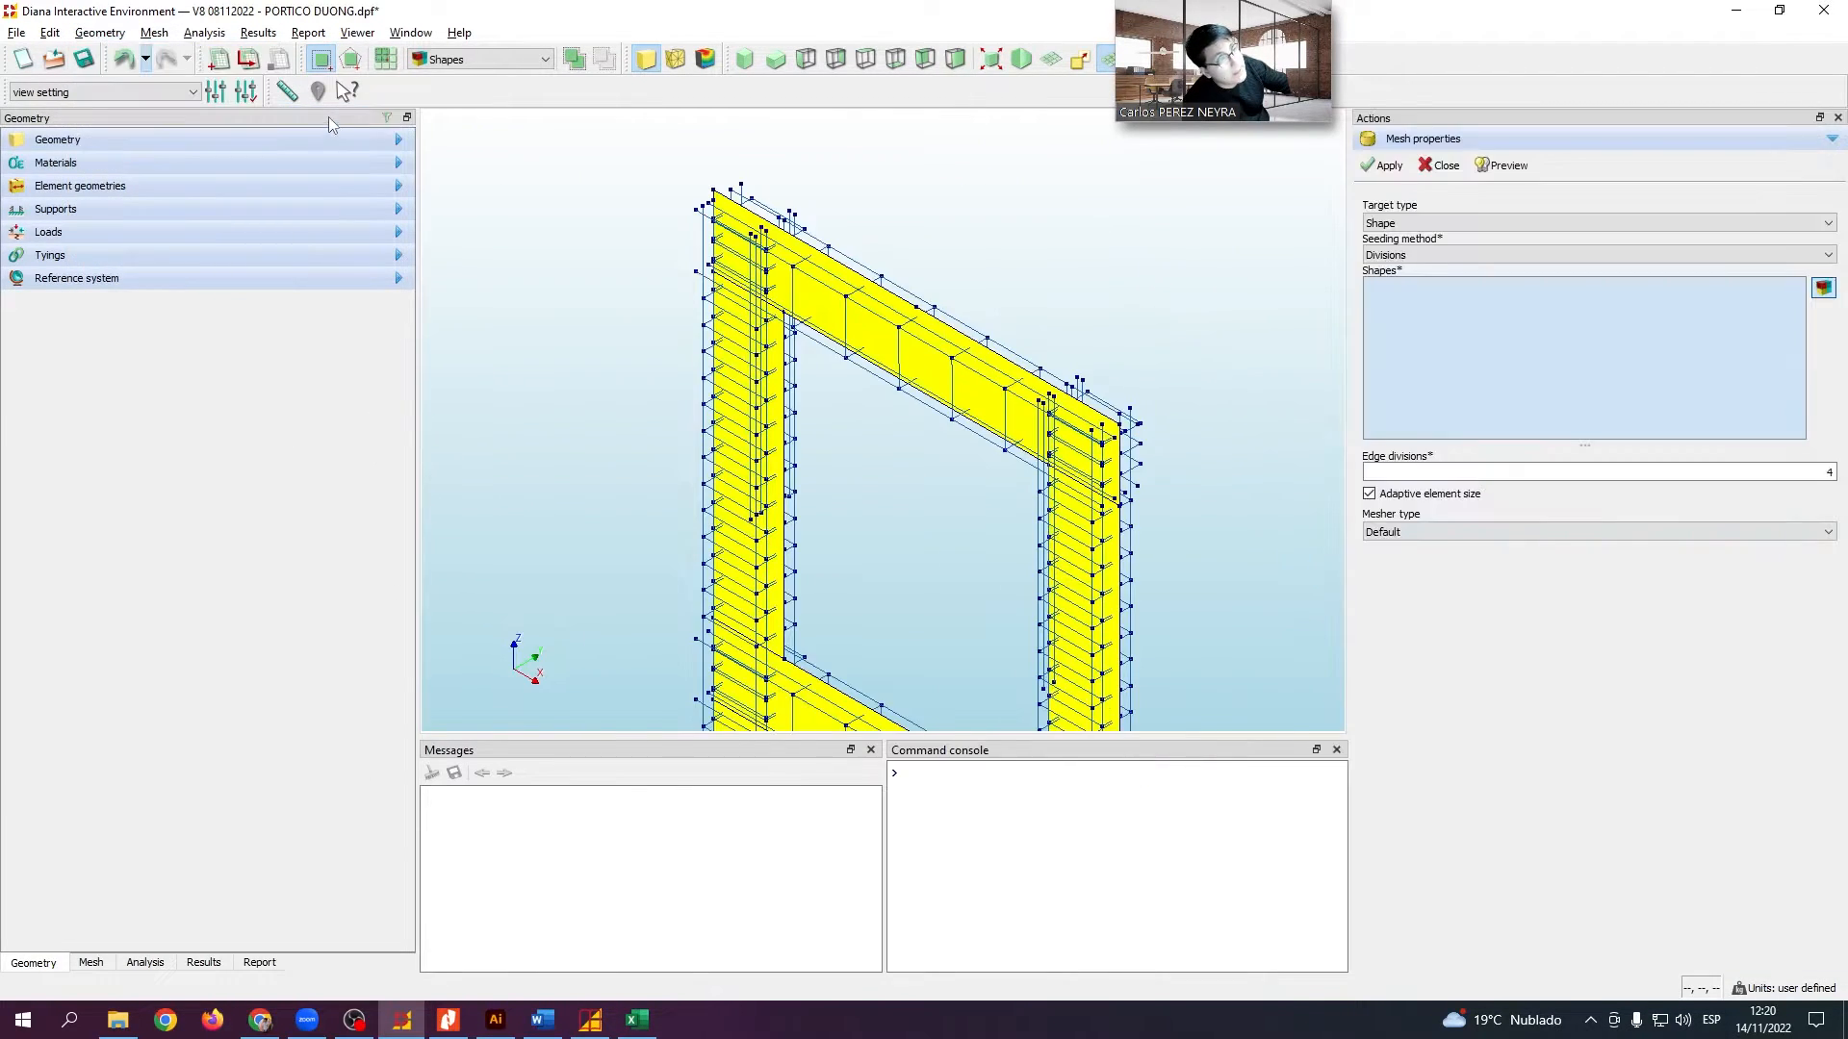
left_click(854, 344)
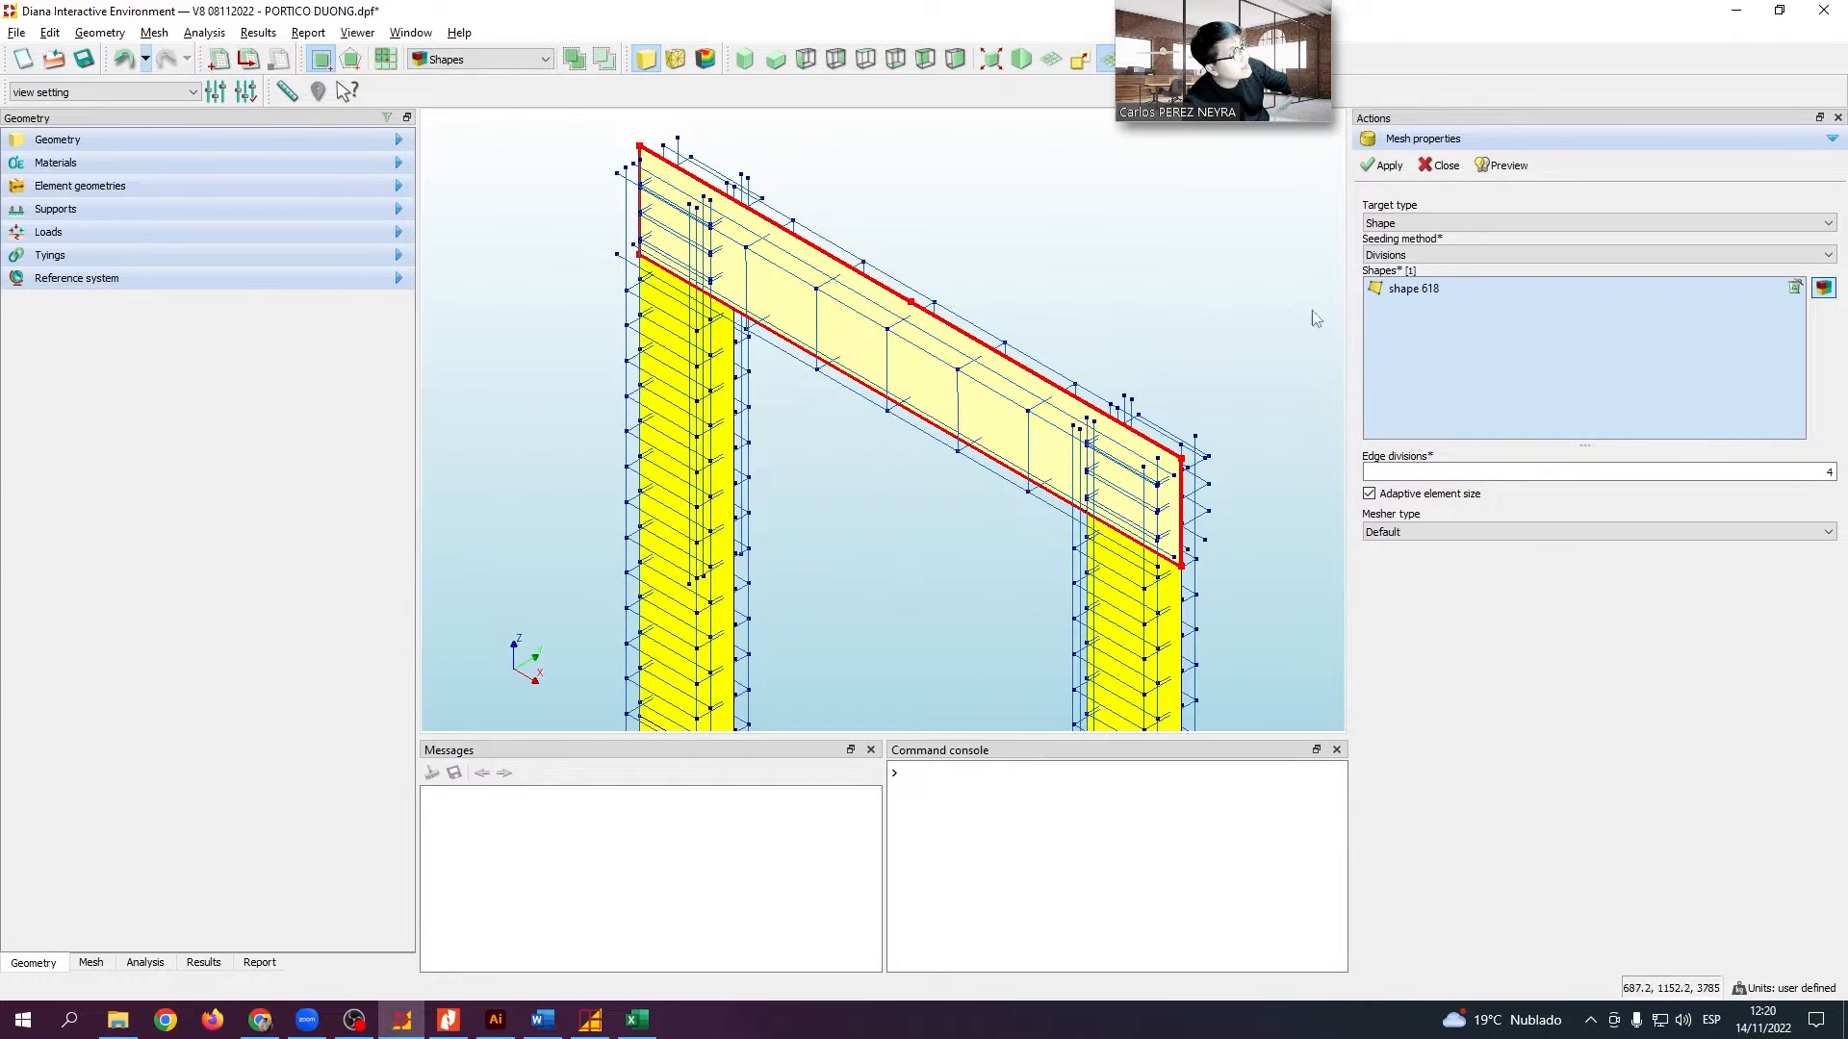
left_click(1428, 255)
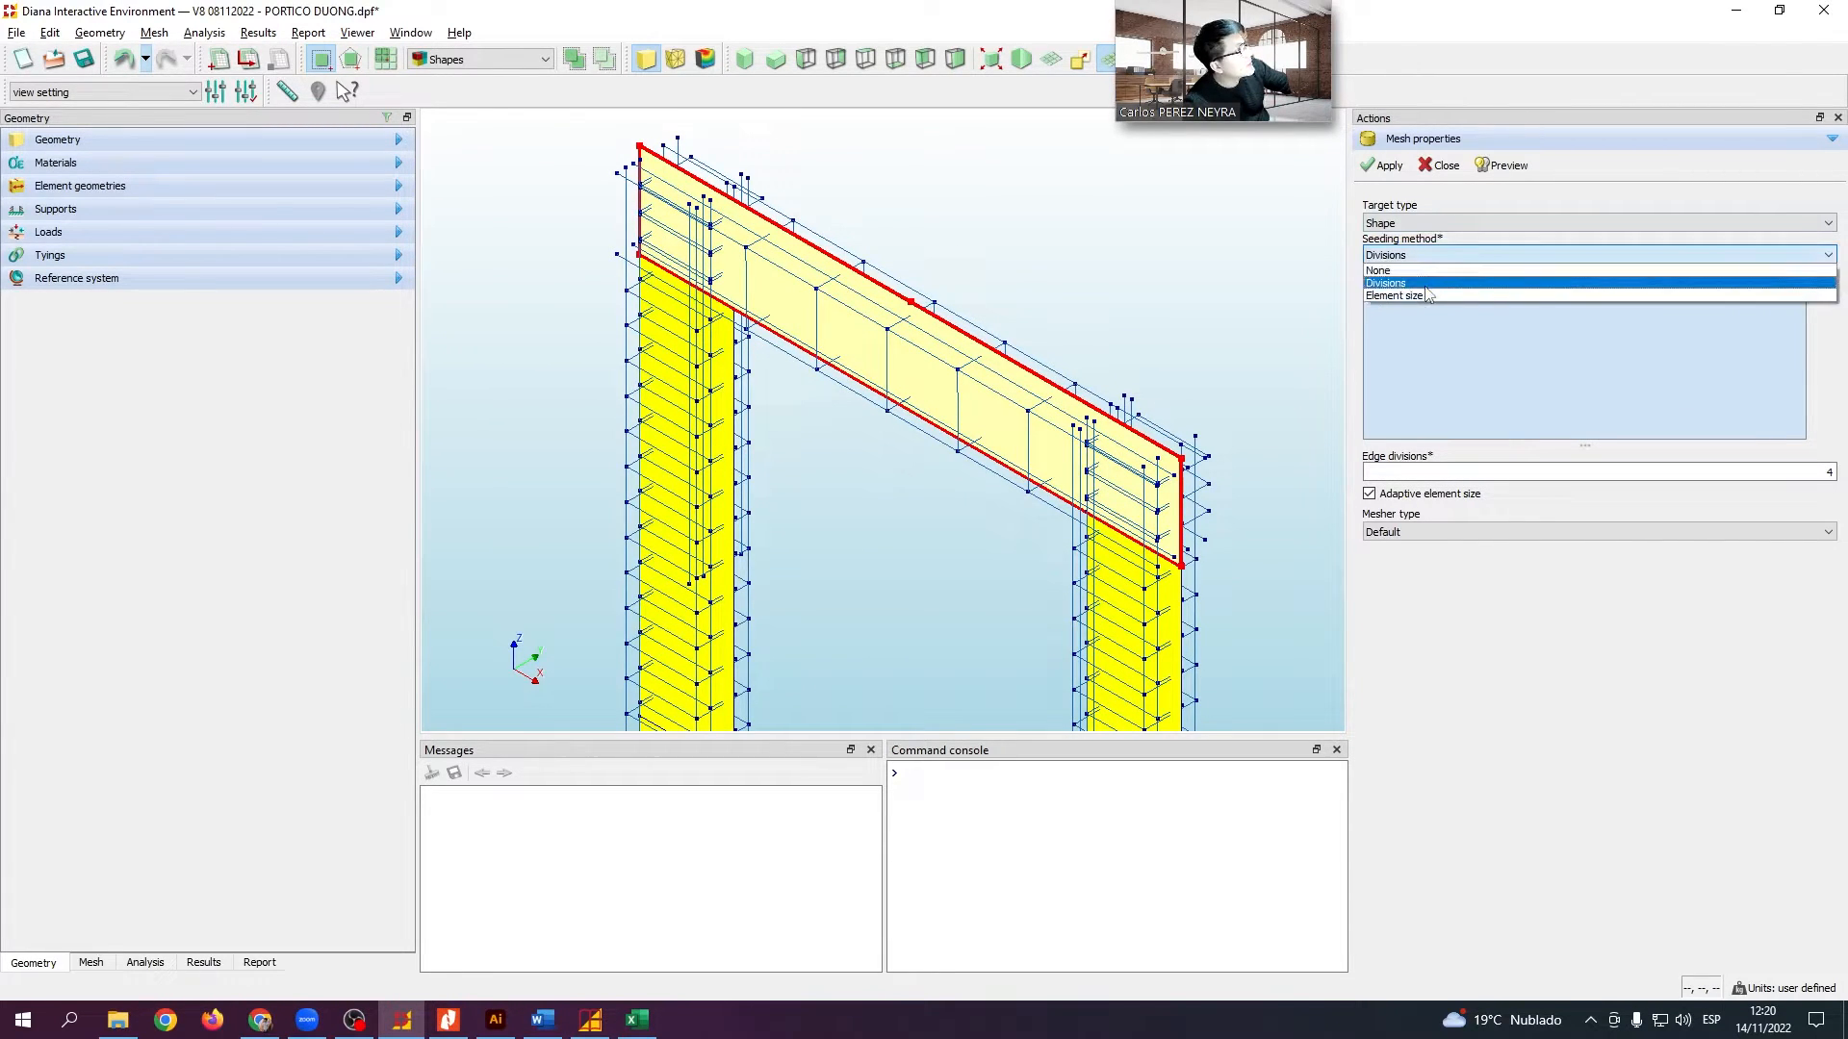
left_click(1393, 291)
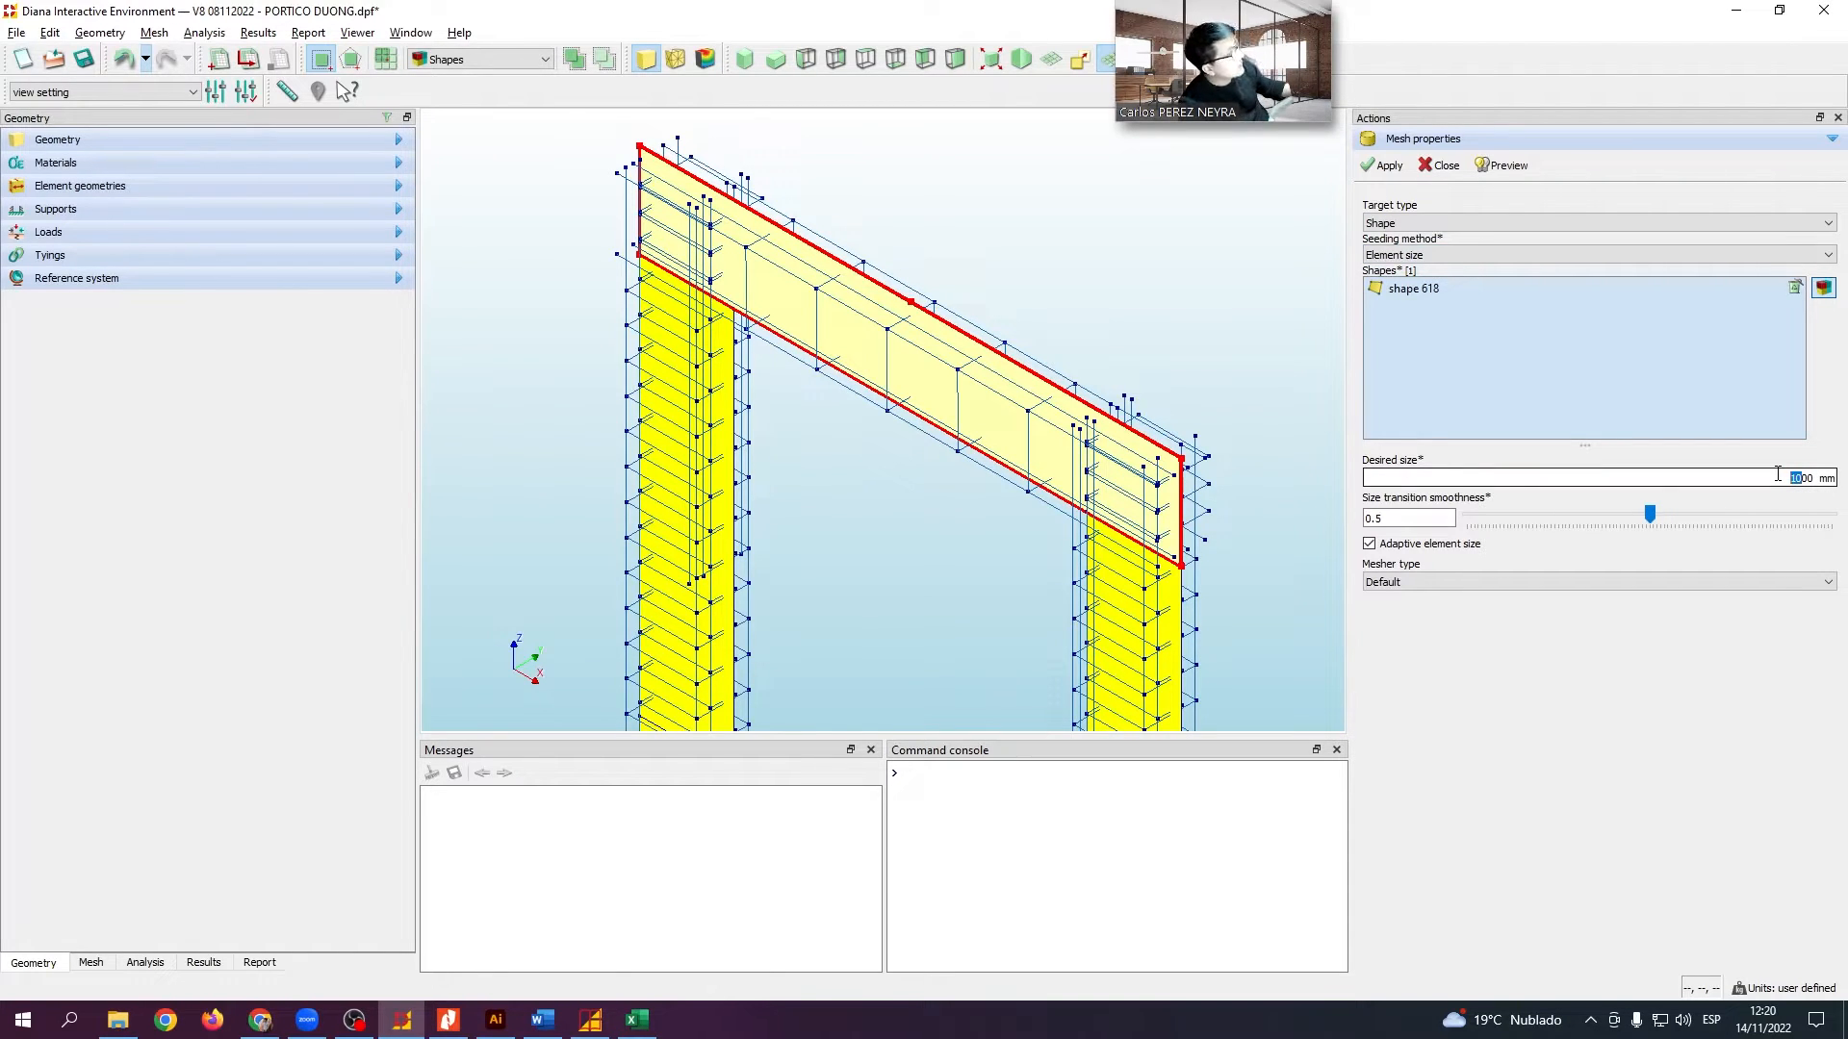
key("BackSpace")
type("3")
key("BackSpace")
type("4")
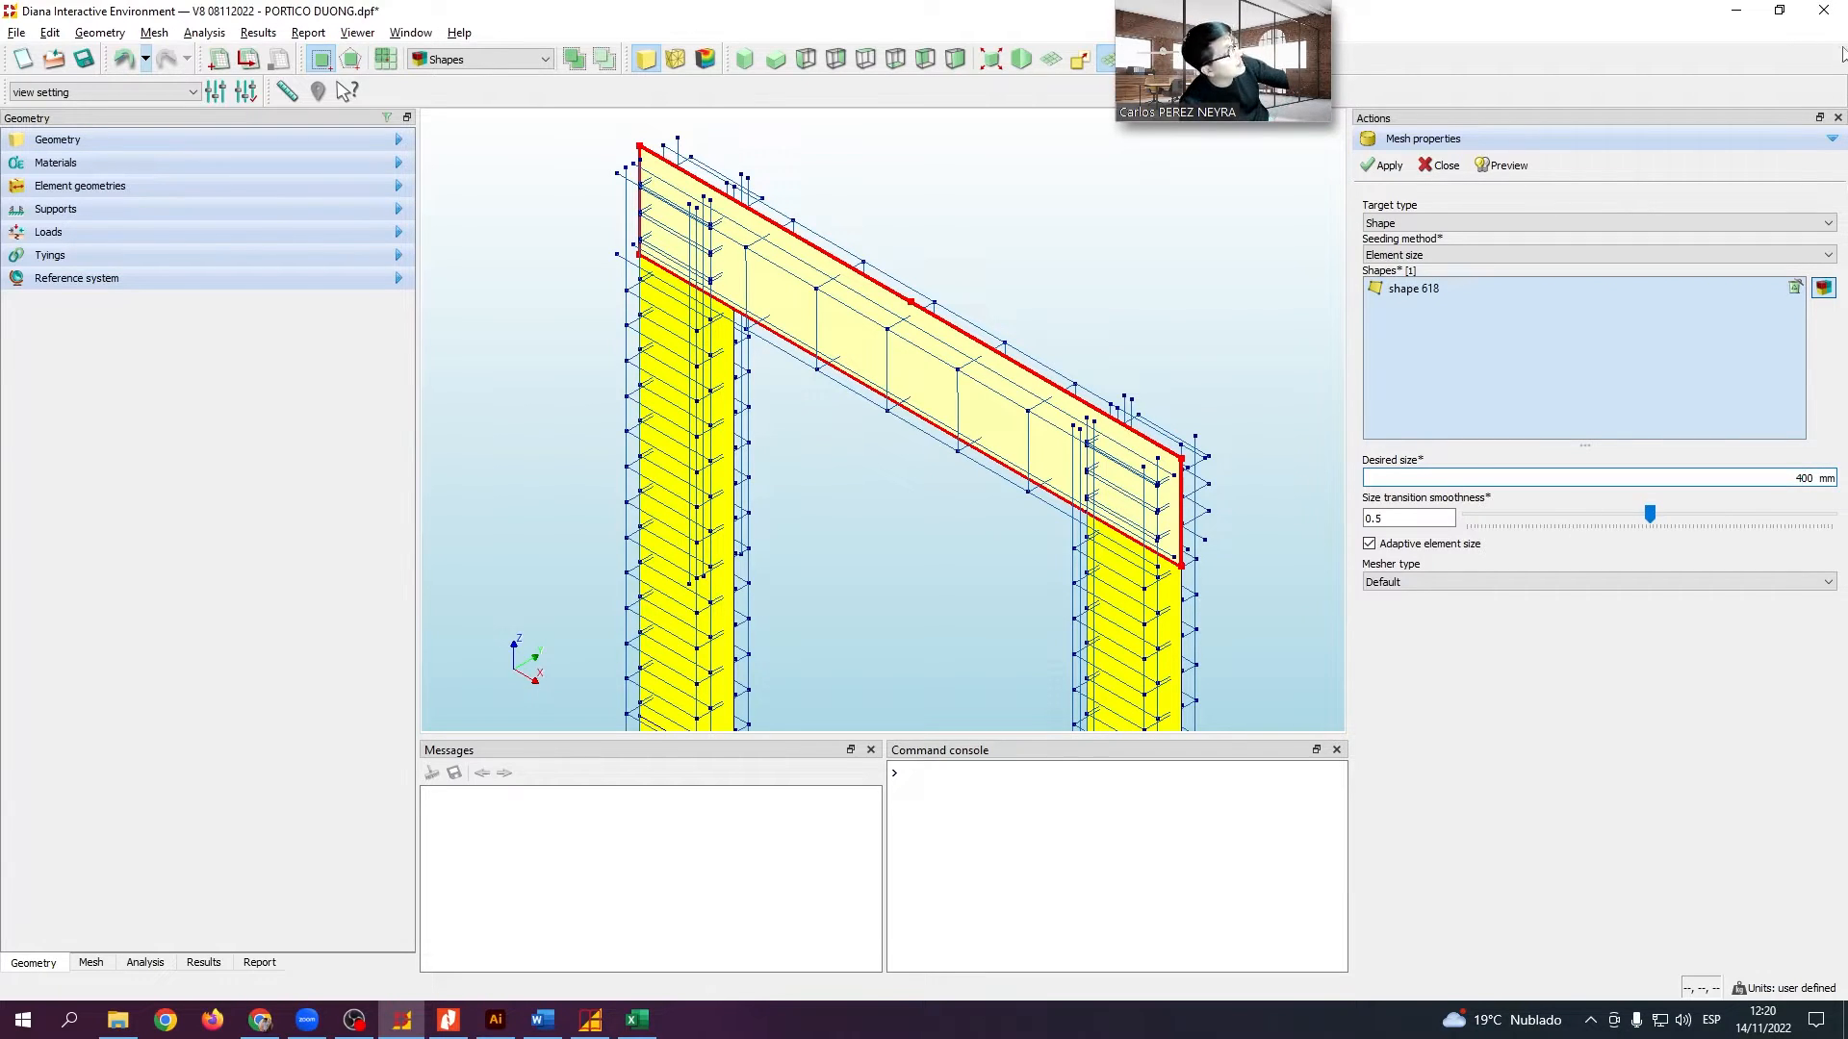
left_click(1838, 118)
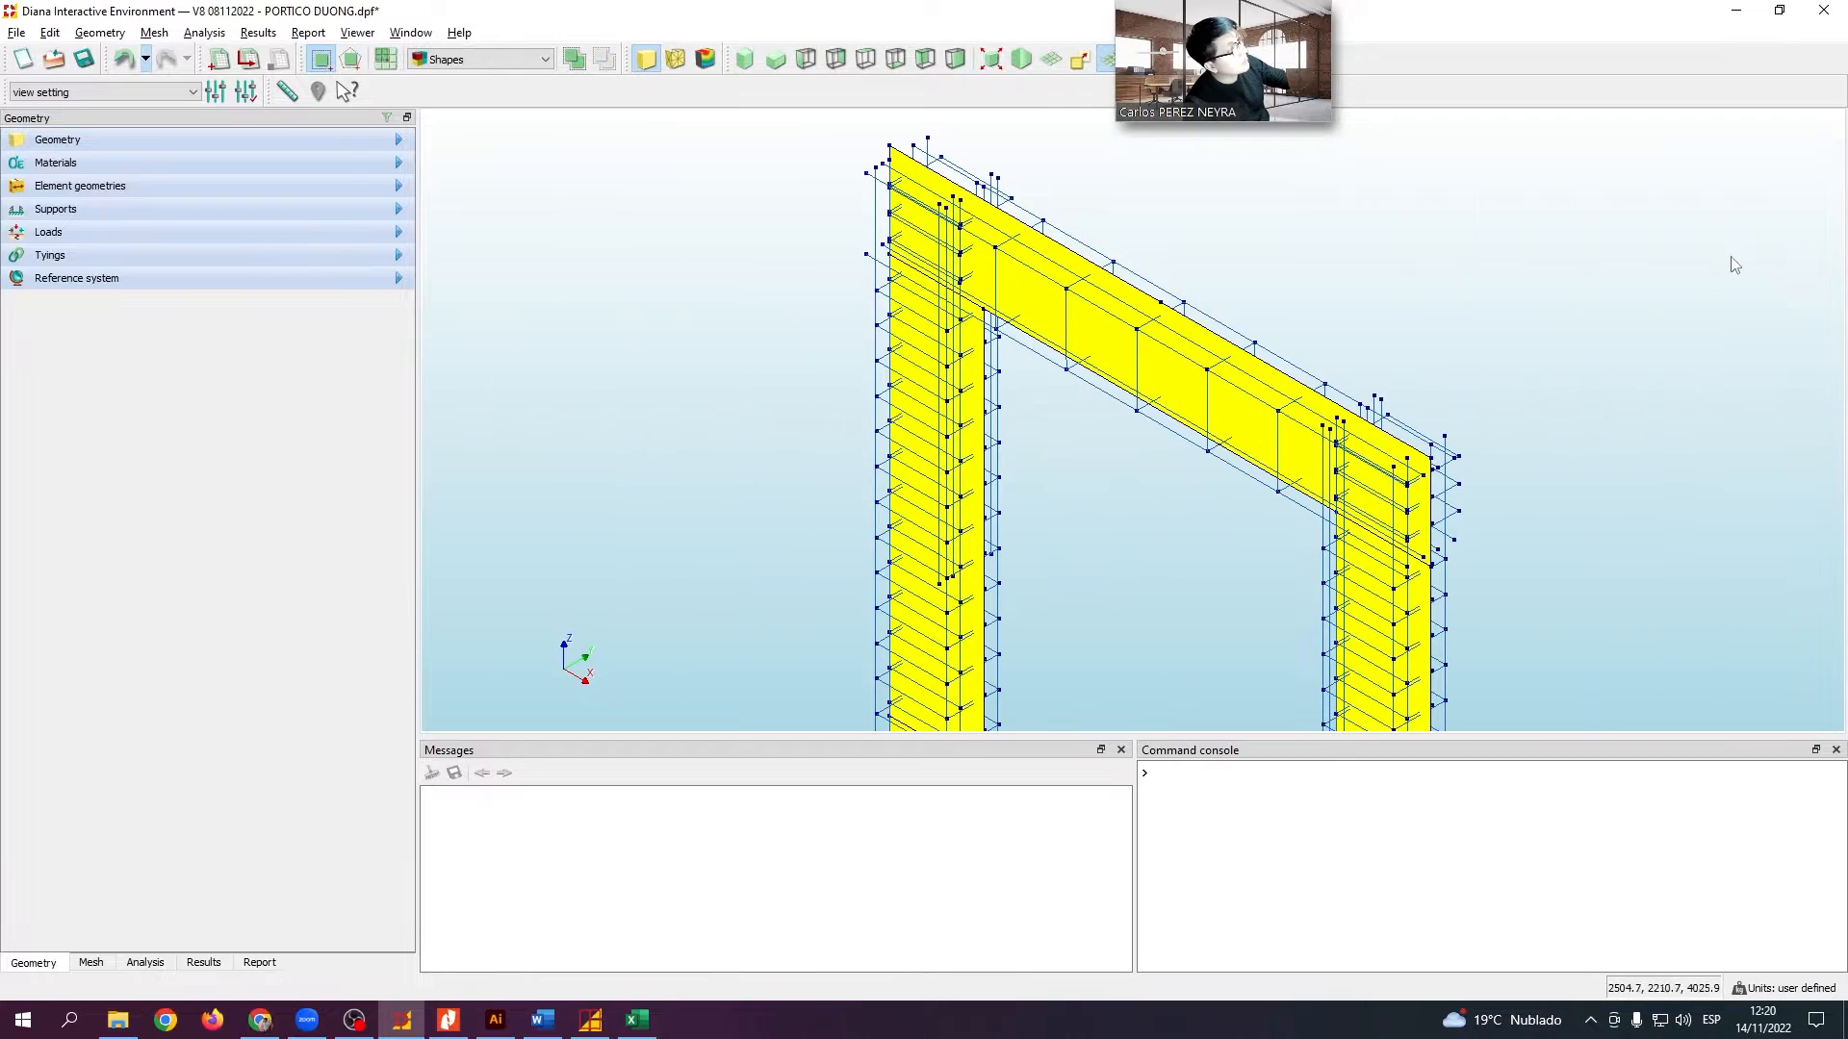
Review the mesh generation commands and display the frame's finite element mesh in front view
middle_click_drag(1473, 298, 1417, 297)
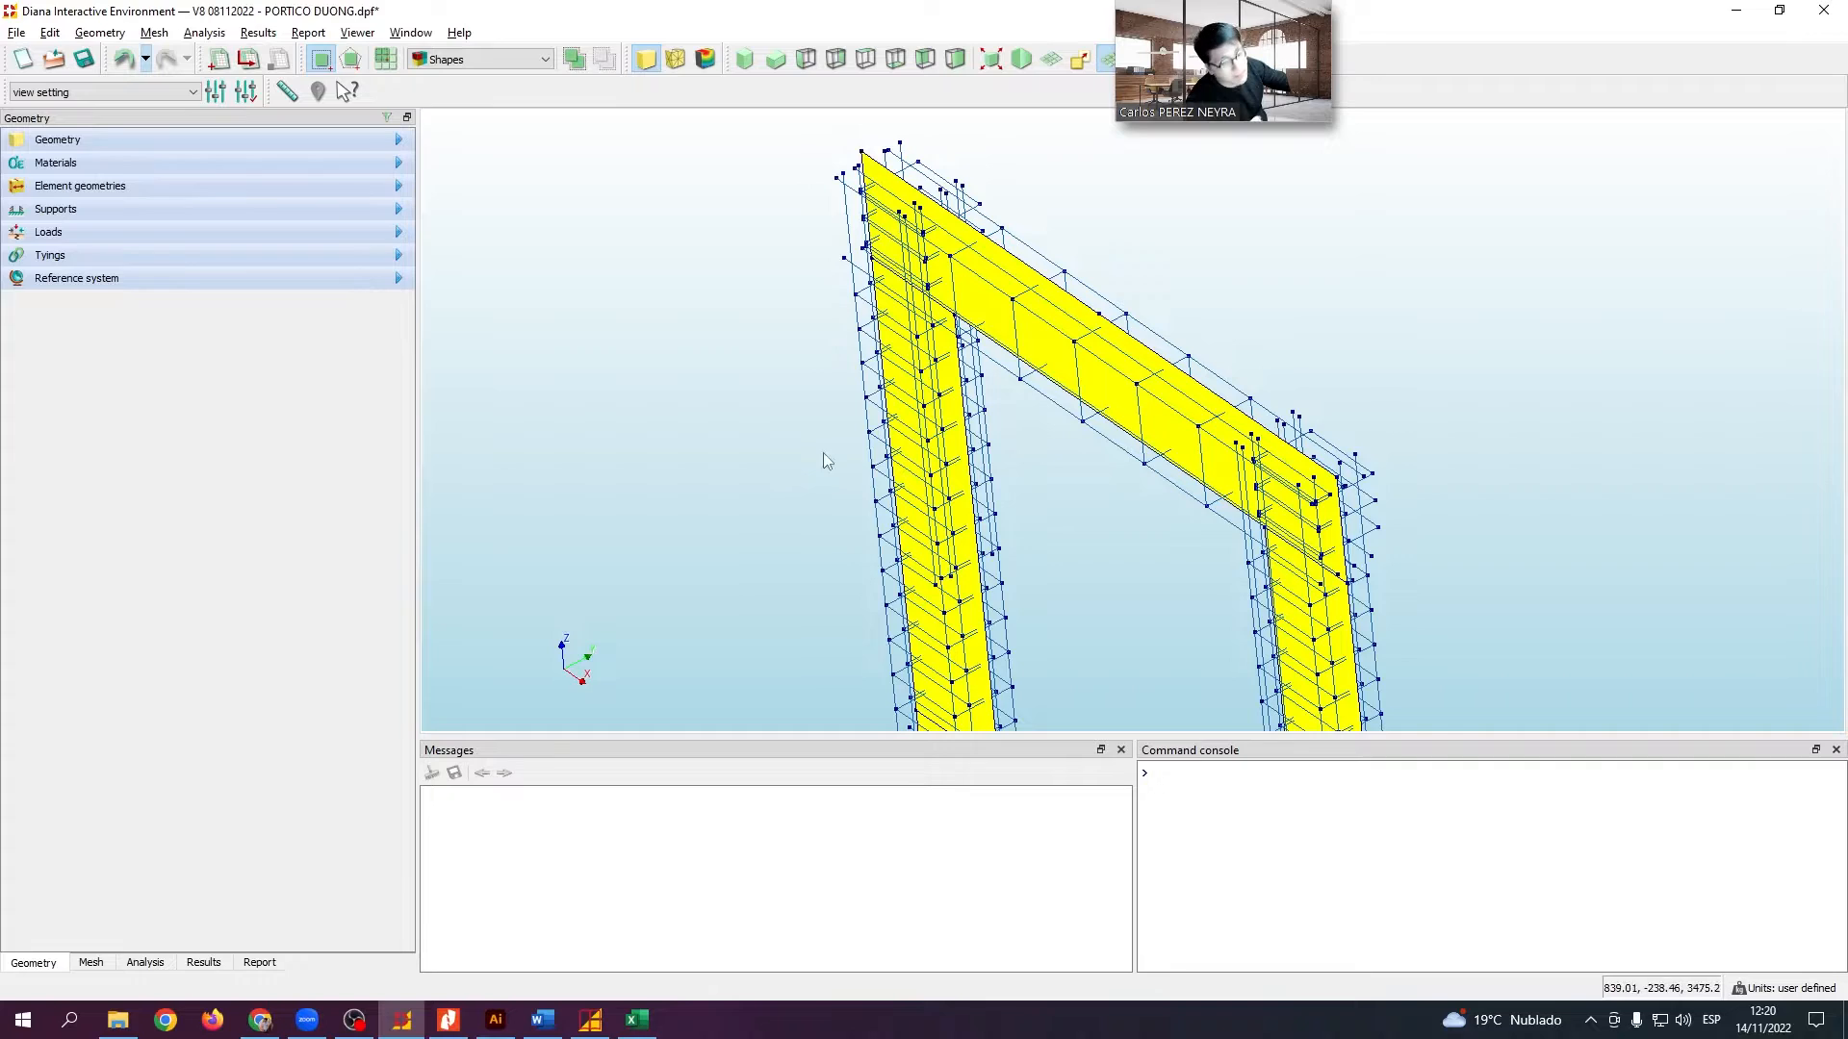
left_click(91, 964)
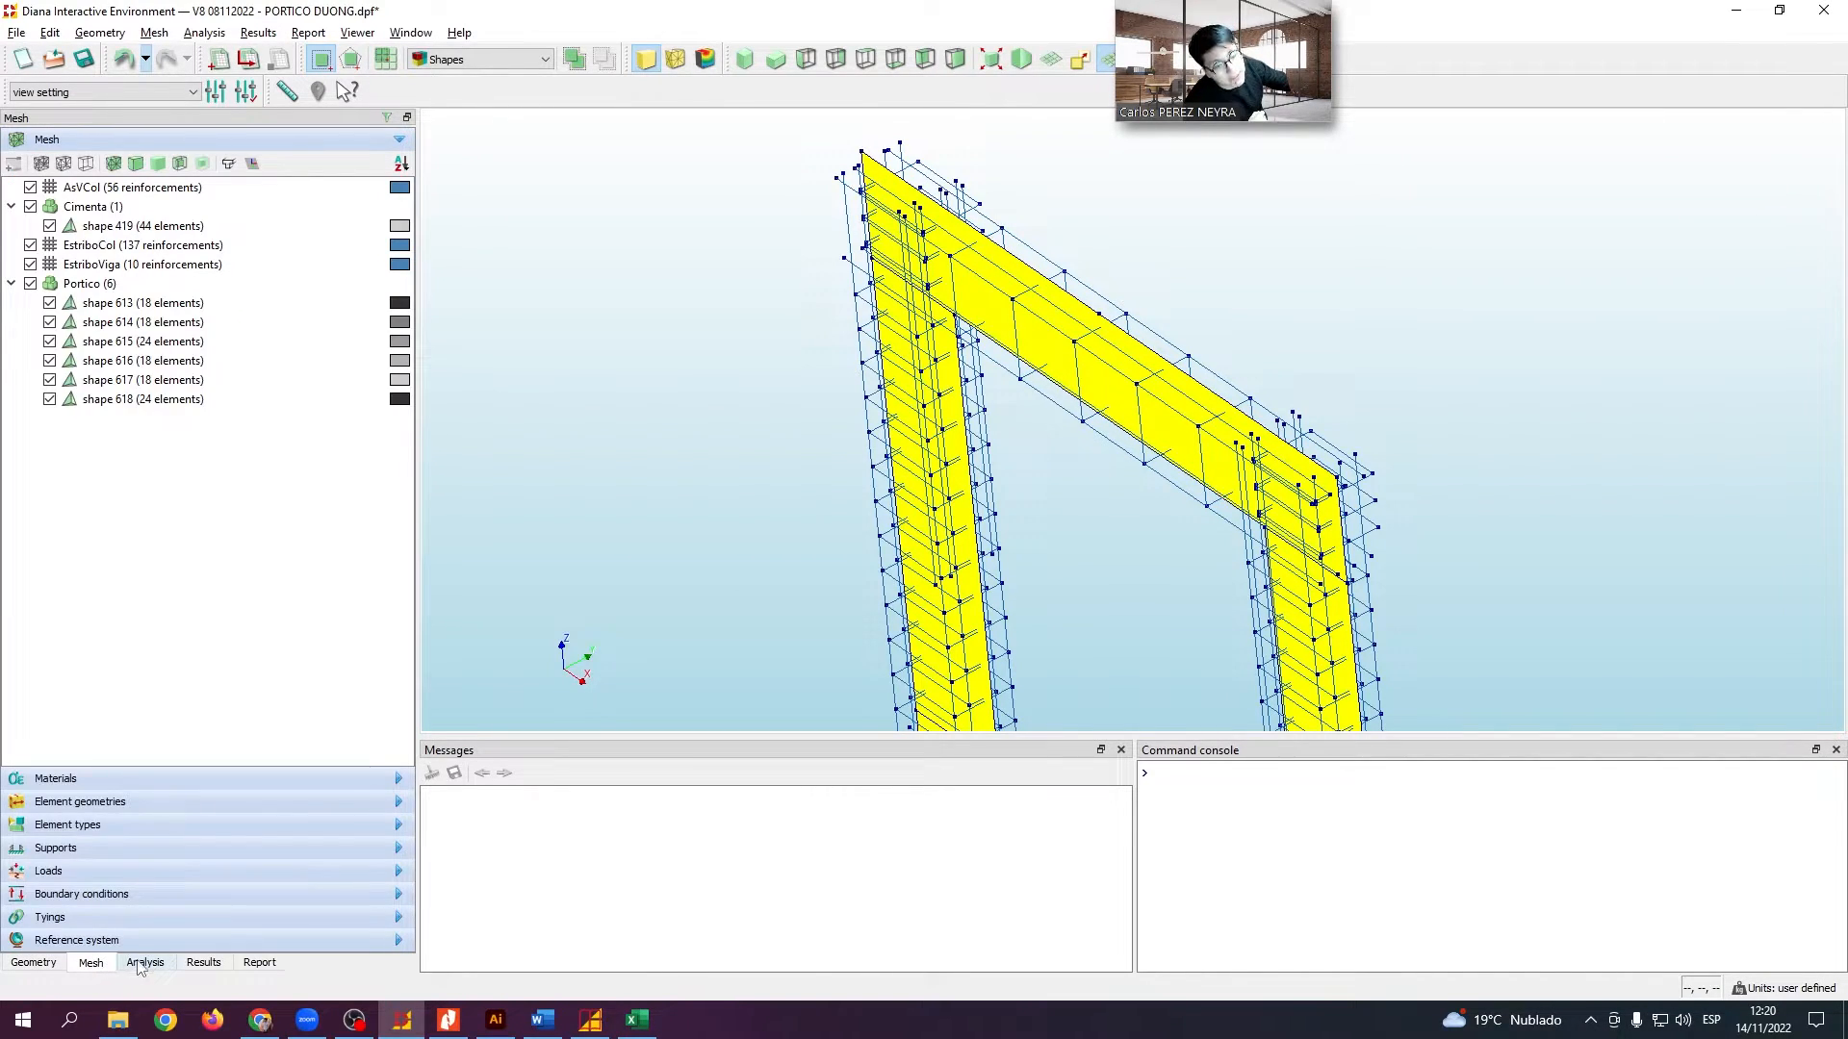
left_click(100, 32)
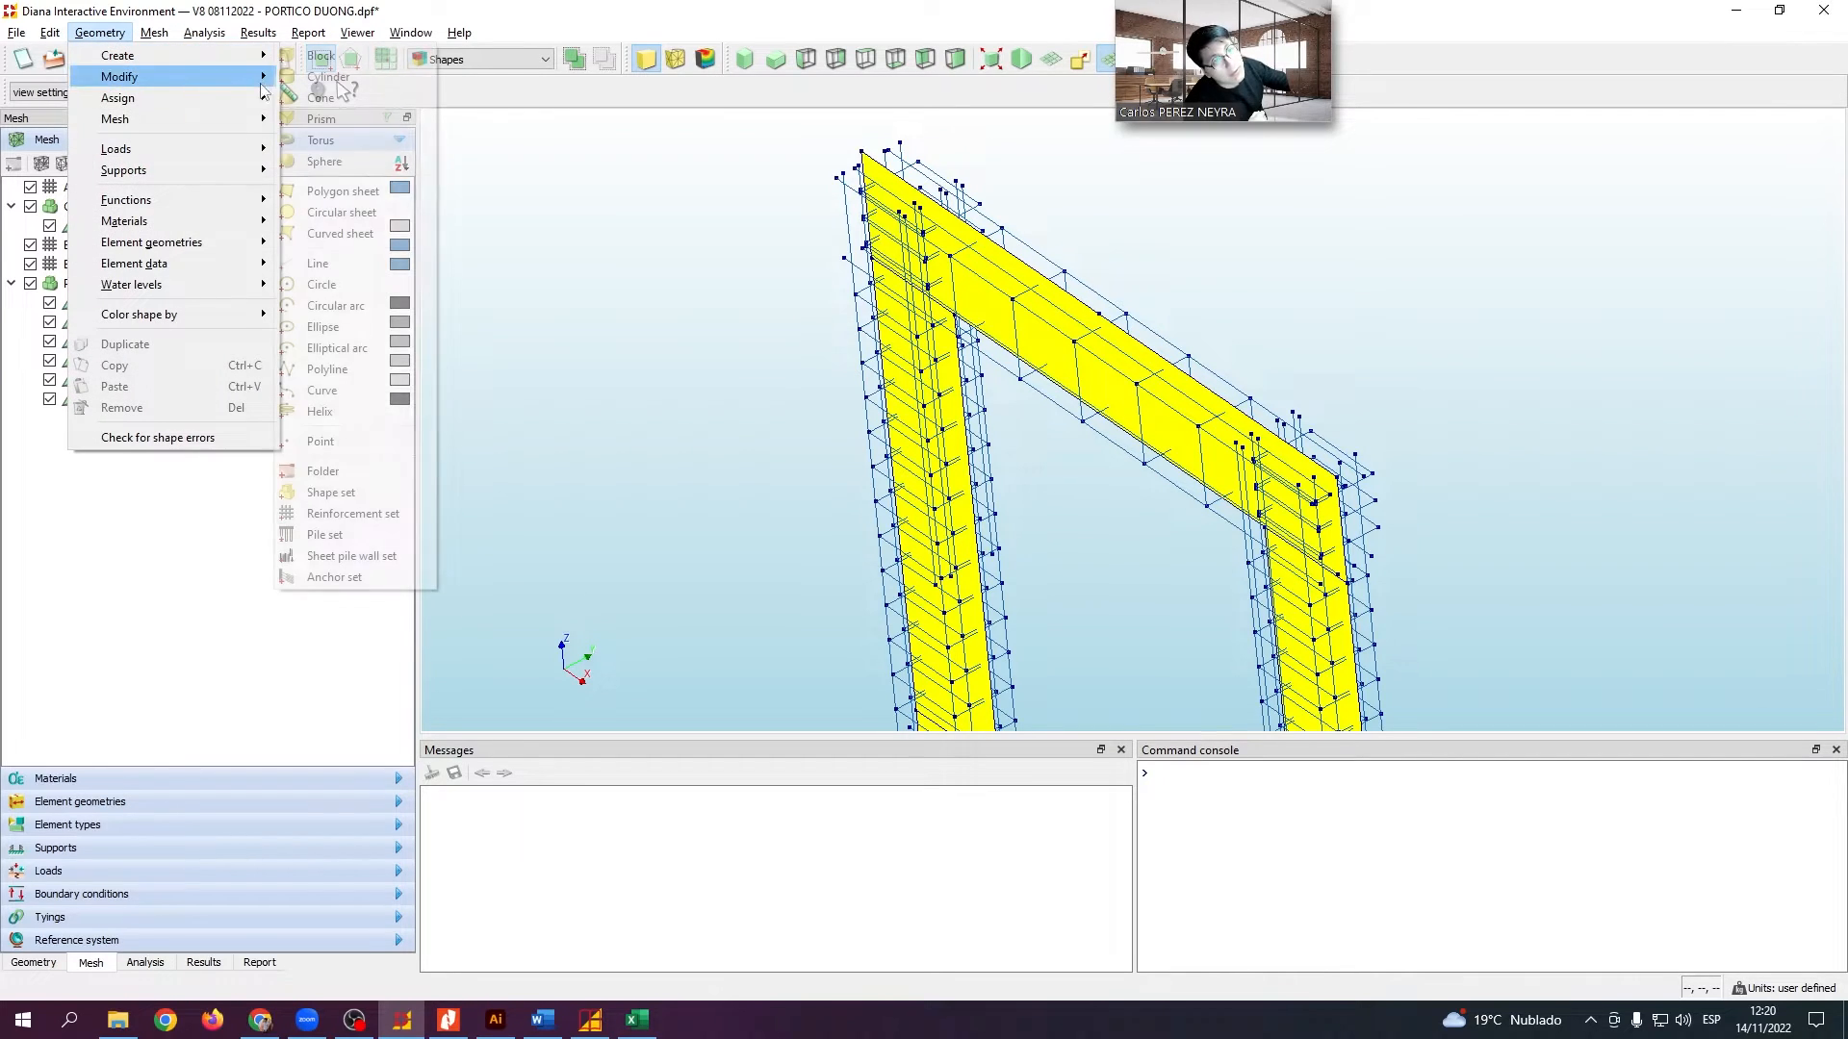
mouse_move(255, 118)
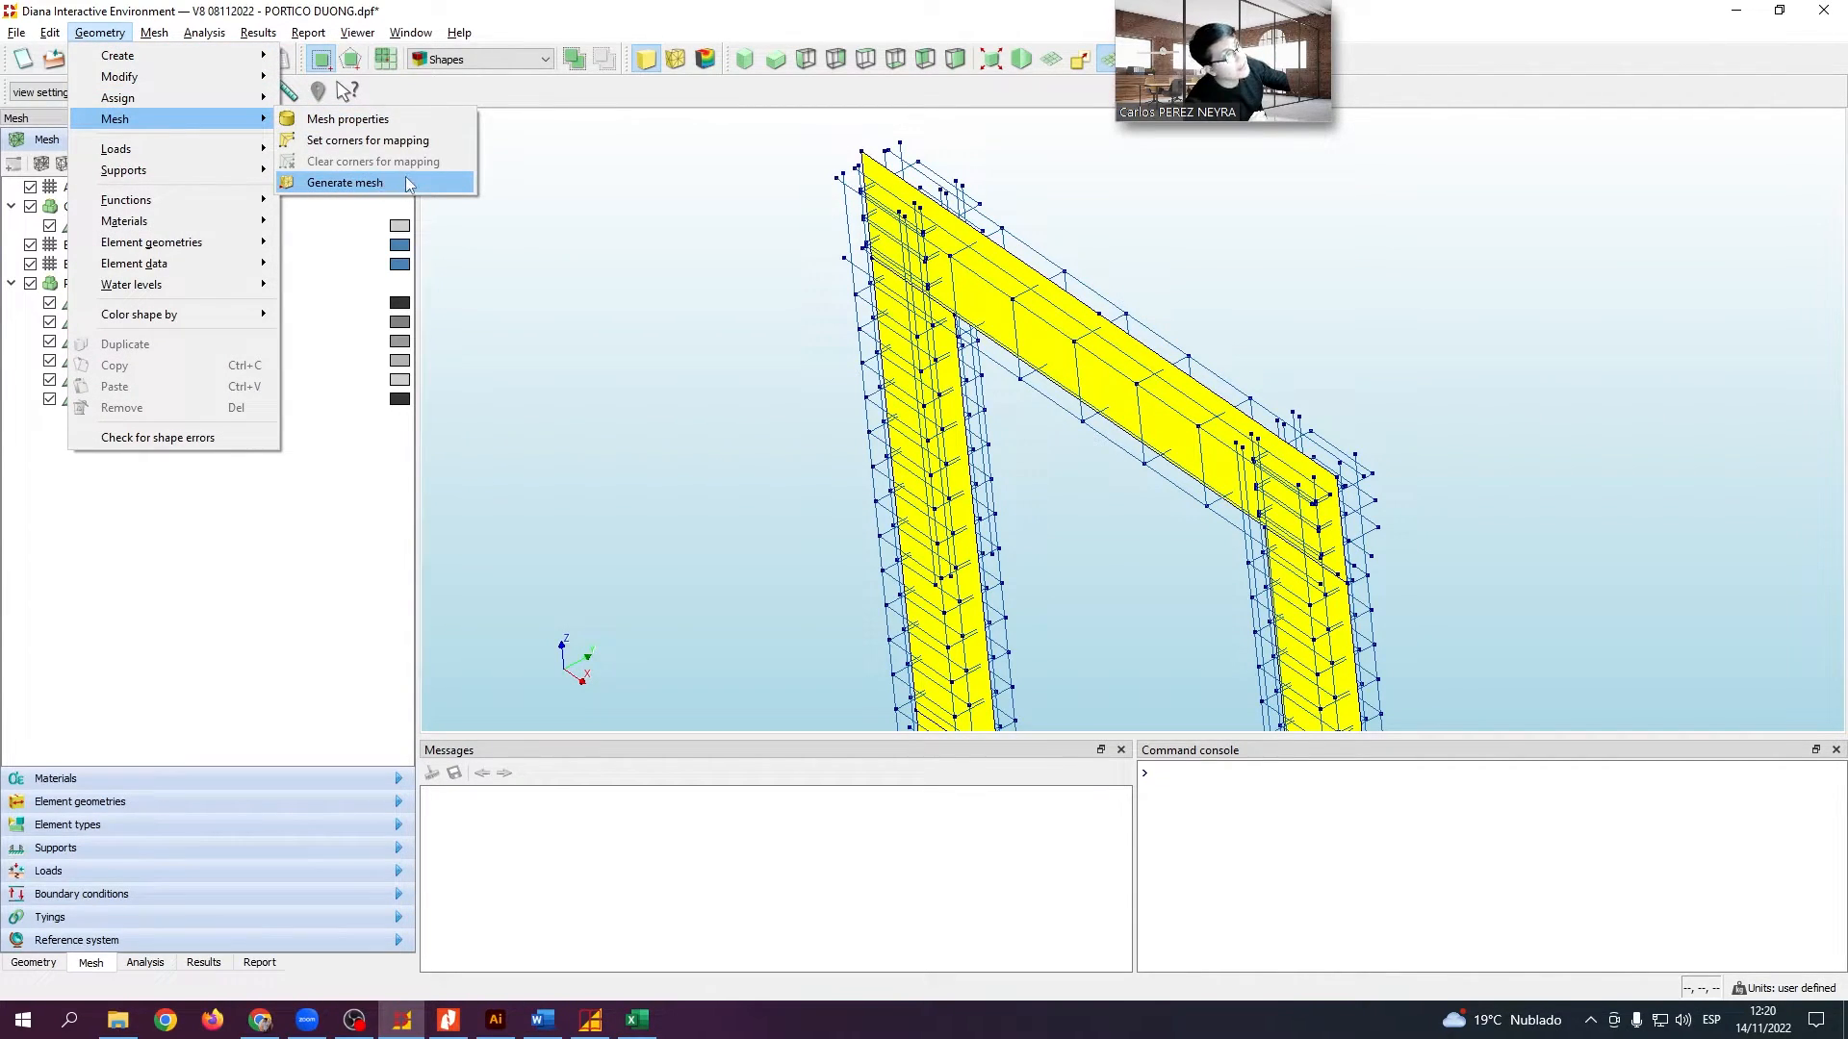
left_click(114, 963)
left_click(676, 59)
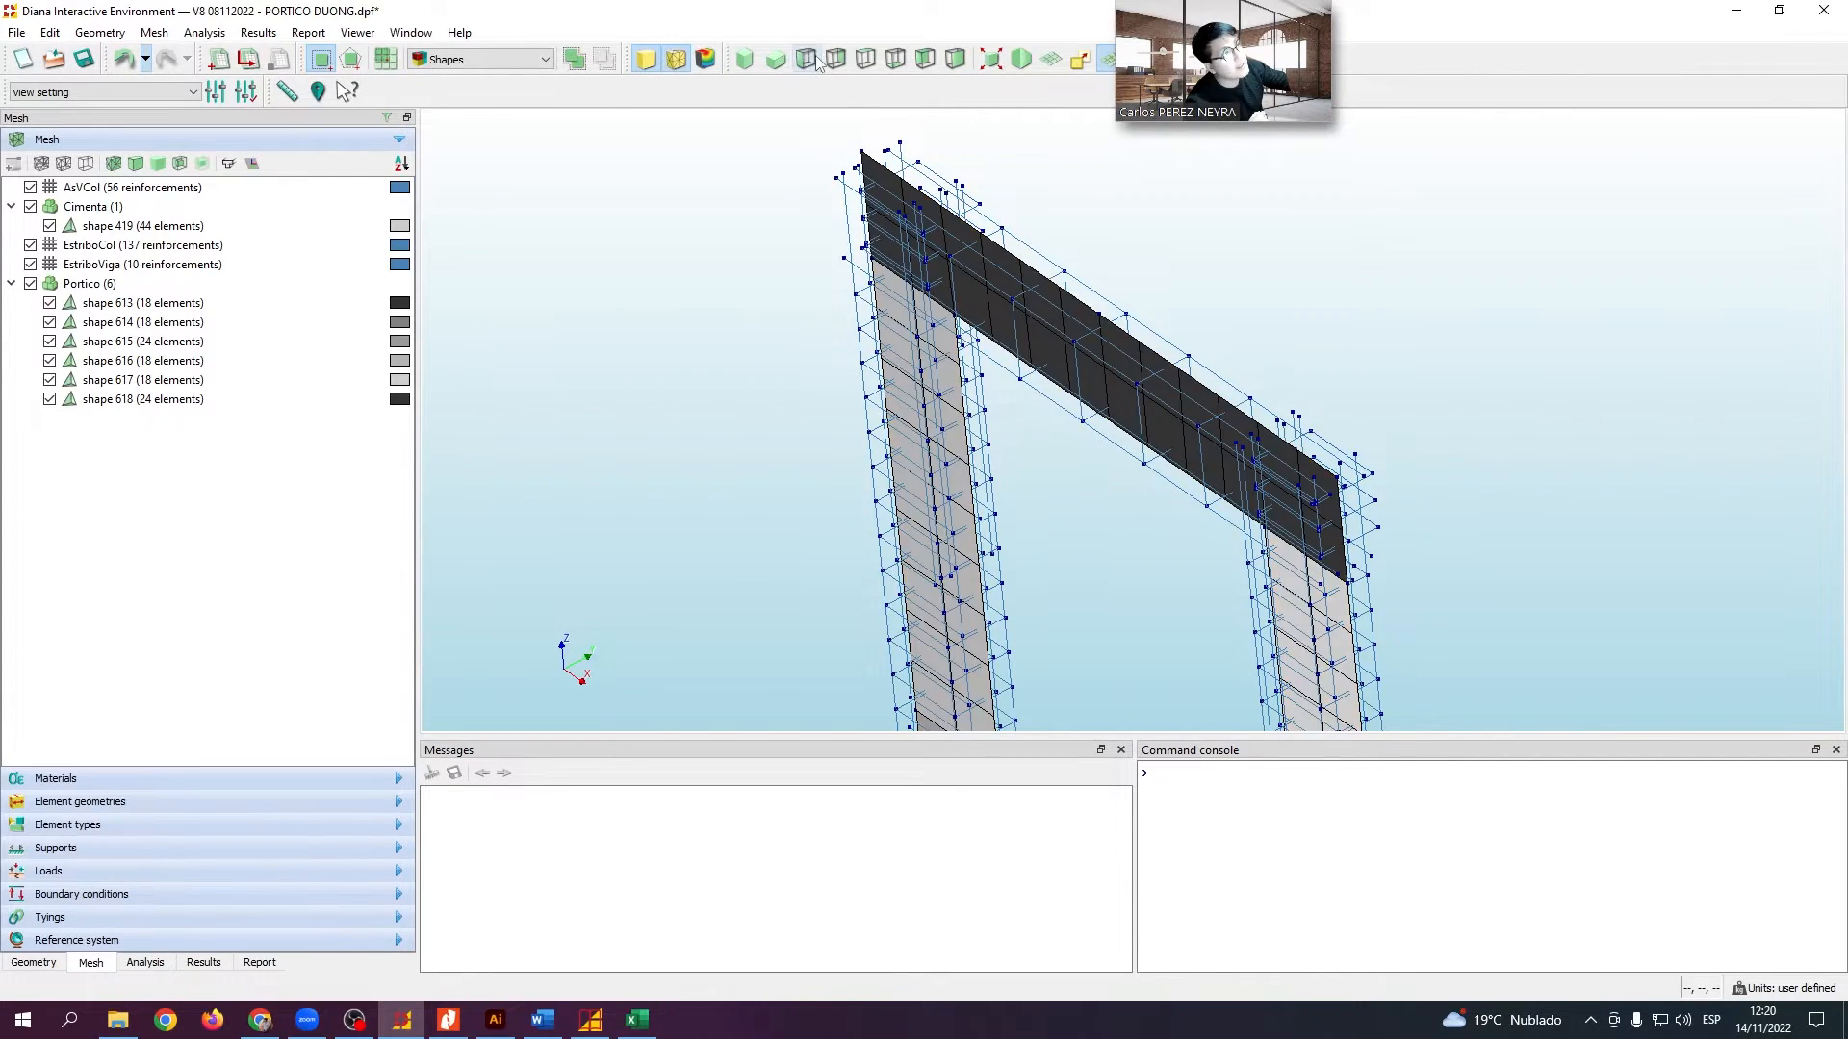
left_click(815, 59)
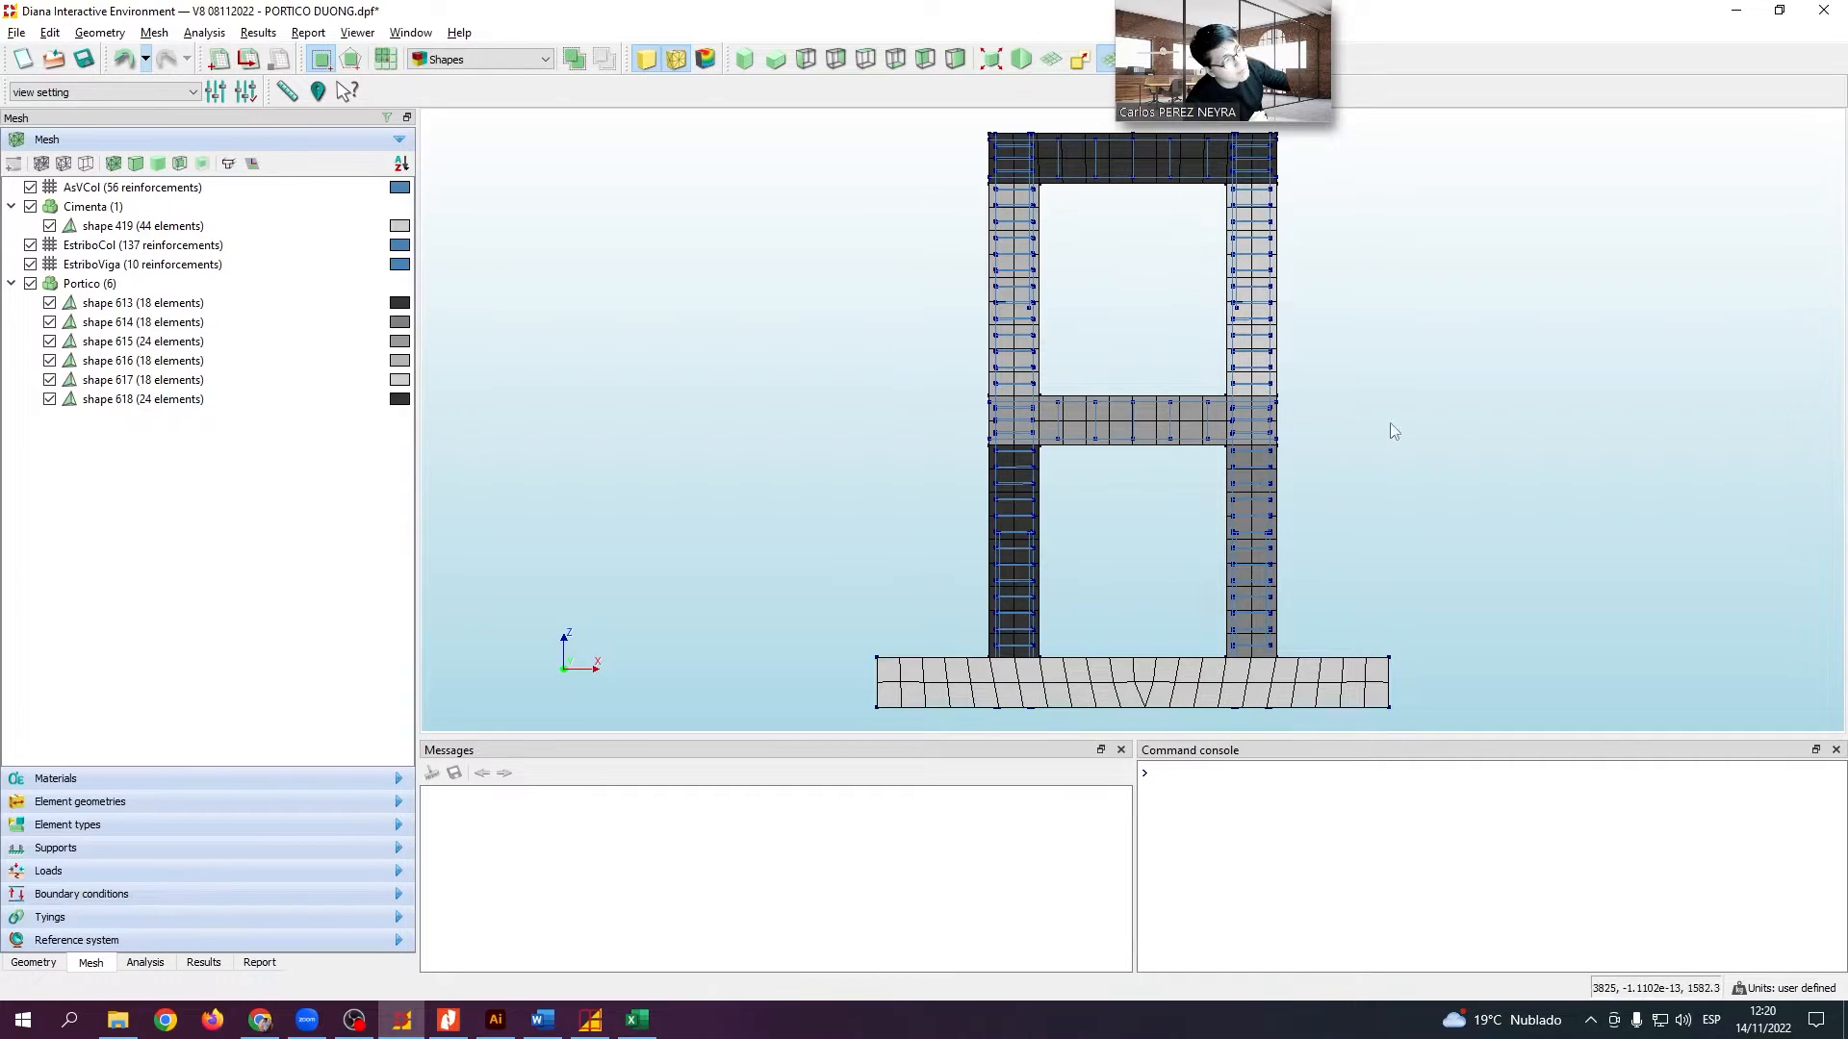
Review the structure of Analysis1 and the options for adding commands to it, without adding any
left_click(145, 964)
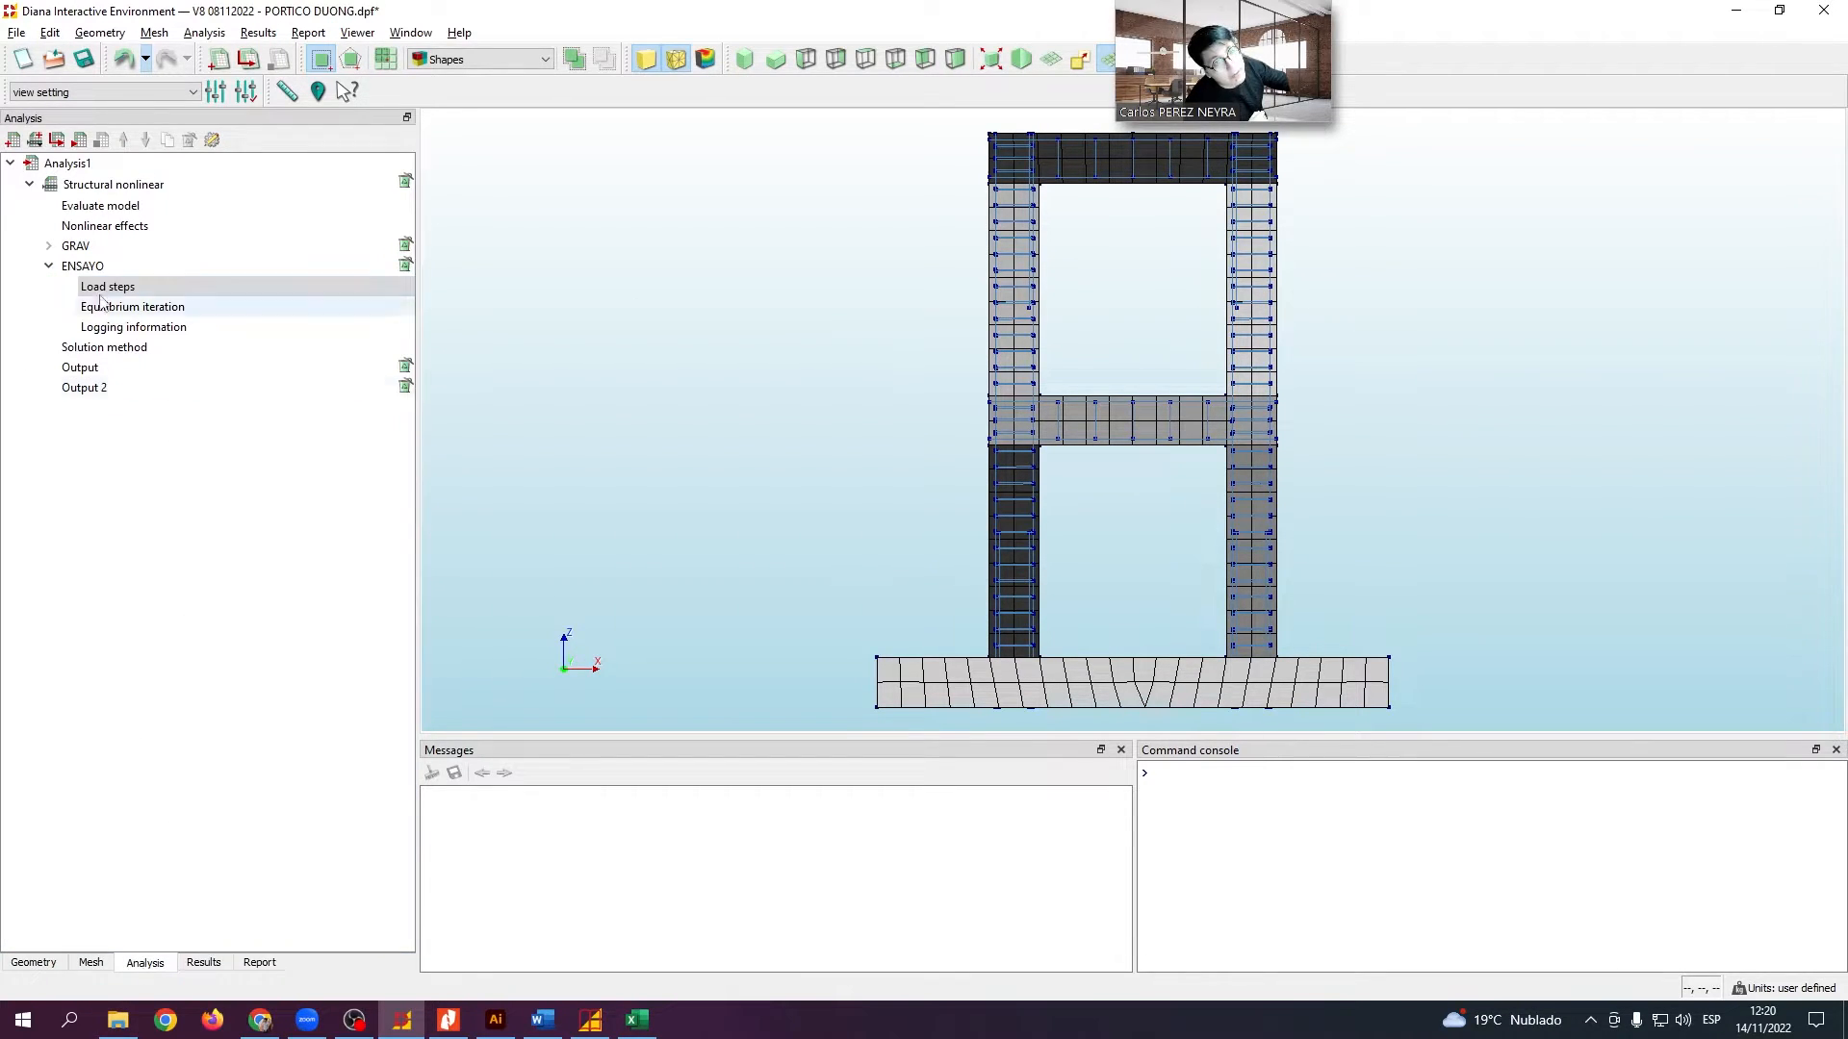
left_click(11, 164)
left_click(13, 164)
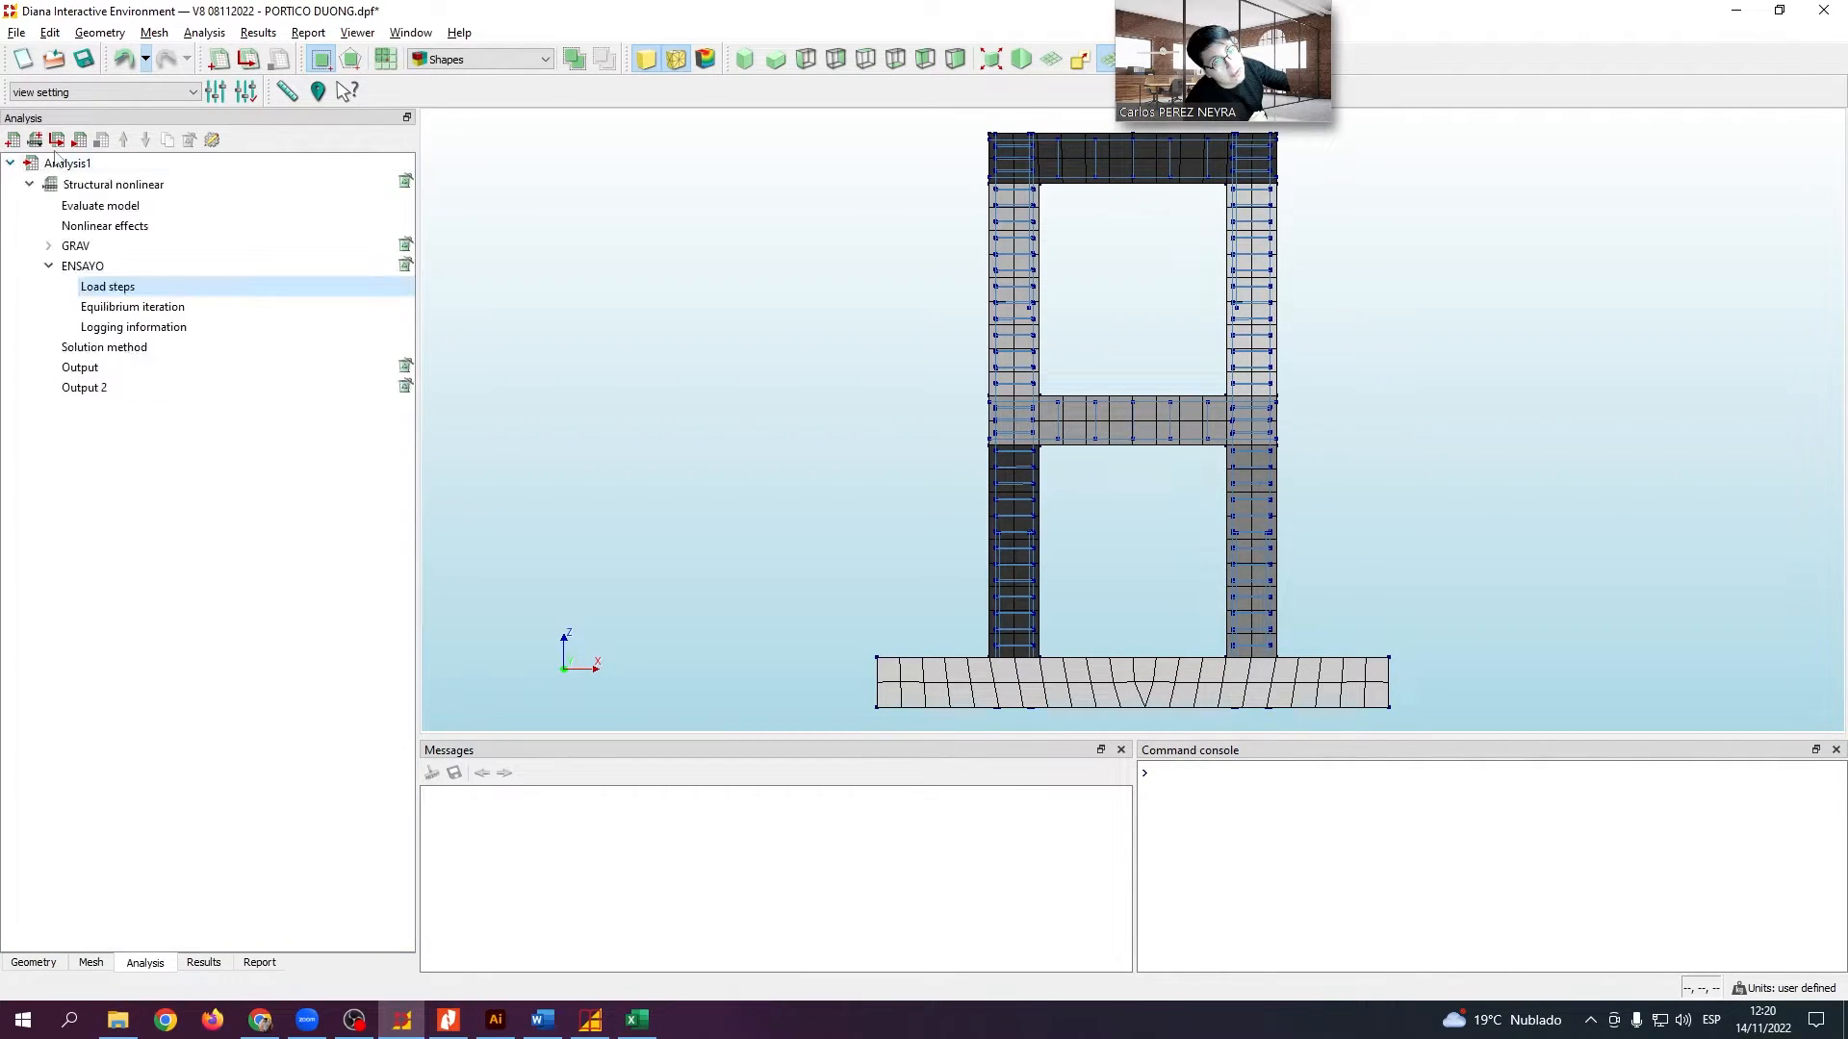
right_click(95, 170)
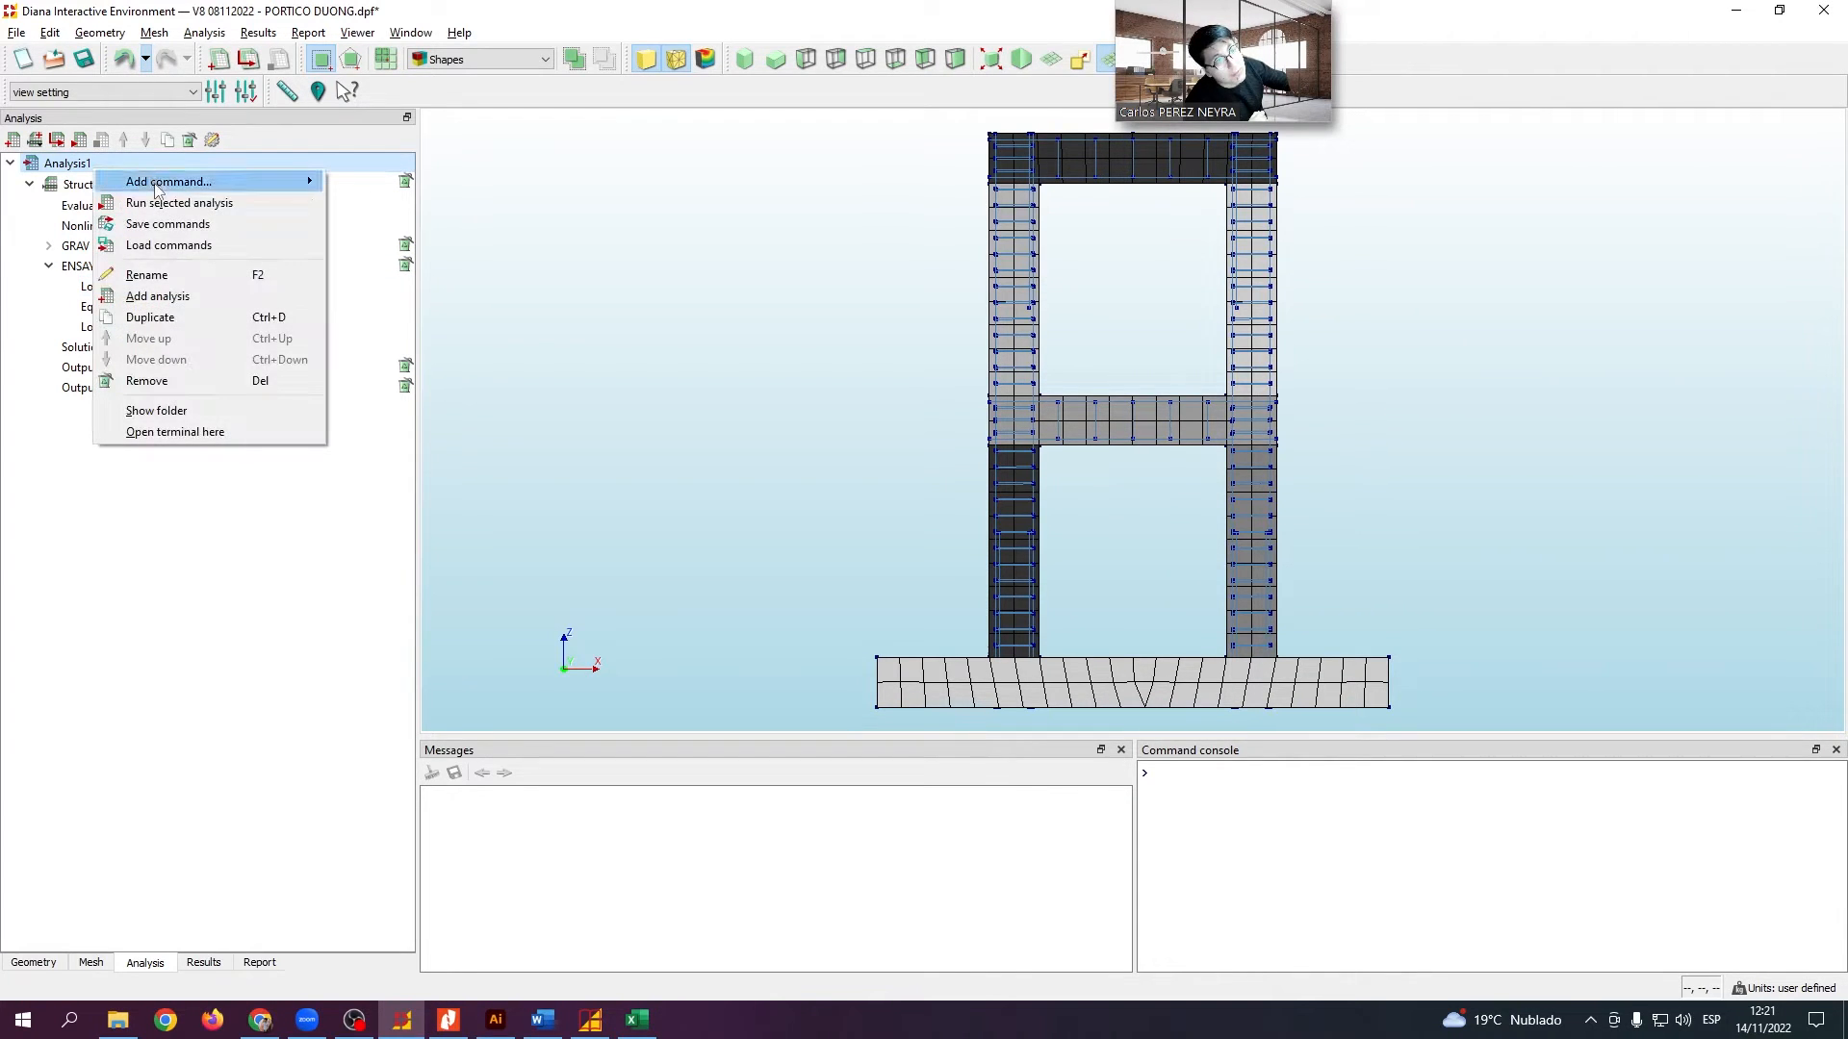
mouse_move(289, 181)
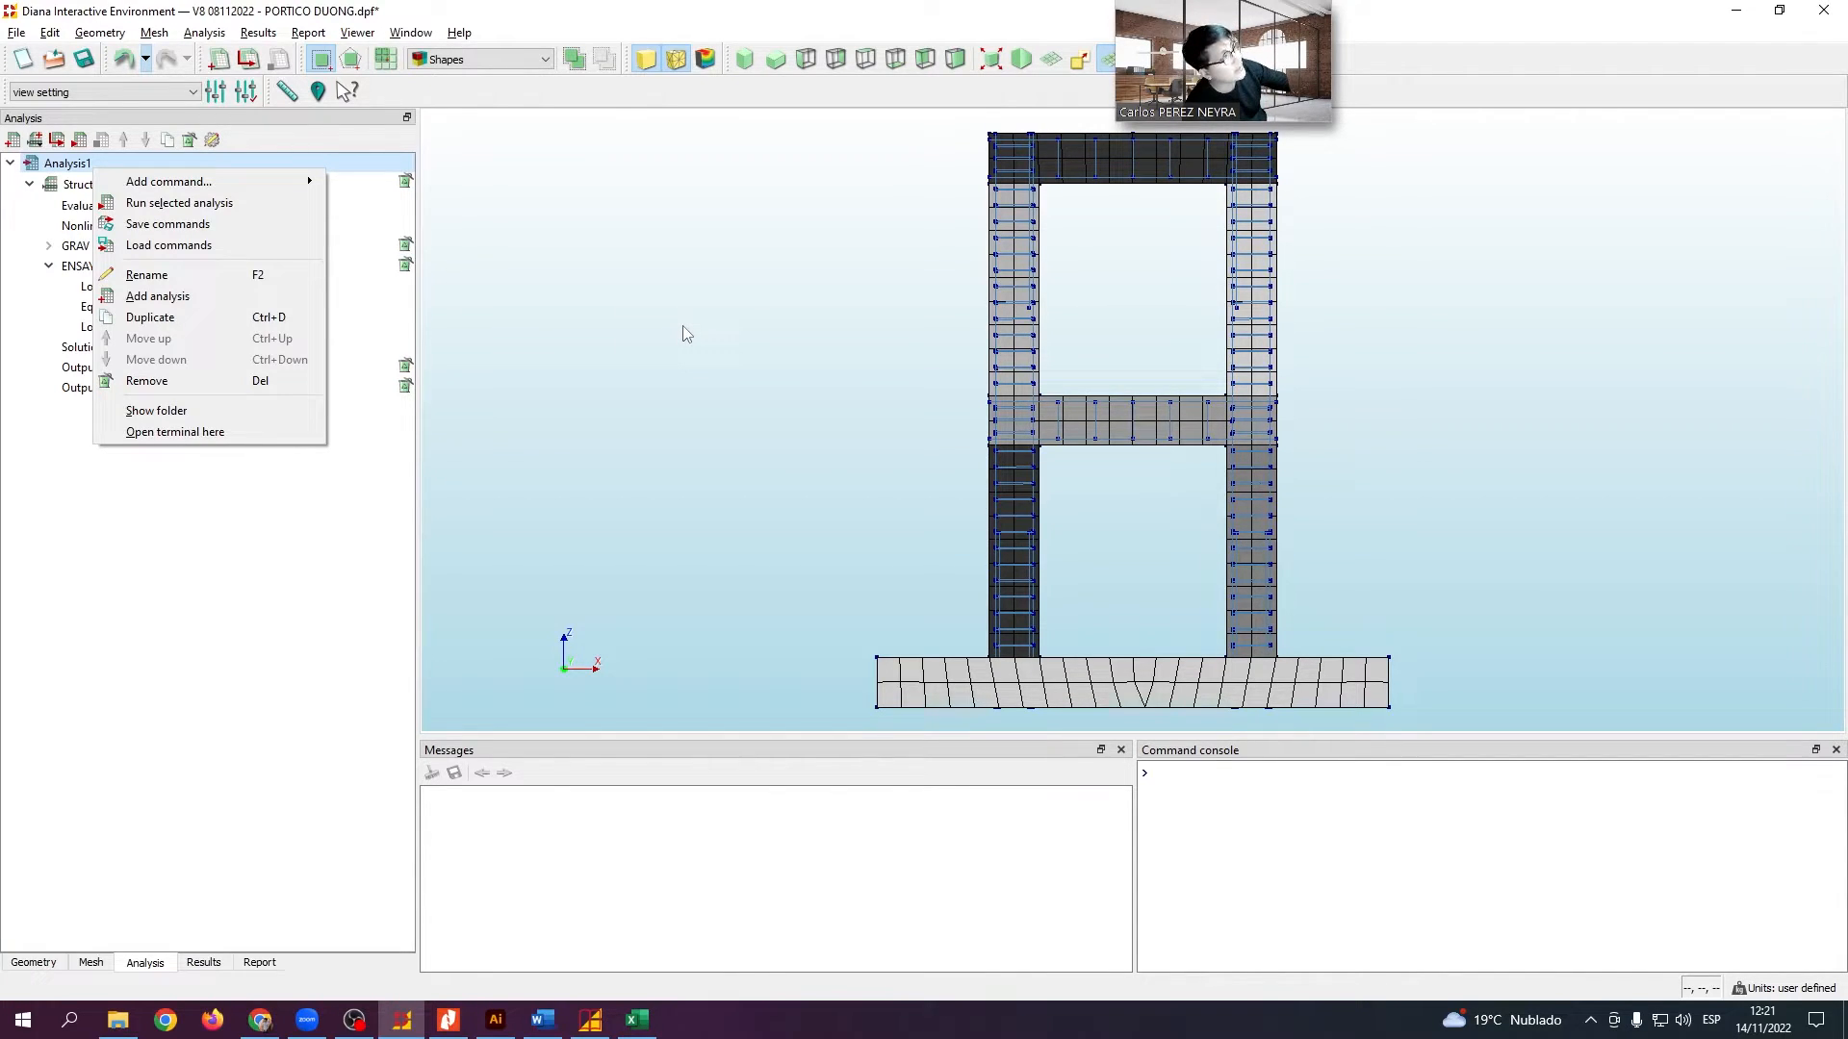
left_click(575, 297)
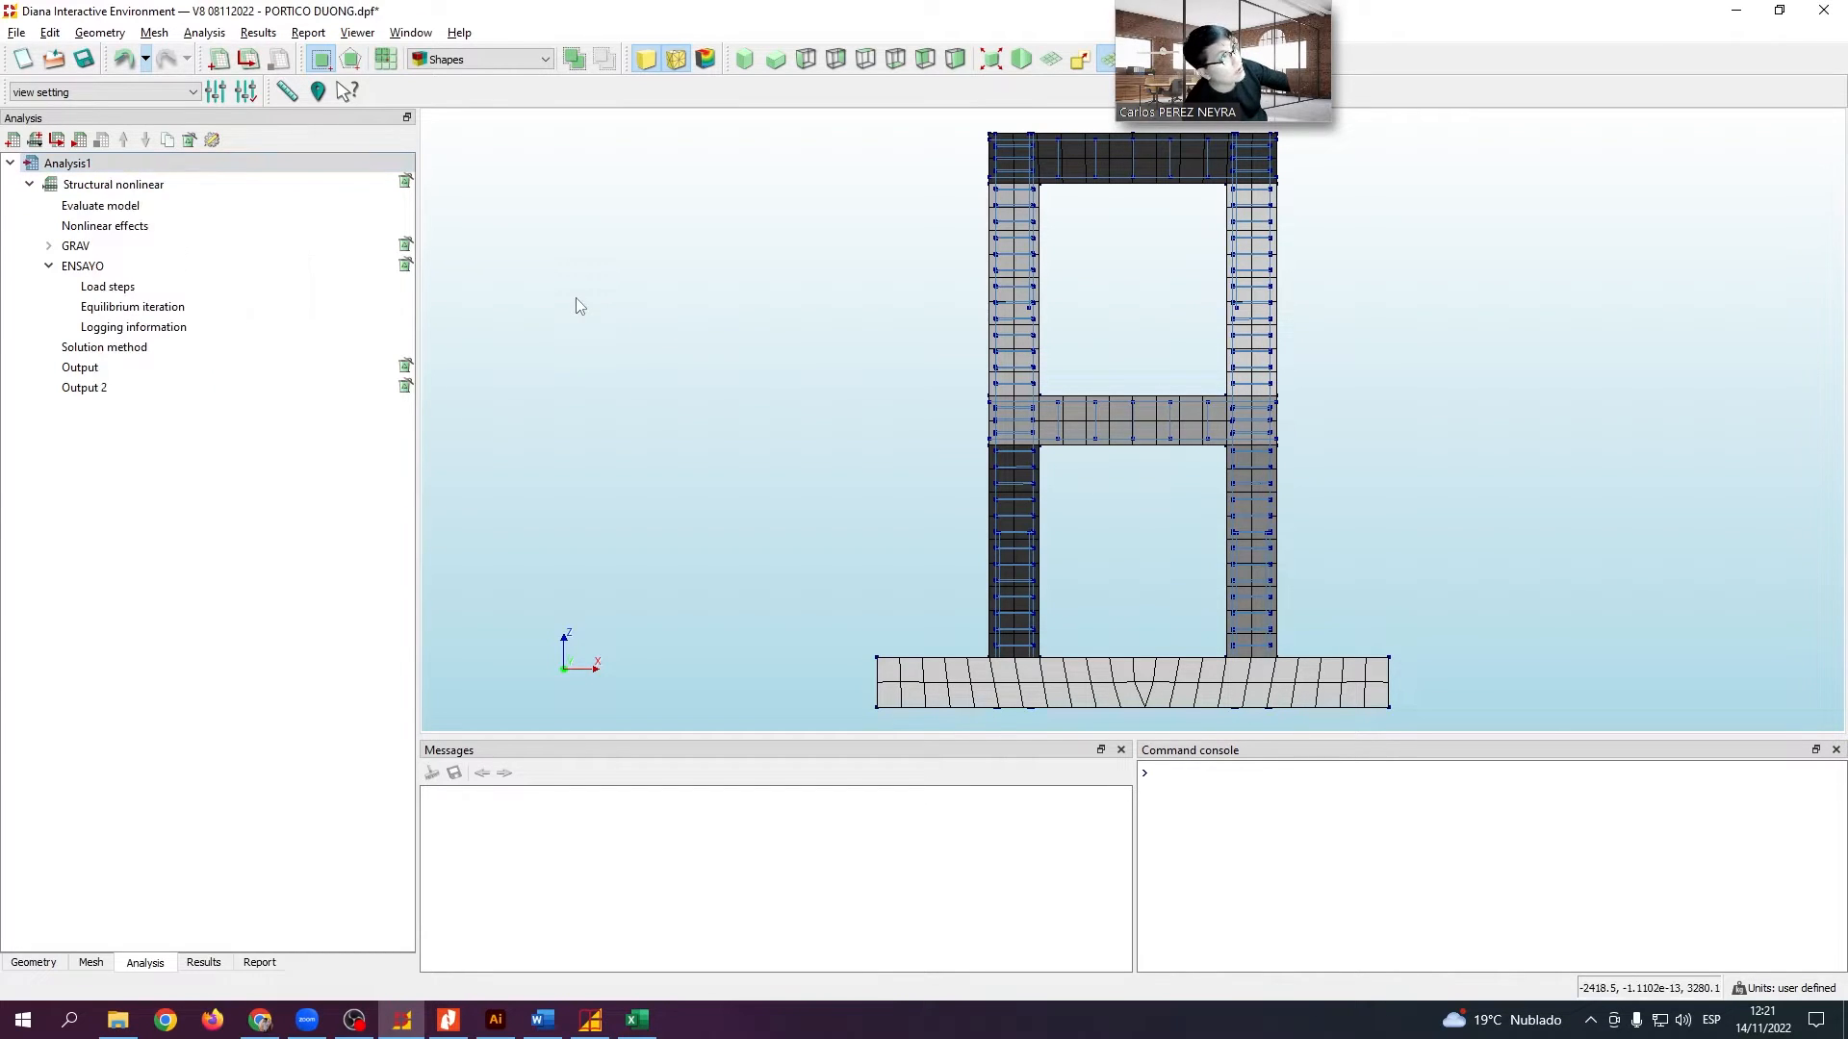
Review the GRAV block's commands and the execute-steps and output options that can be added to the Structural nonlinear command, without adding any
left_click(49, 246)
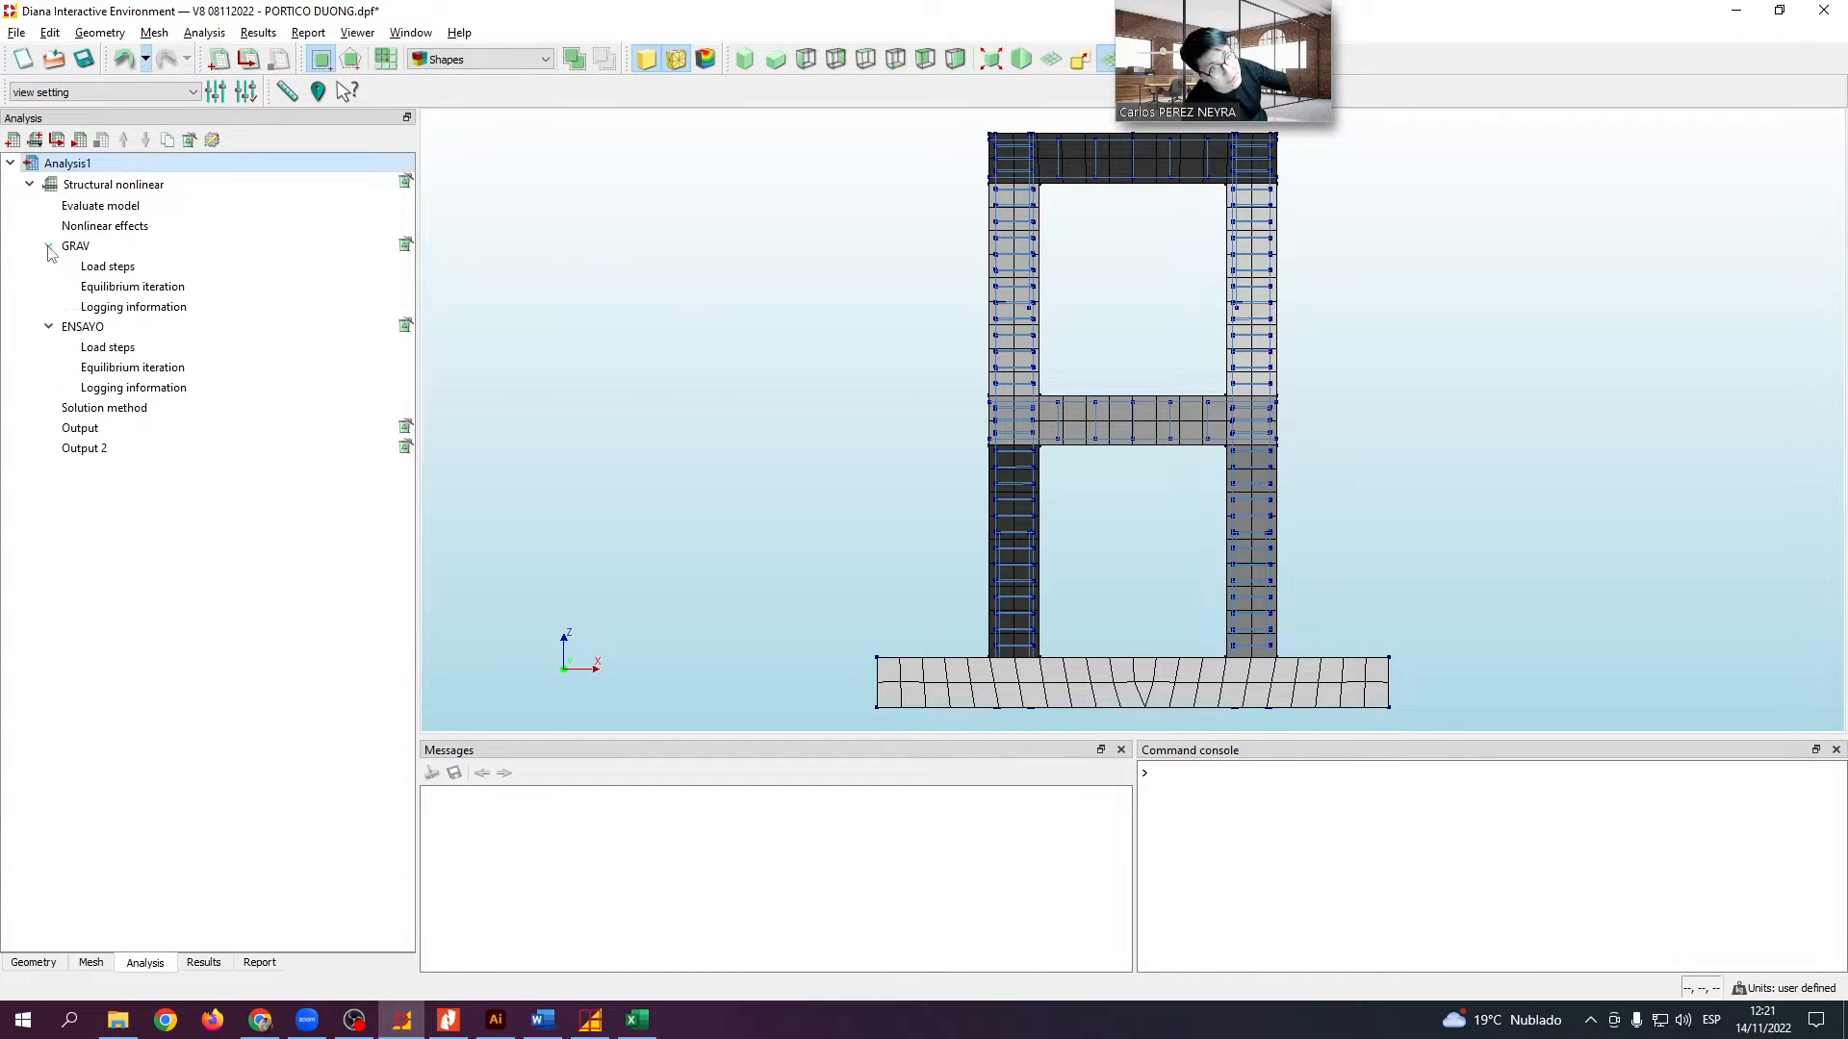
left_click(80, 247)
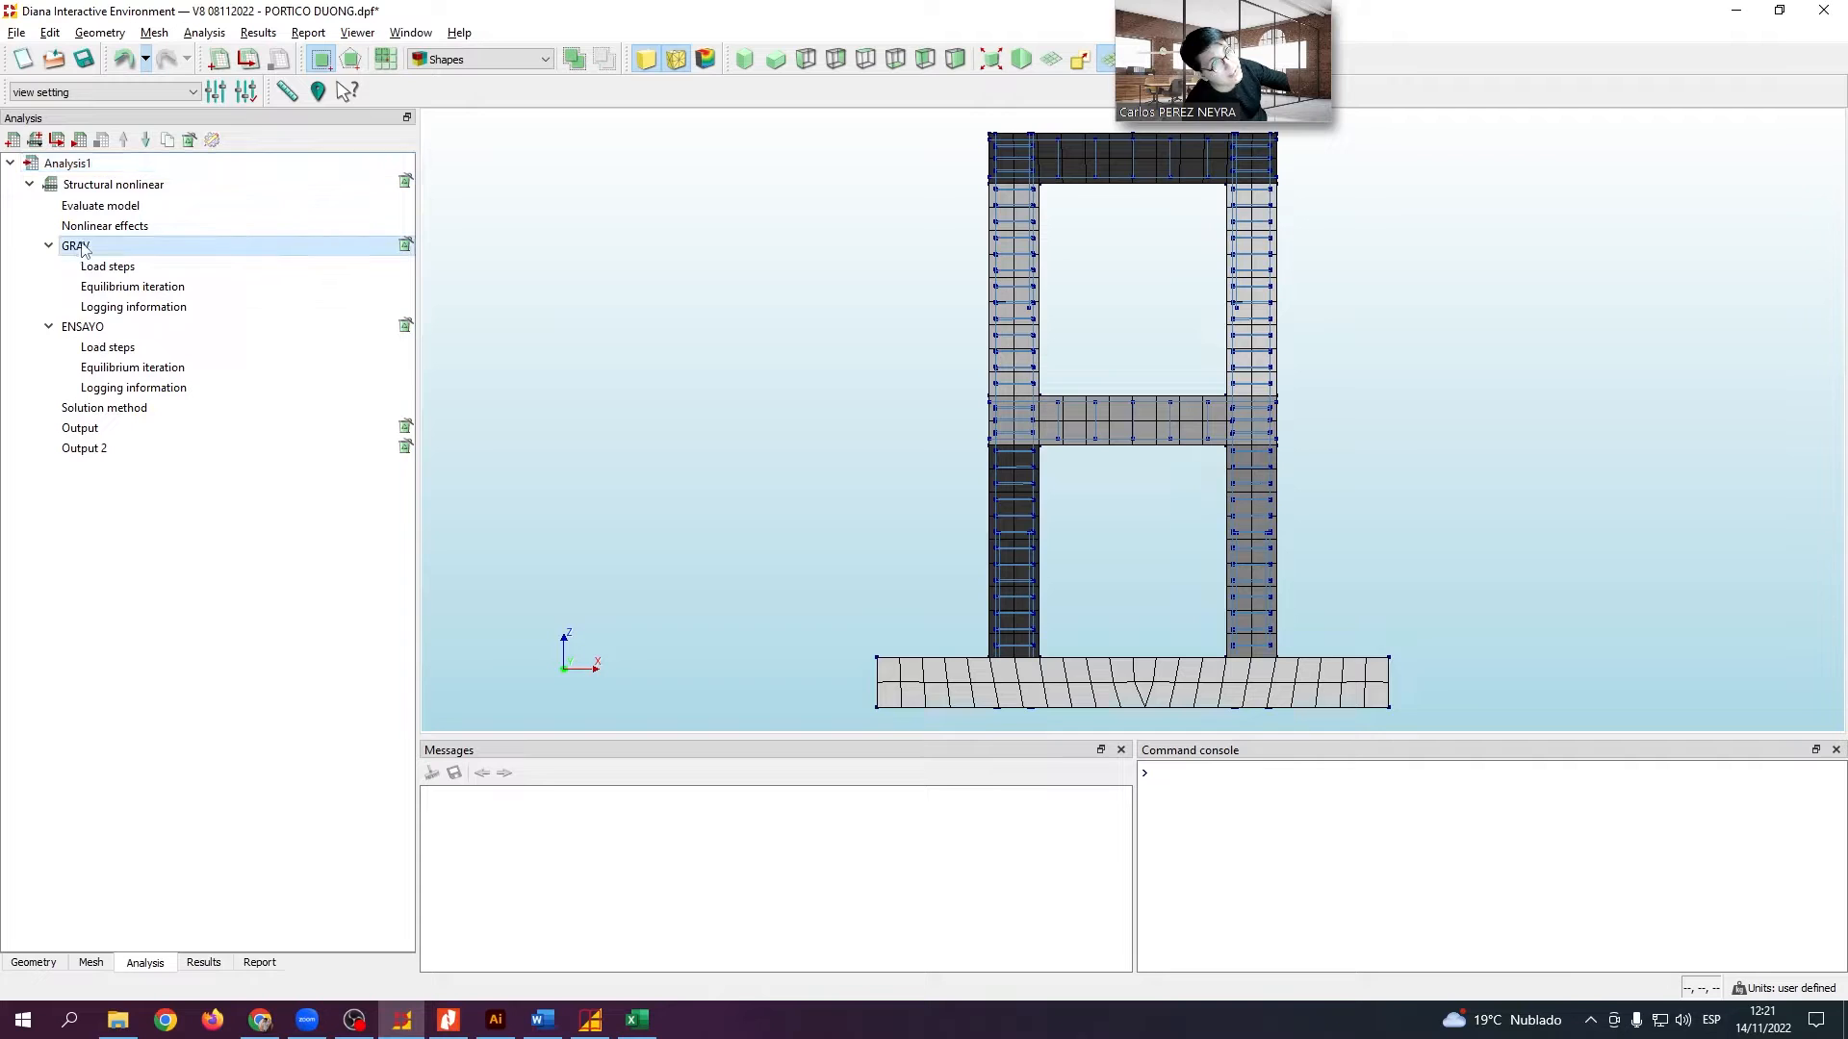
right_click(163, 183)
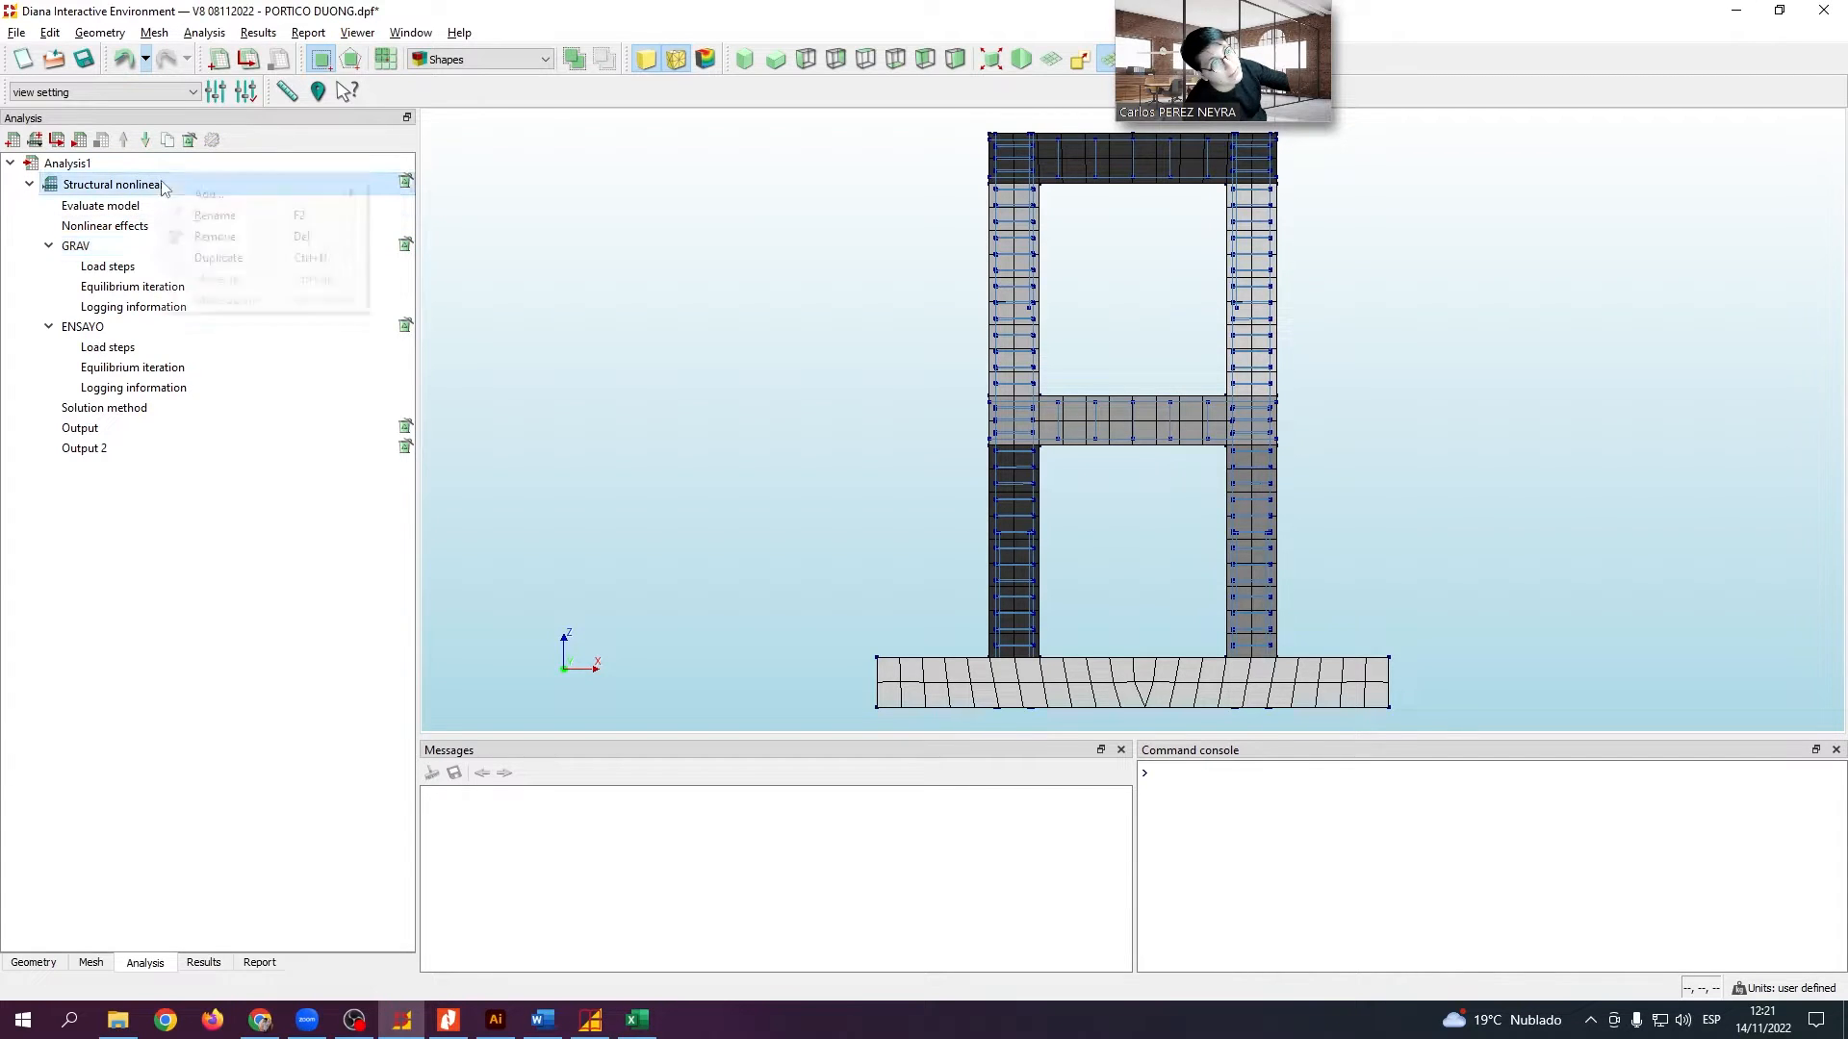
mouse_move(344, 196)
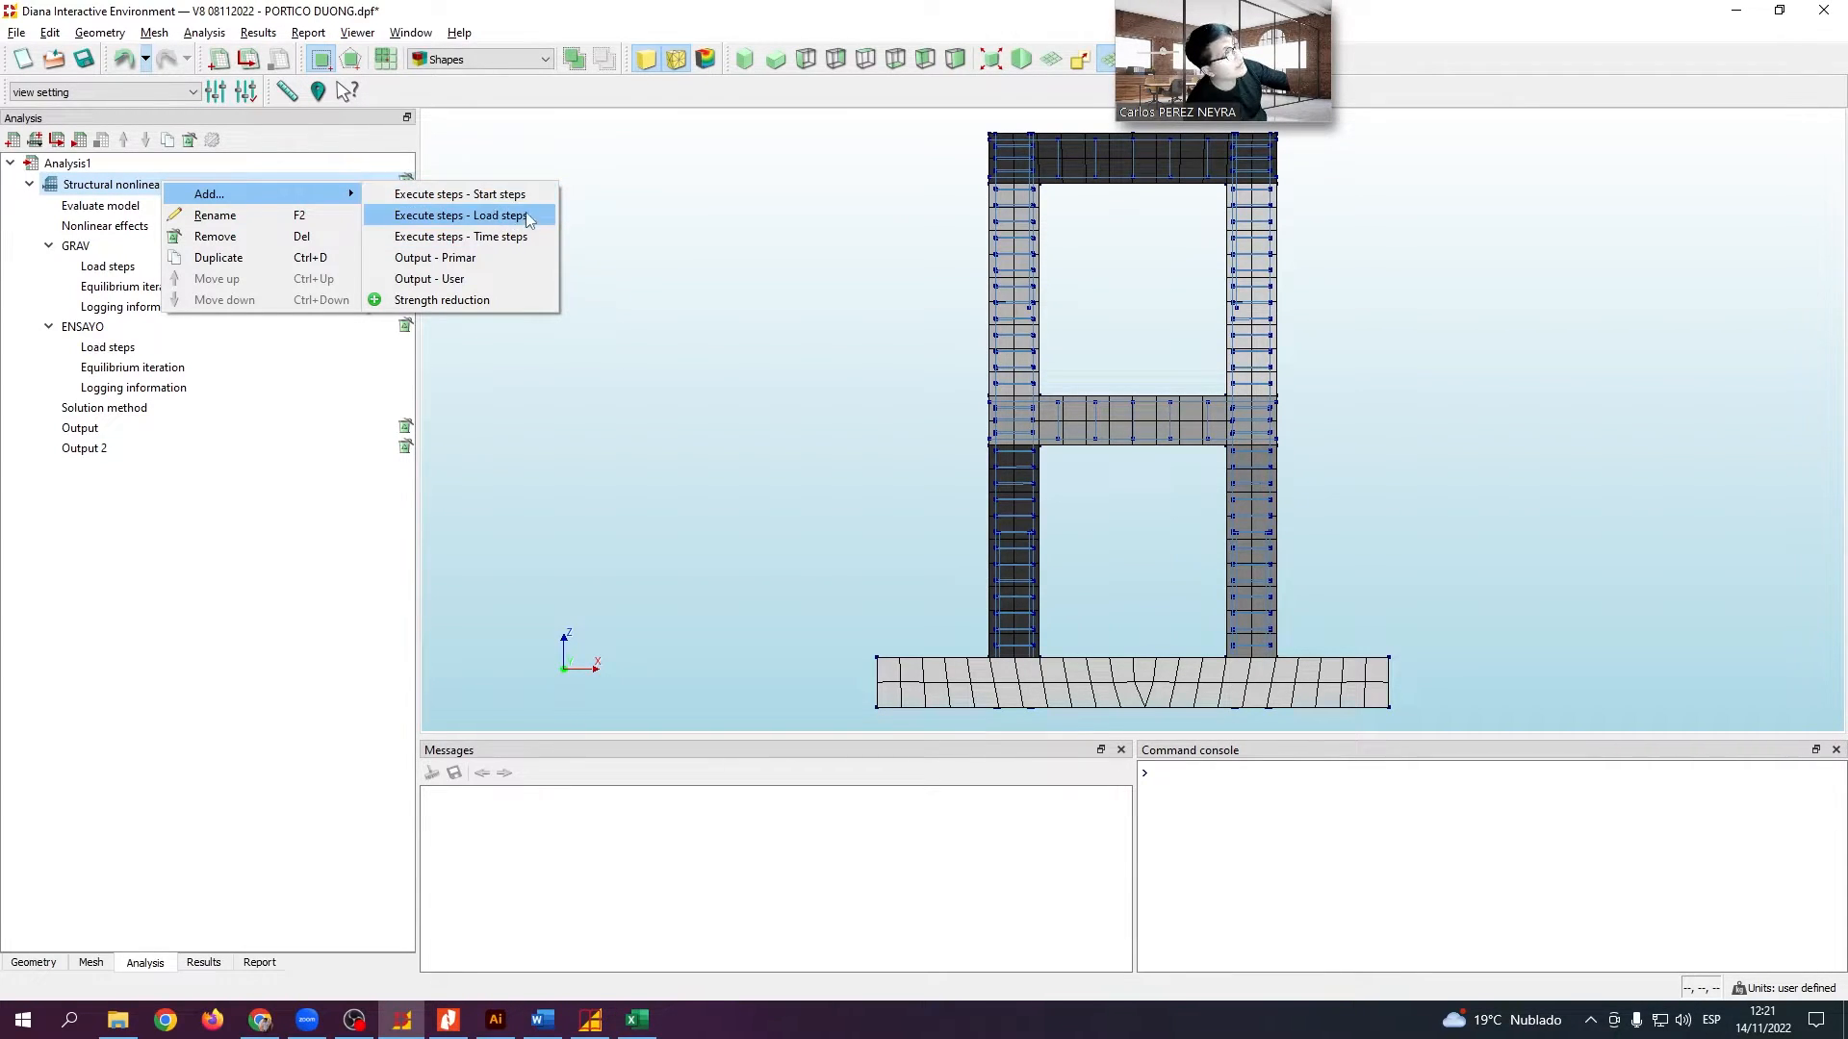
left_click(113, 189)
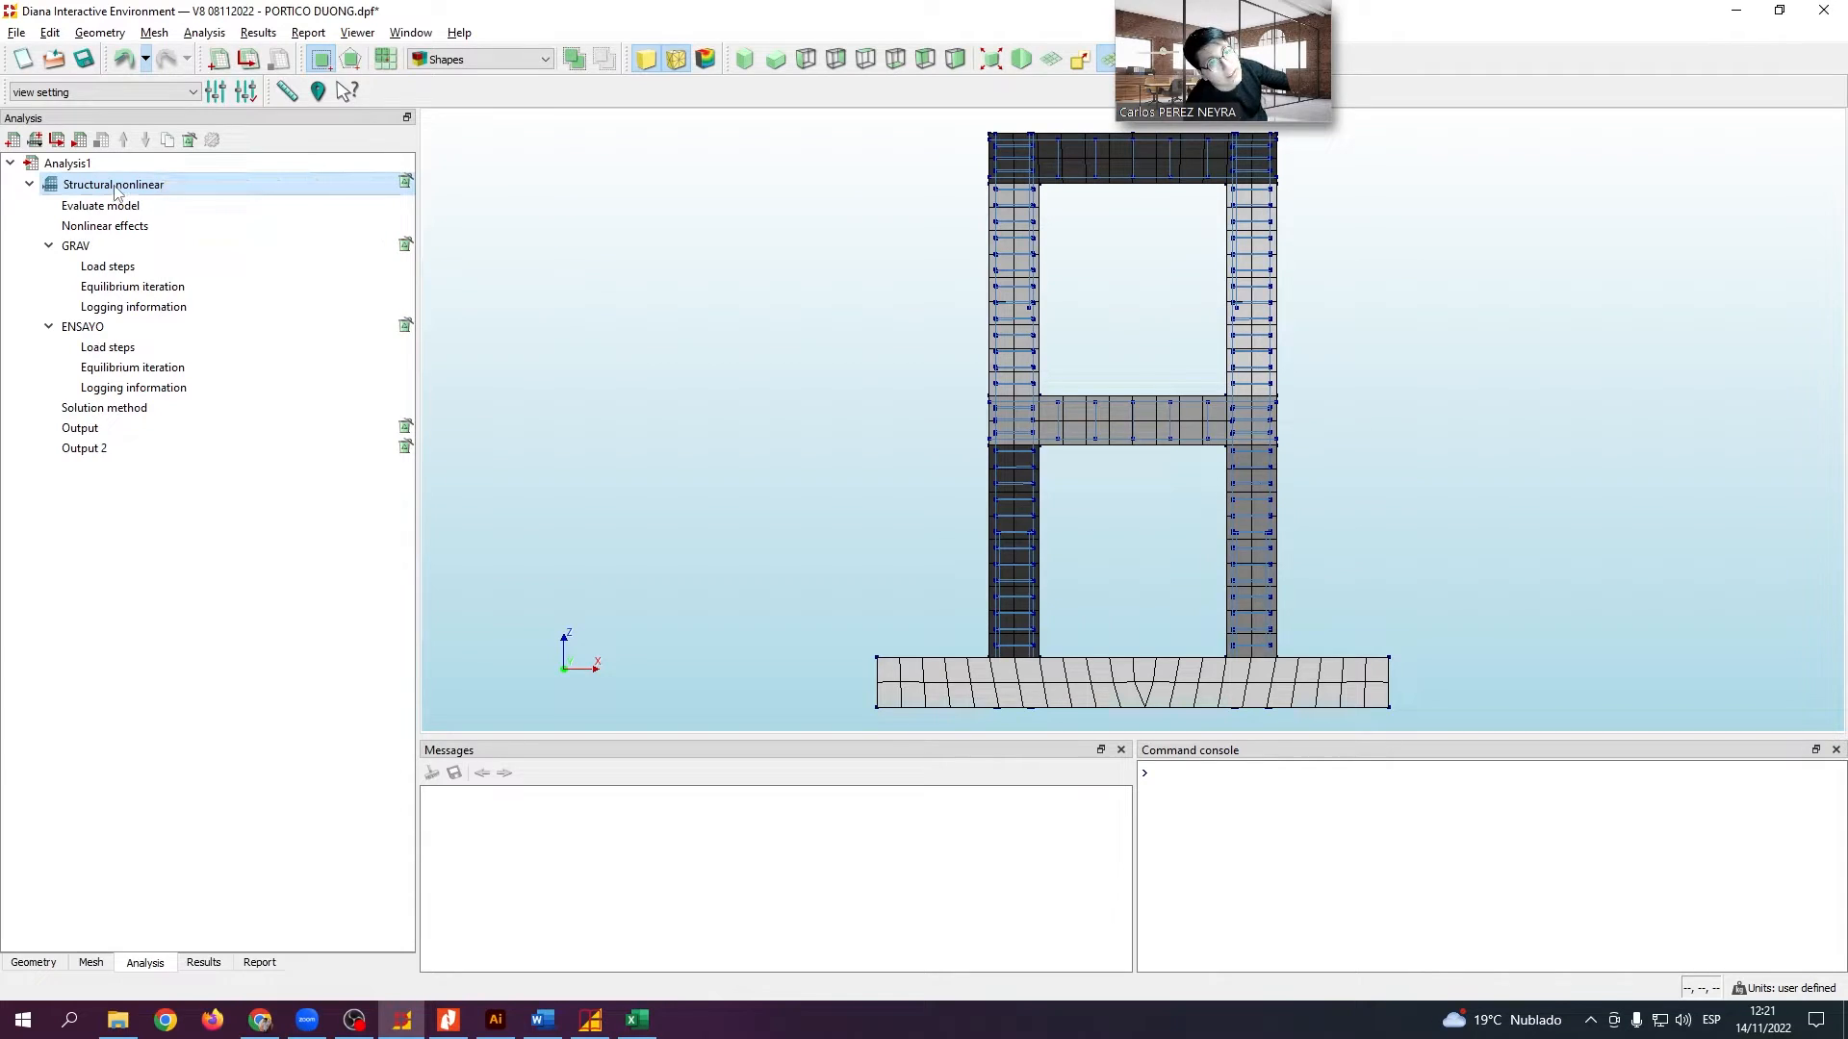
left_click(106, 247)
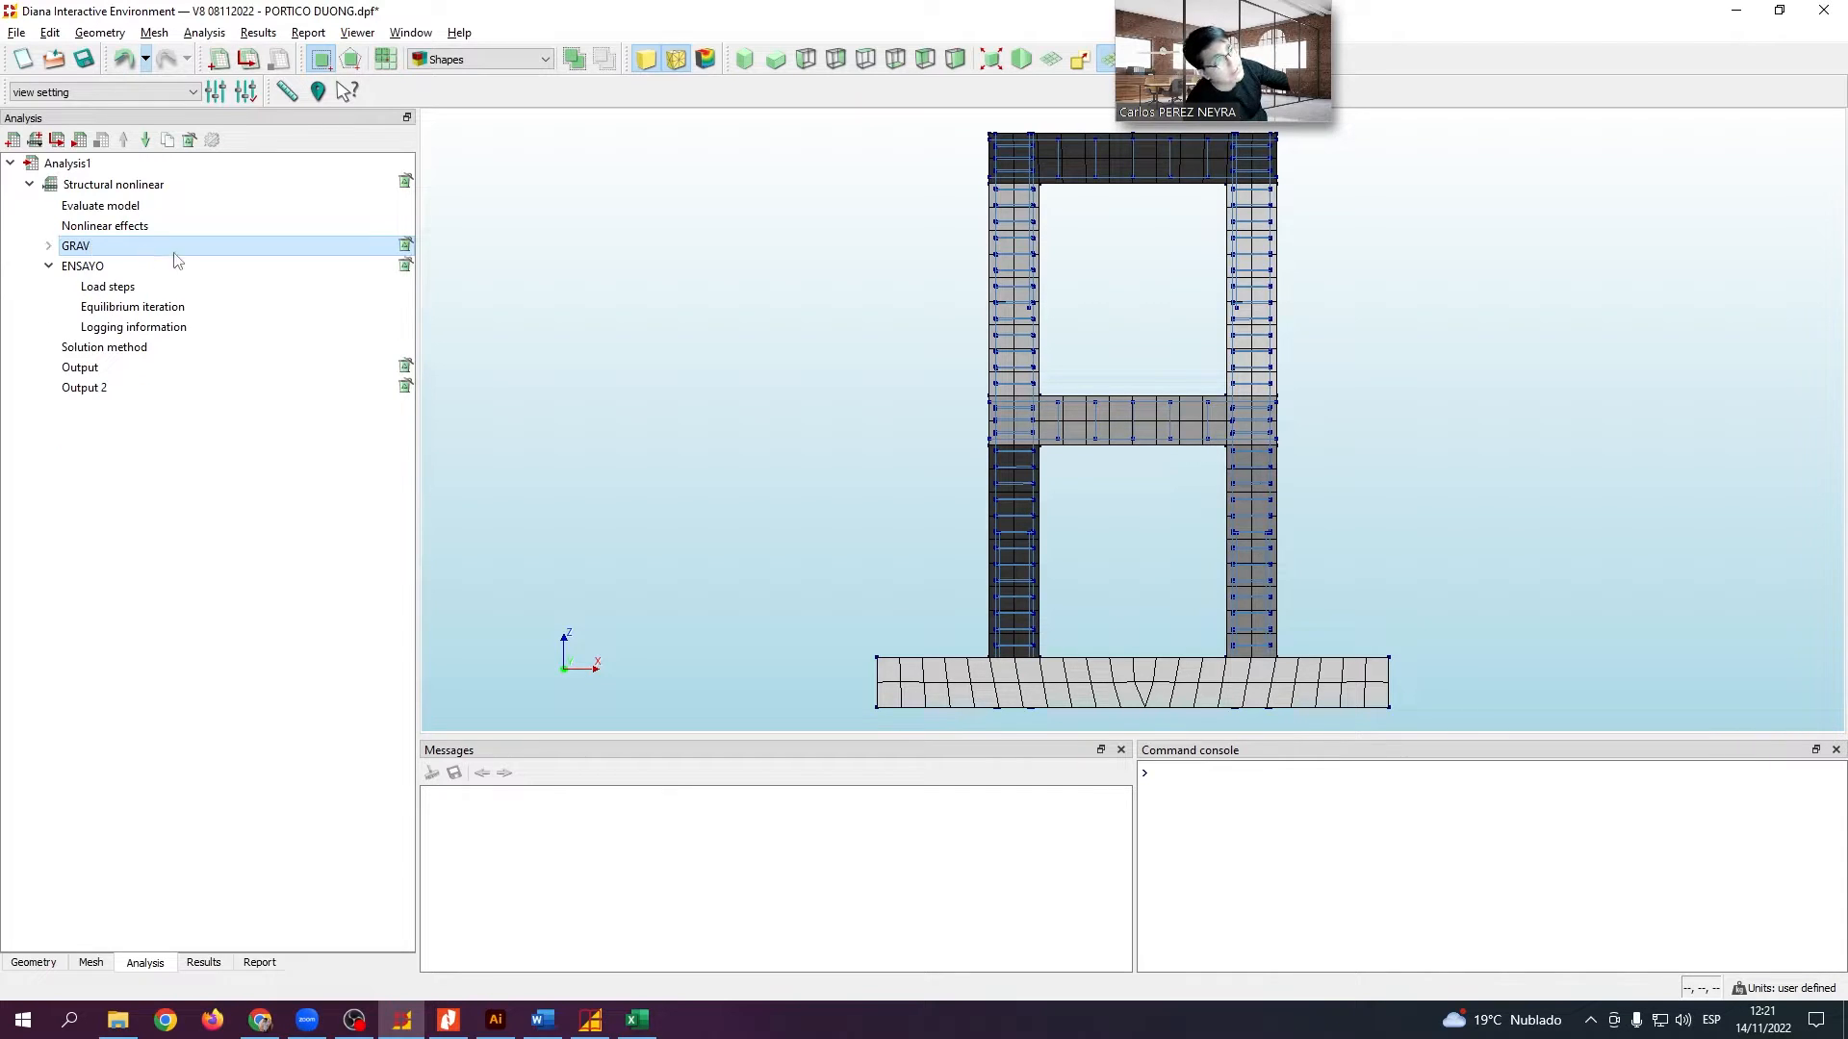
Inspect the load set and user-specified step sizes in the Load steps properties of GRAV and of ENSAYO
double_click(87, 269)
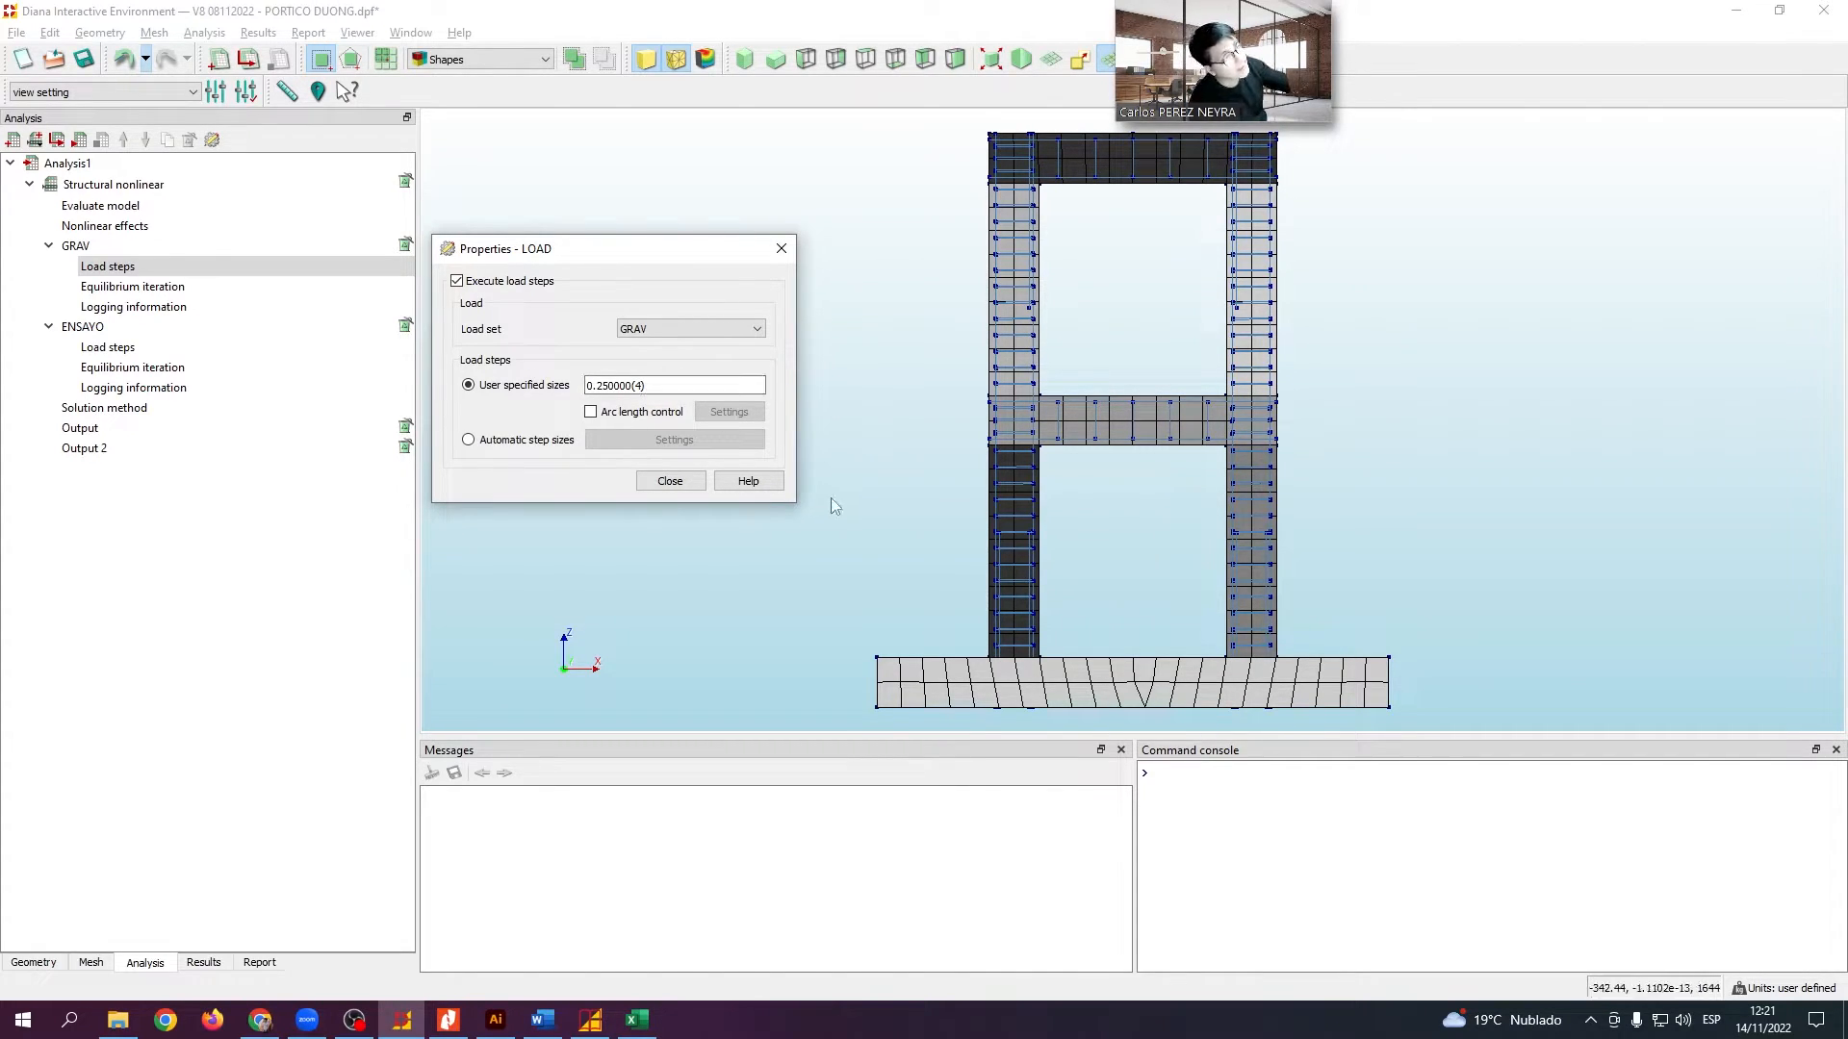
left_click(781, 248)
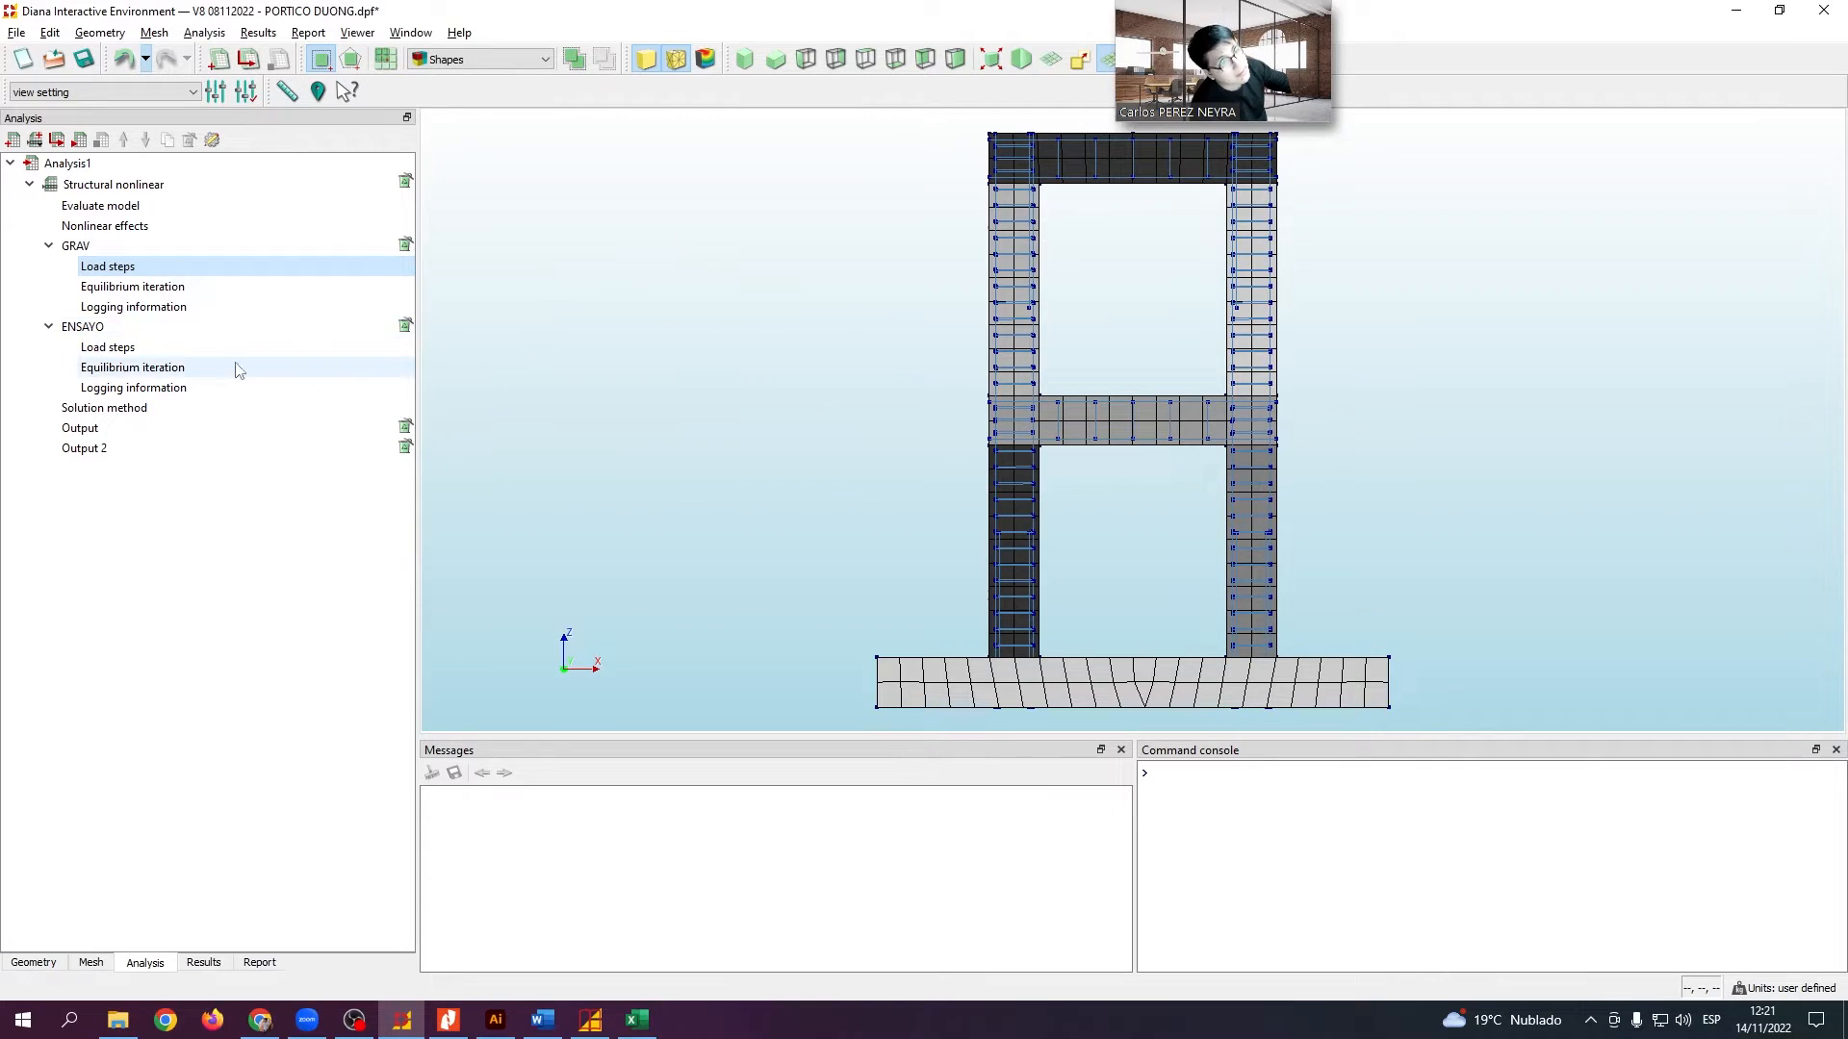
double_click(183, 349)
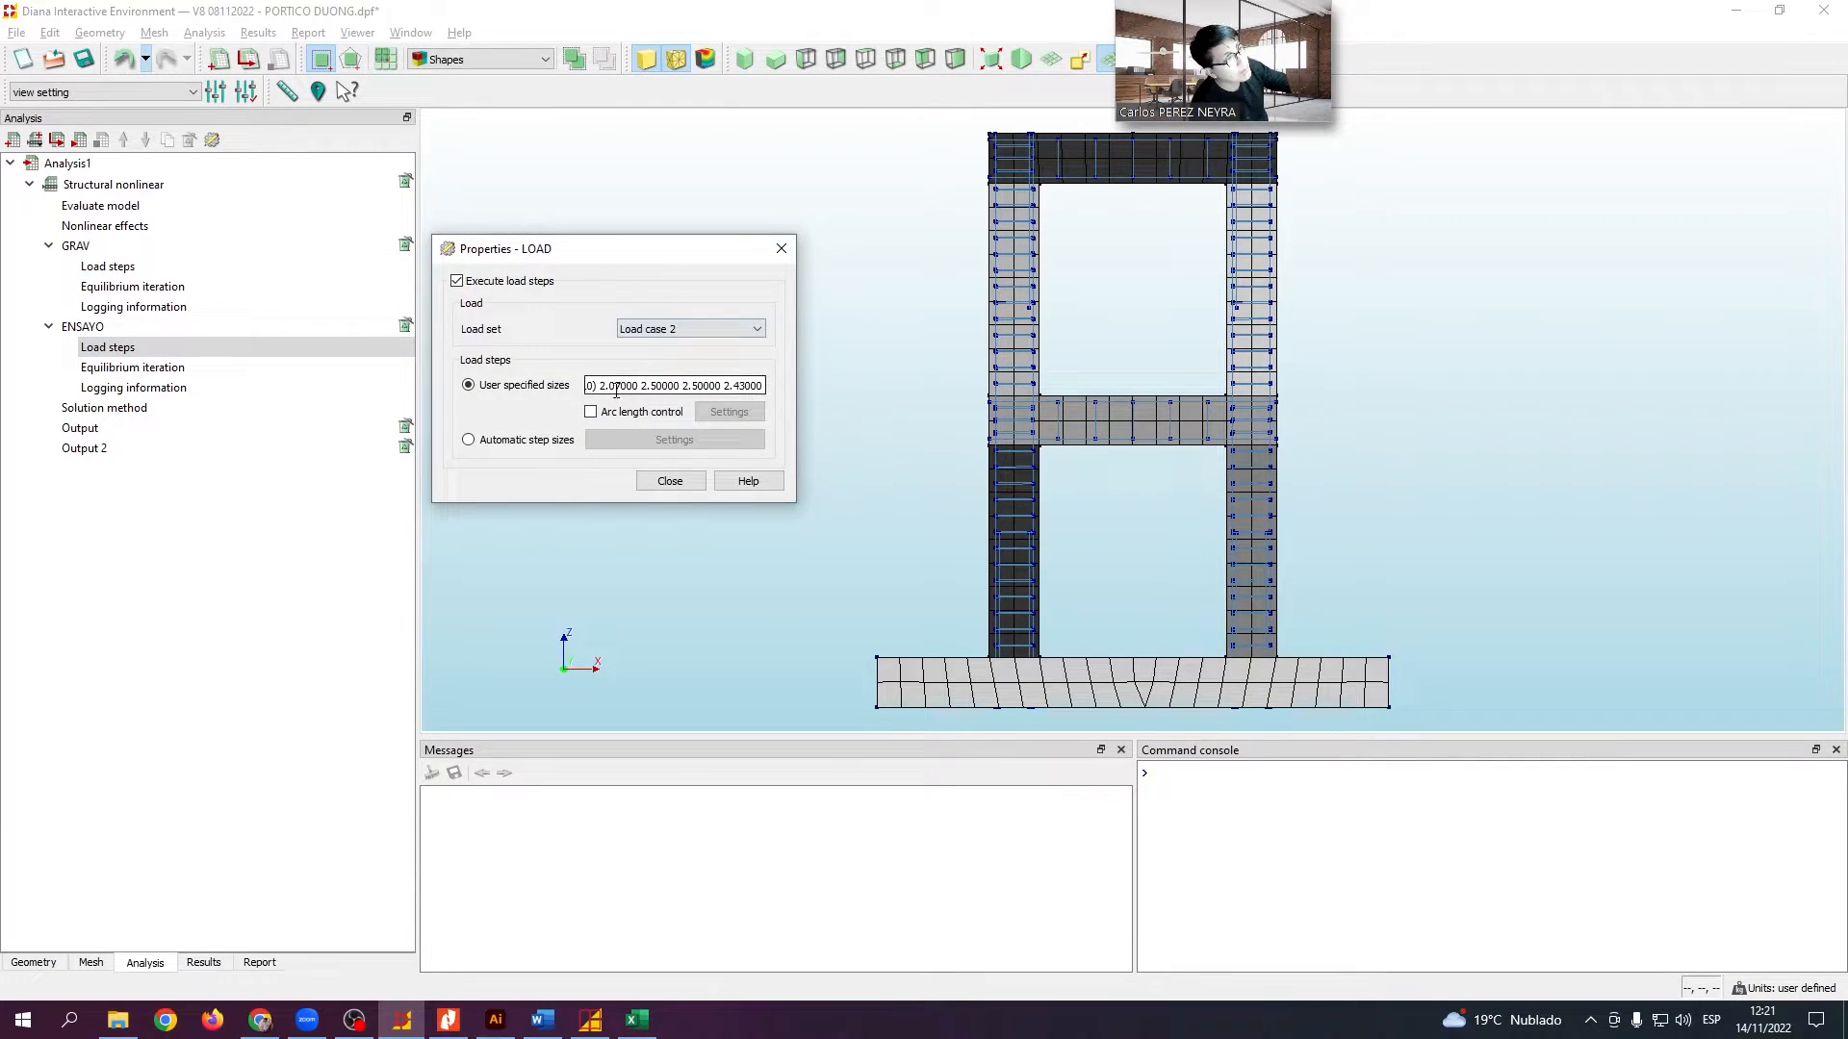
left_click_drag(621, 385, 538, 383)
left_click(782, 249)
Inspect ENSAYO's equilibrium iteration method and the convergence settings of its energy, displacement and force norms
double_click(248, 368)
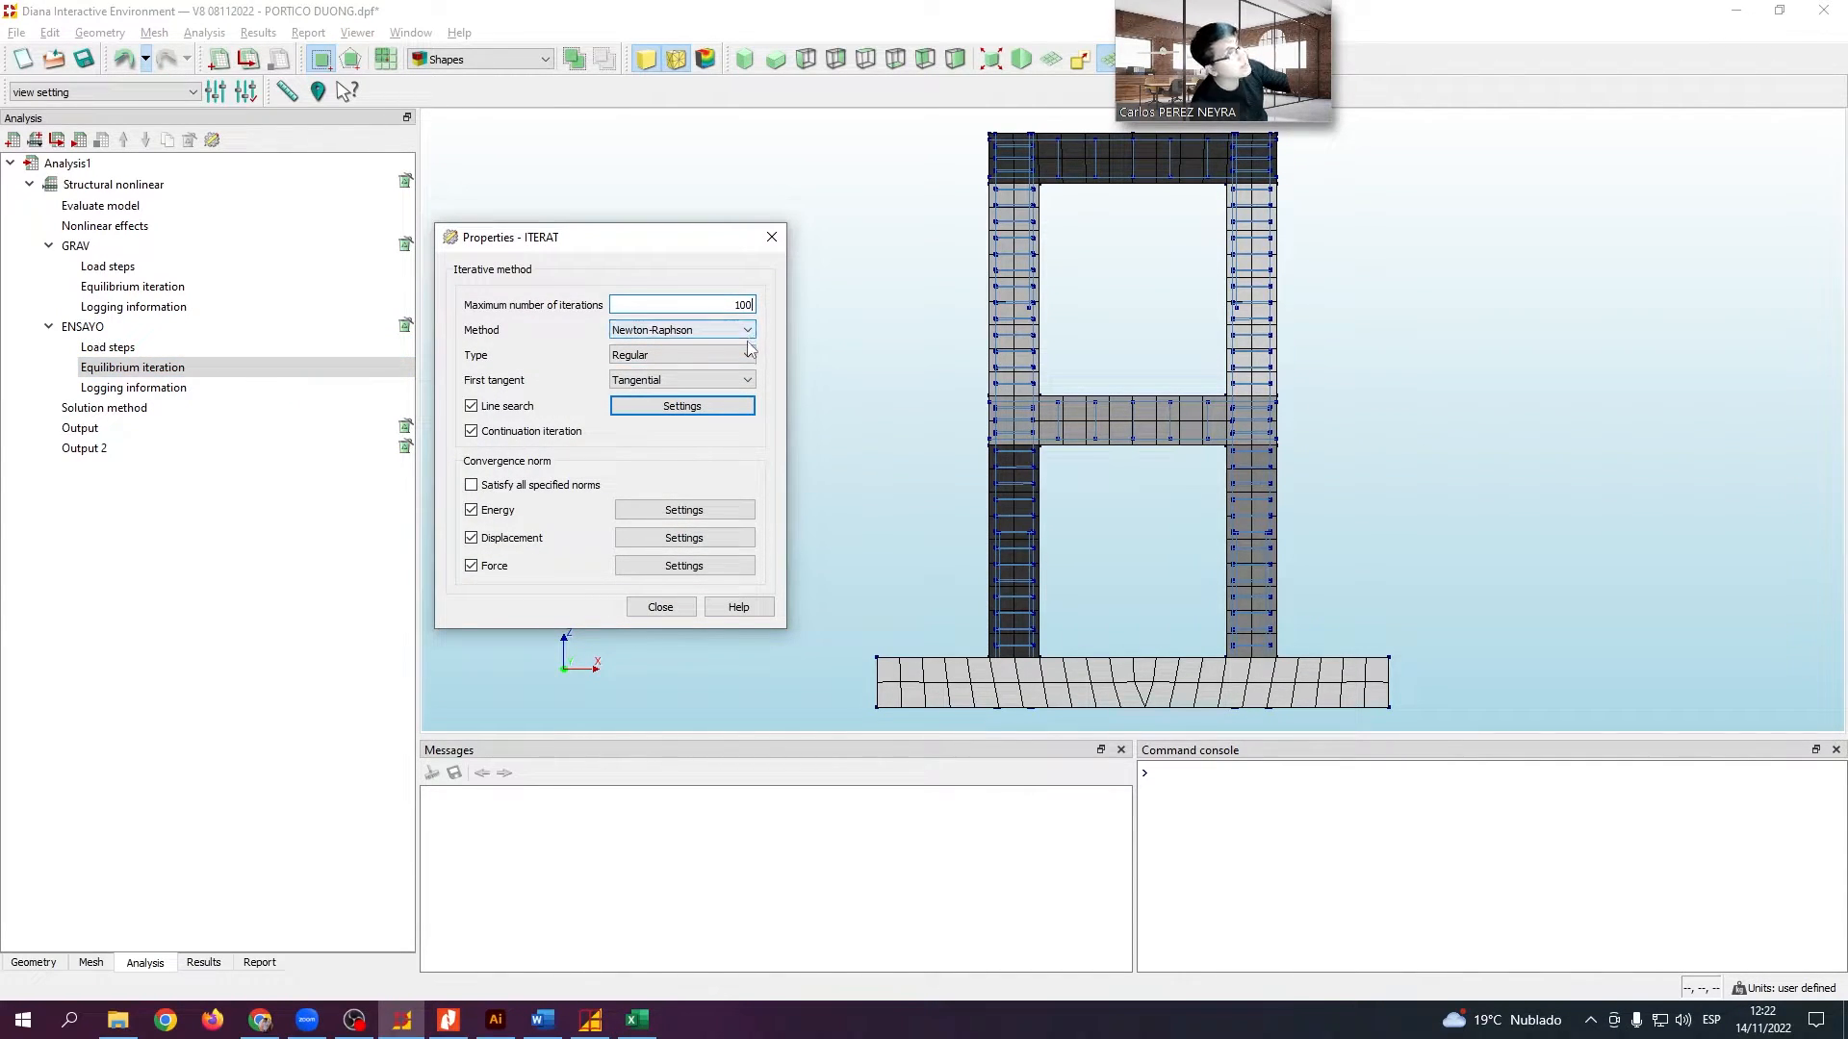
left_click(678, 514)
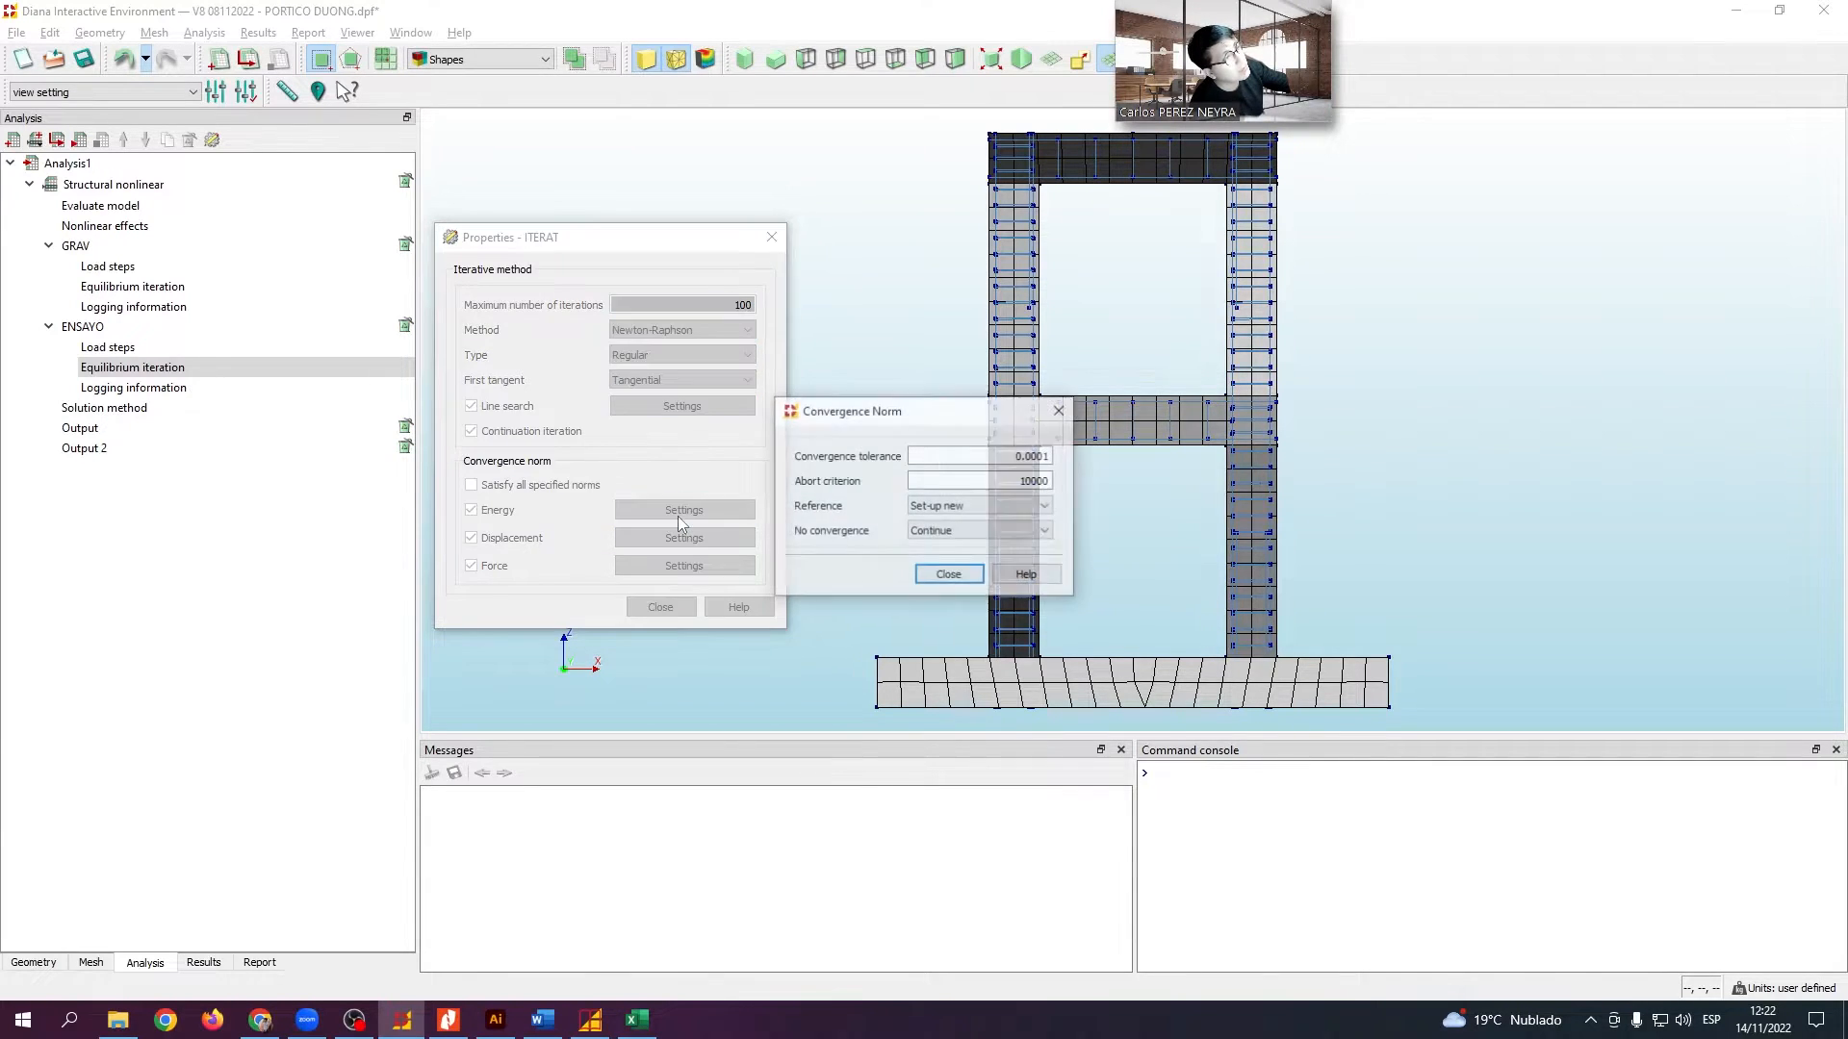
left_click(1060, 410)
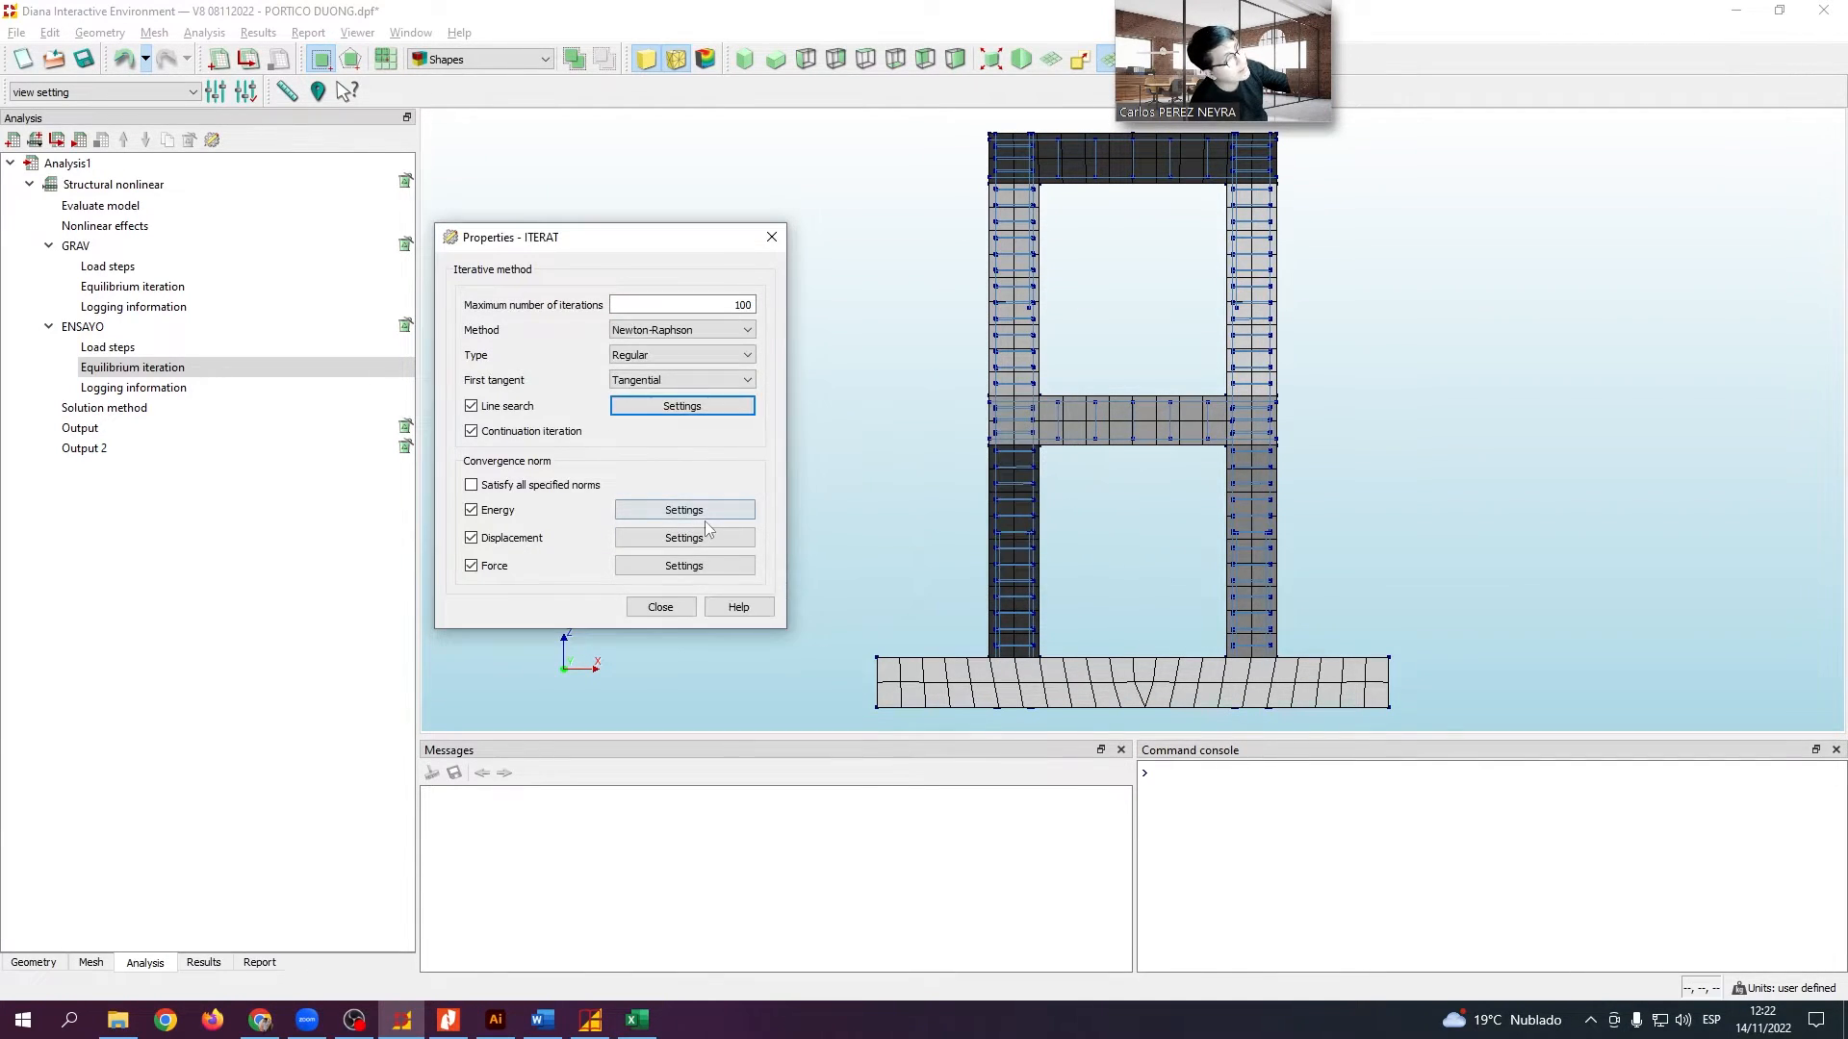
left_click(650, 538)
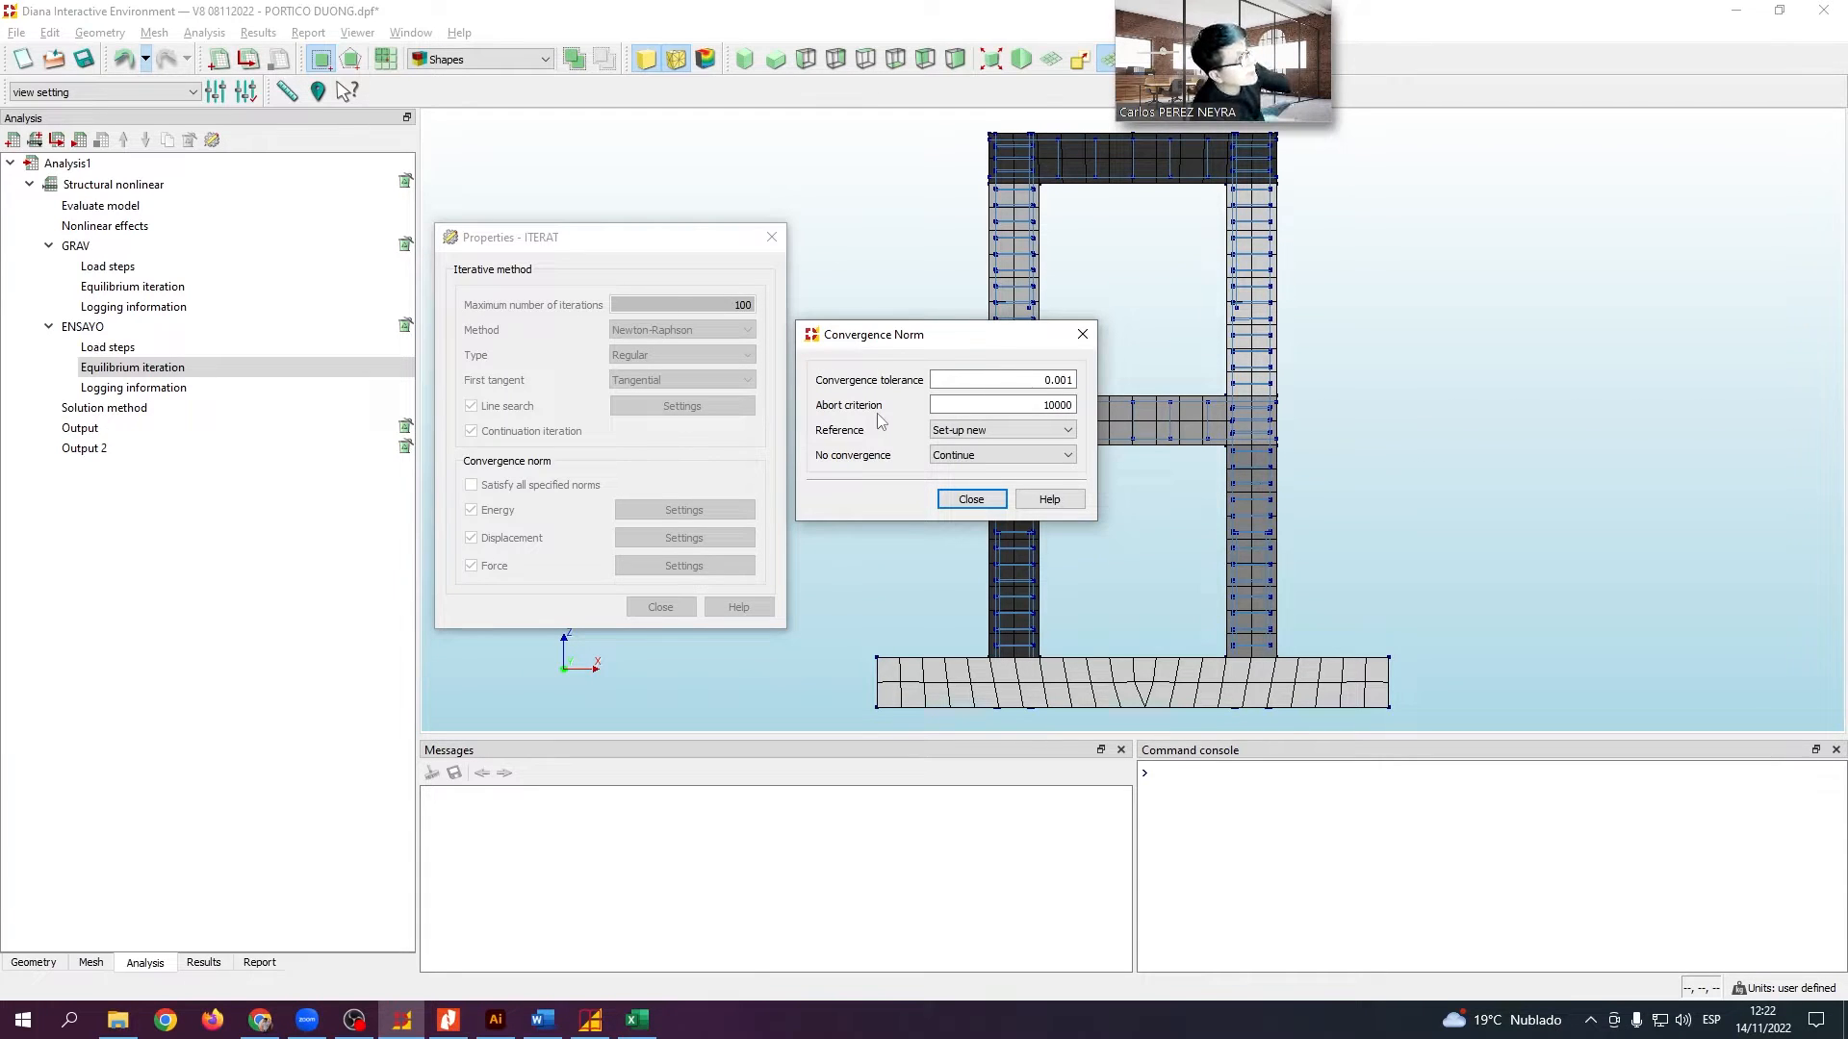
mouse_move(1058, 377)
left_mouse_down()
mouse_move(1085, 380)
mouse_move(1042, 380)
mouse_move(1085, 379)
left_mouse_up()
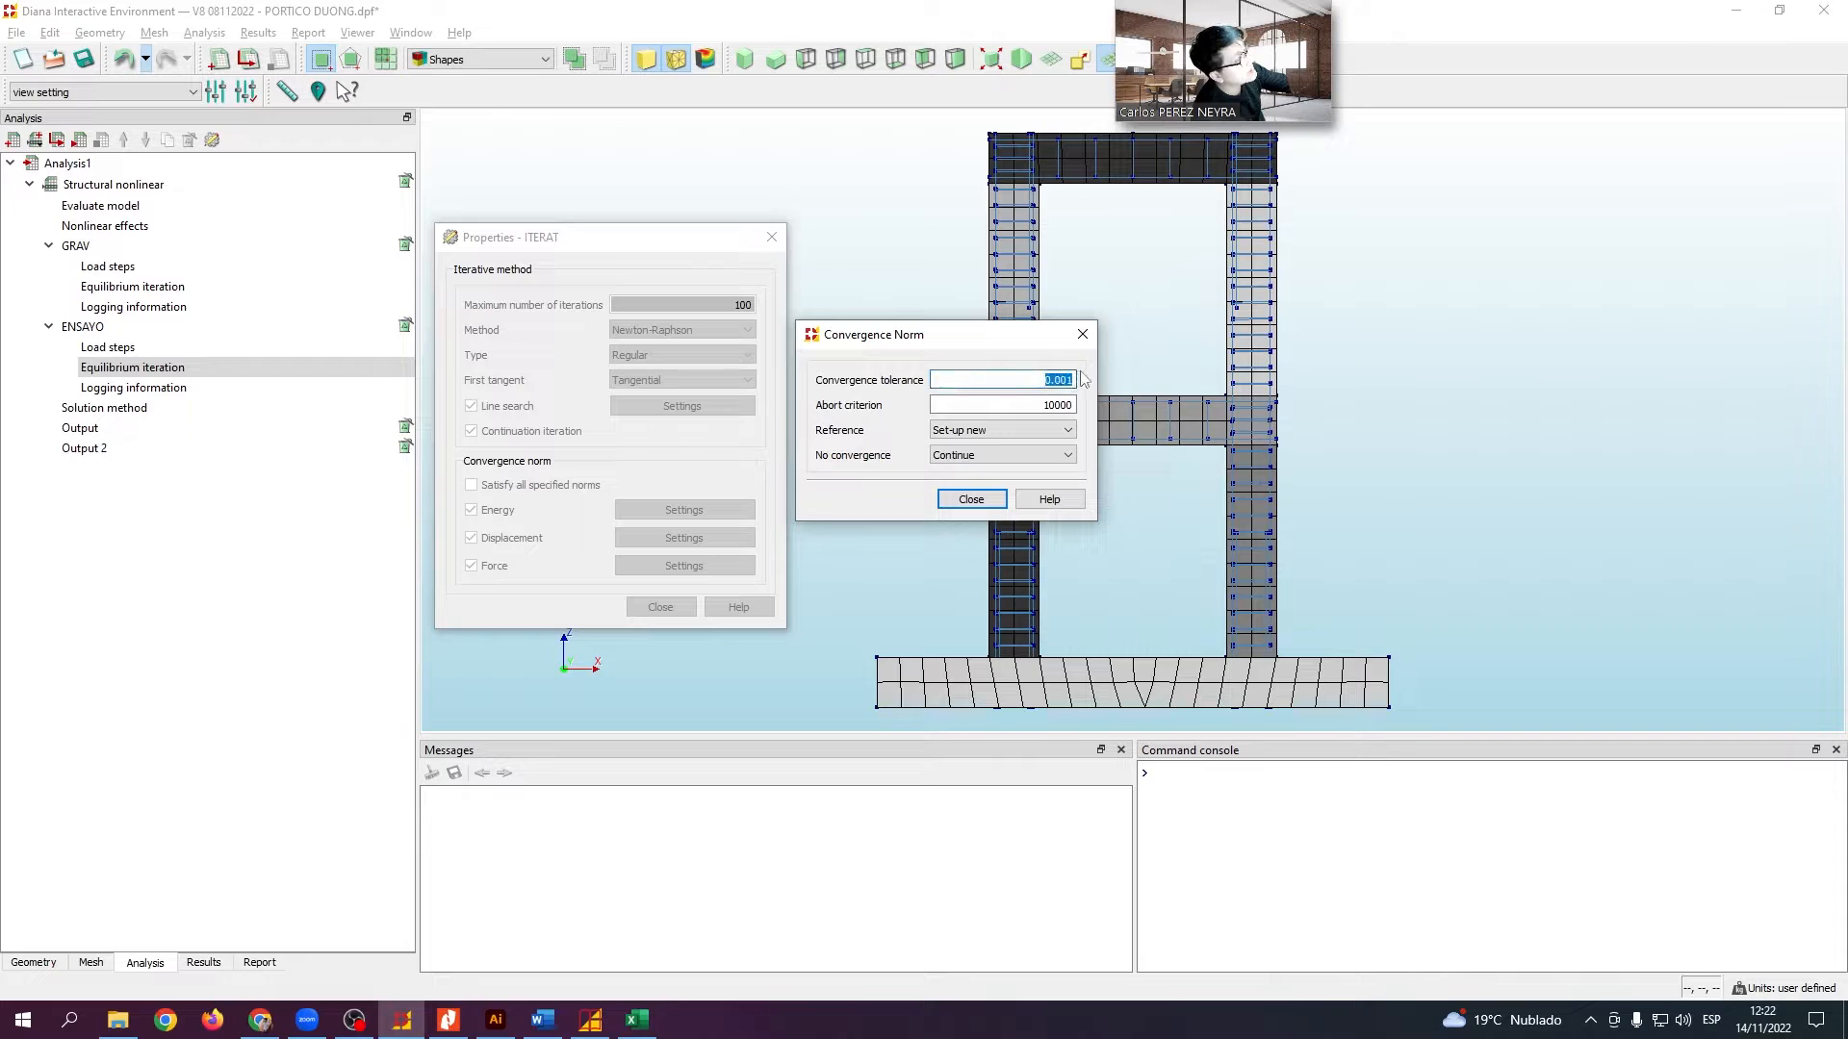
left_click(1056, 380)
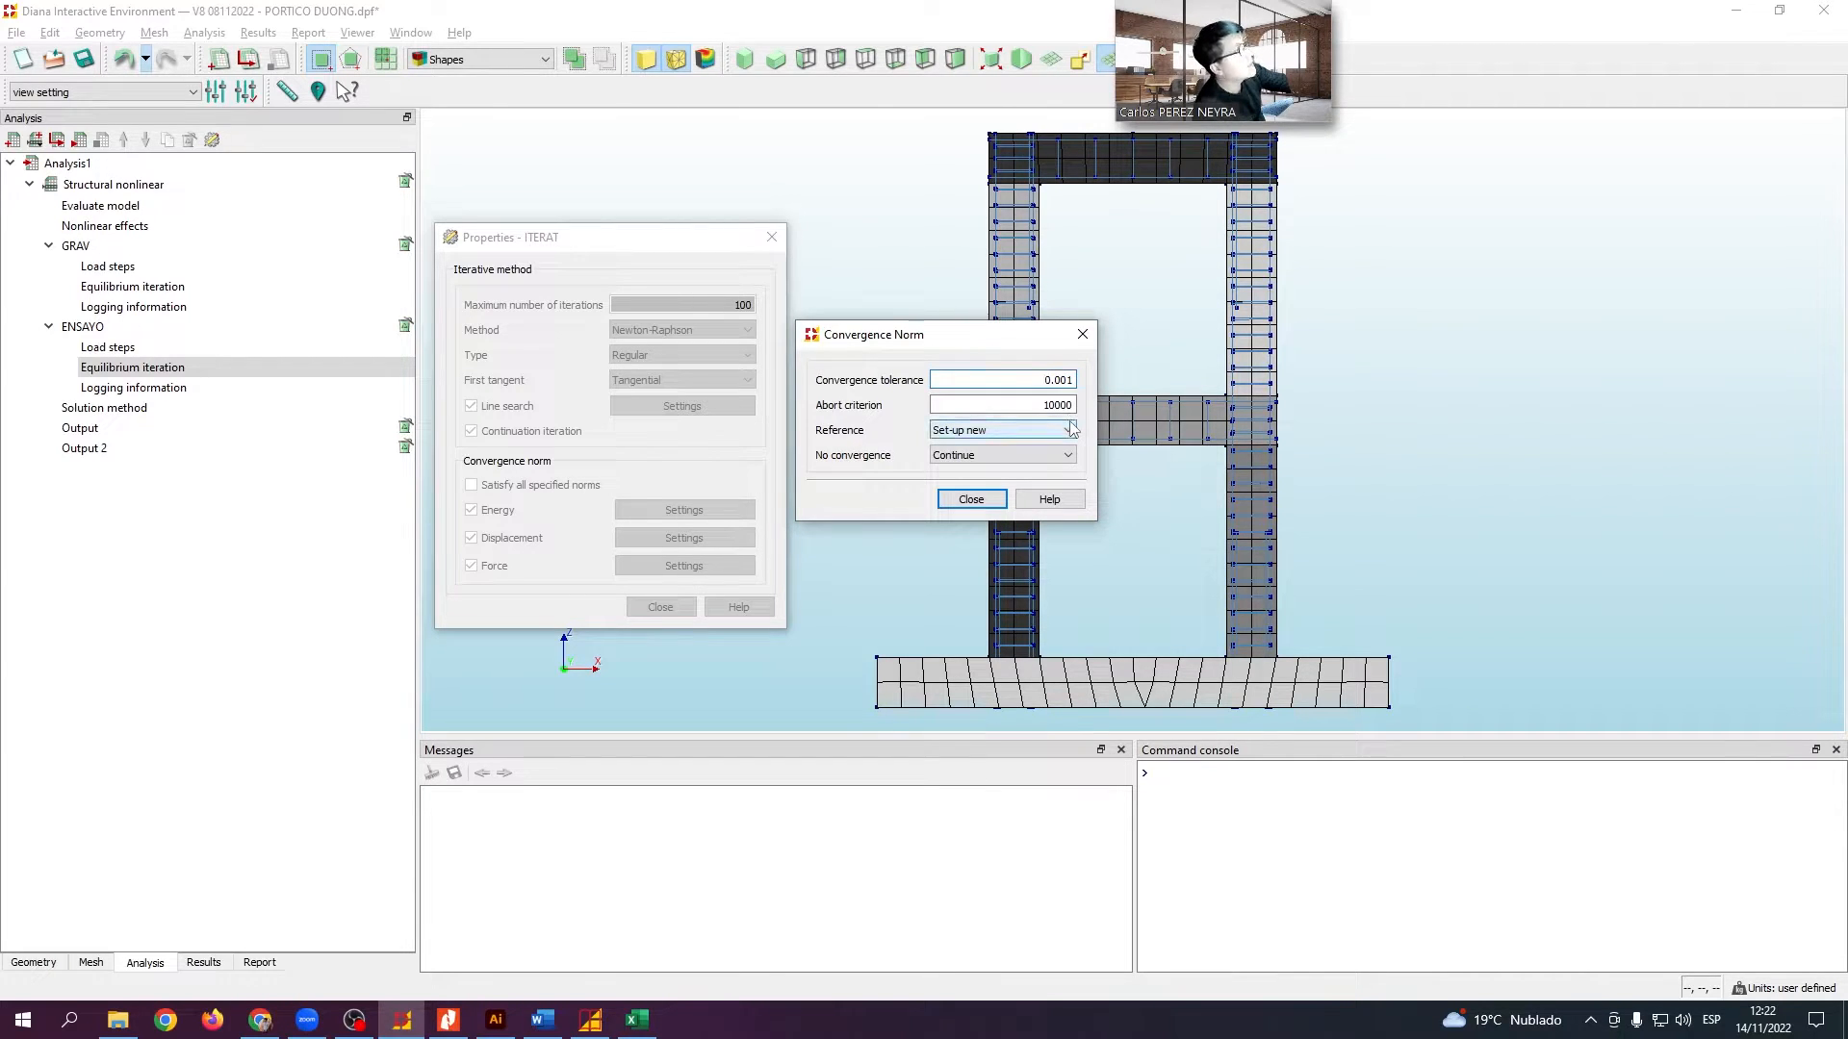
left_click(1083, 334)
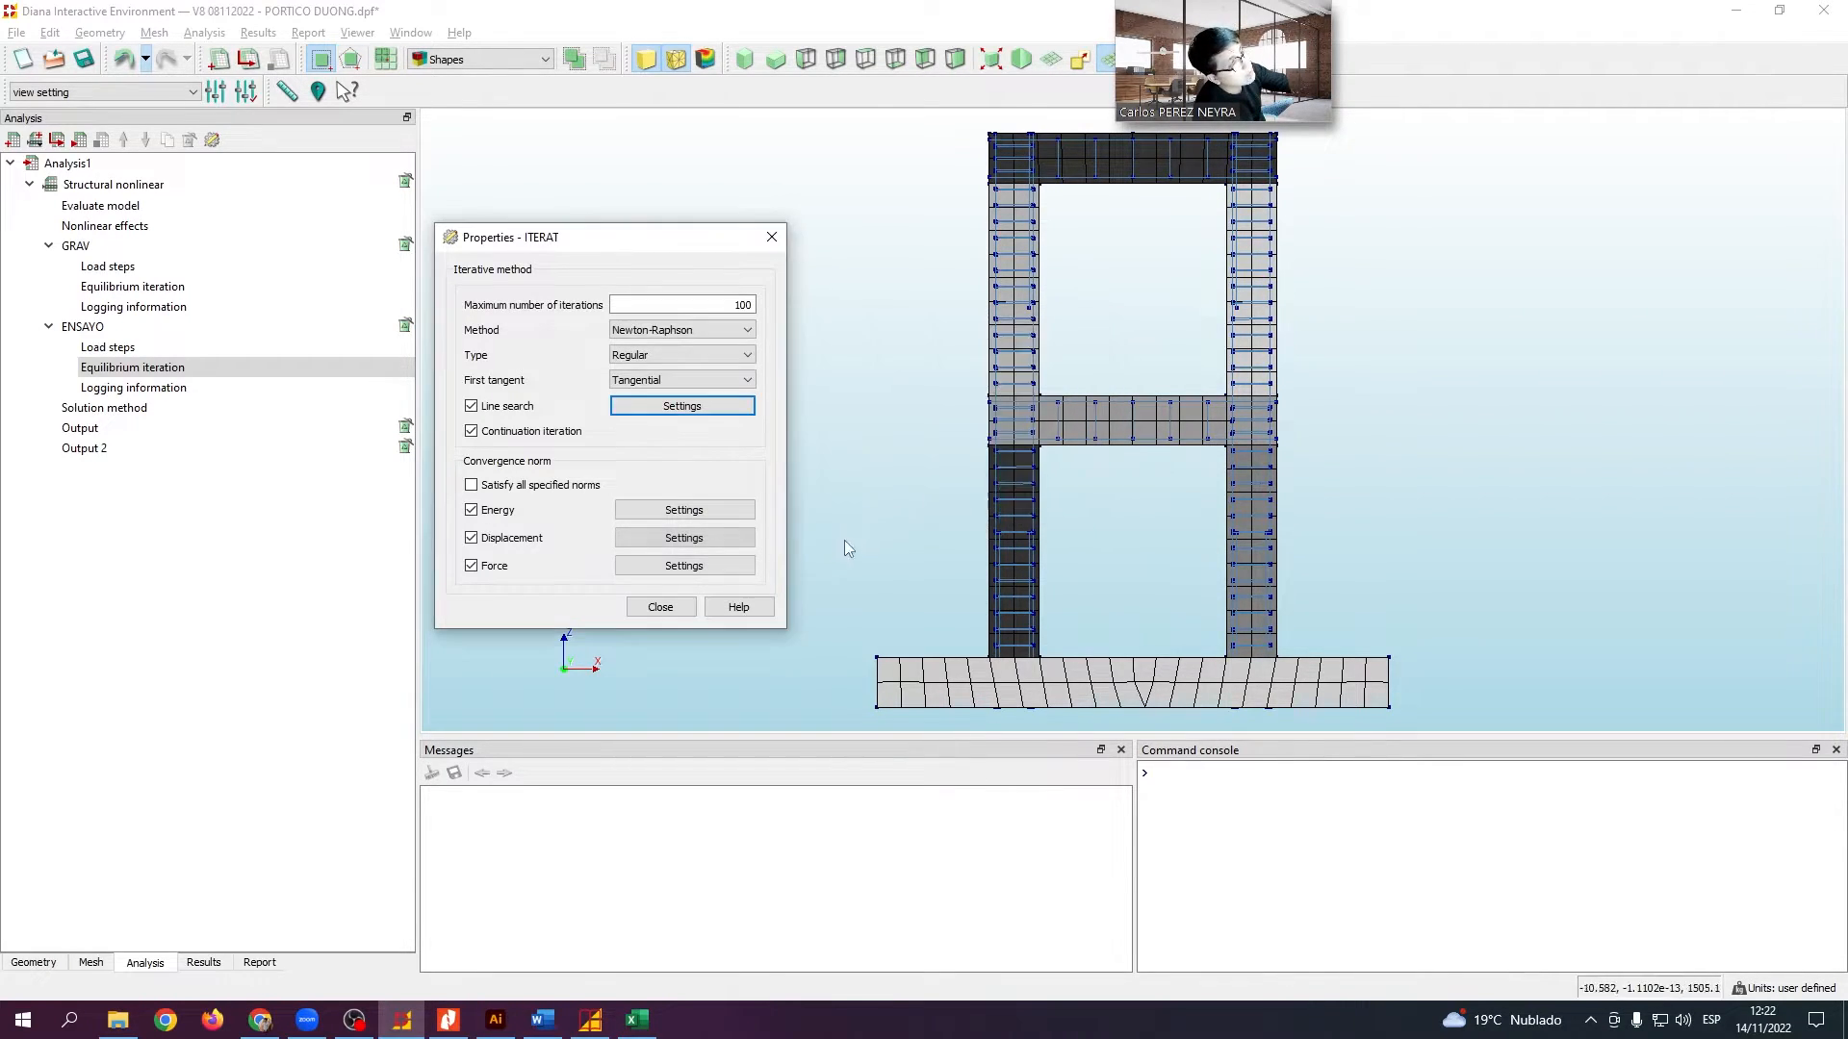
left_click(751, 560)
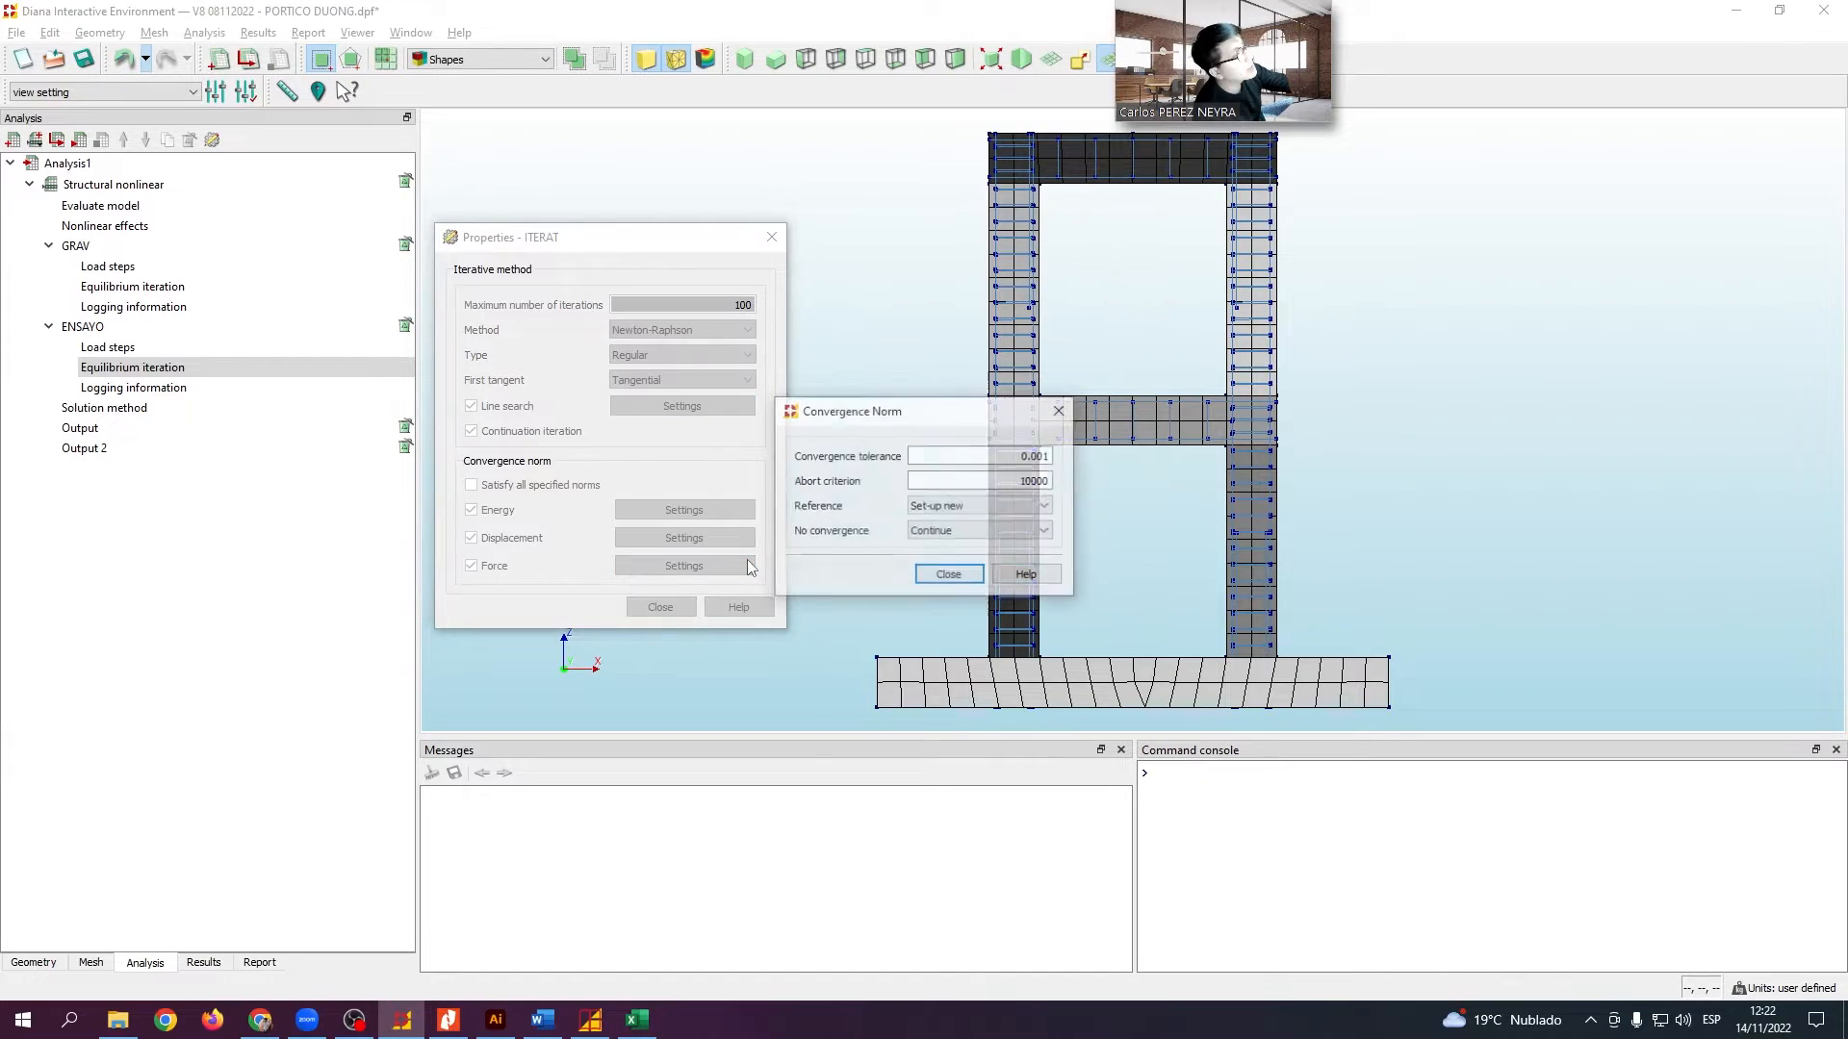
left_click(1060, 410)
Recheck the energy norm's convergence tolerance for ENSAYO and close the equilibrium iteration properties
left_click(684, 510)
left_click(1045, 458)
type("0")
left_click_drag(1045, 461, 1058, 464)
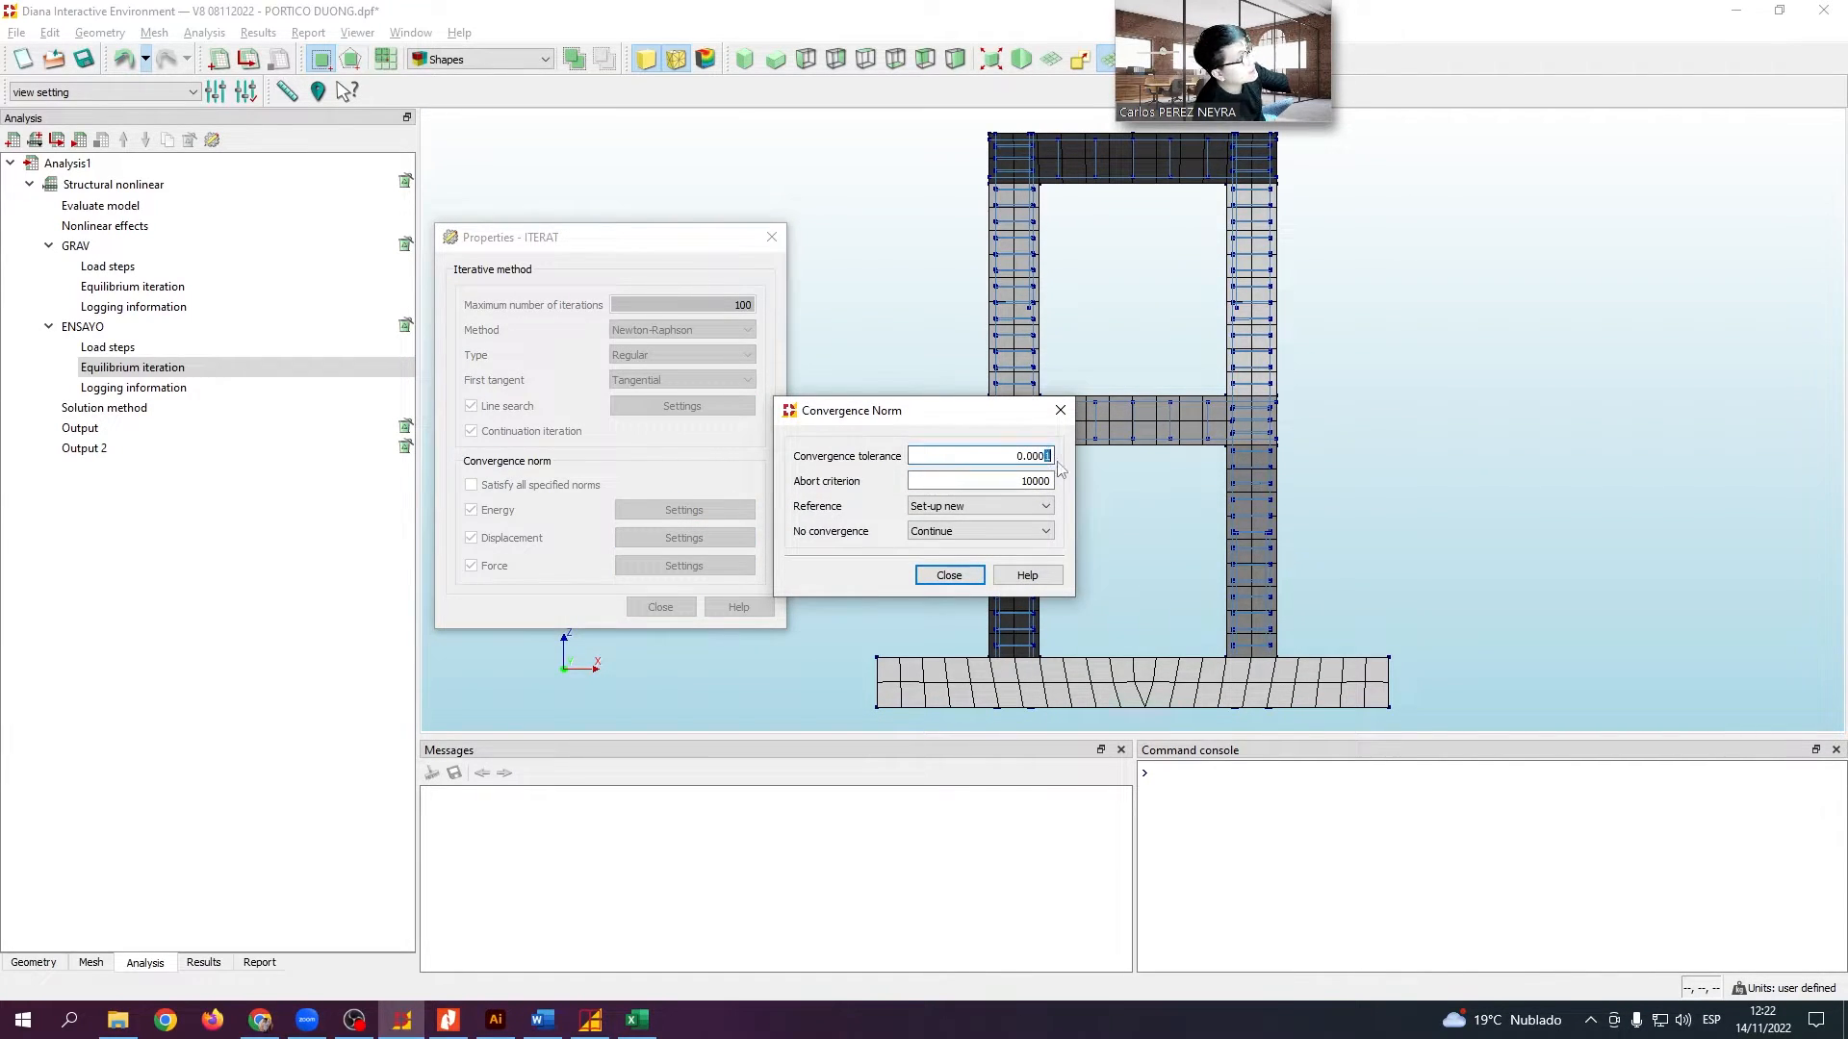
left_click(992, 452)
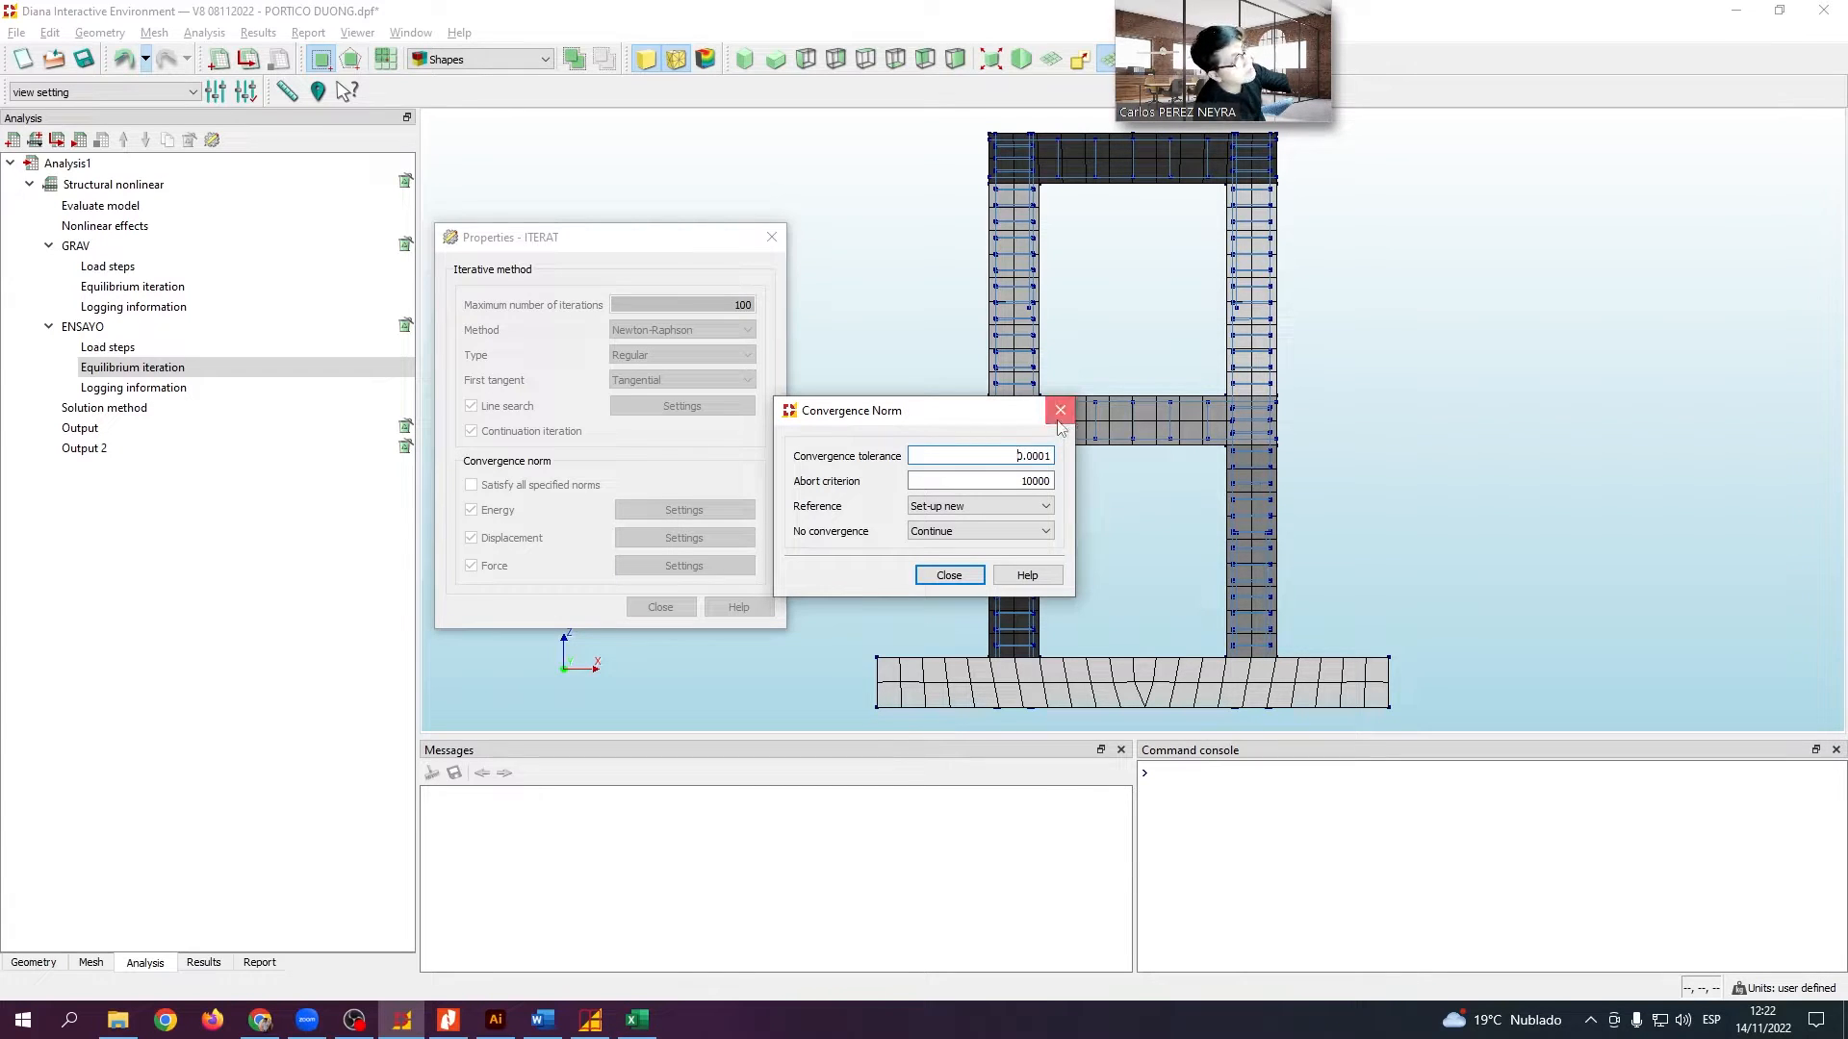
left_click(1060, 410)
left_click(660, 609)
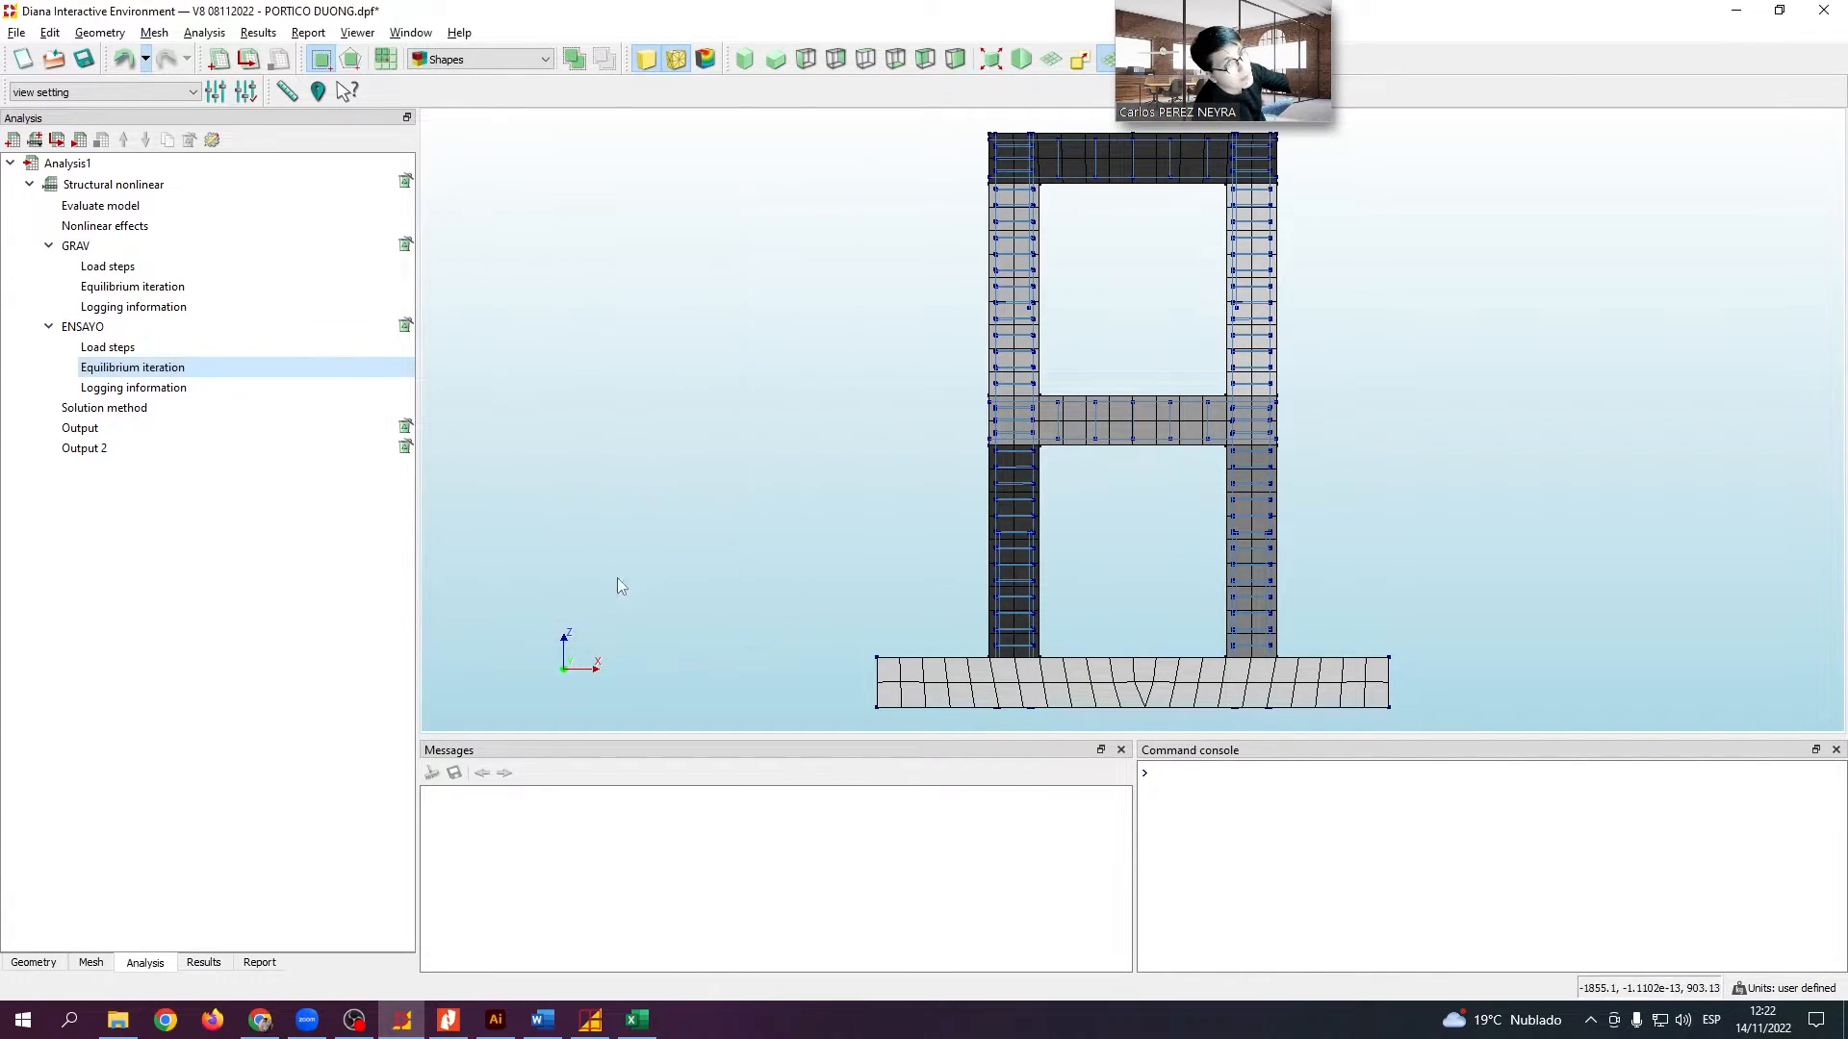
Review Output 2's user-selected crack strain results and the available result categories, then close its properties
double_click(156, 445)
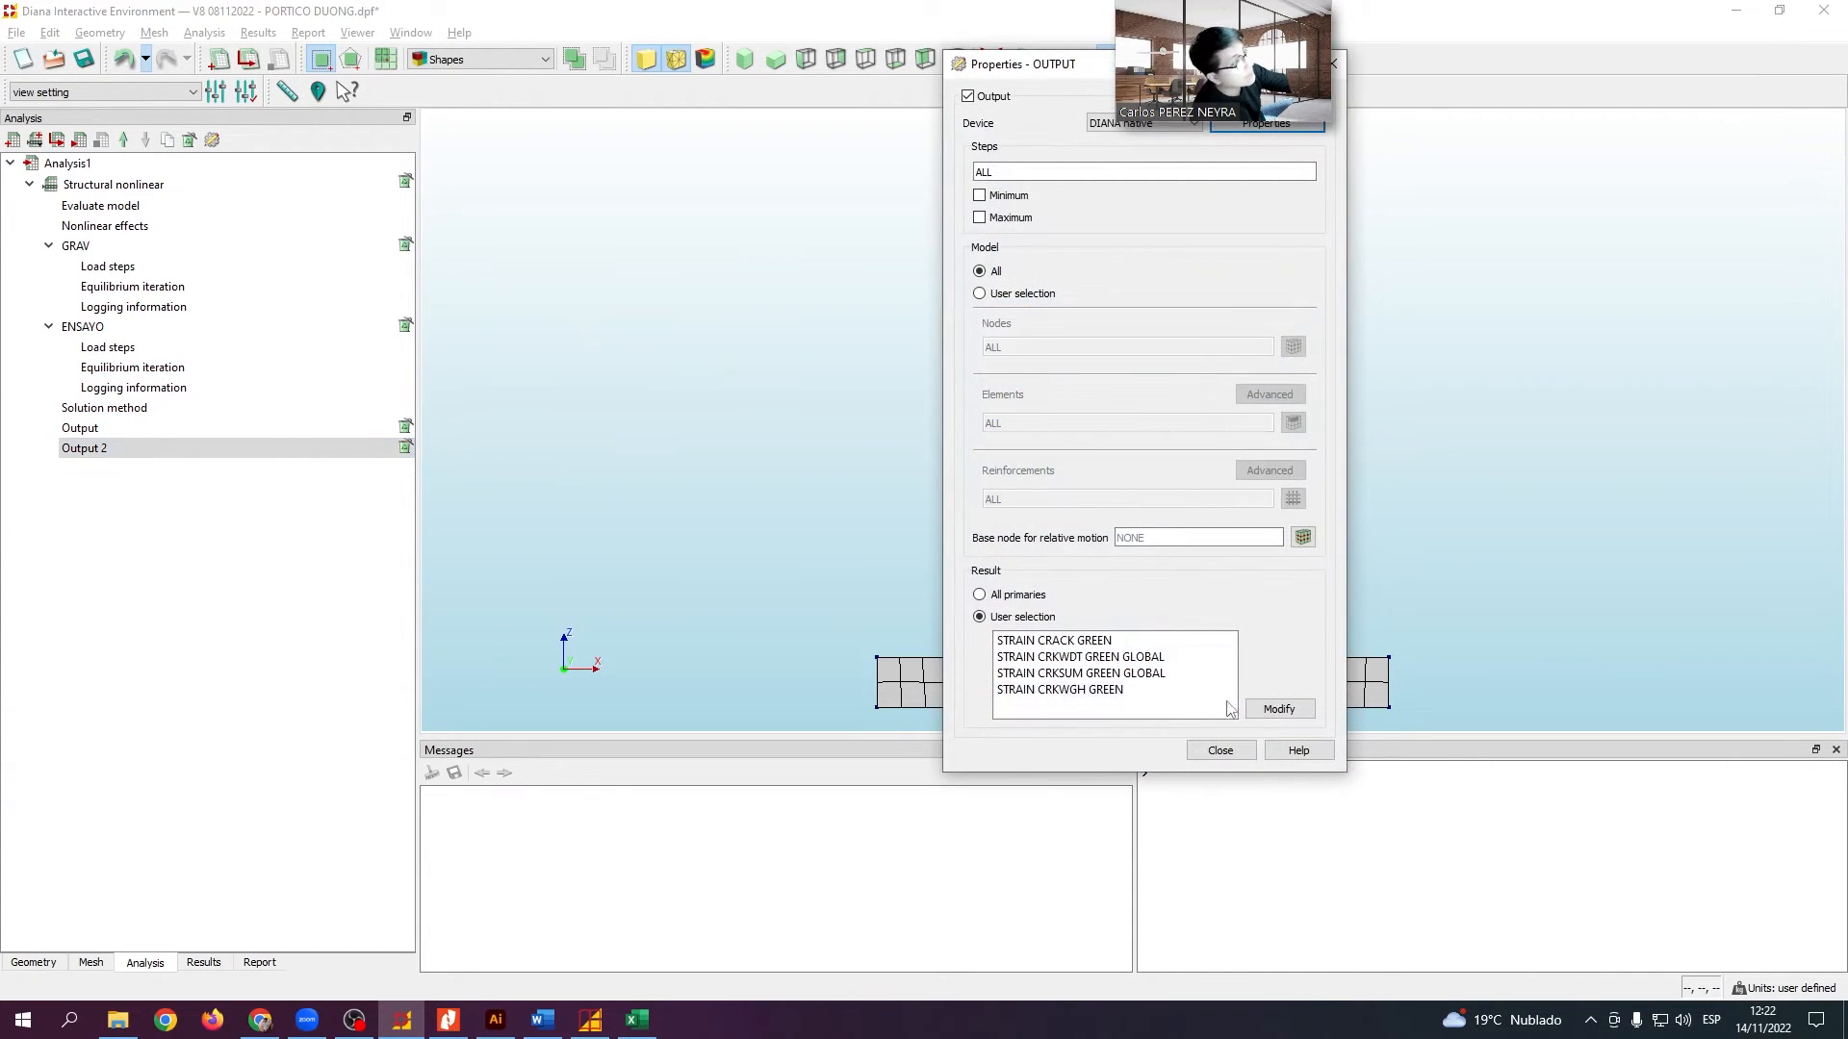
left_click(1281, 717)
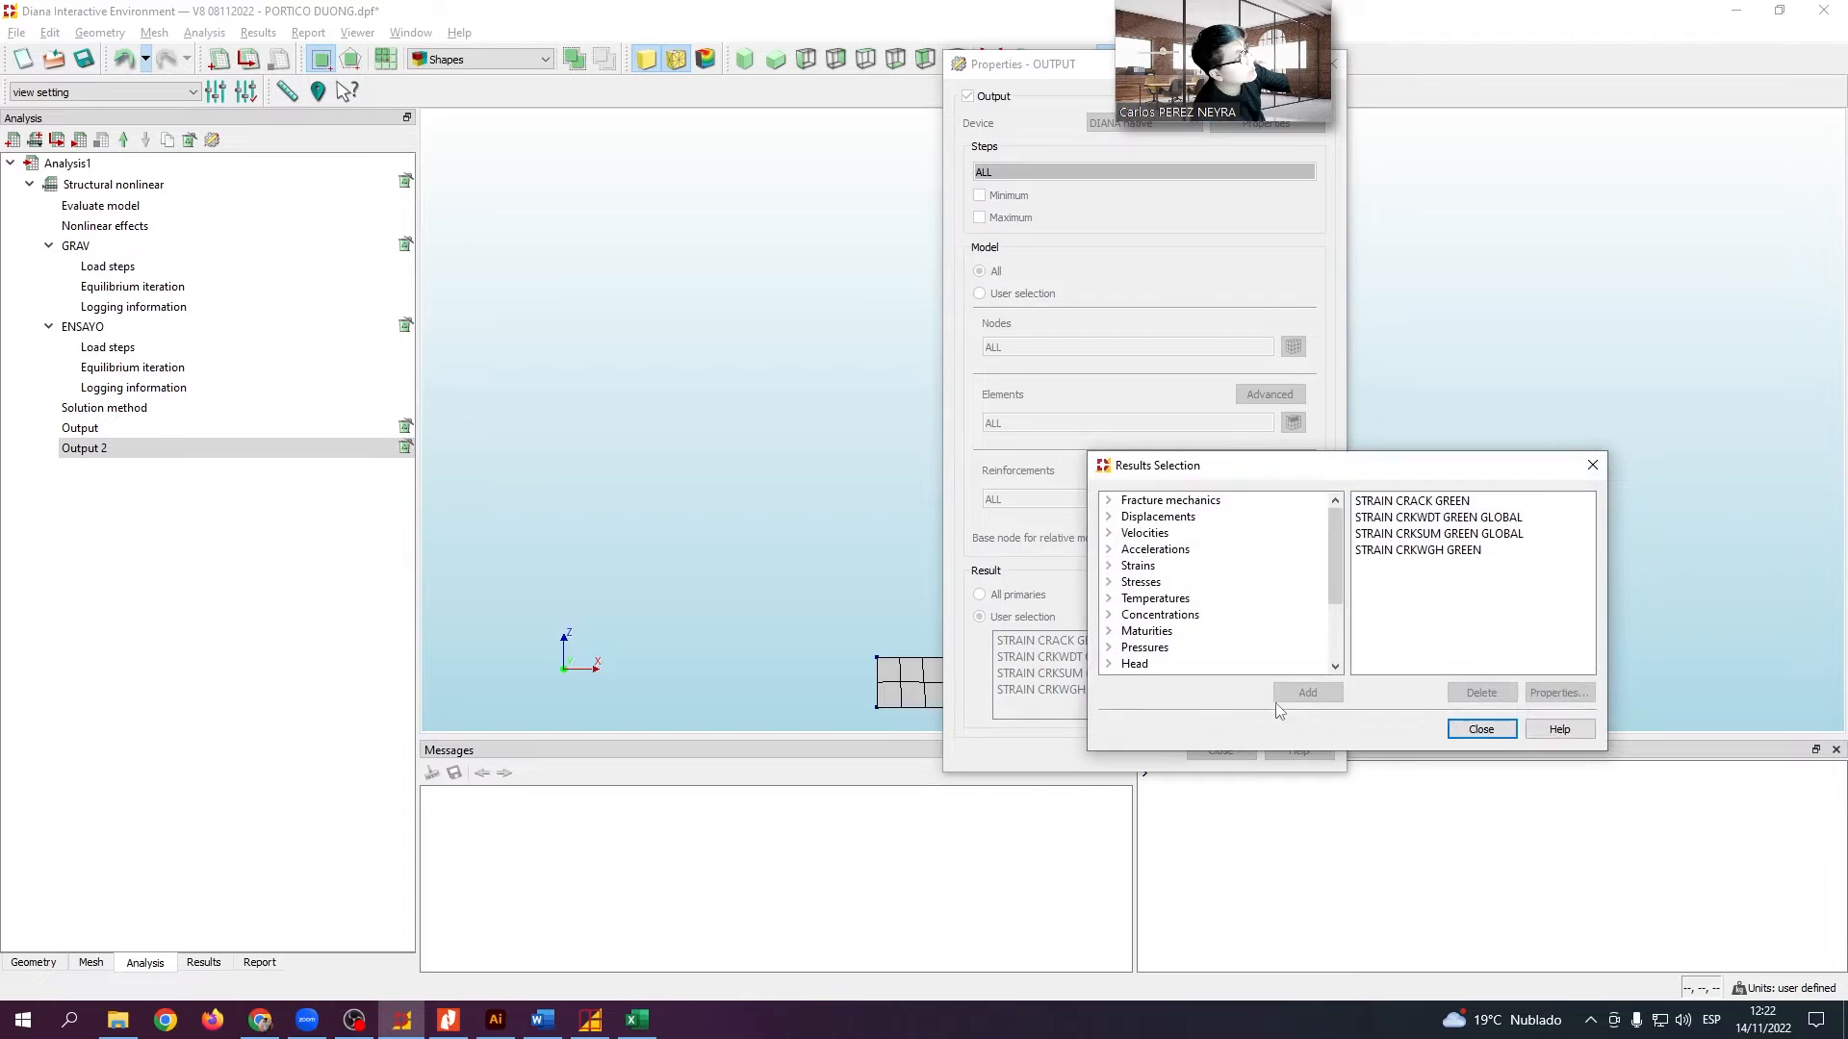
scroll(1184, 577, "down", 2)
scroll(1185, 606, "up", 2)
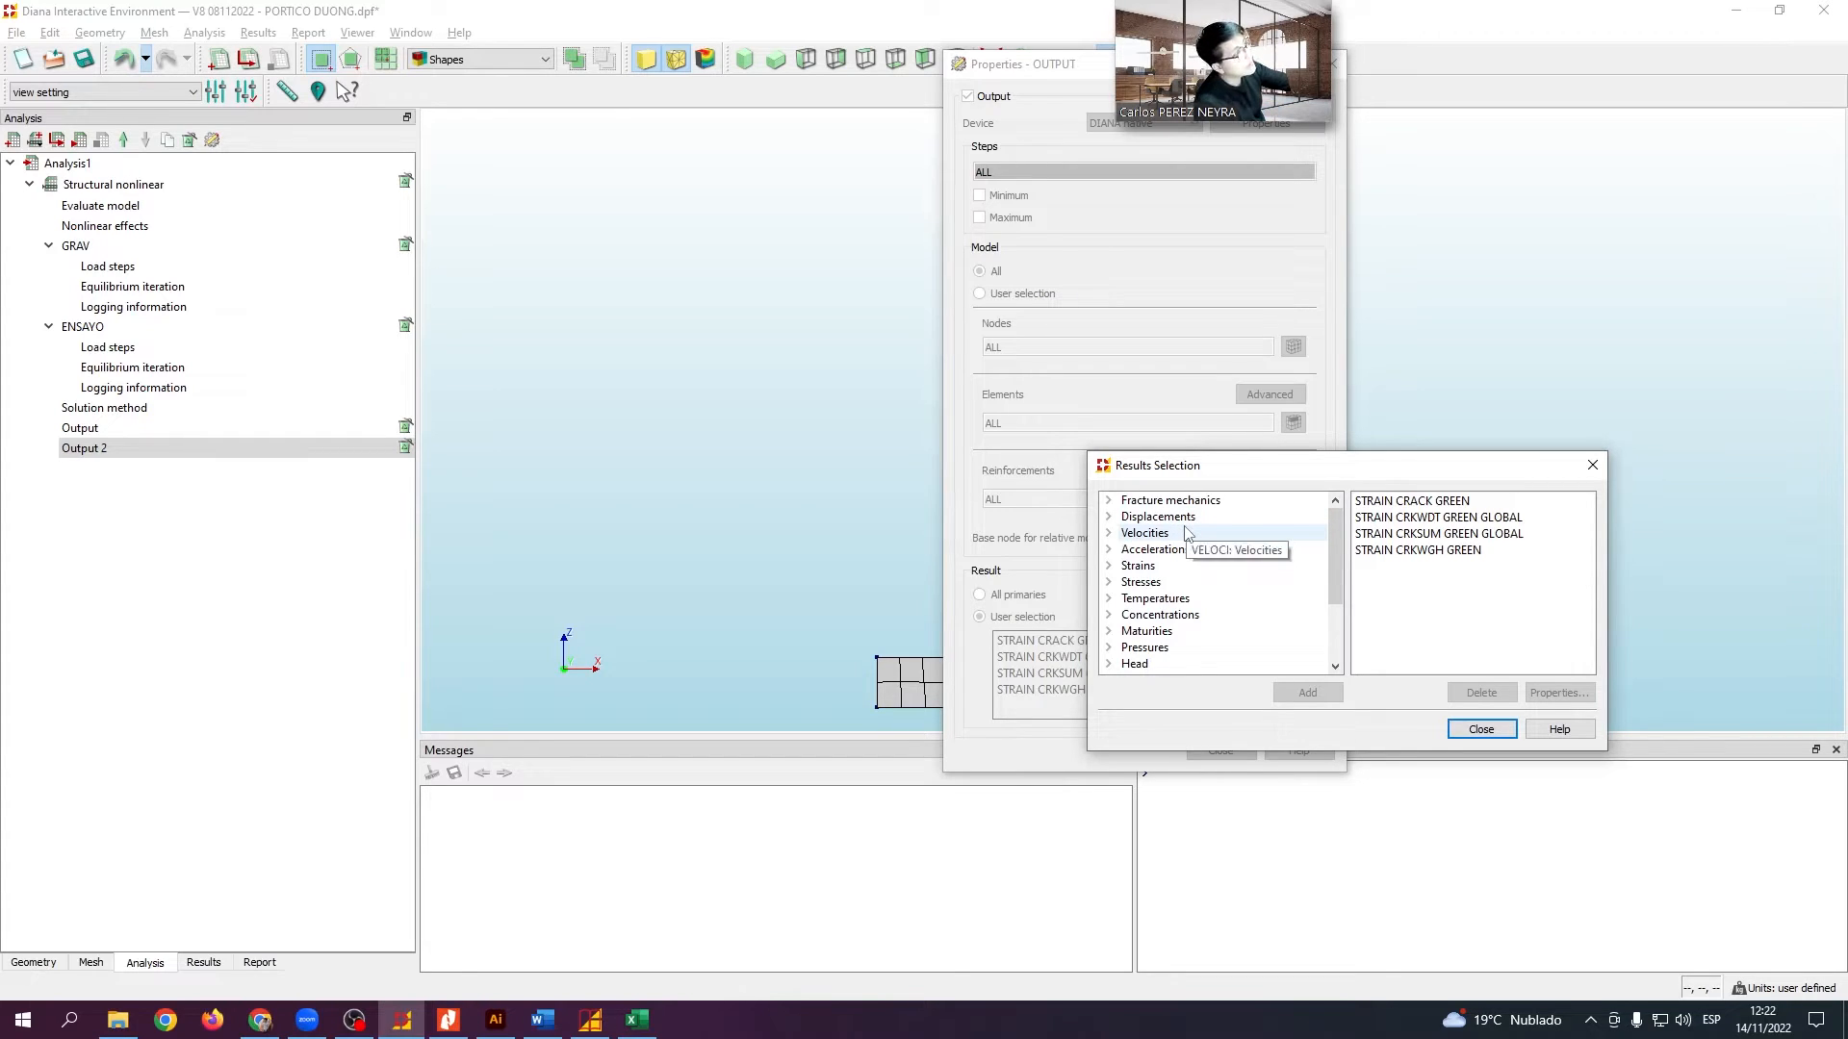
scroll(1246, 584, "down", 2)
scroll(1235, 587, "up", 2)
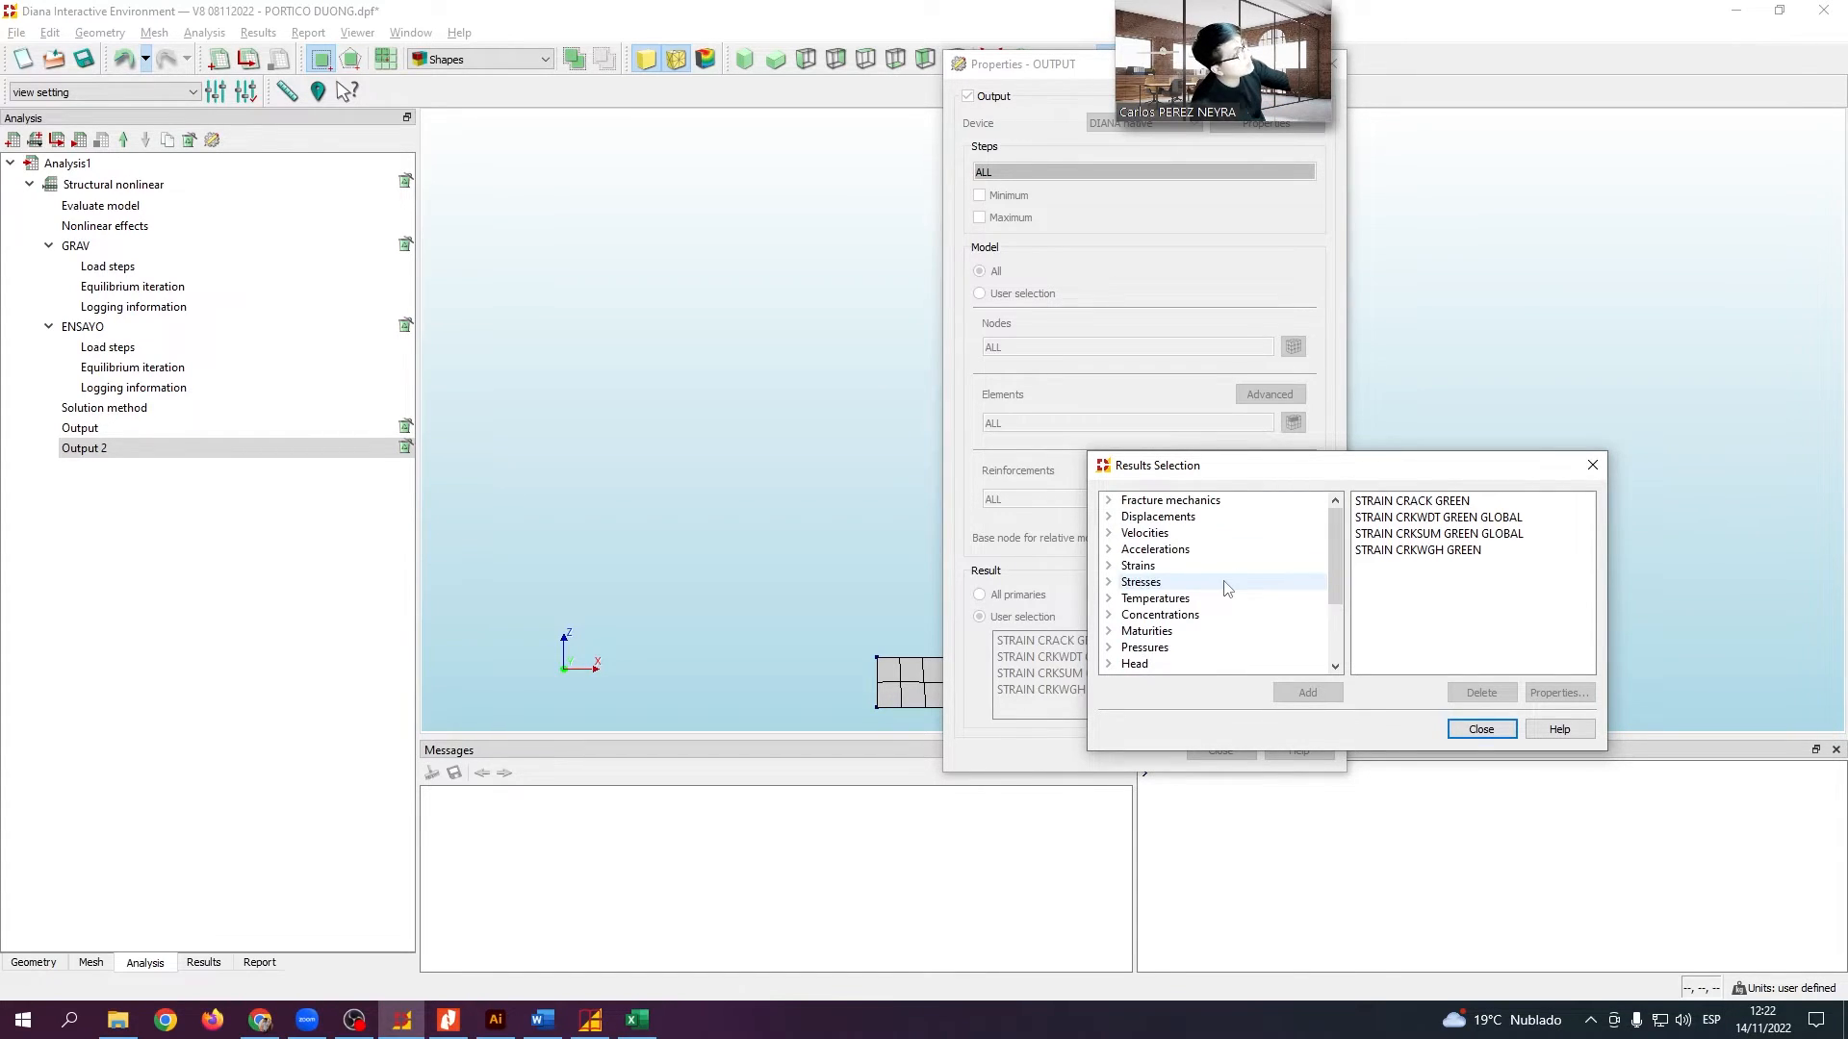
left_click(1592, 465)
left_click_drag(1104, 75, 686, 120)
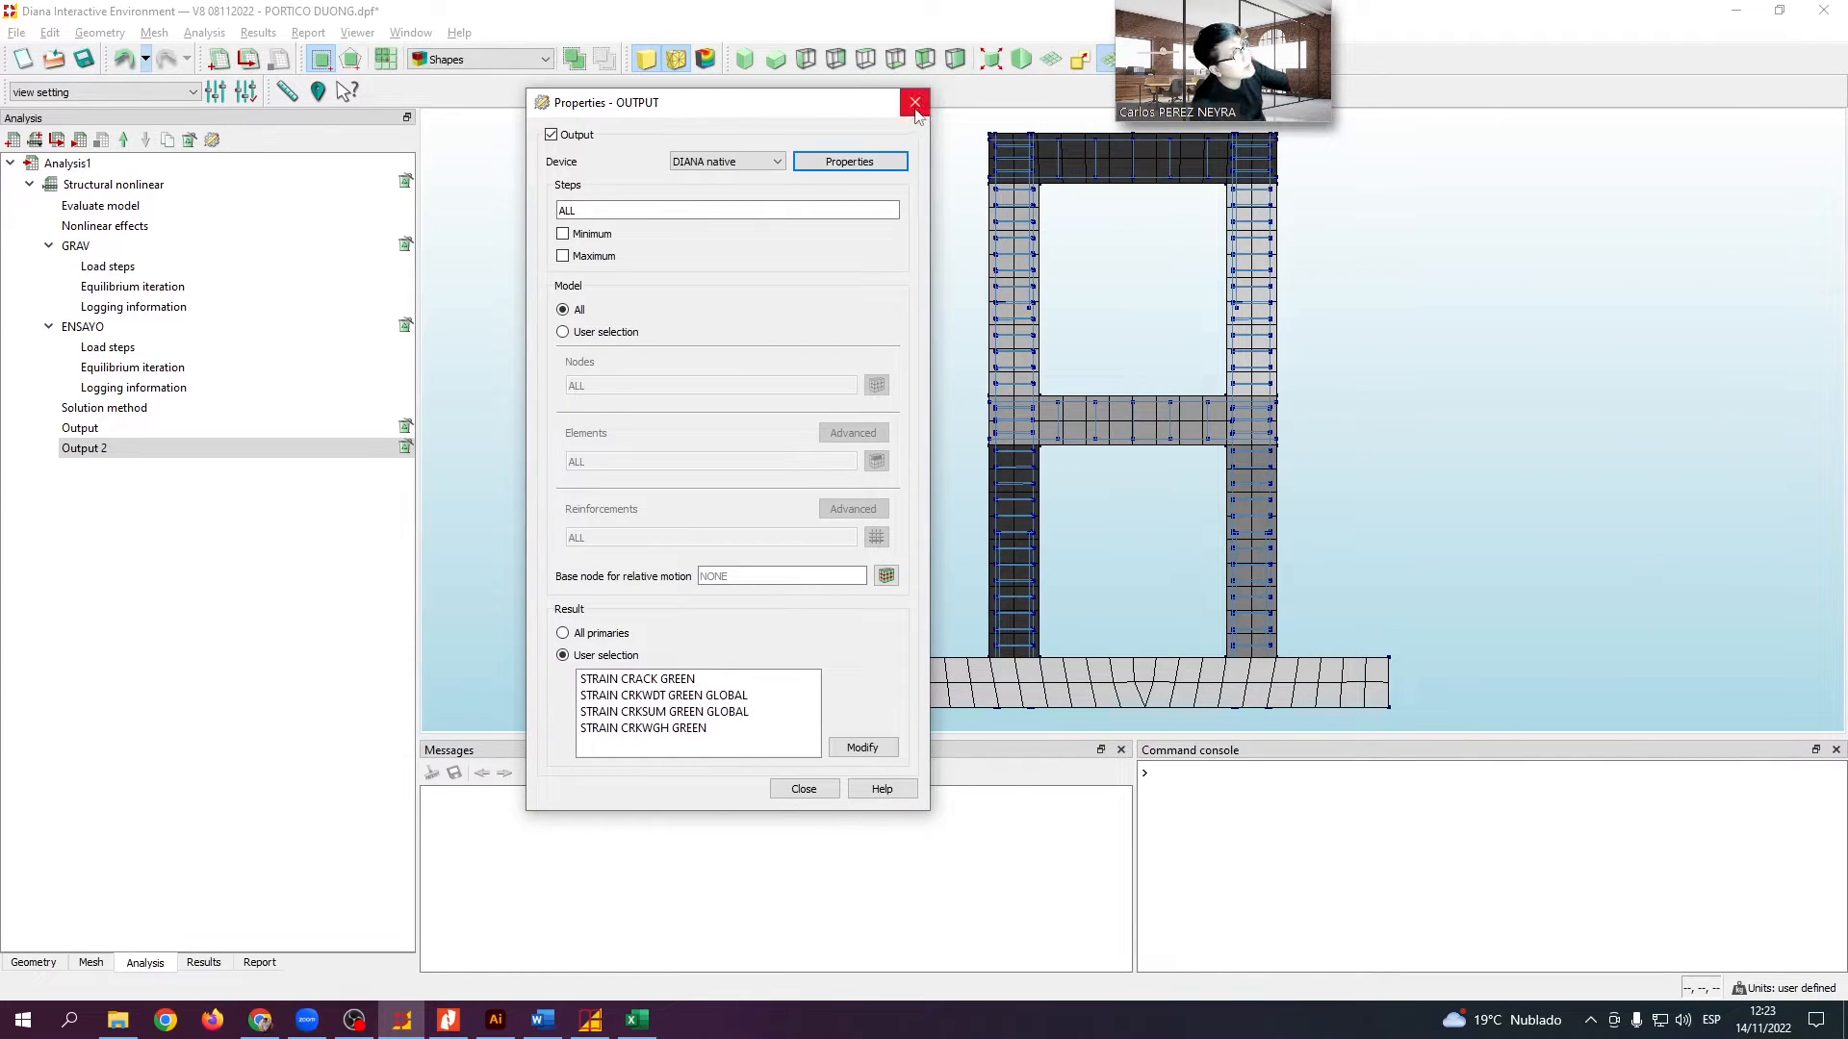
left_click(914, 102)
Browse the load cases in the analysis results and display load-step 36 with load factor 30.700
left_click(203, 962)
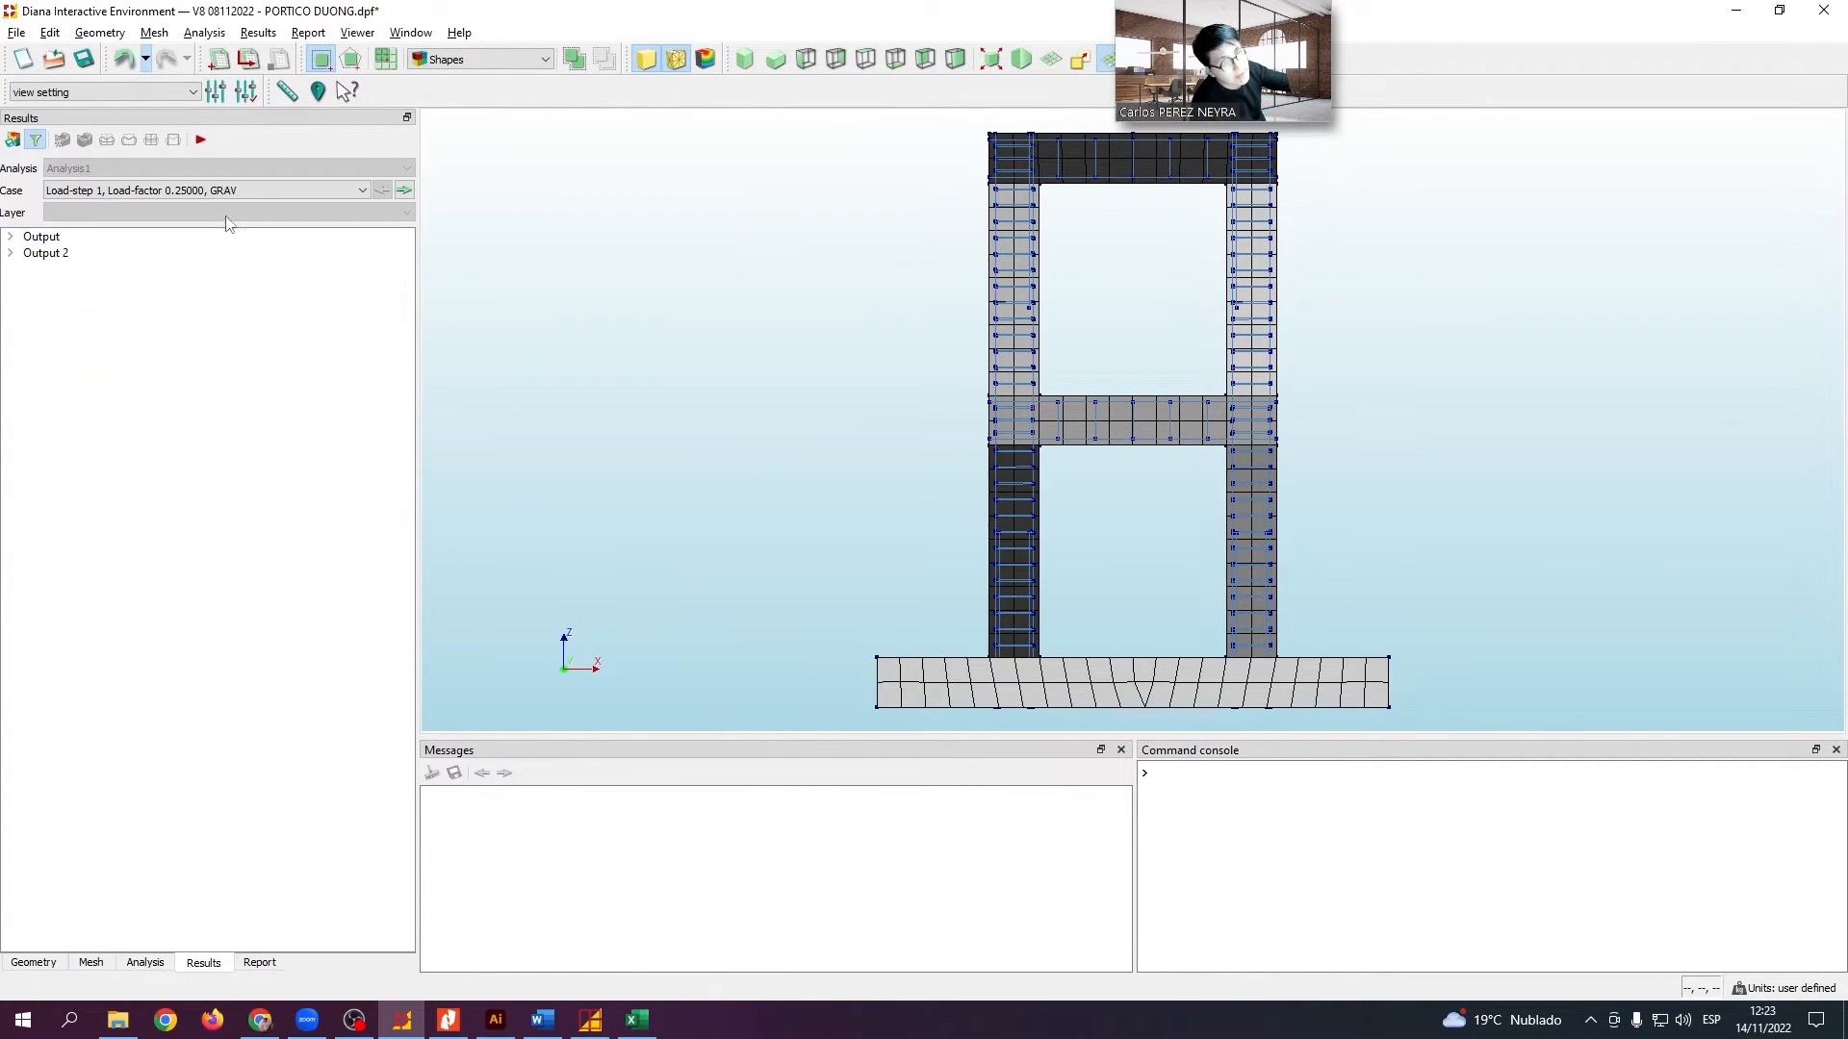
left_click(247, 190)
scroll(256, 275, "down", 10)
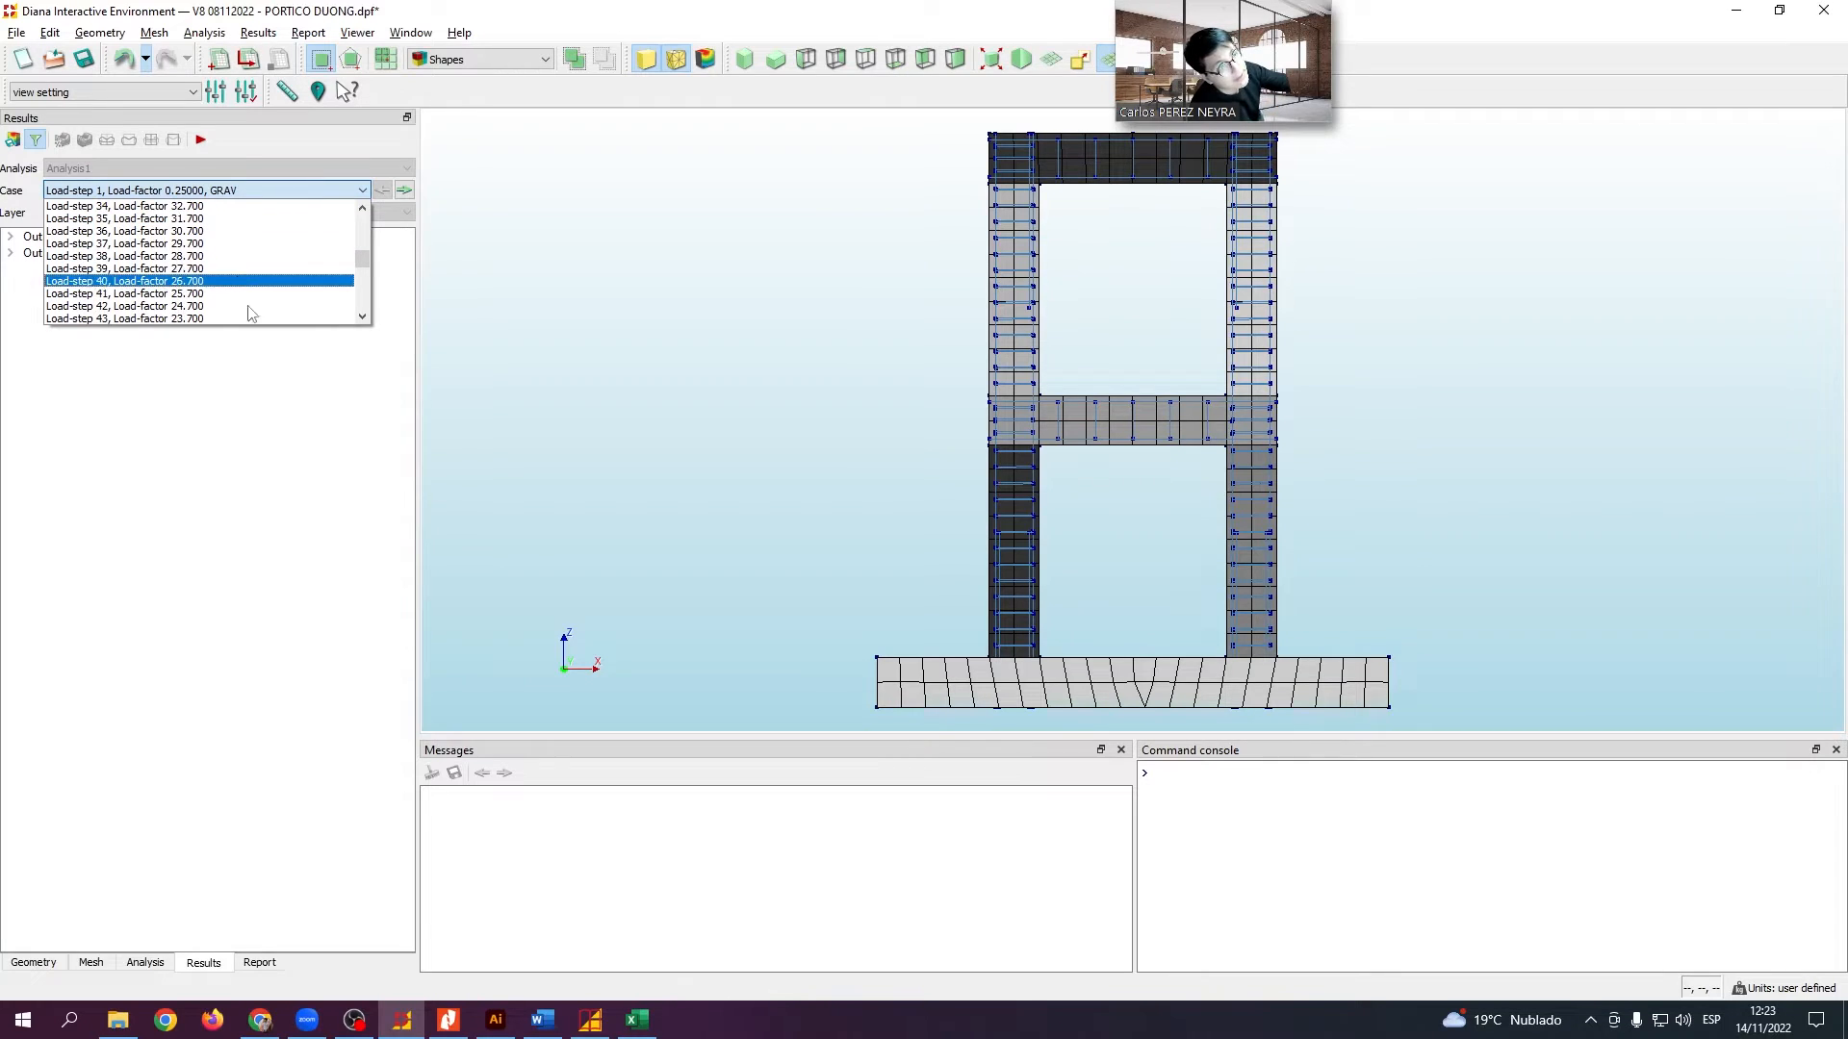
left_click(269, 146)
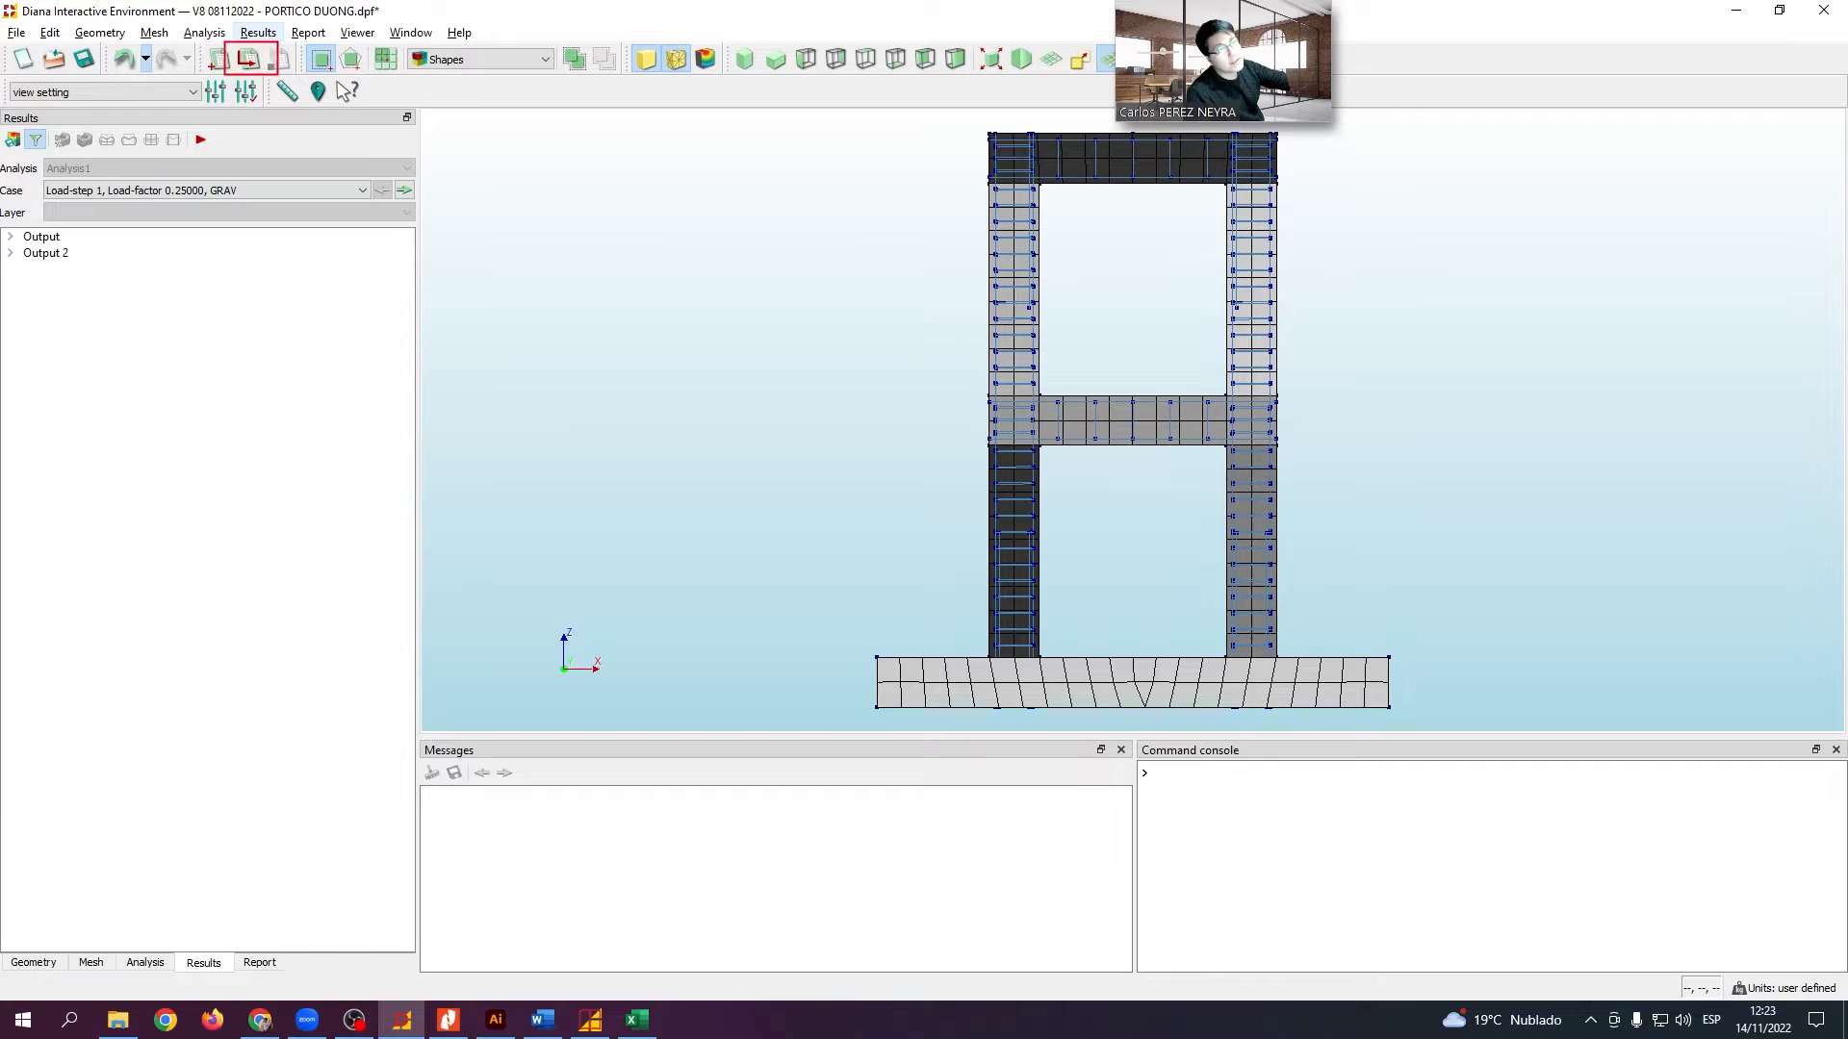
left_click(254, 186)
scroll(249, 305, "down", 9)
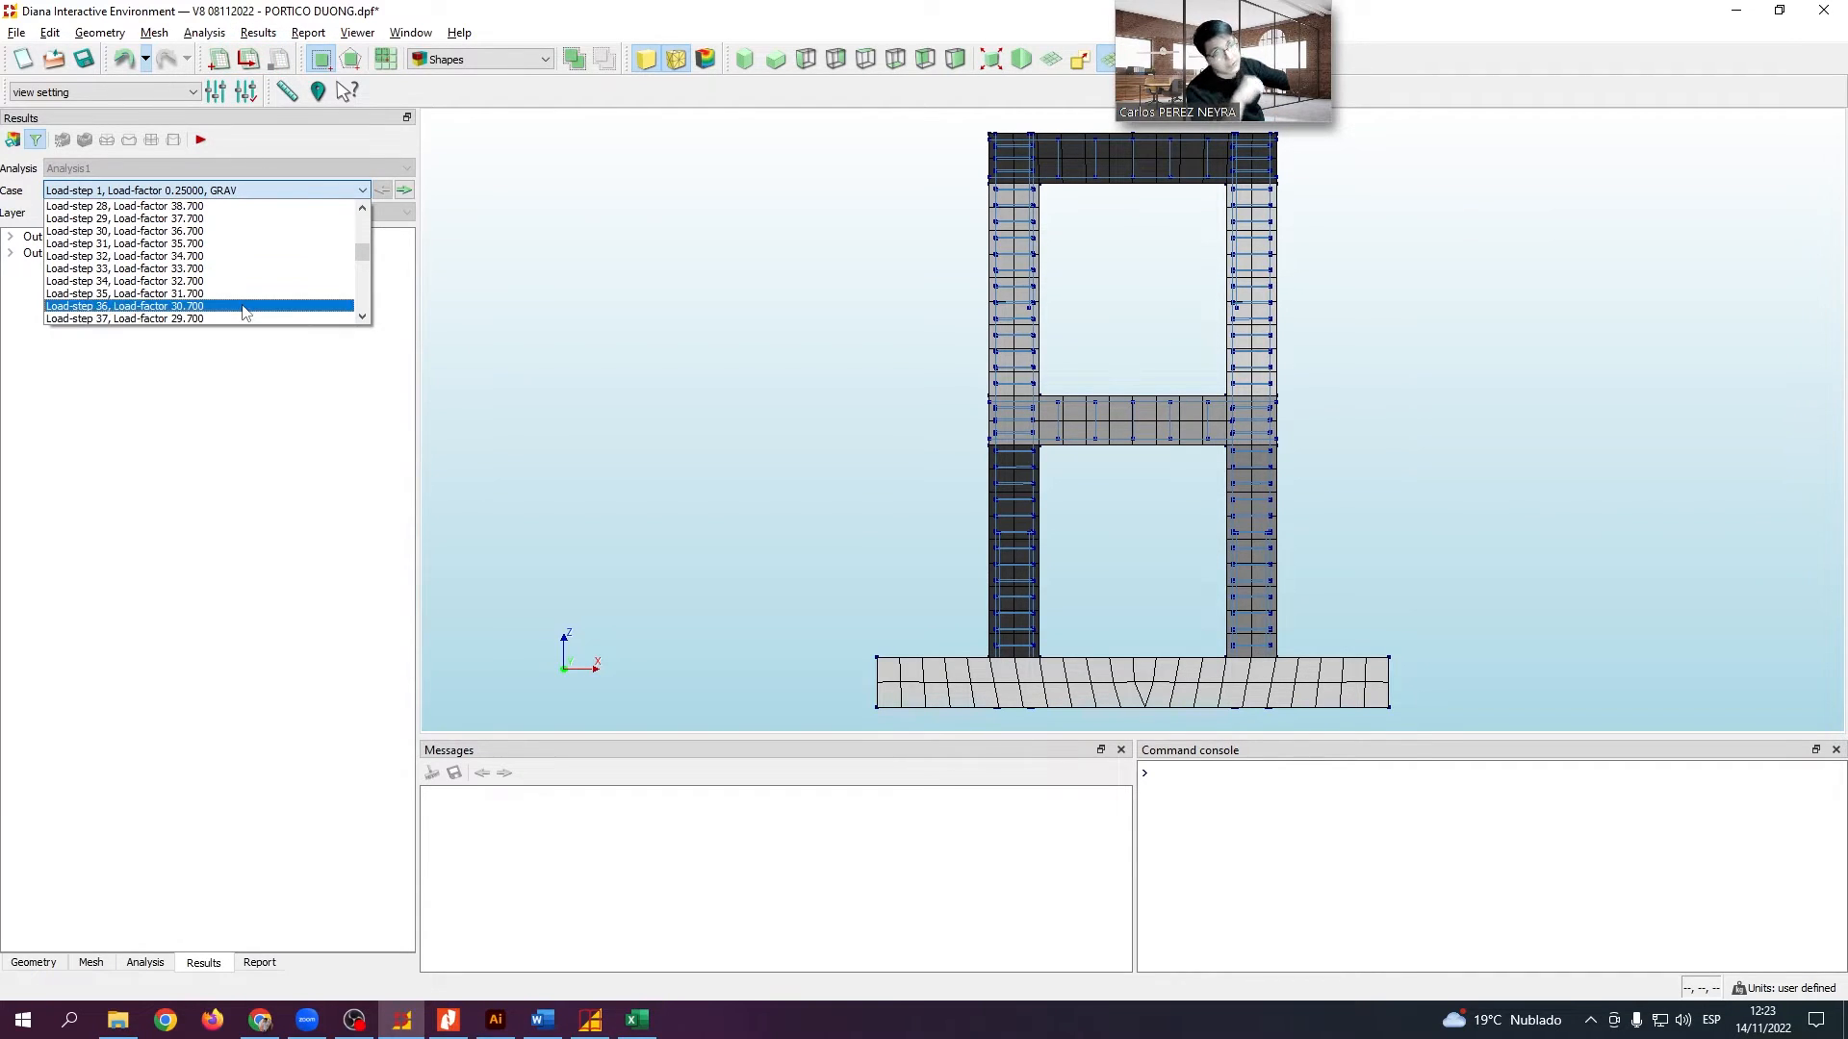
left_click(248, 306)
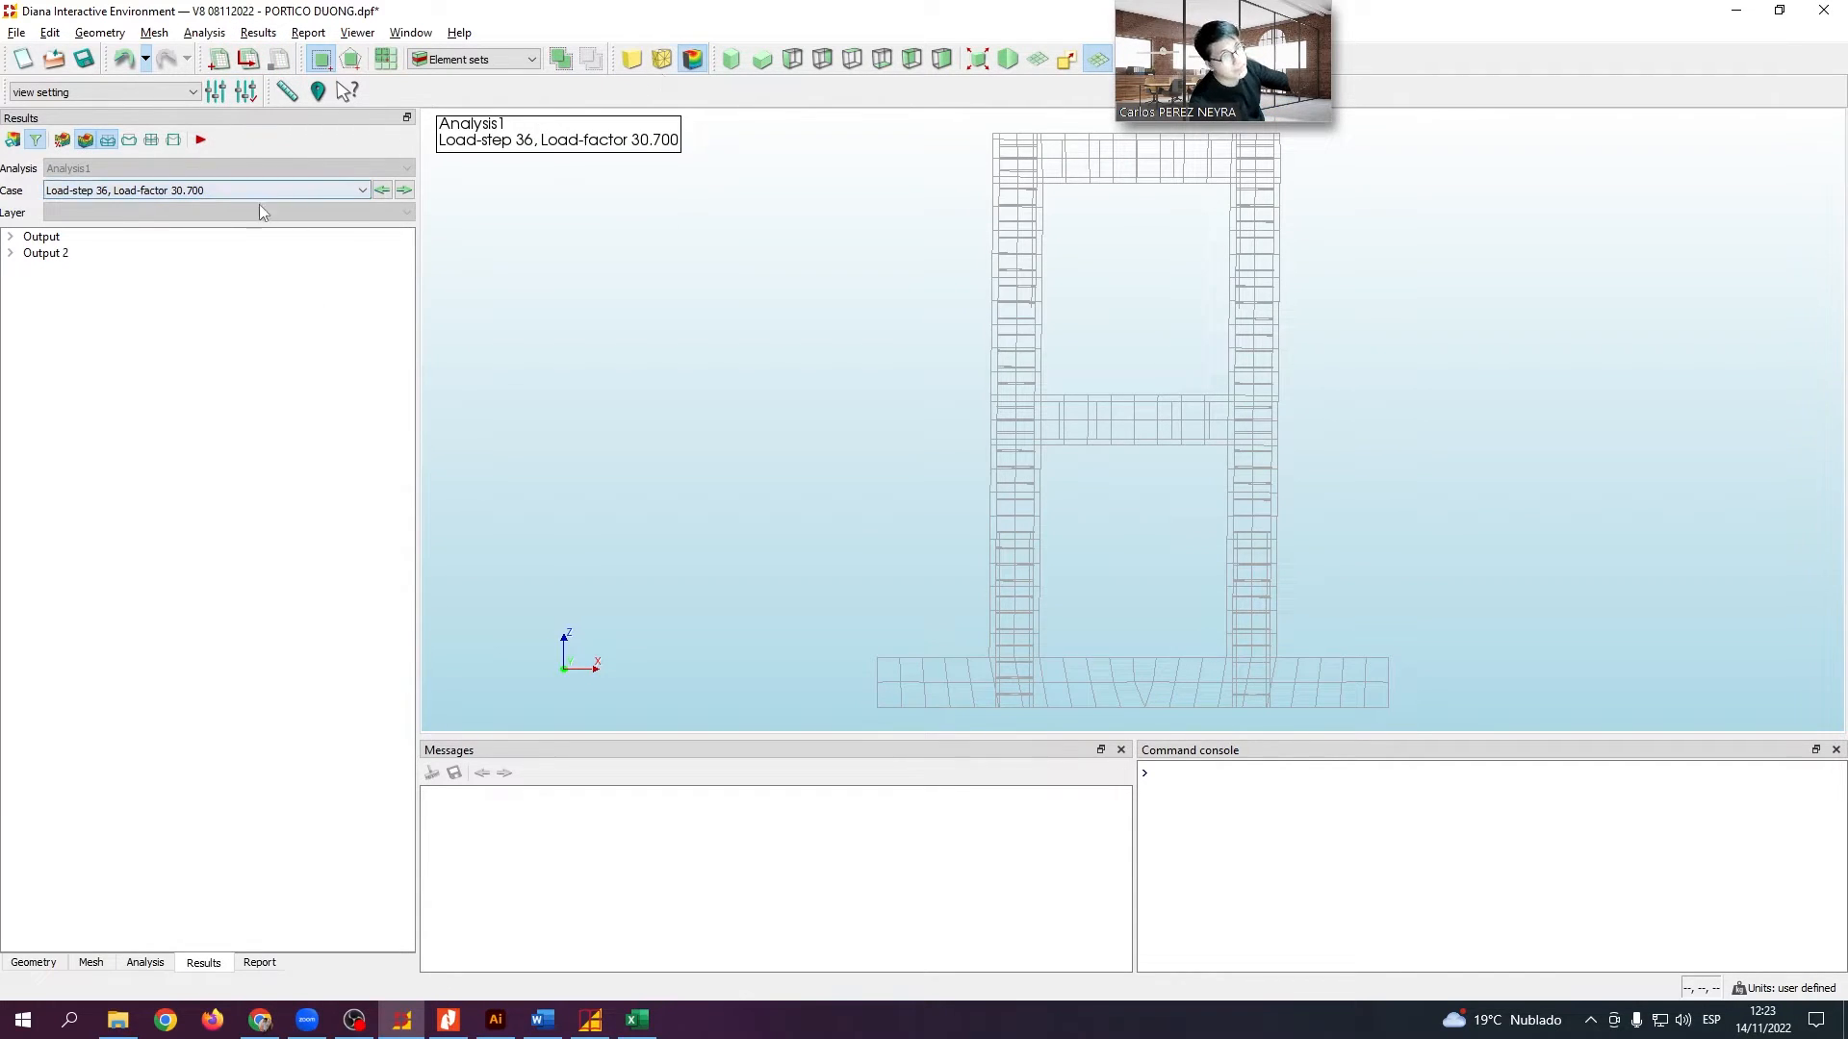
Display the TDtX displacement contours from the nodal results of the first output
left_click(10, 237)
left_click(29, 252)
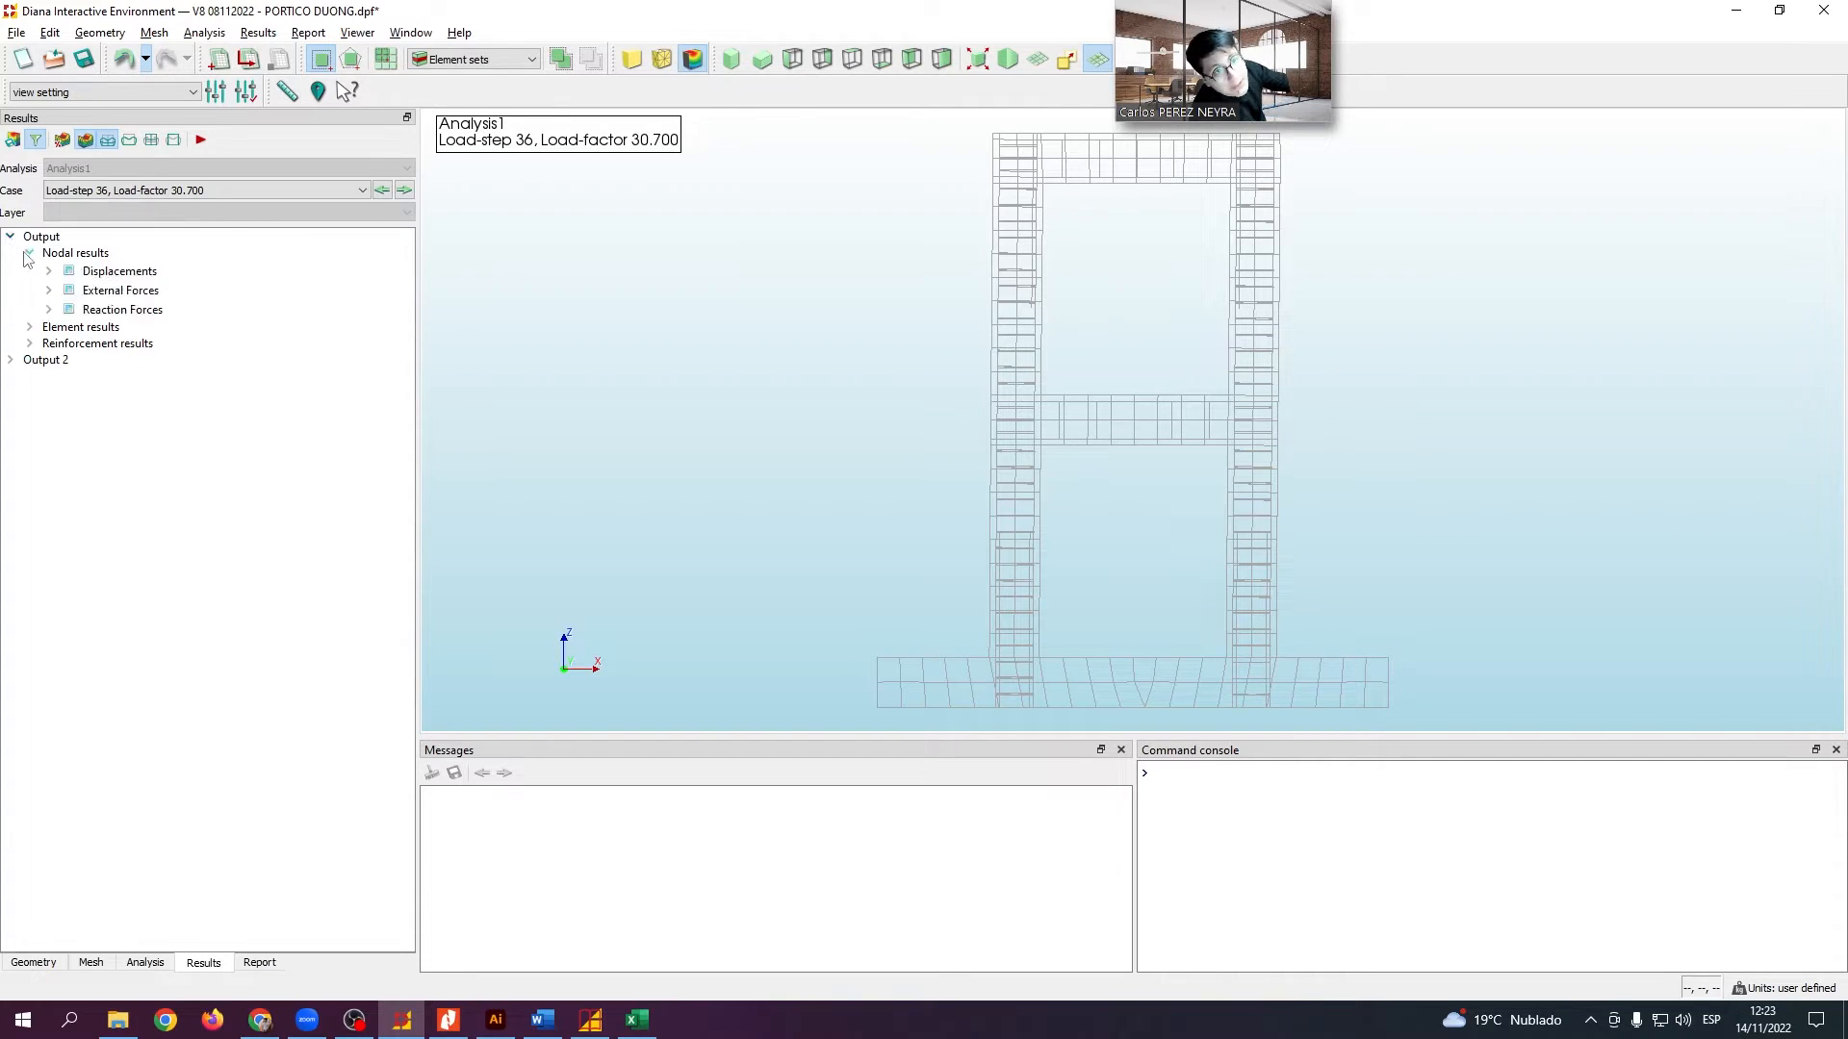
left_click(48, 270)
left_click(113, 290)
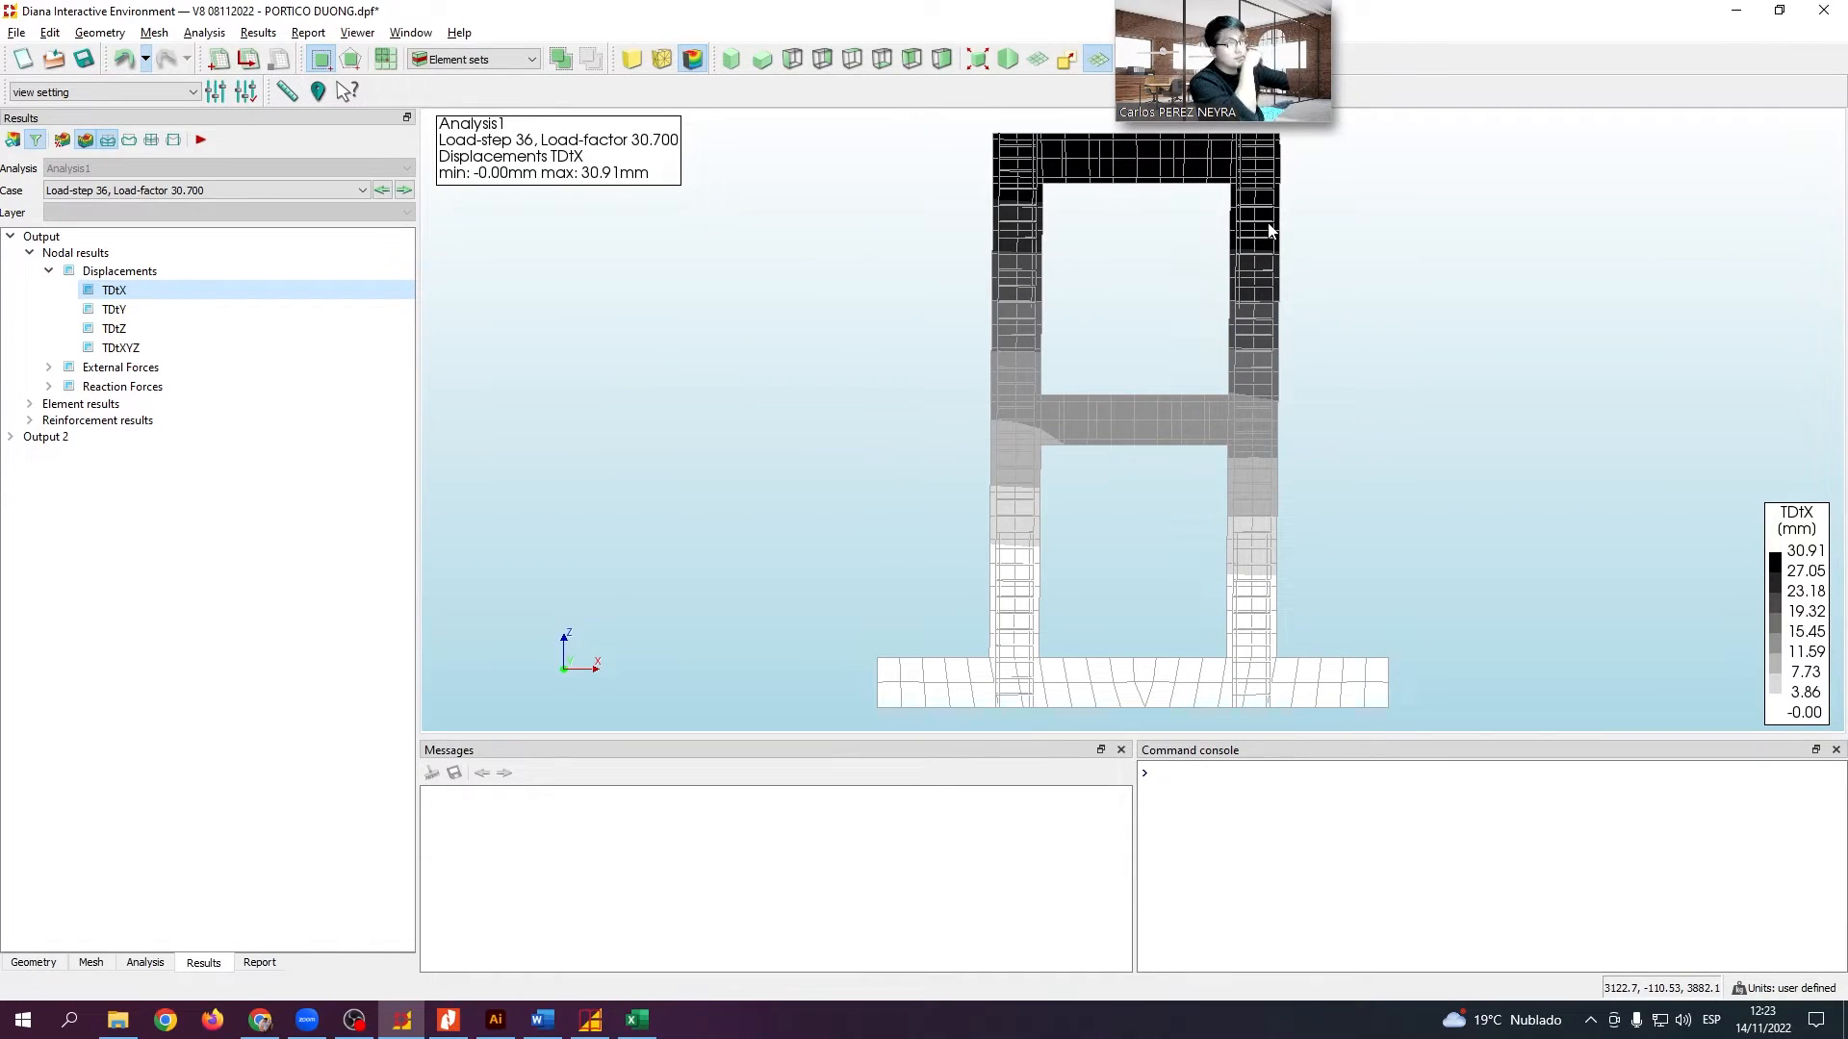
View the TDtX displacements at load-step 54 (load factor 10.780) and at load-step 80 (load factor -4.9300)
left_click(197, 191)
scroll(196, 270, "down", 6)
left_click(195, 273)
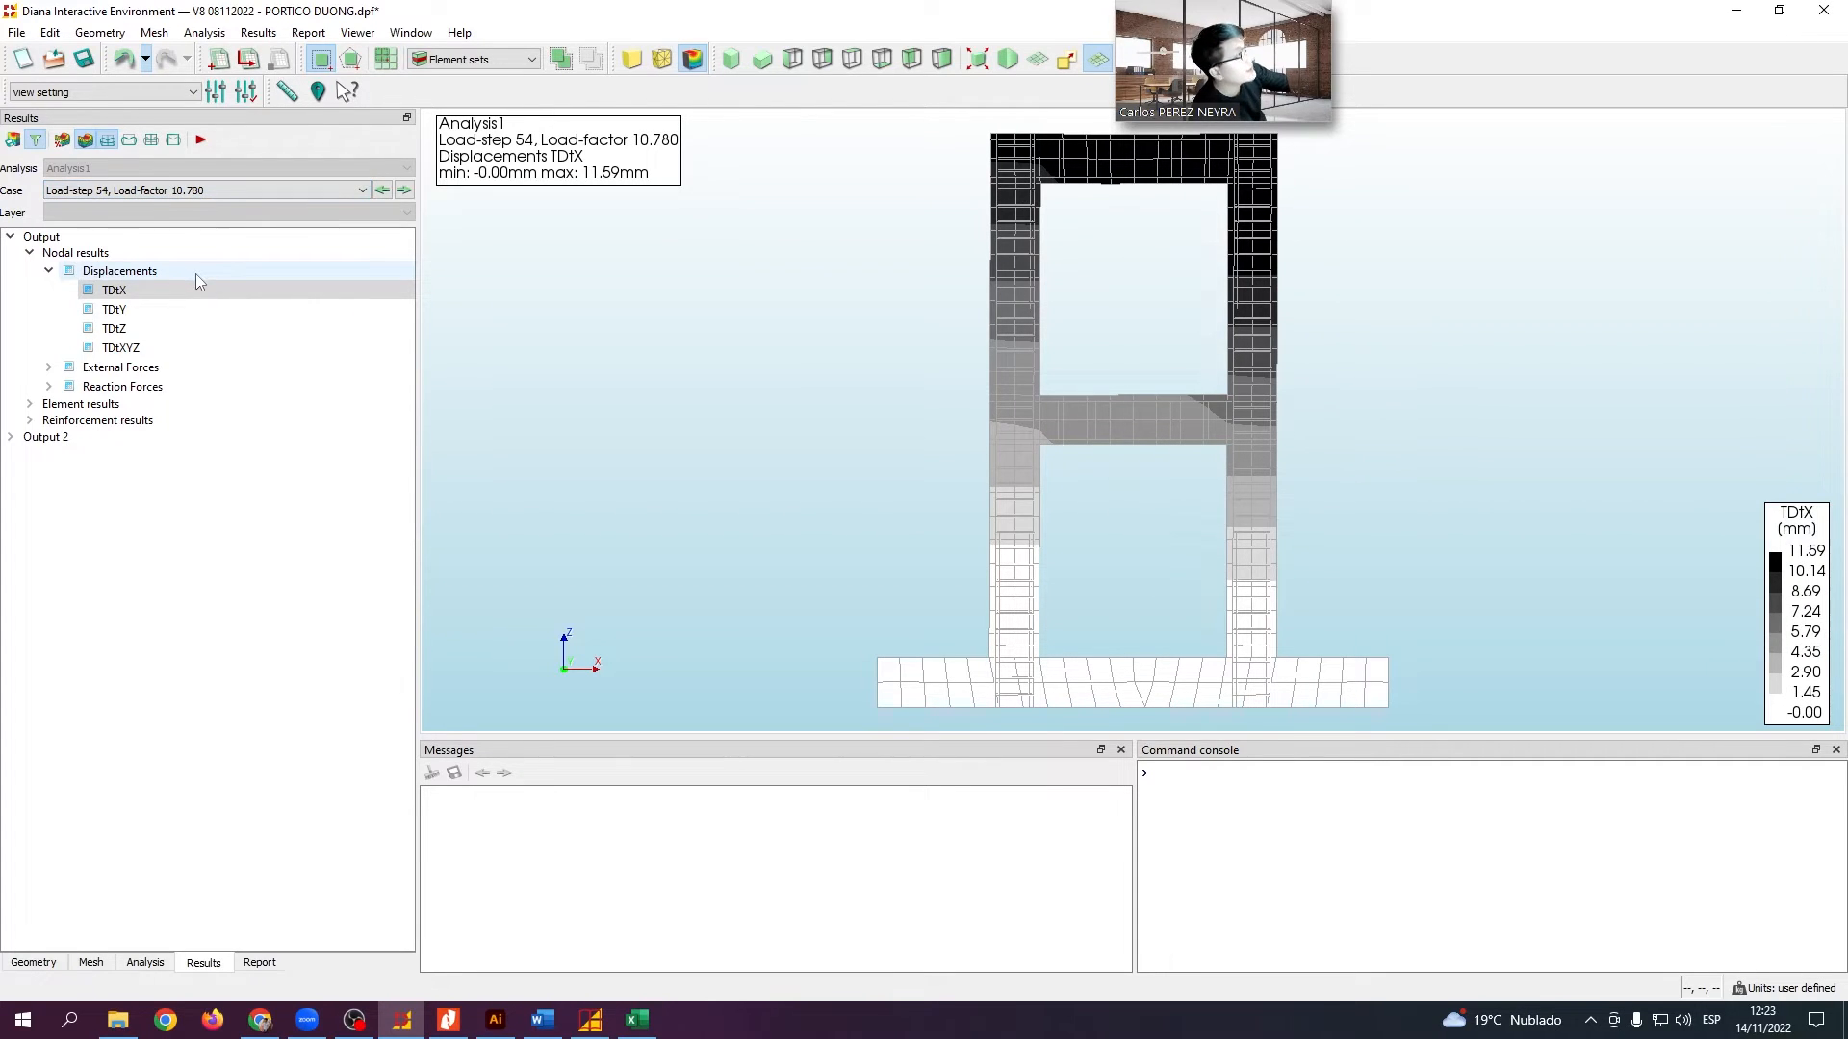
left_click(233, 191)
scroll(236, 279, "down", 8)
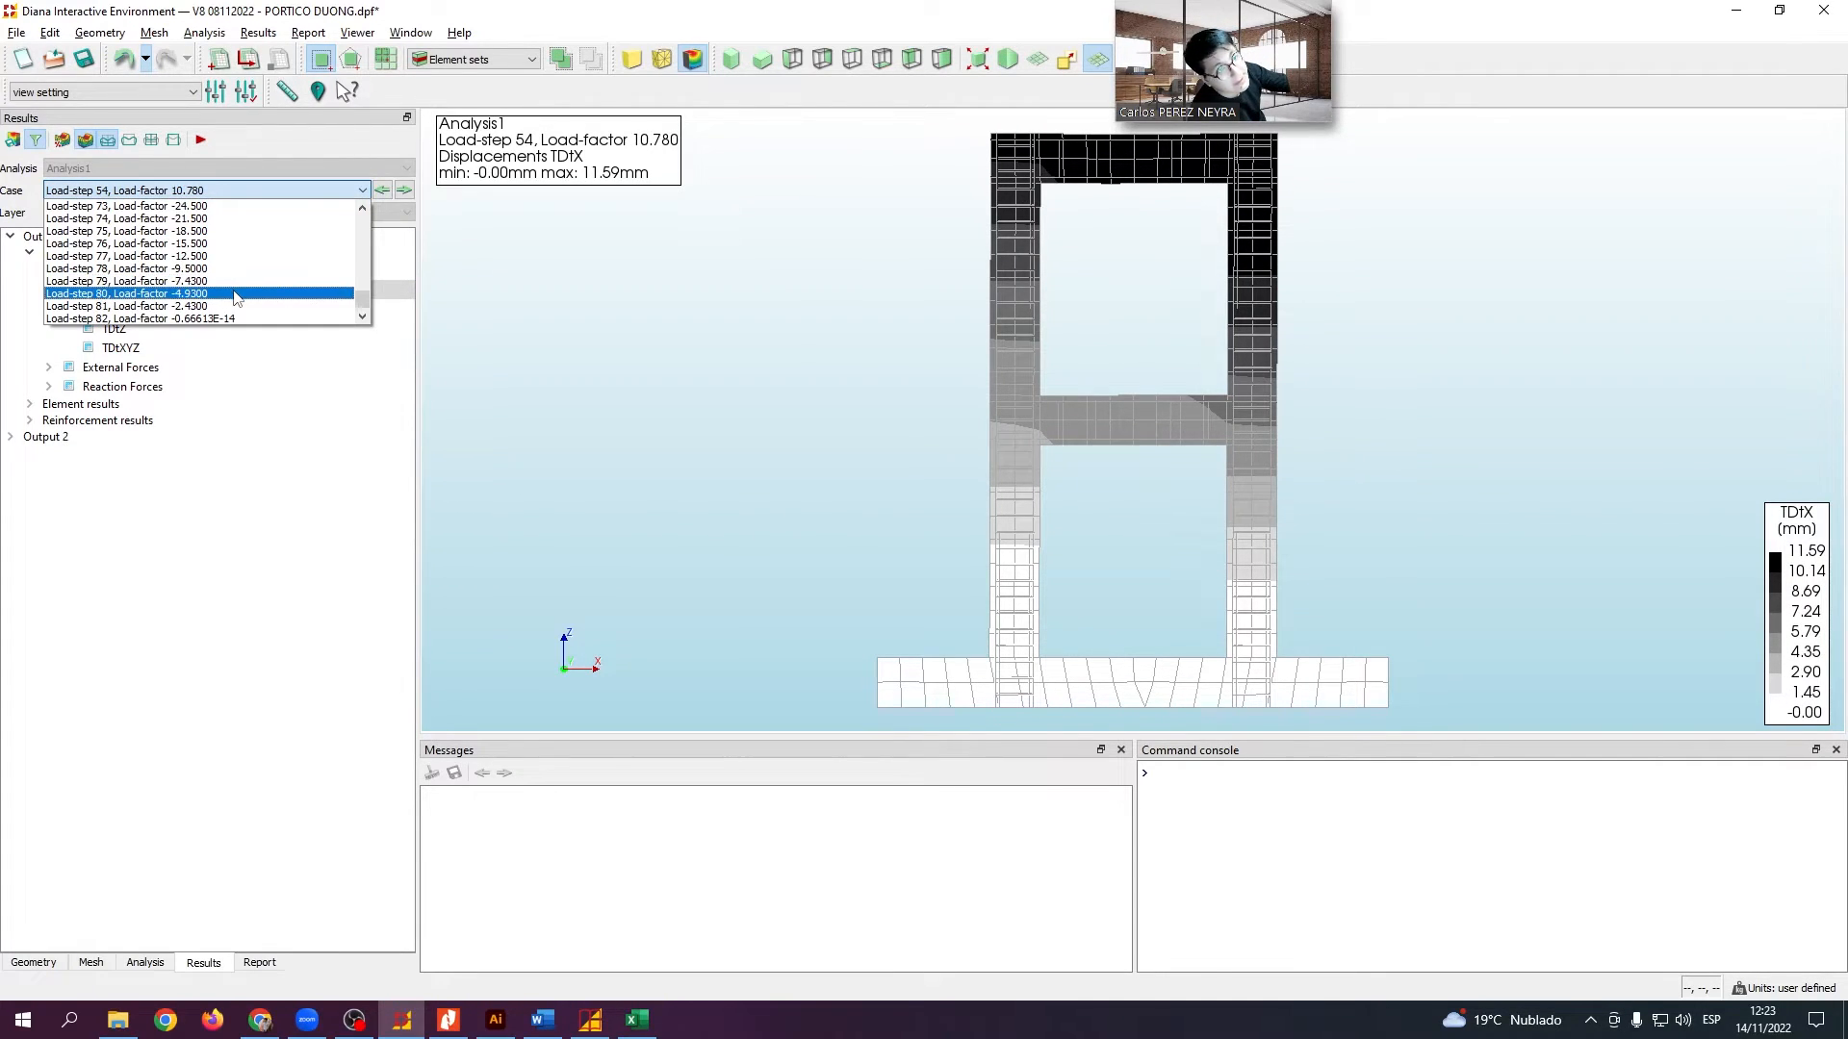
left_click(237, 297)
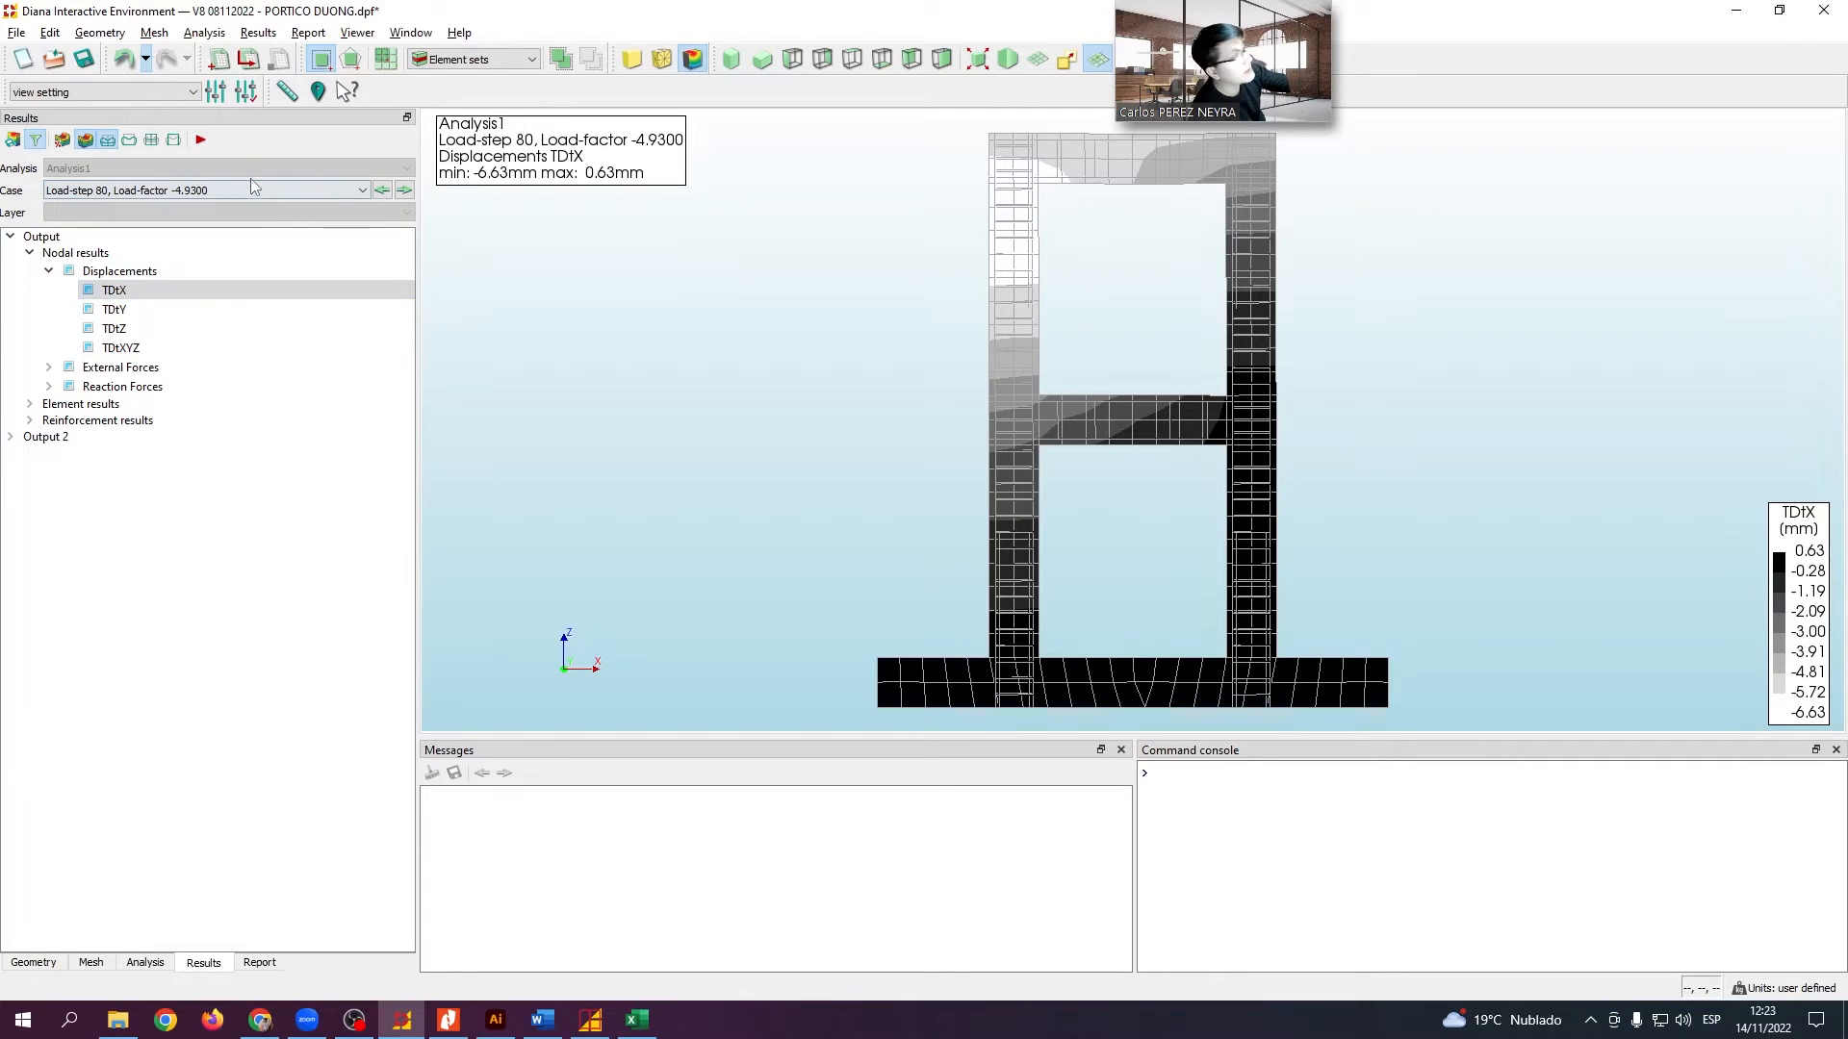
View the TDtX displacements at load-step 68 (load factor -39.500), load-step 58 (-4.9800) and load-step 36 (30.700)
left_click(246, 190)
left_click(229, 256)
left_click(223, 188)
scroll(232, 240, "up", 3)
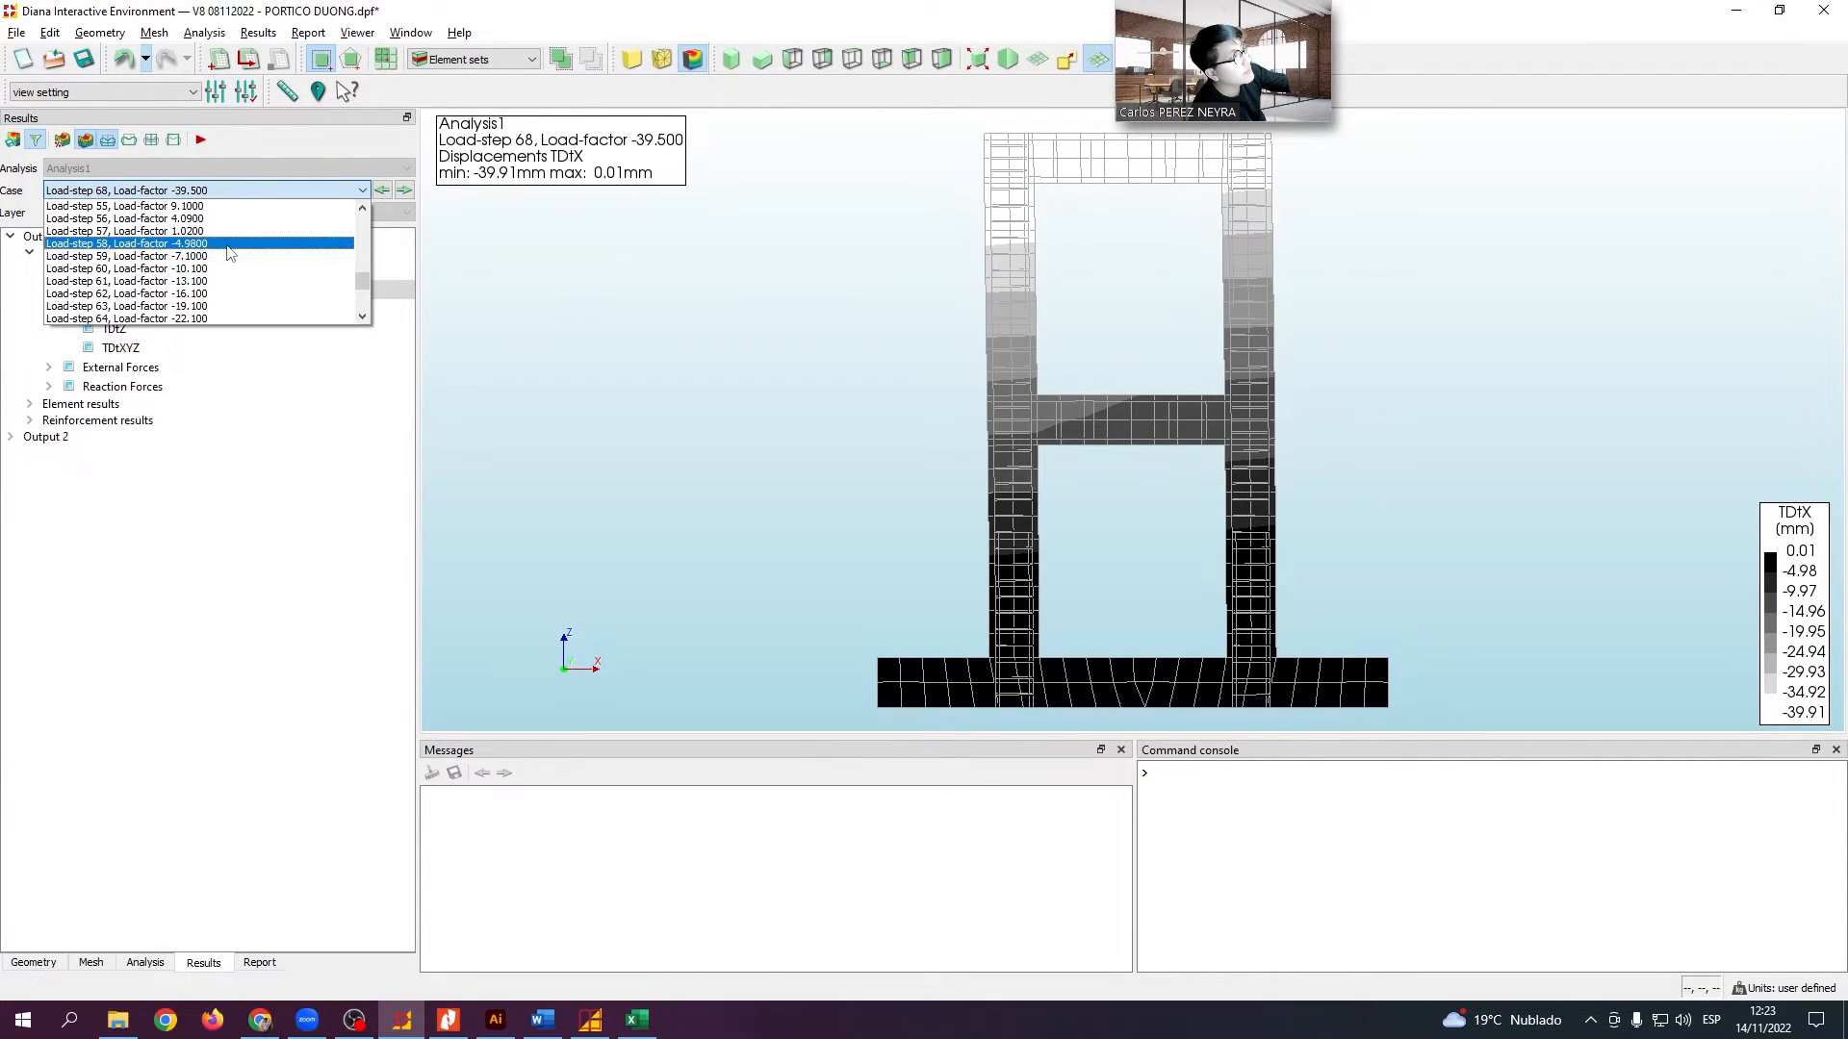
left_click(228, 244)
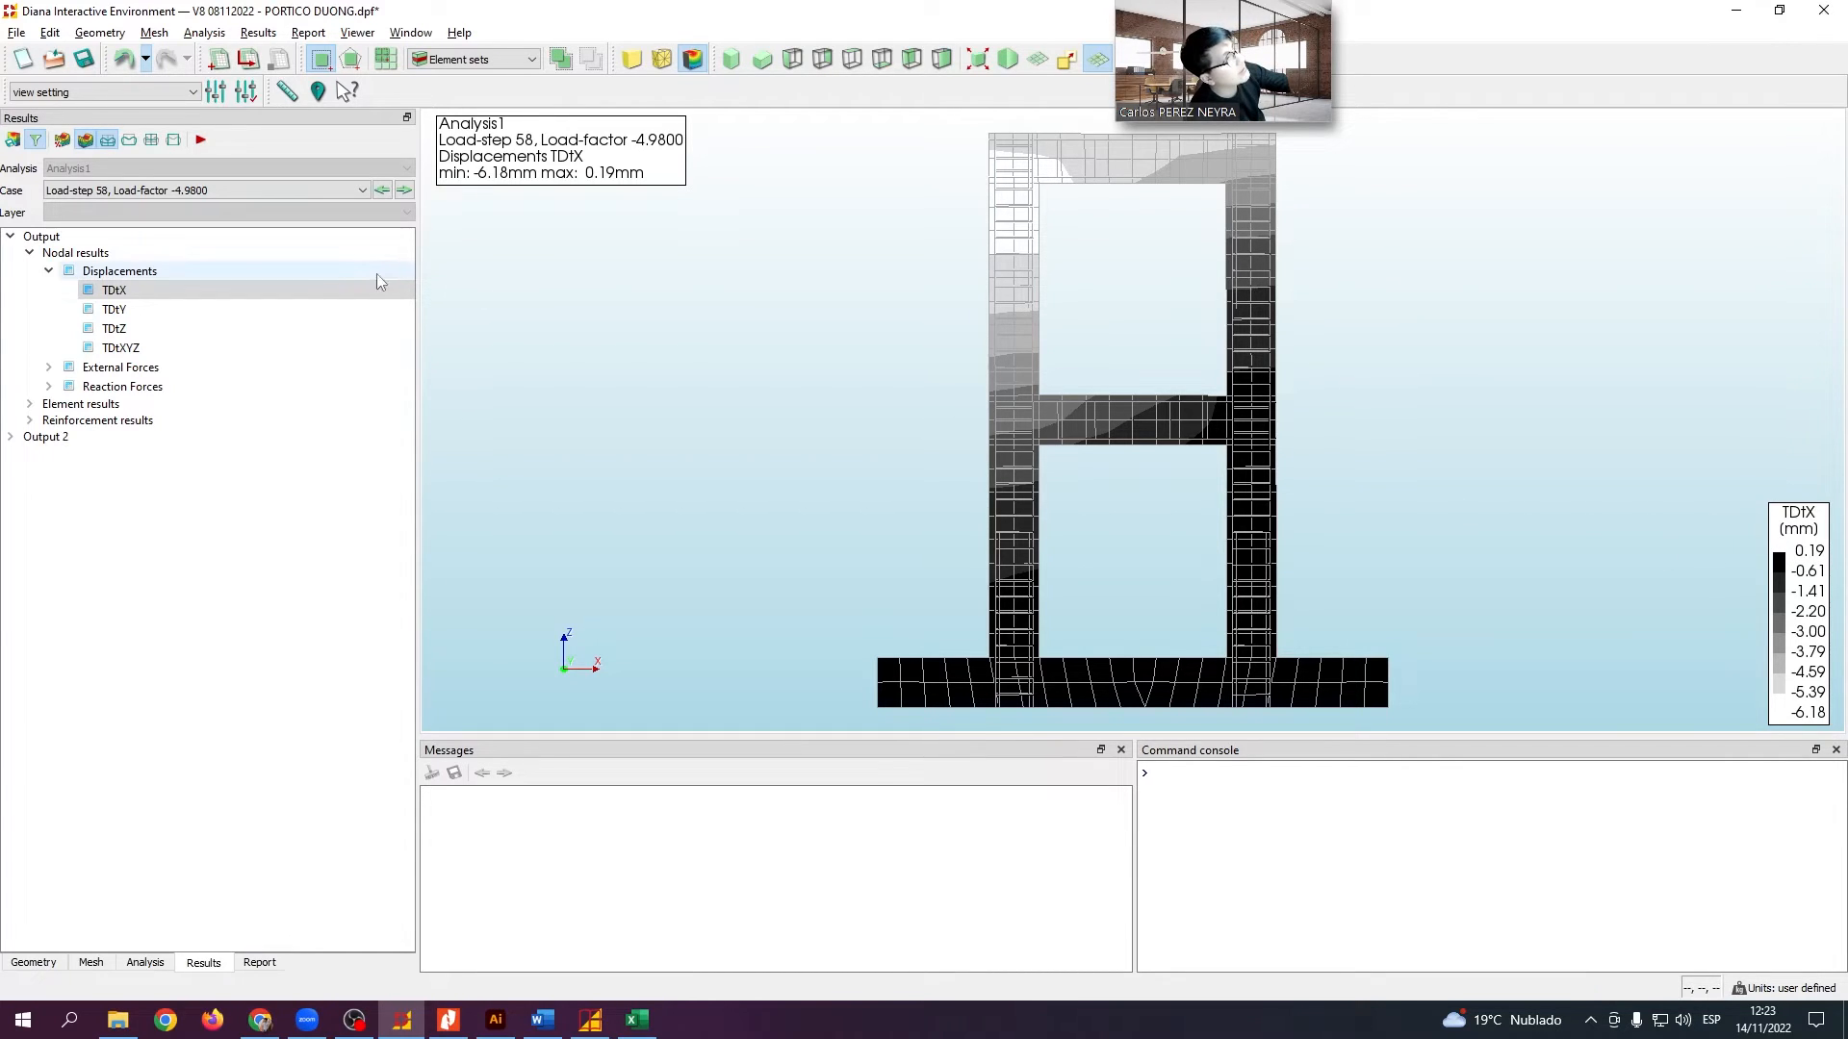
left_click(144, 190)
left_click(162, 269)
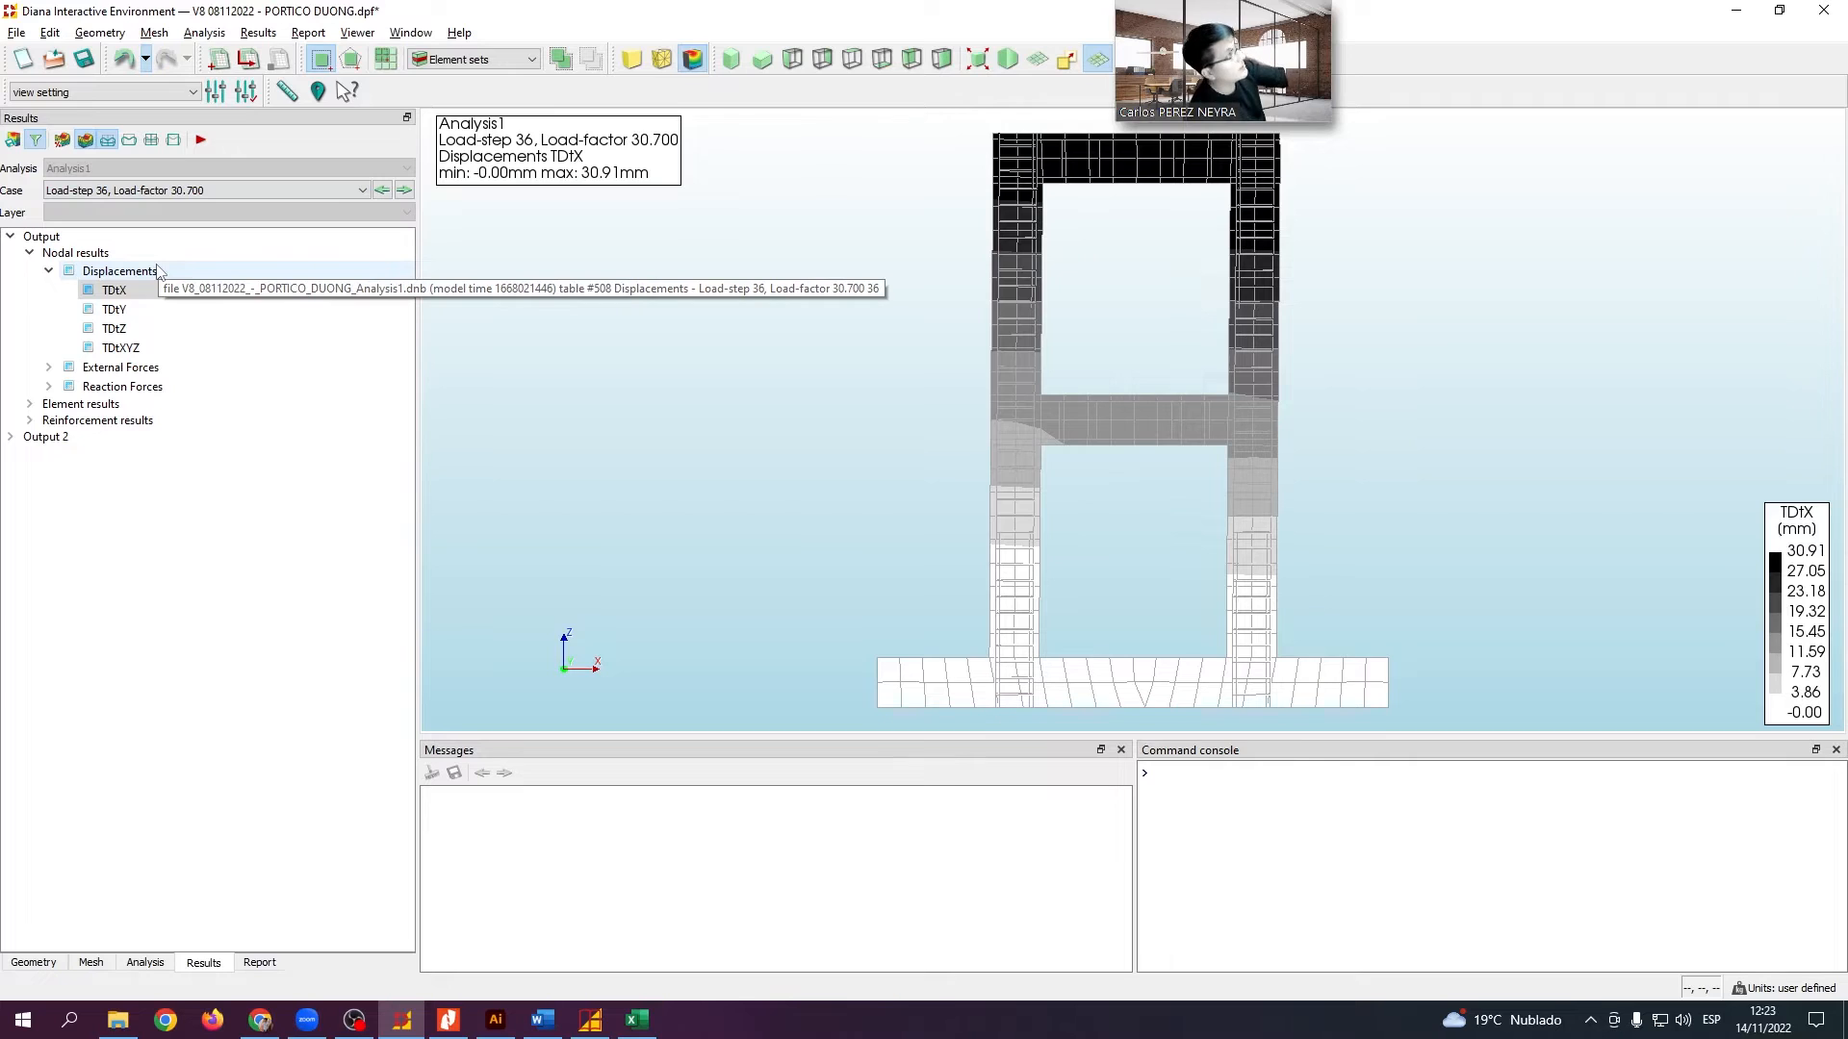
Expand the external force, reaction force, element and reinforcement results, and display the reinforcement cross-section forces Nx
left_click(48, 367)
left_click(48, 464)
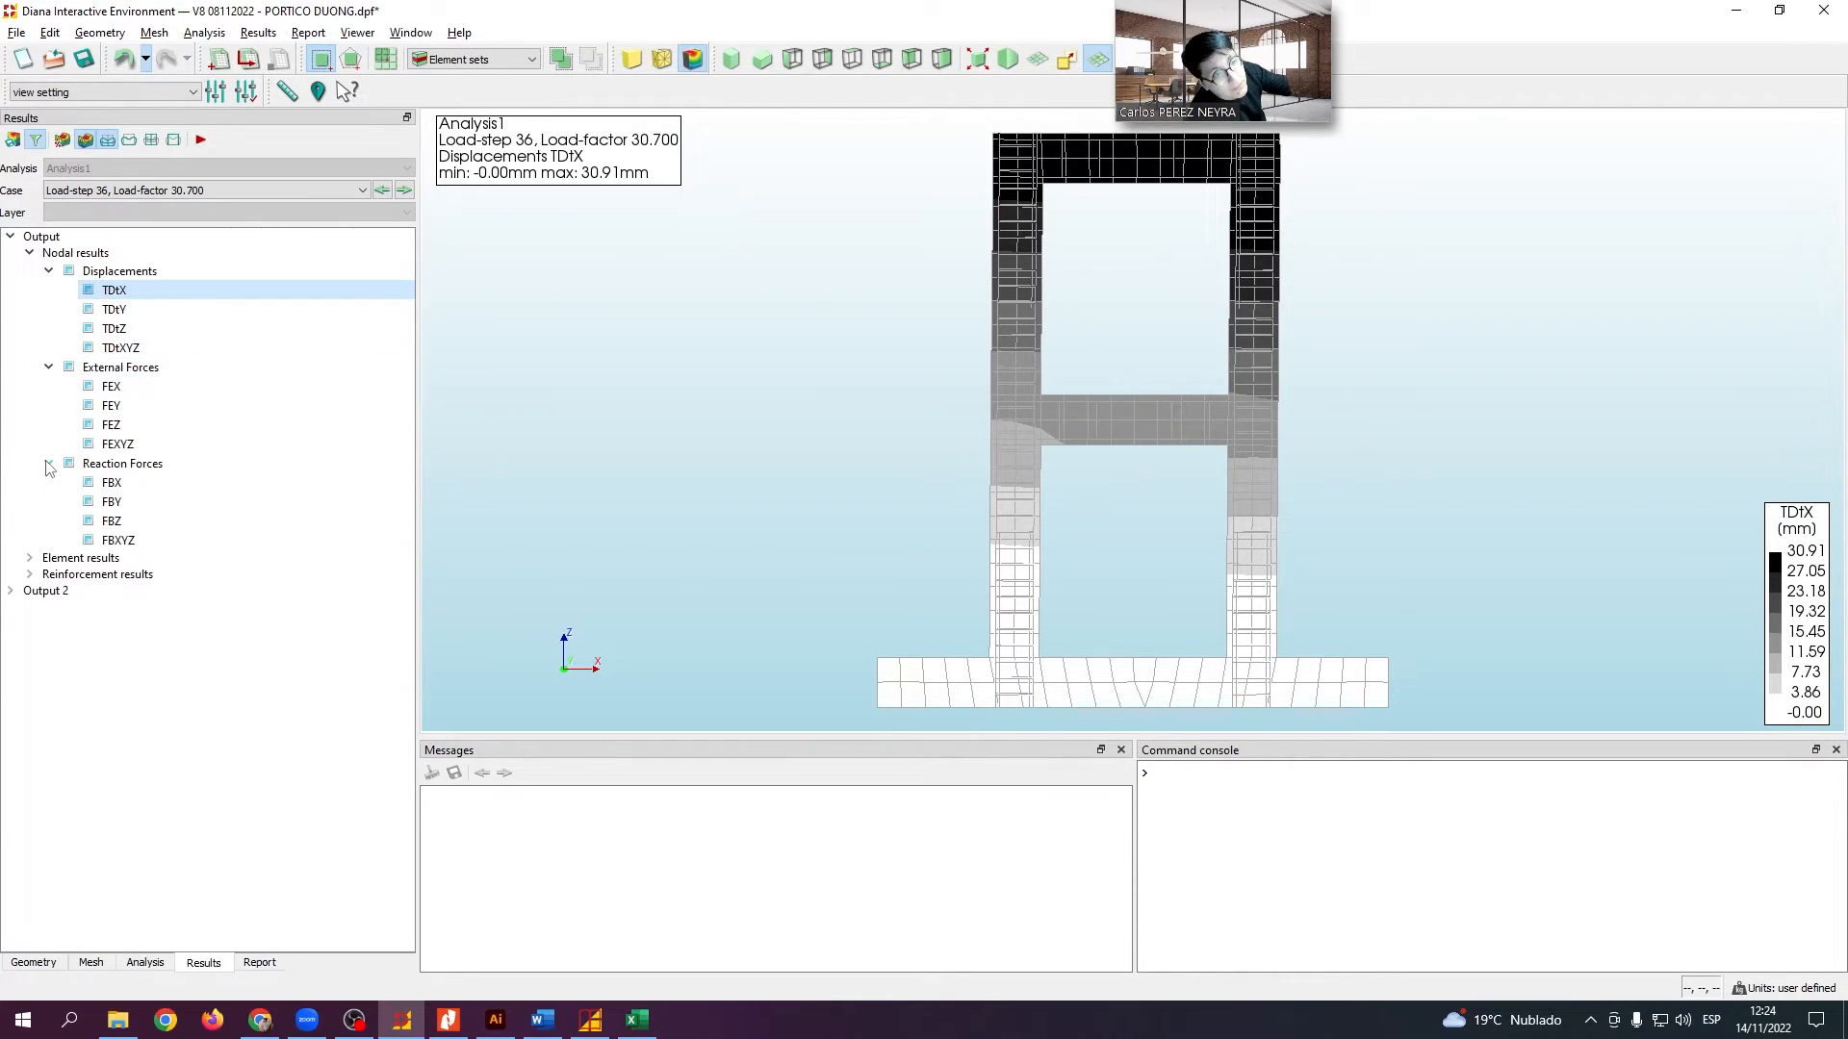
left_click(30, 558)
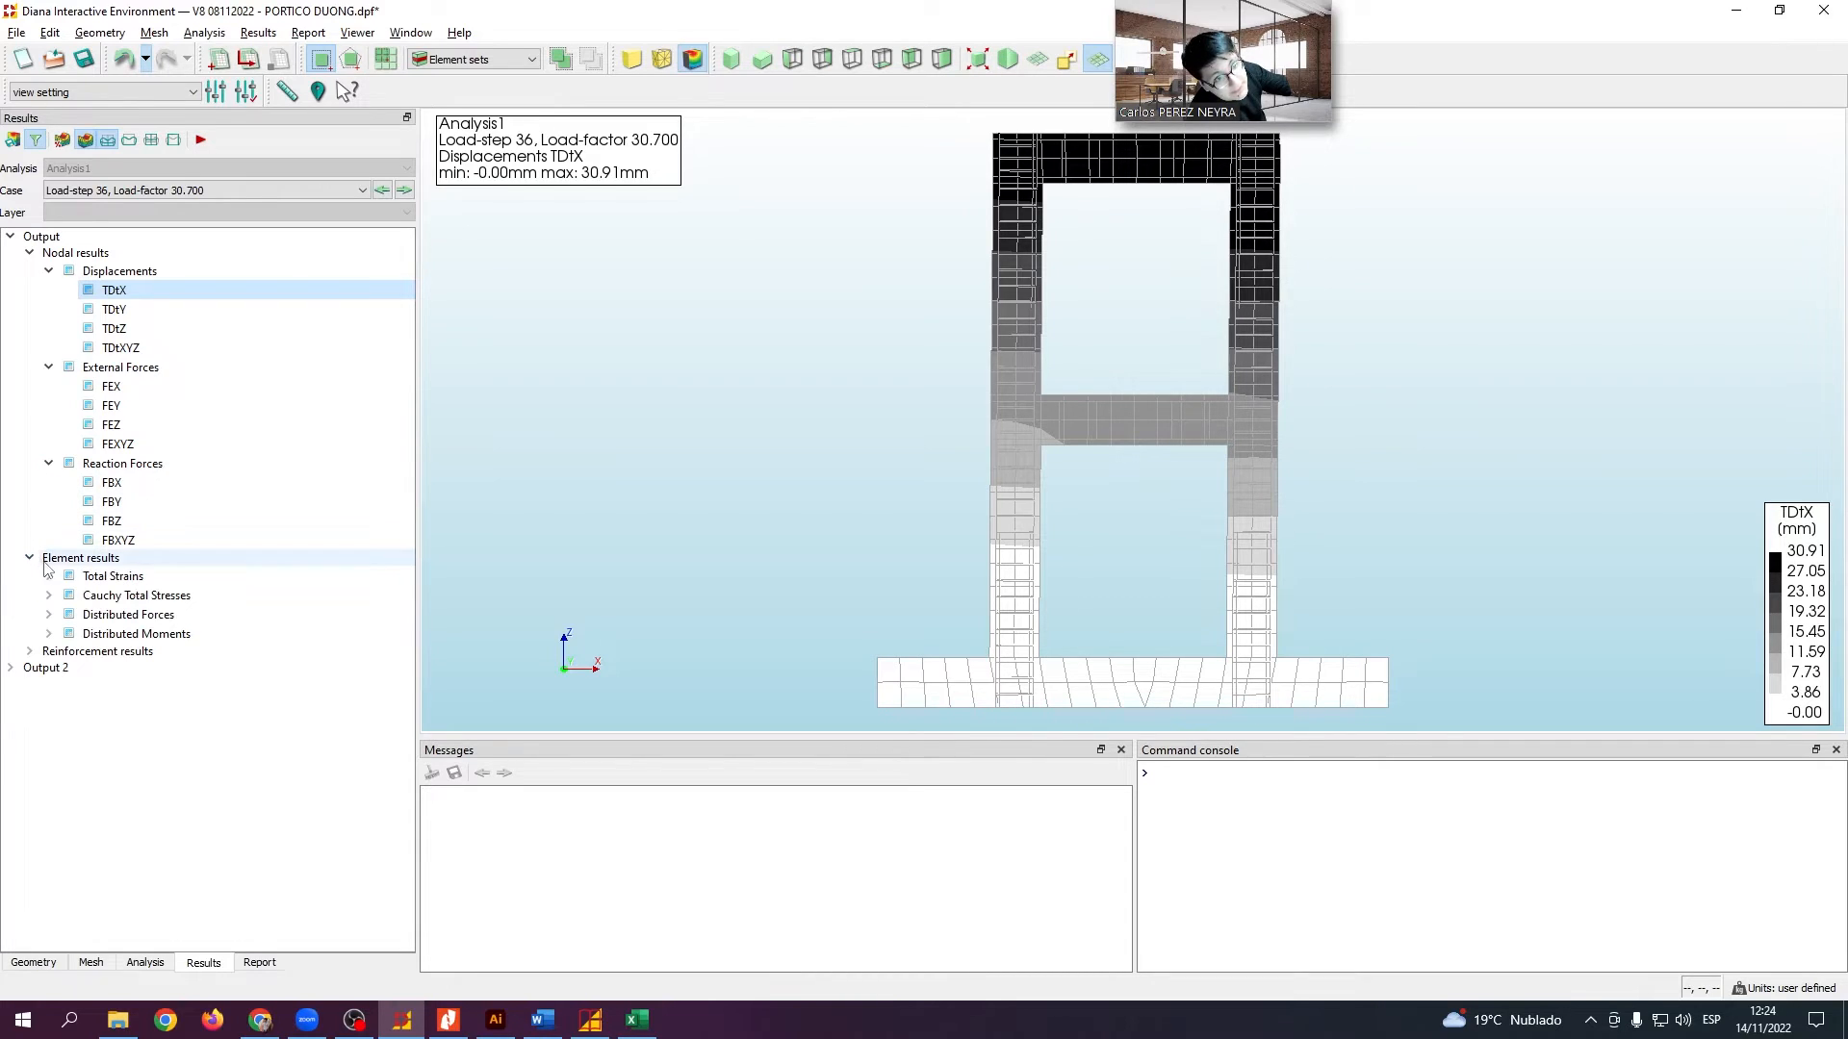
left_click(30, 651)
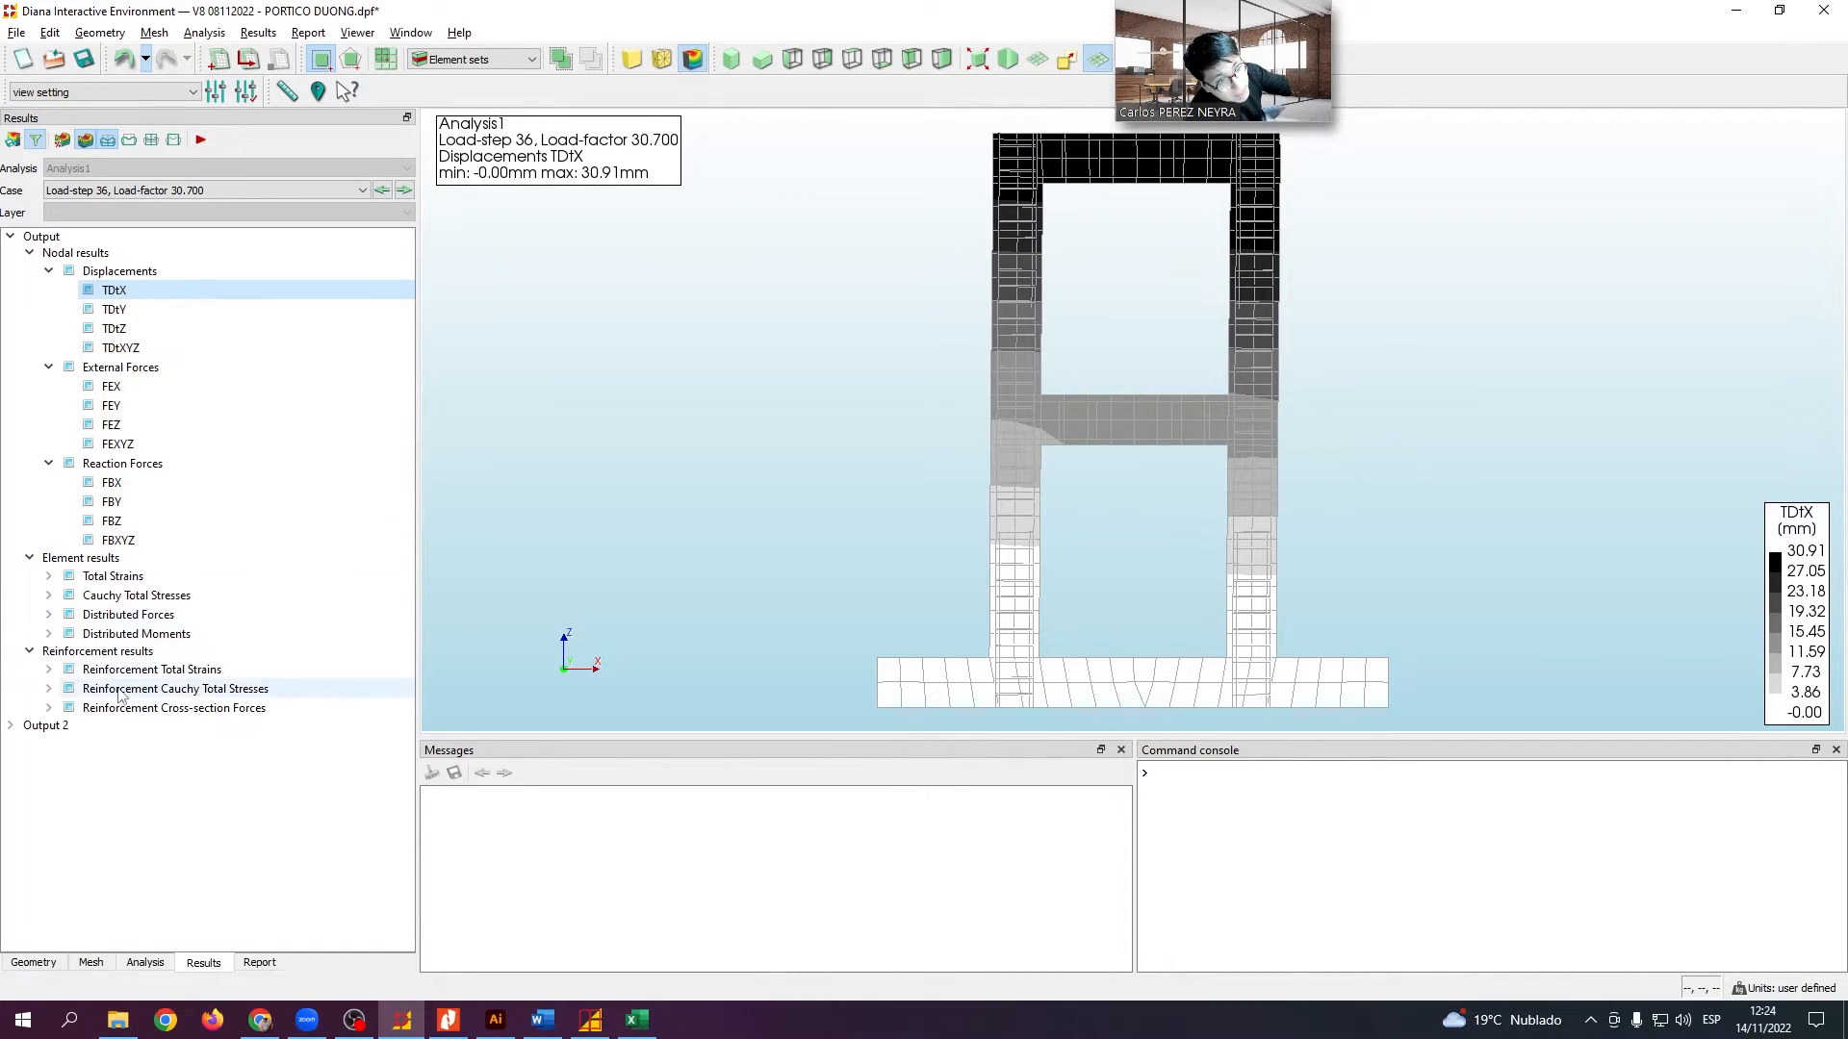
left_click(48, 708)
left_click(92, 728)
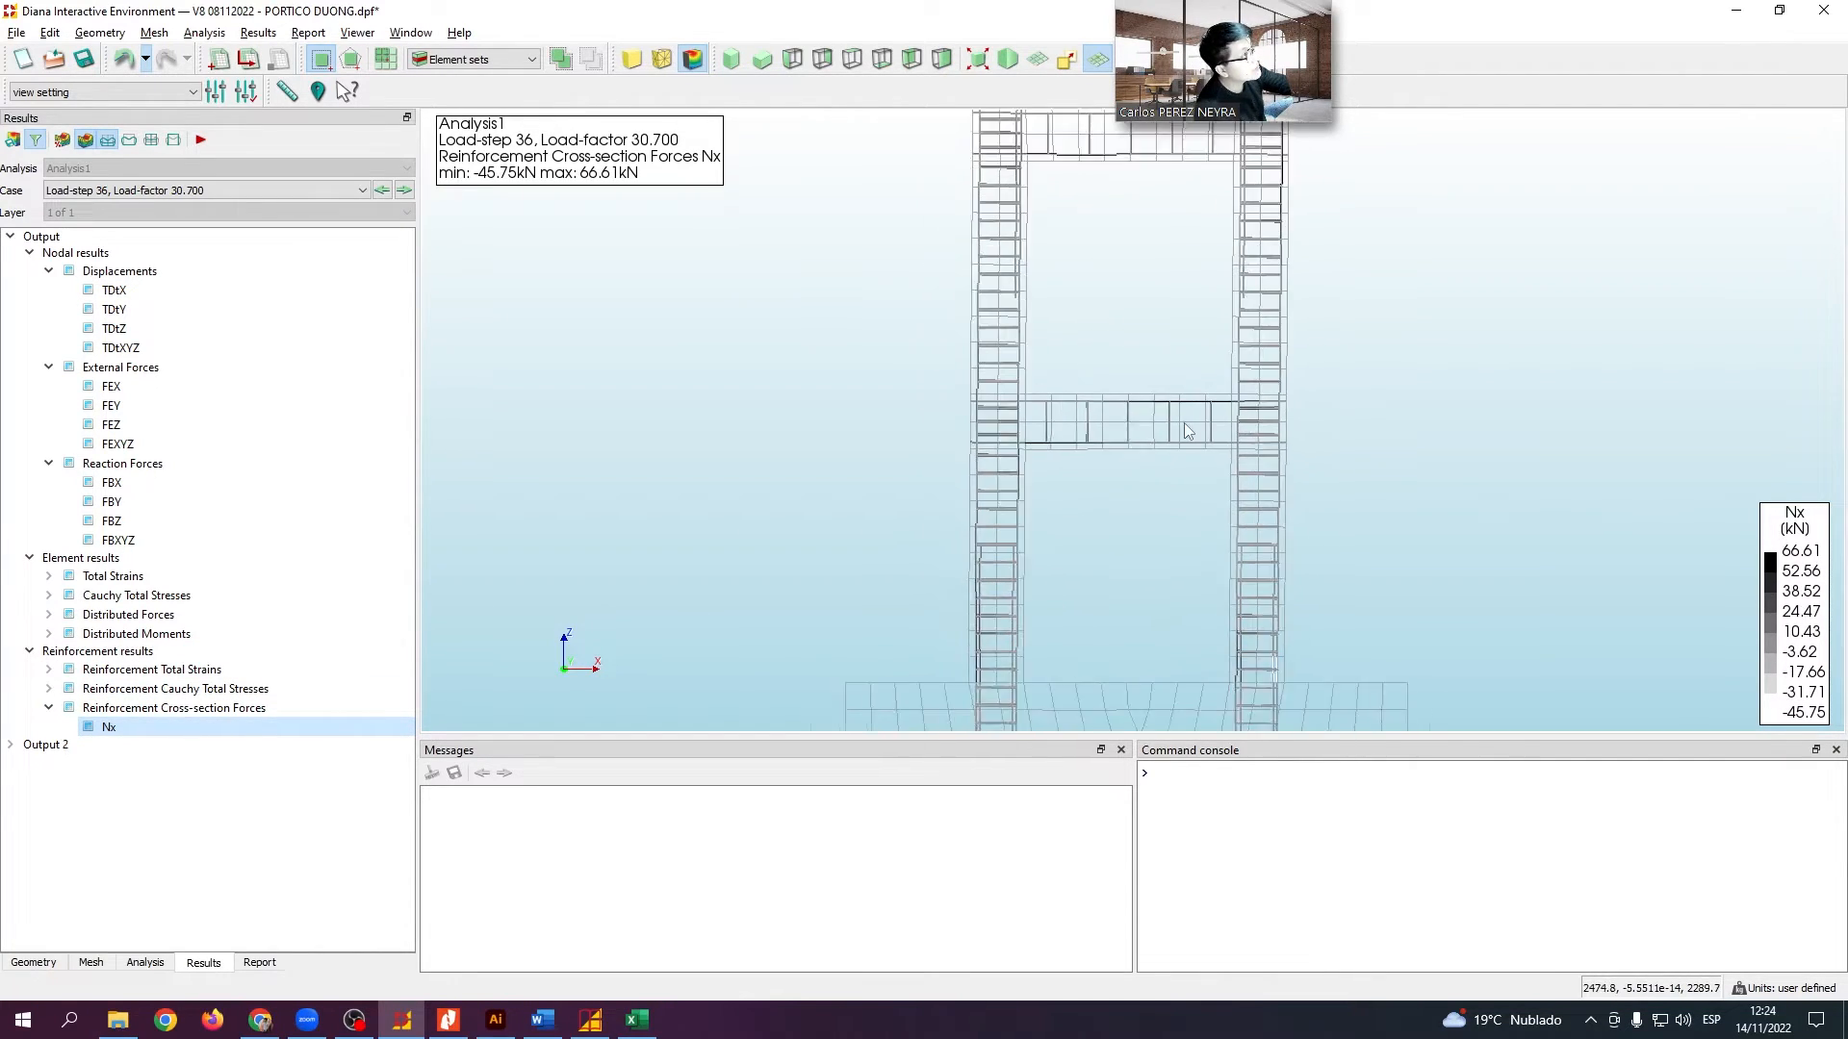
Show the Properties pane beside the model view
left_click(460, 32)
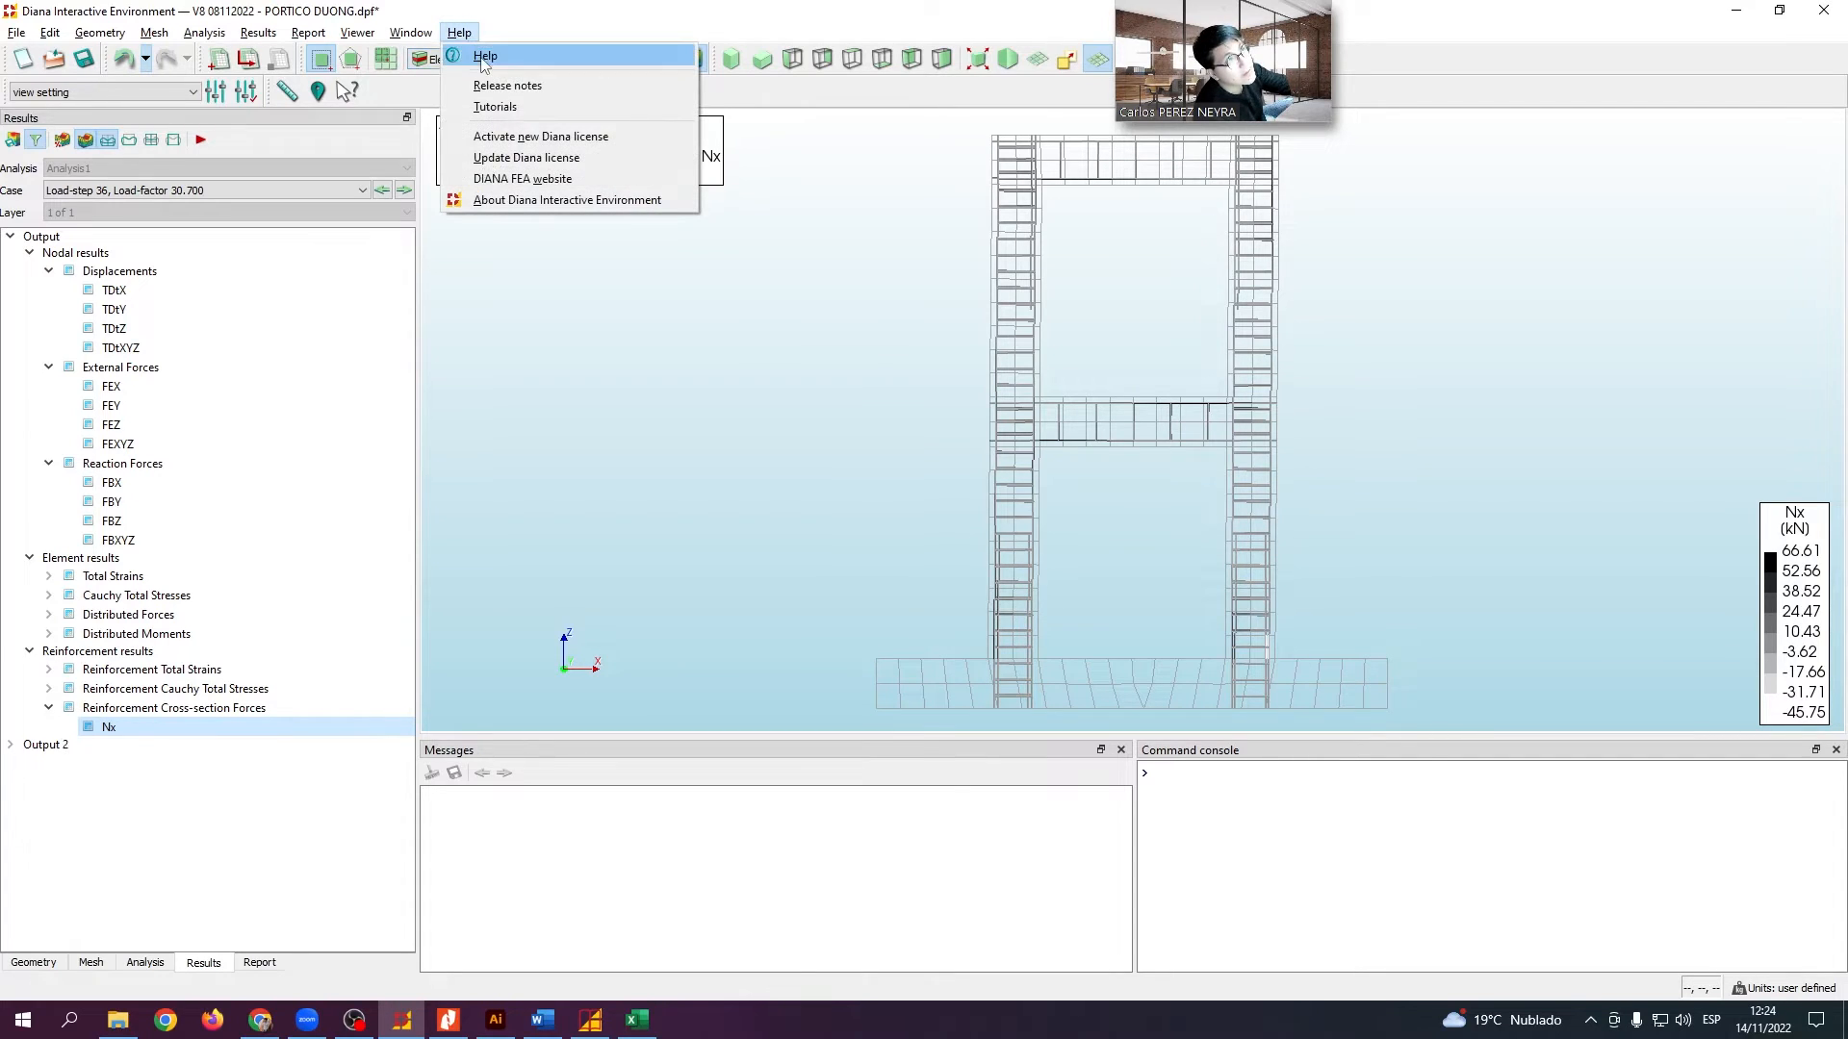
mouse_move(412, 32)
mouse_move(552, 57)
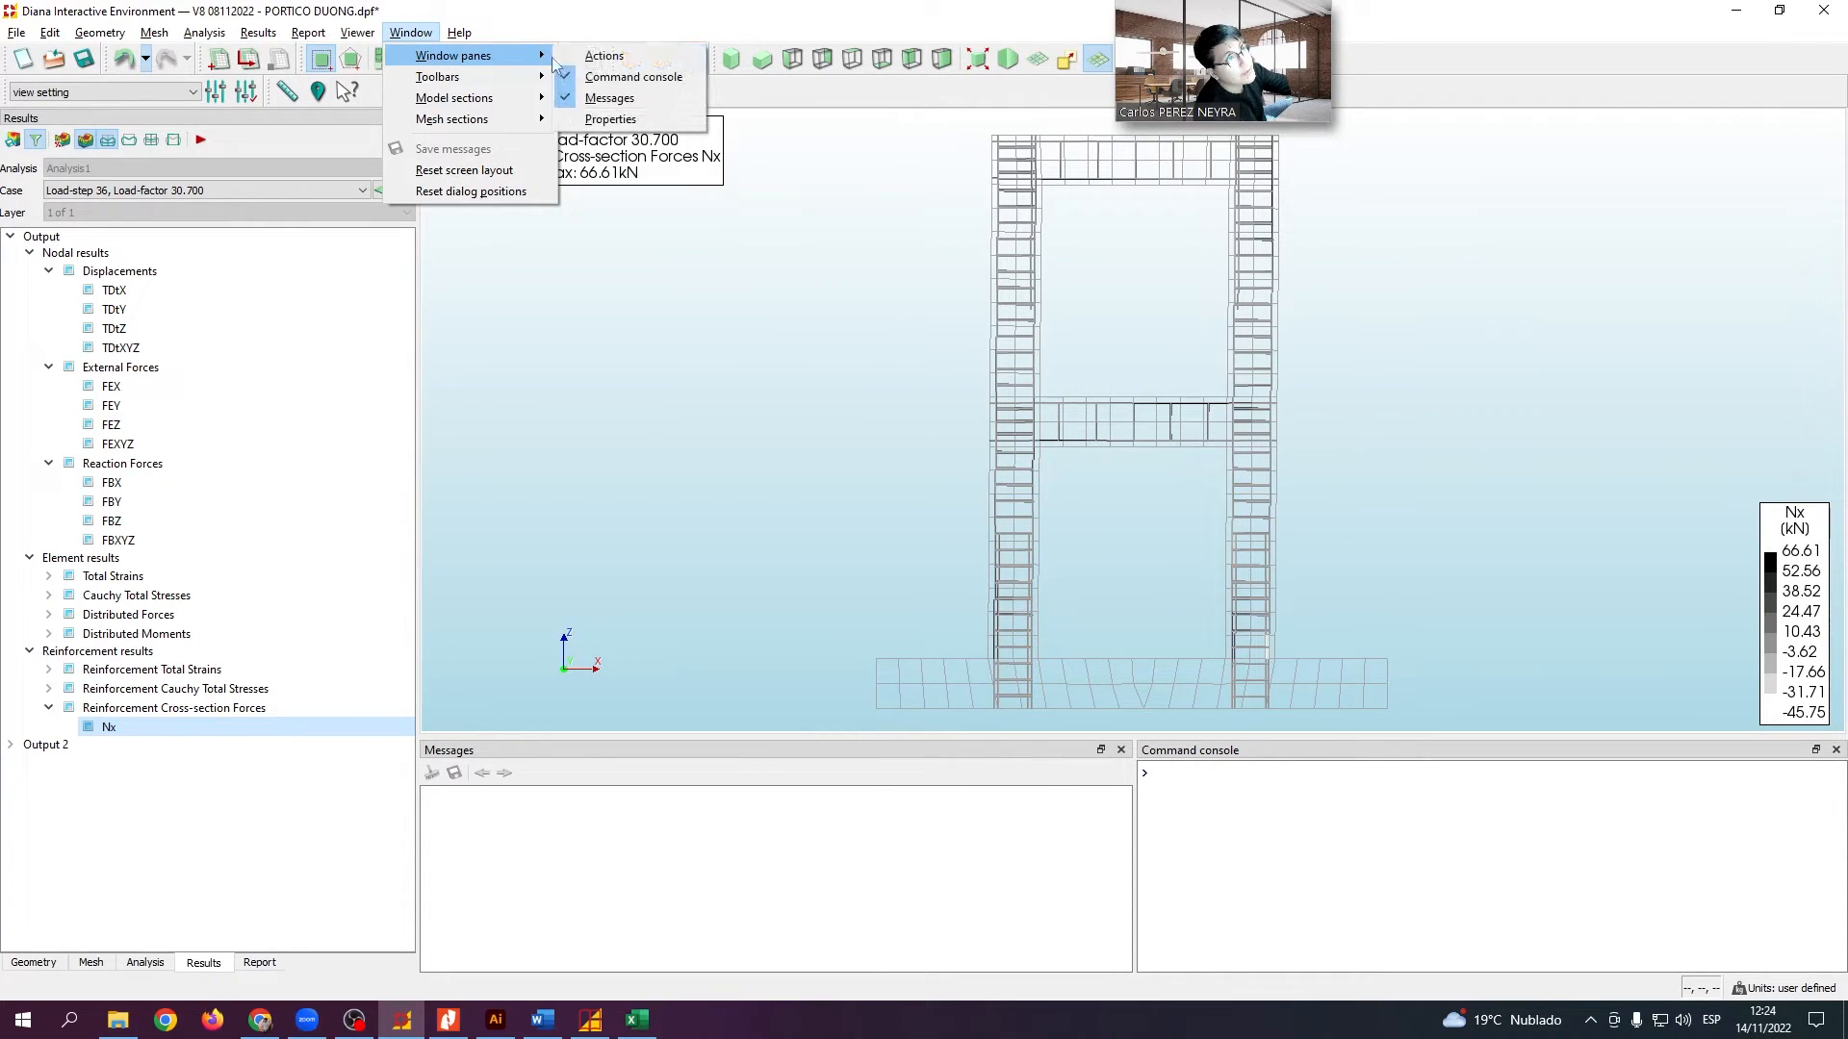
left_click(610, 119)
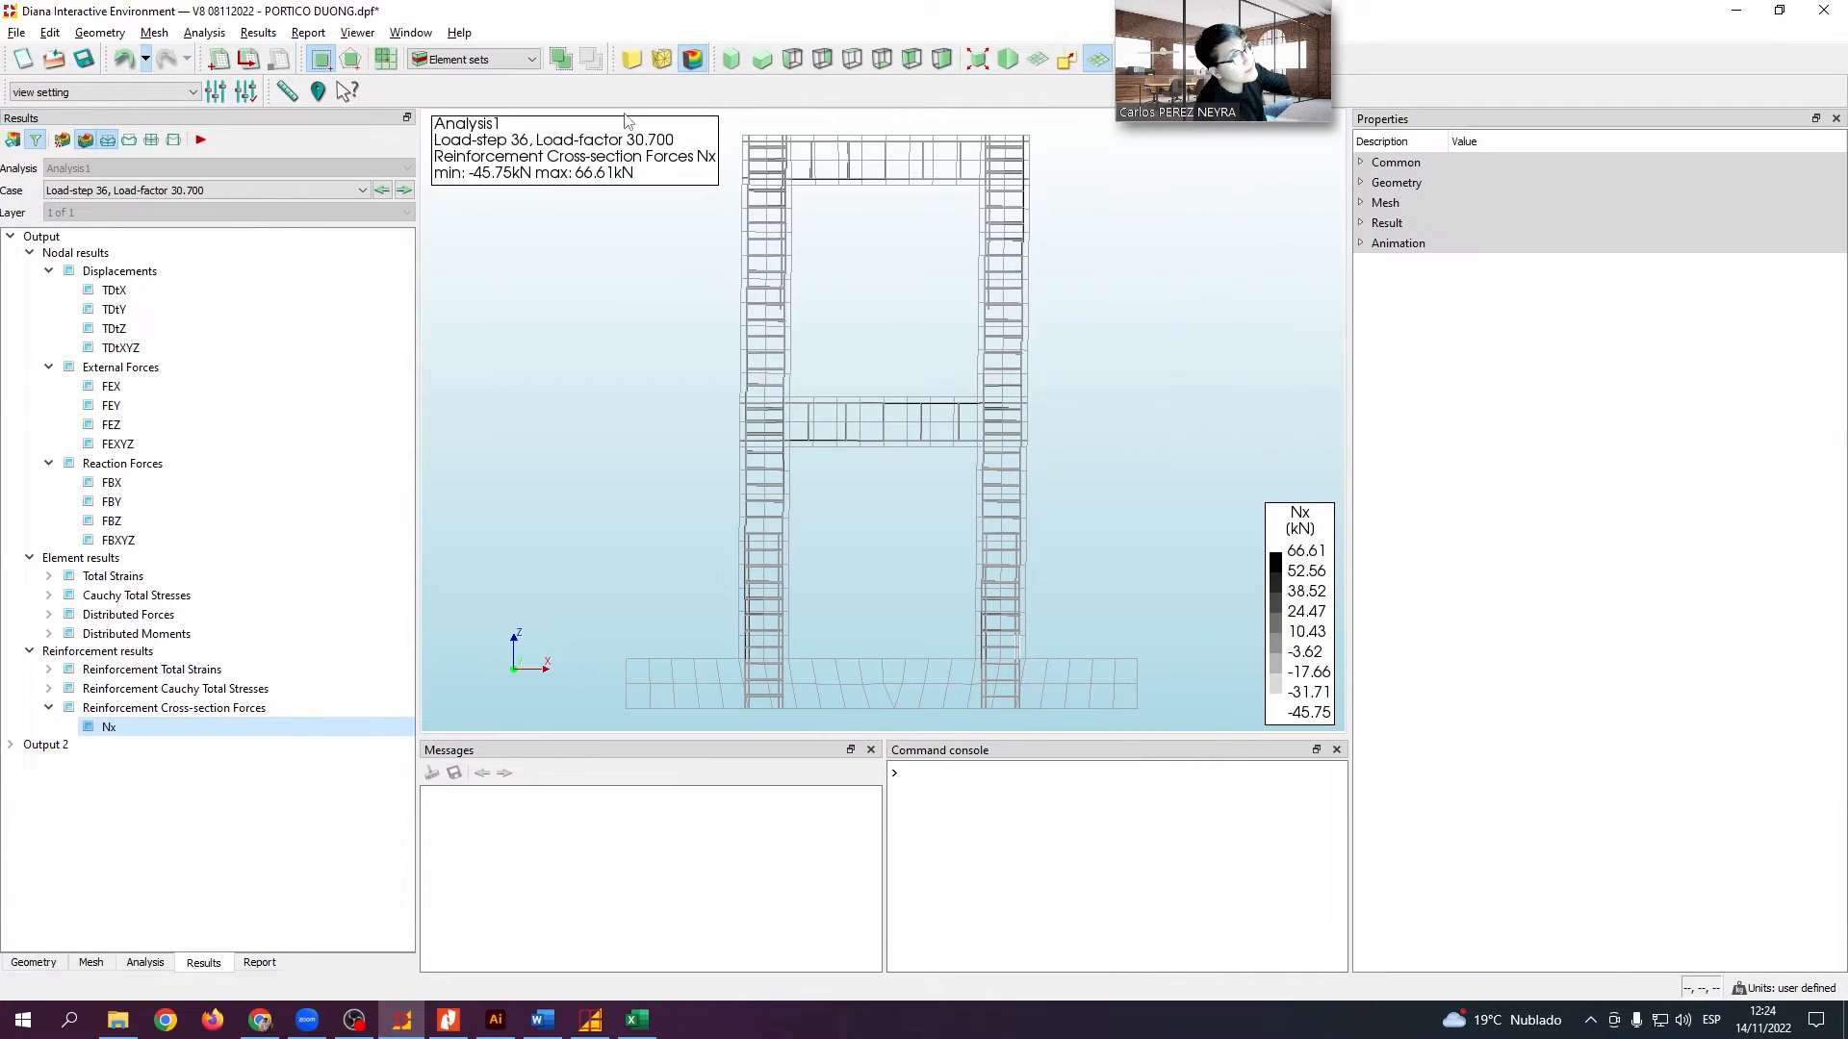
Set the result contour plot's bounding colors to red #ff0000 for the upper bound and blue #0000ff for the lower bound
left_click(1359, 224)
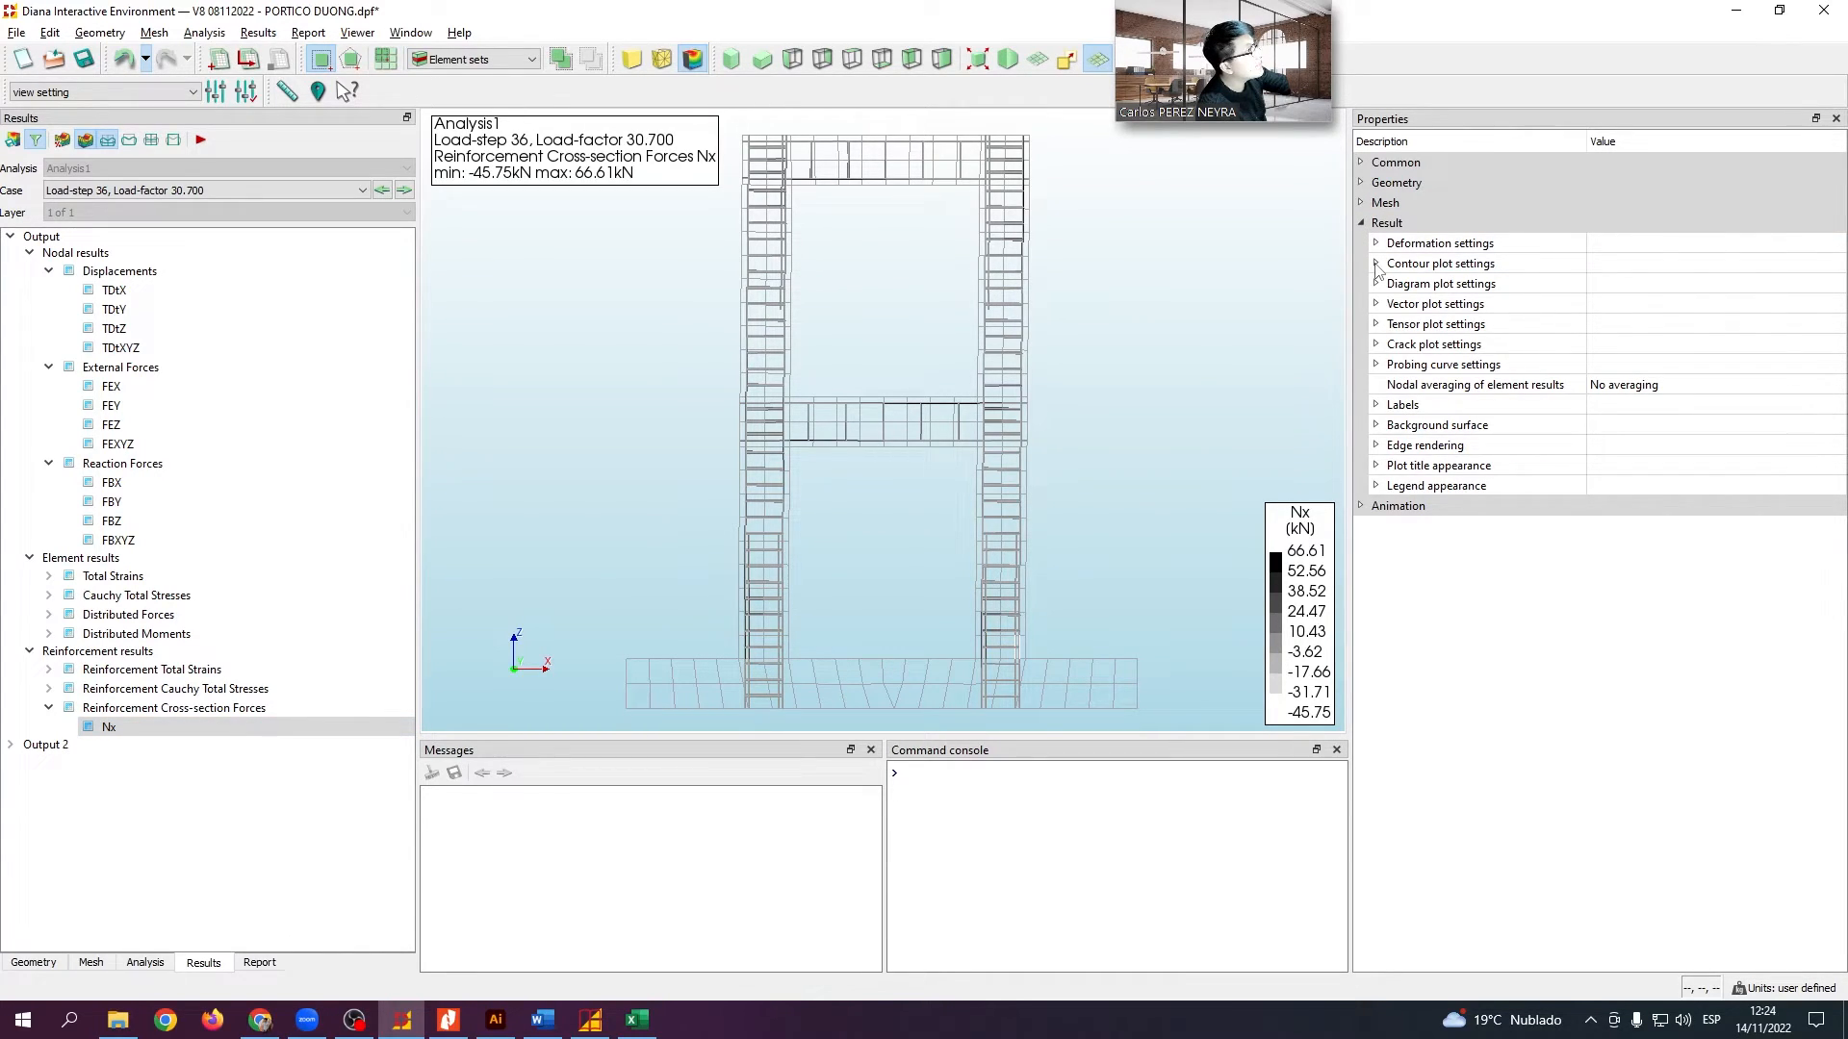
left_click(1375, 264)
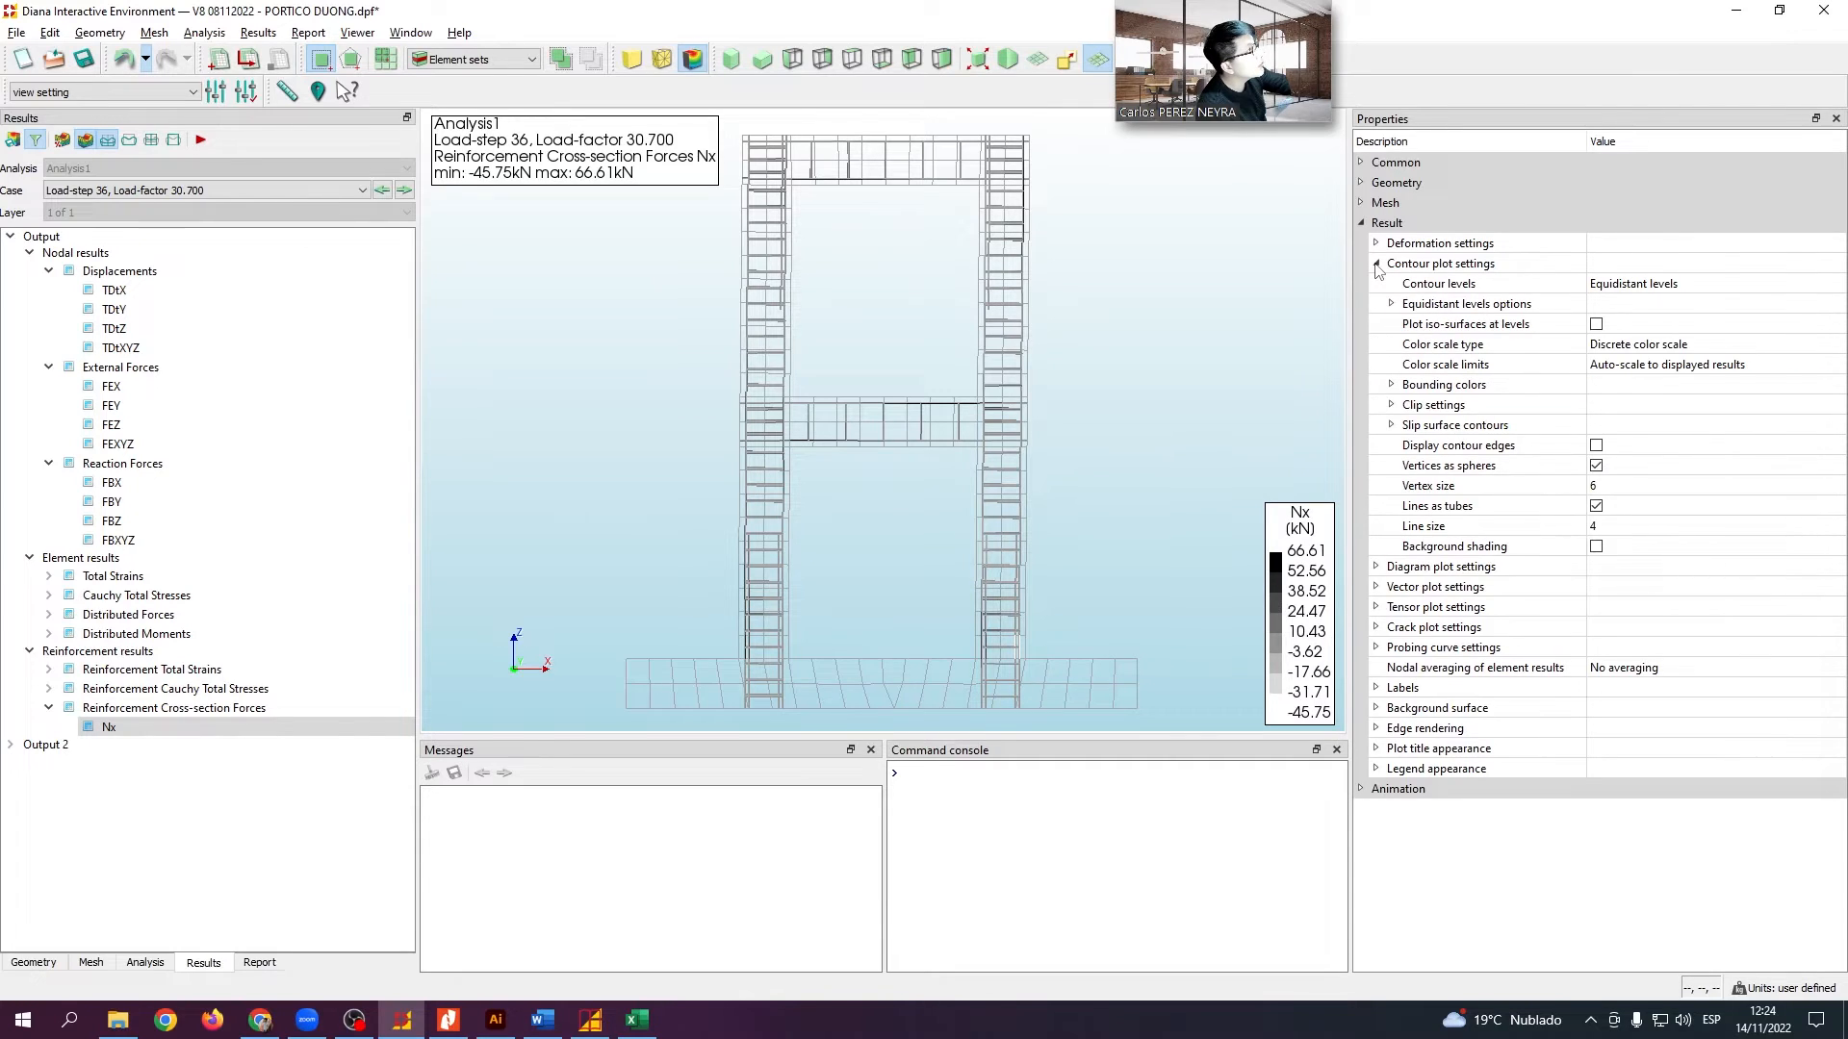
left_click(1392, 384)
left_click(1599, 405)
left_click(1596, 453)
left_click(1600, 426)
left_click(1672, 473)
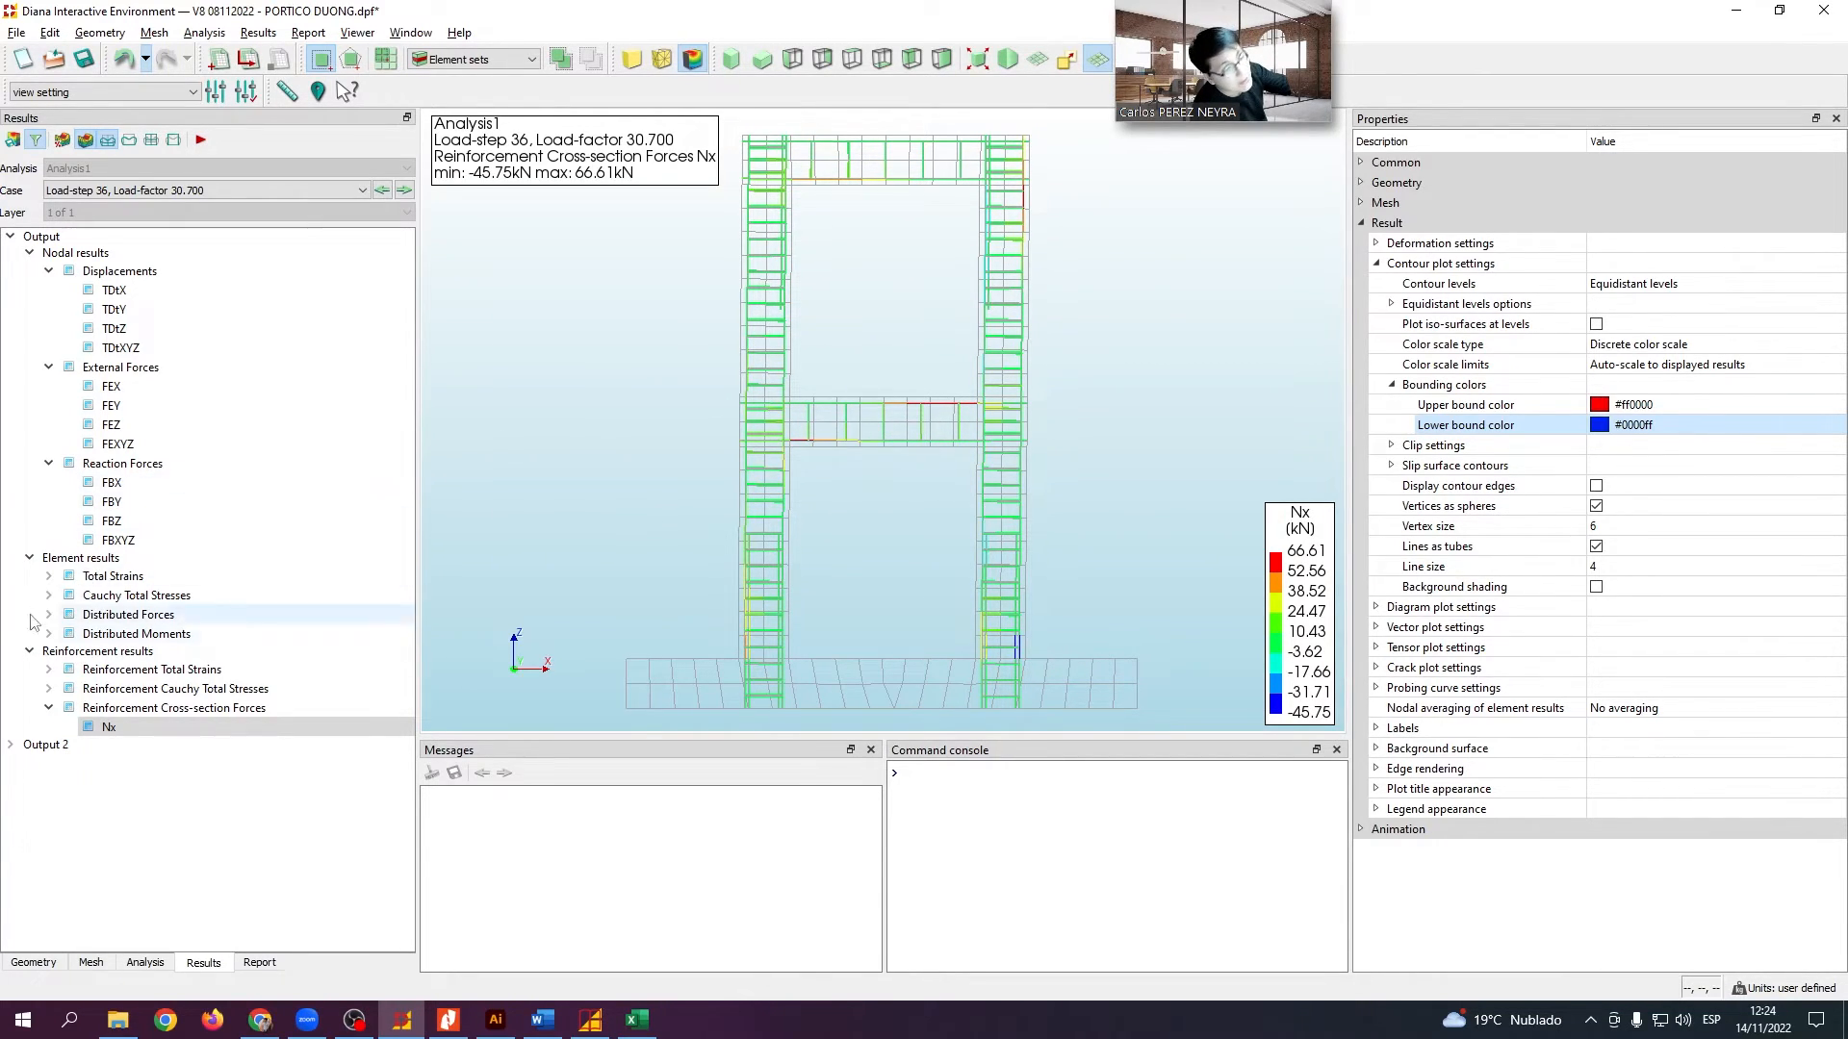
Display the reinforcement total strains EZZ and EXX for load-step 36
left_click(49, 669)
left_click(133, 728)
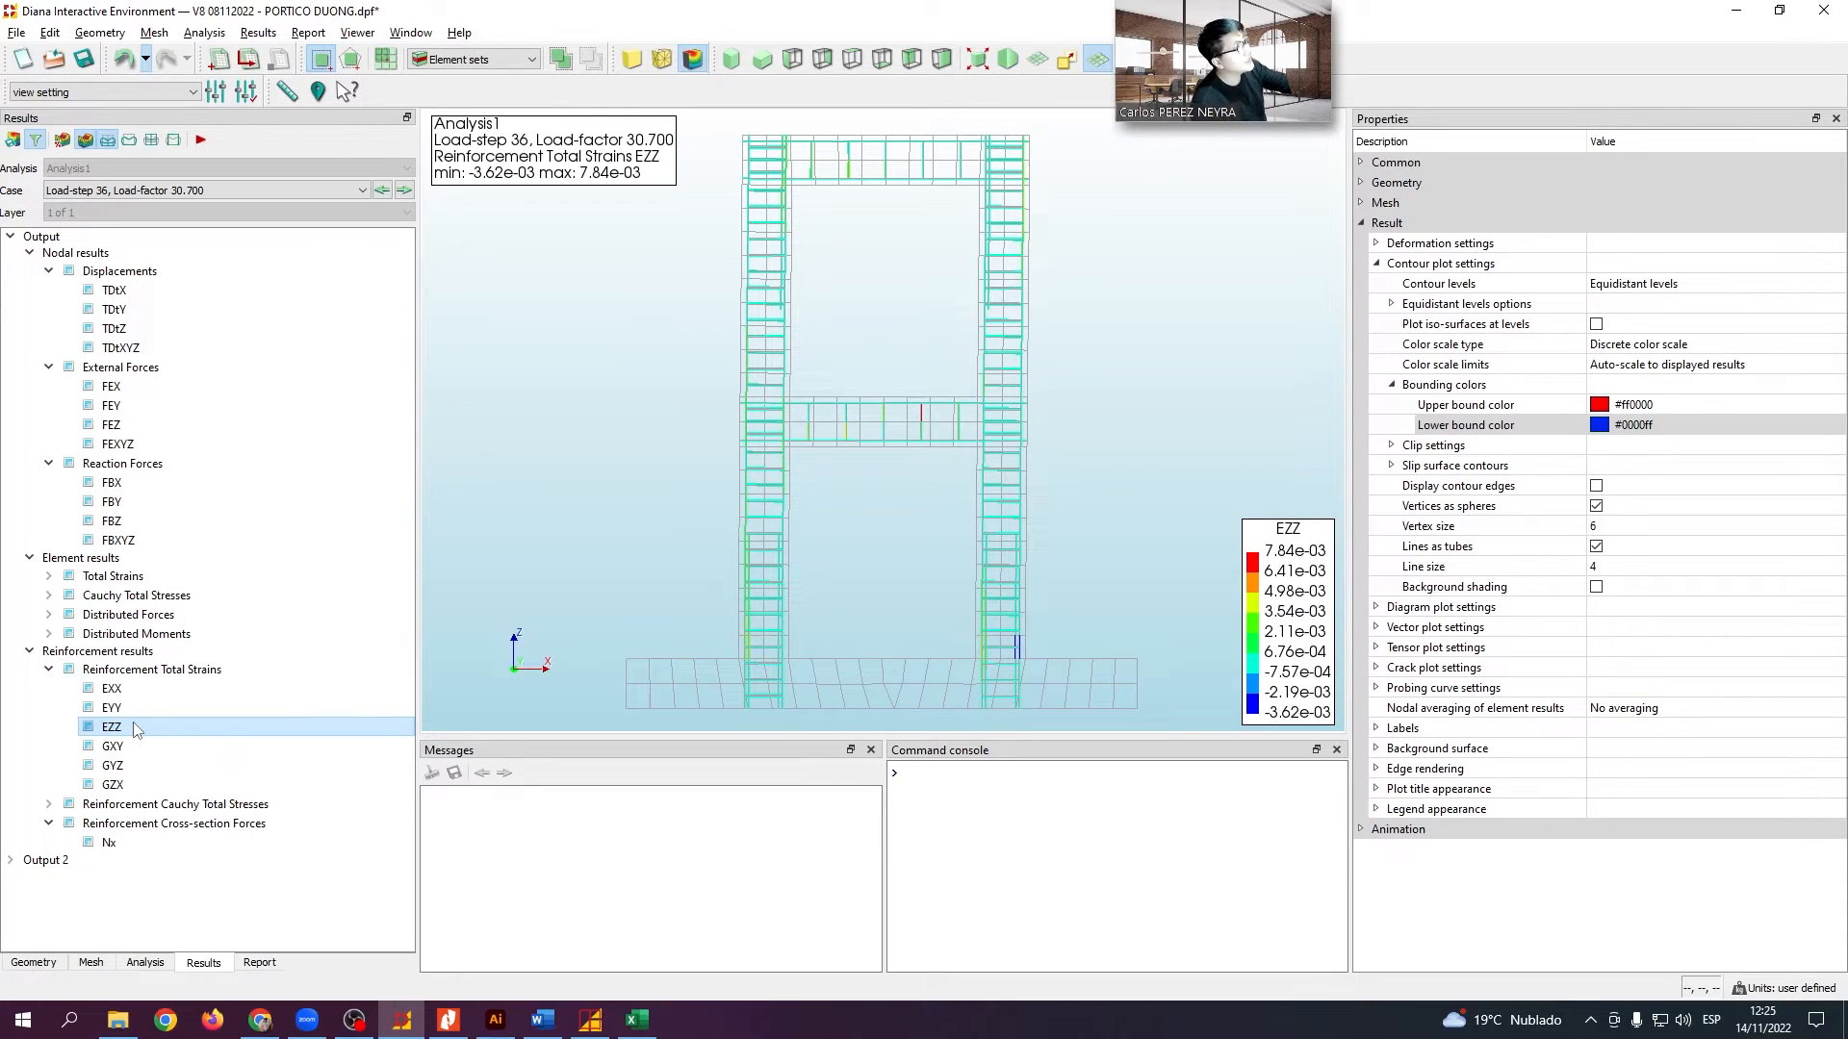
left_click(134, 689)
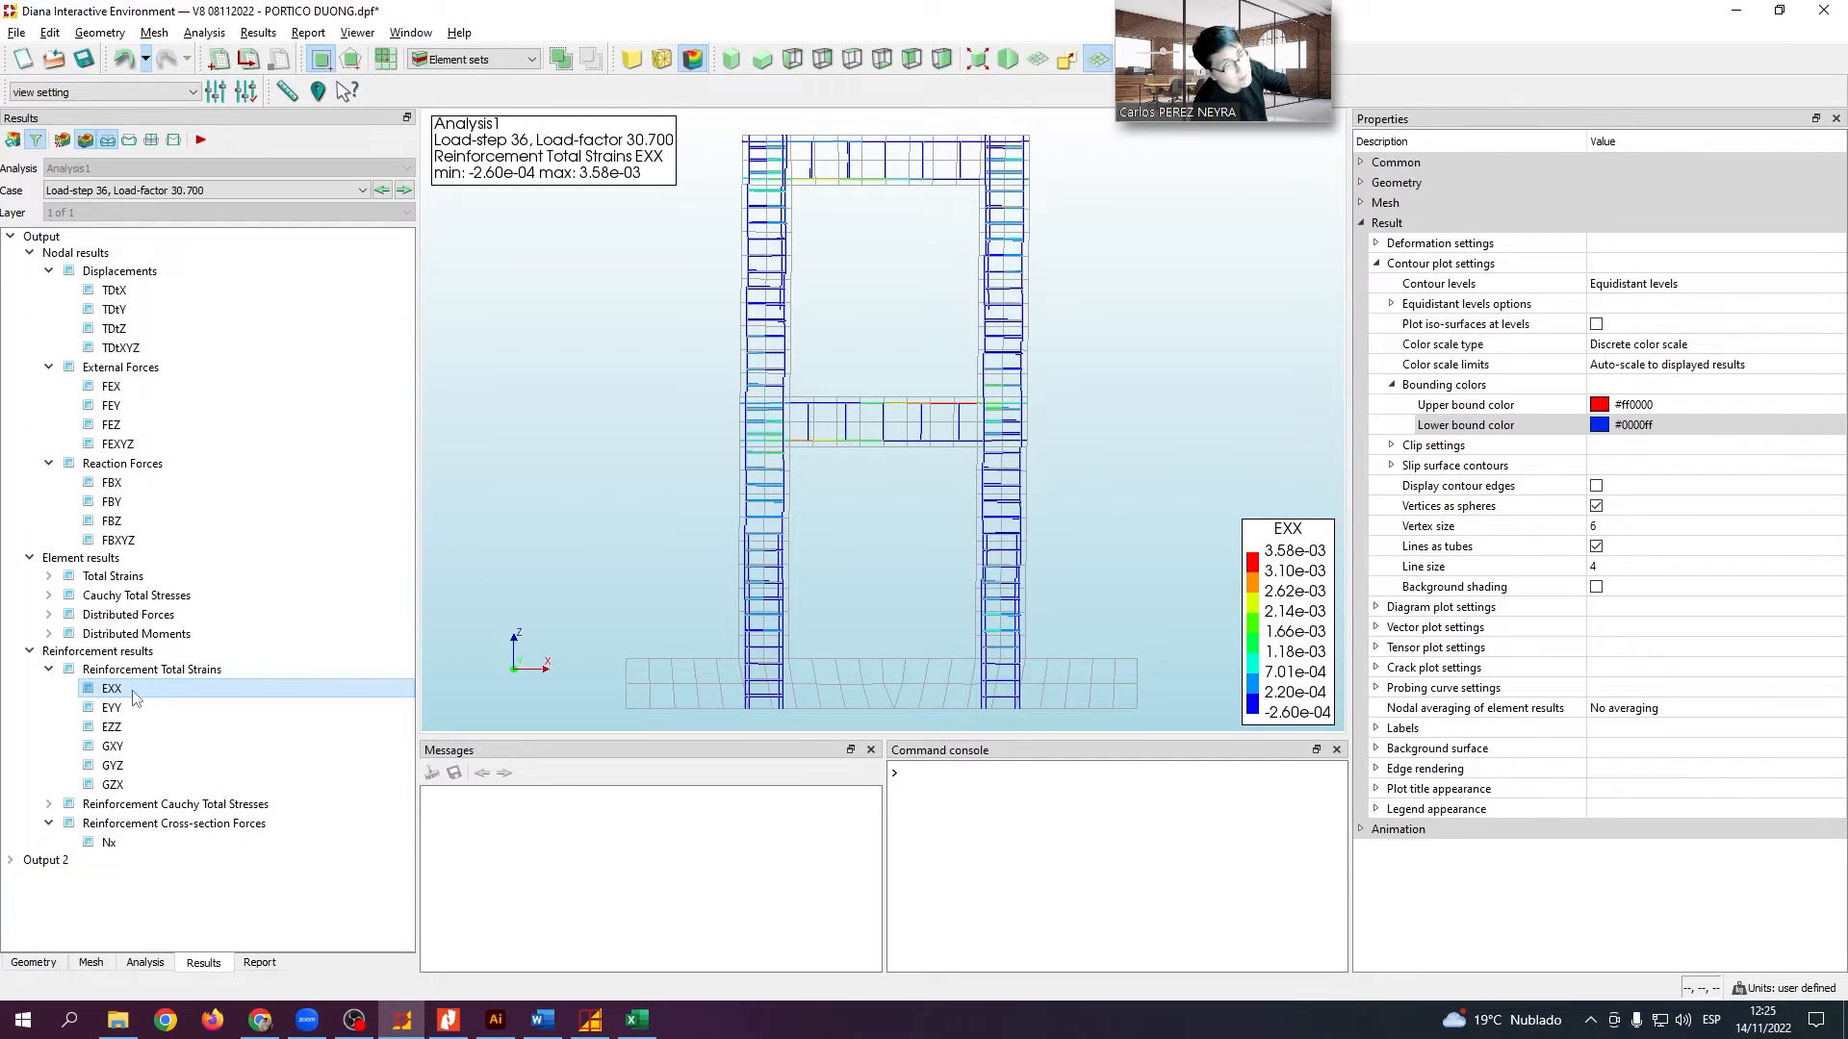
Display the element total strains EZZ, EXX and GZX one after another
left_click(49, 577)
left_click(128, 638)
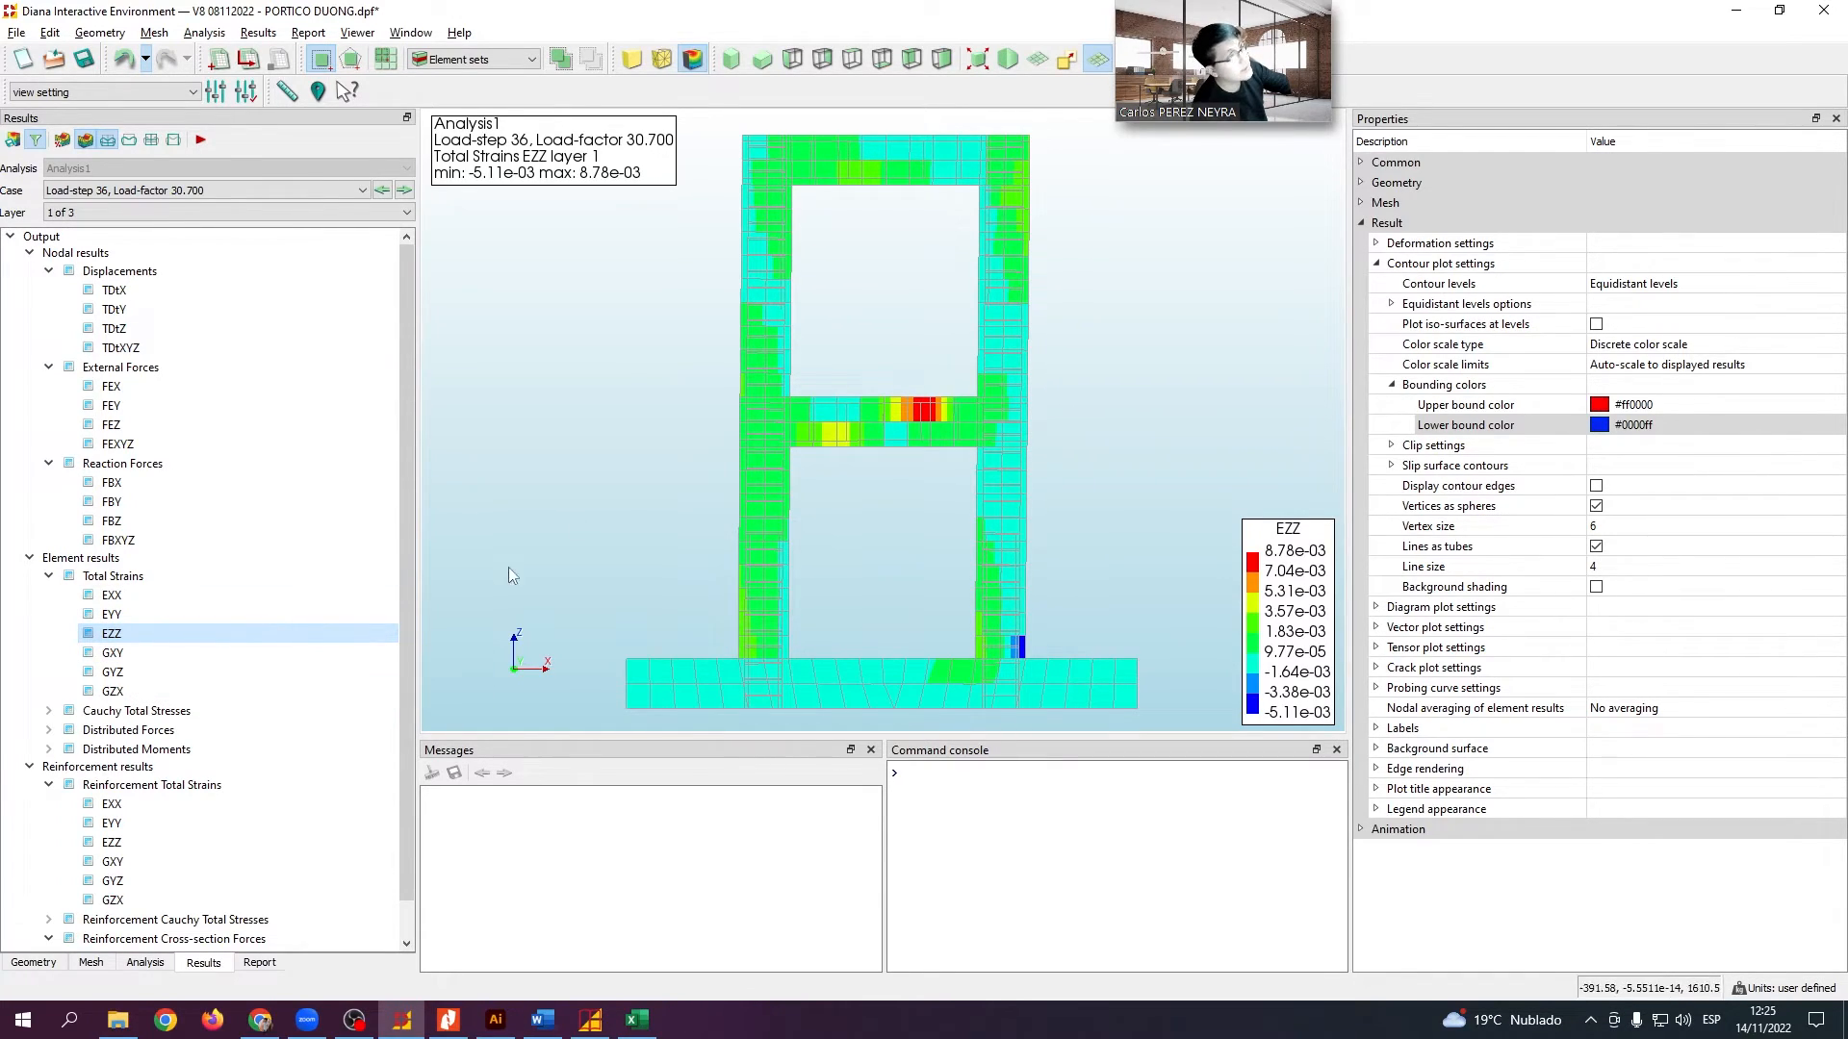
left_click(112, 595)
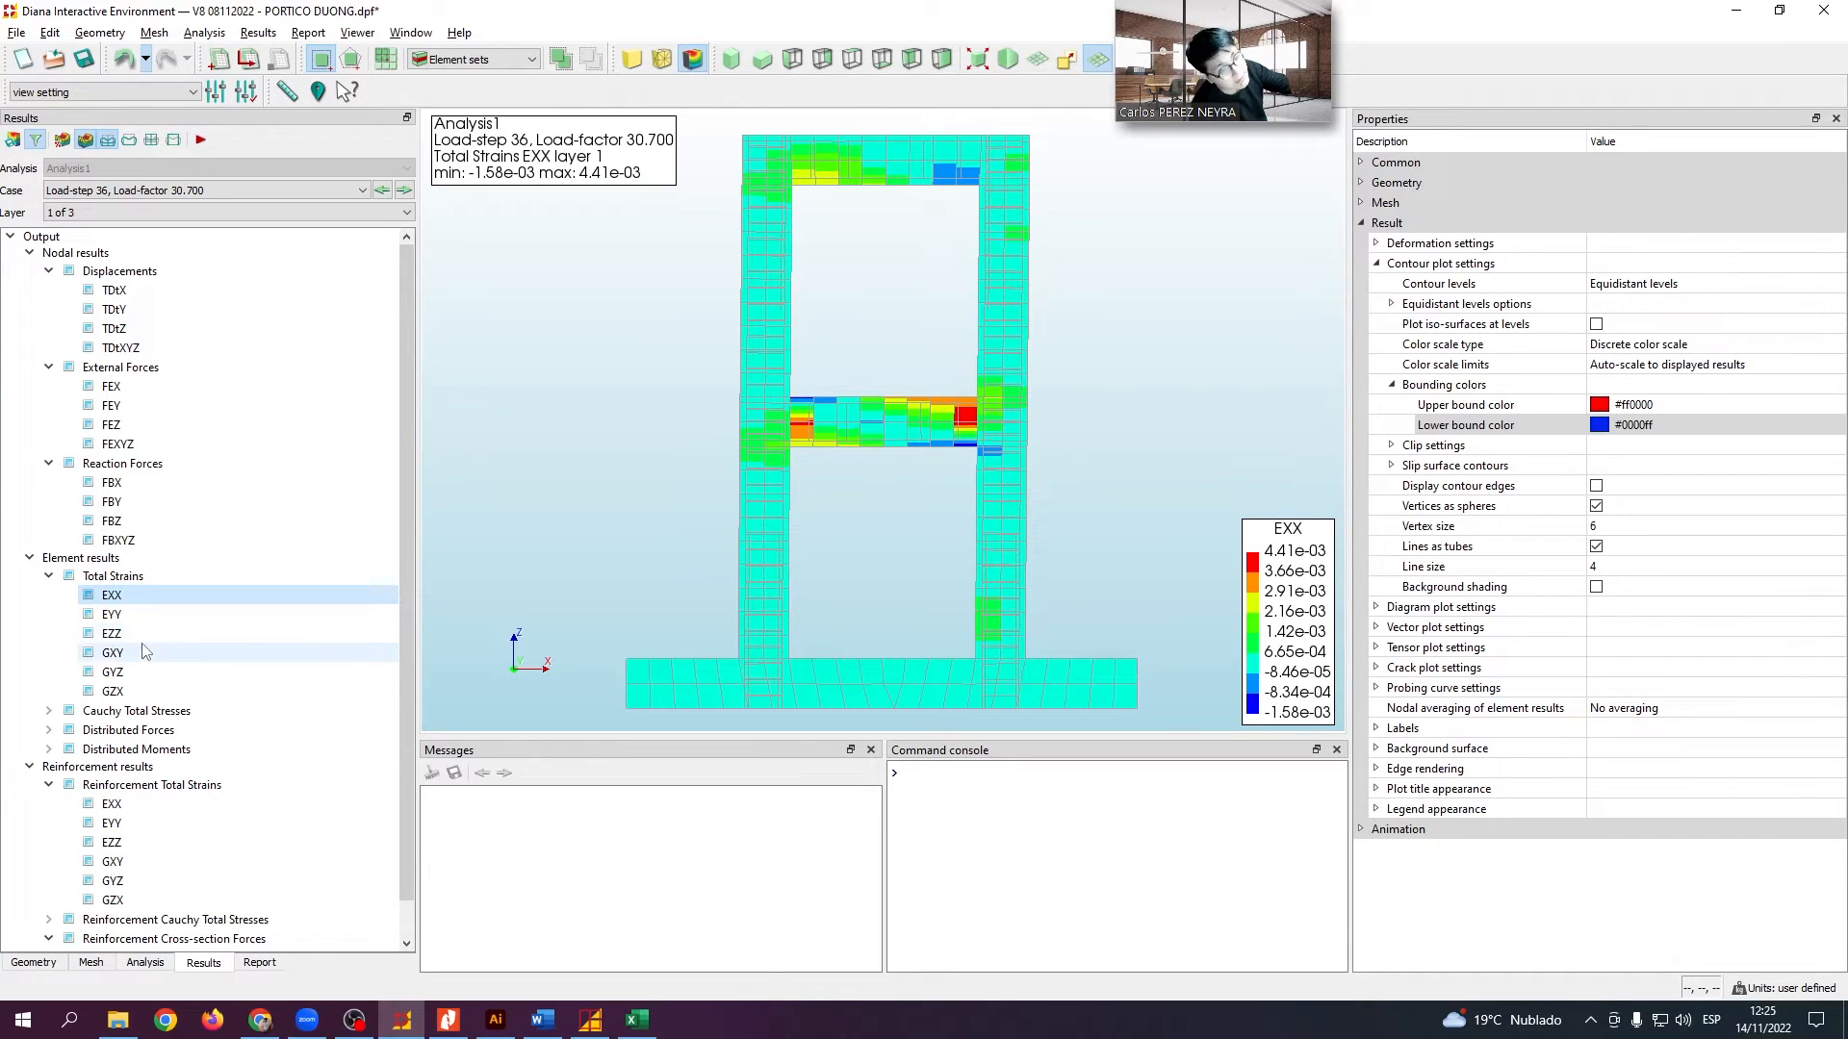
left_click(114, 691)
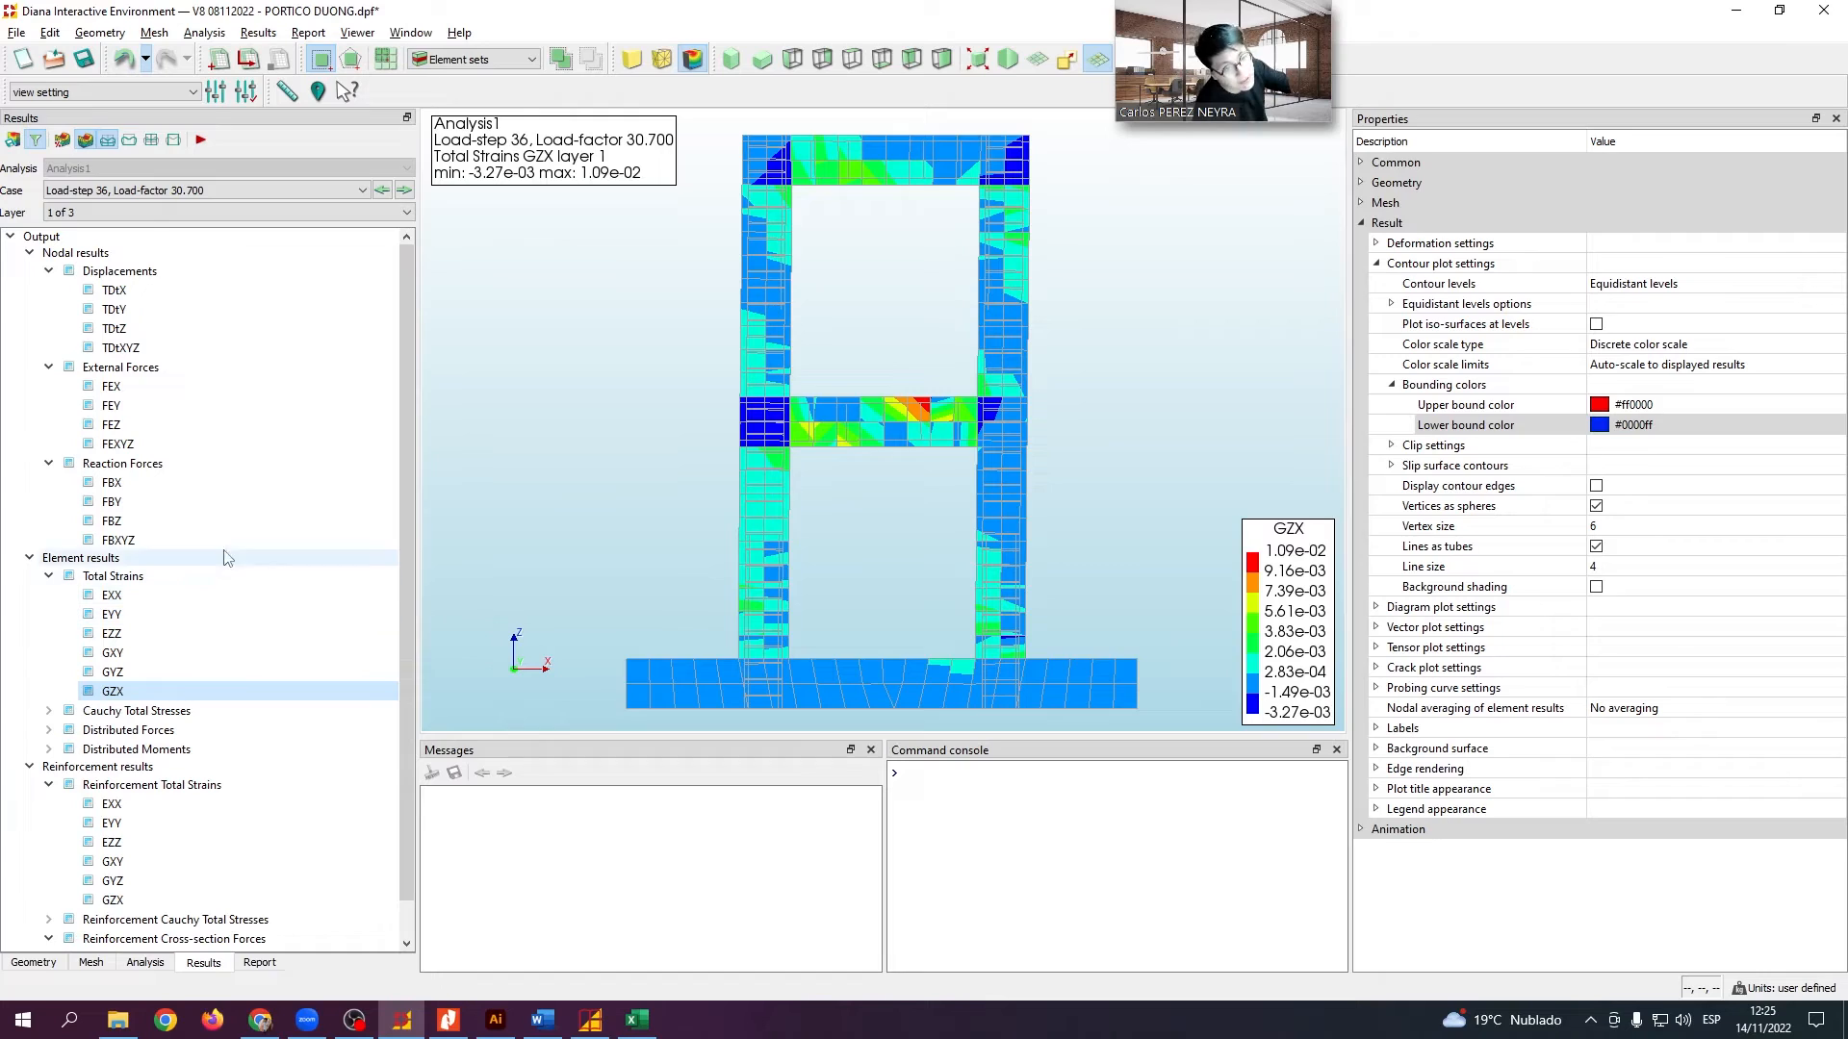
Collapse the reinforcement results, expand Output 2's crack strains and crack-widths, and display the crack strains Eknn
scroll(149, 636, "down", 1)
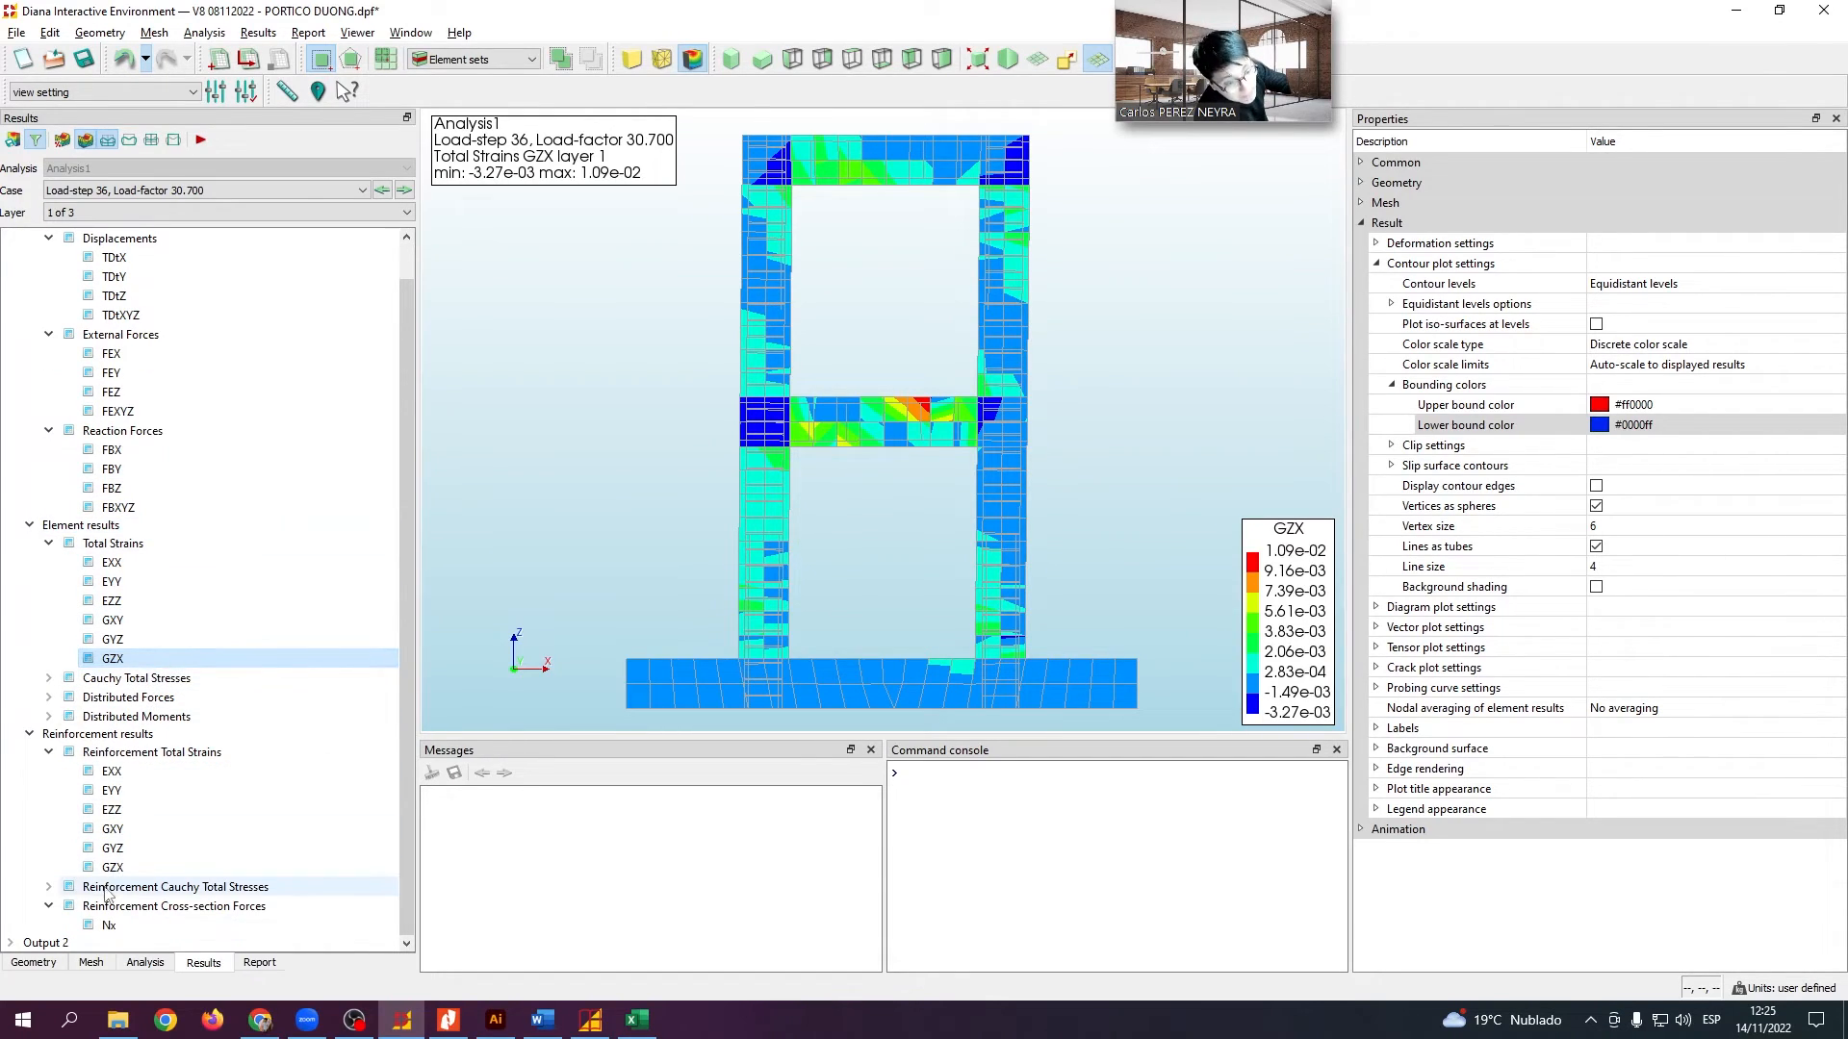
left_click(32, 736)
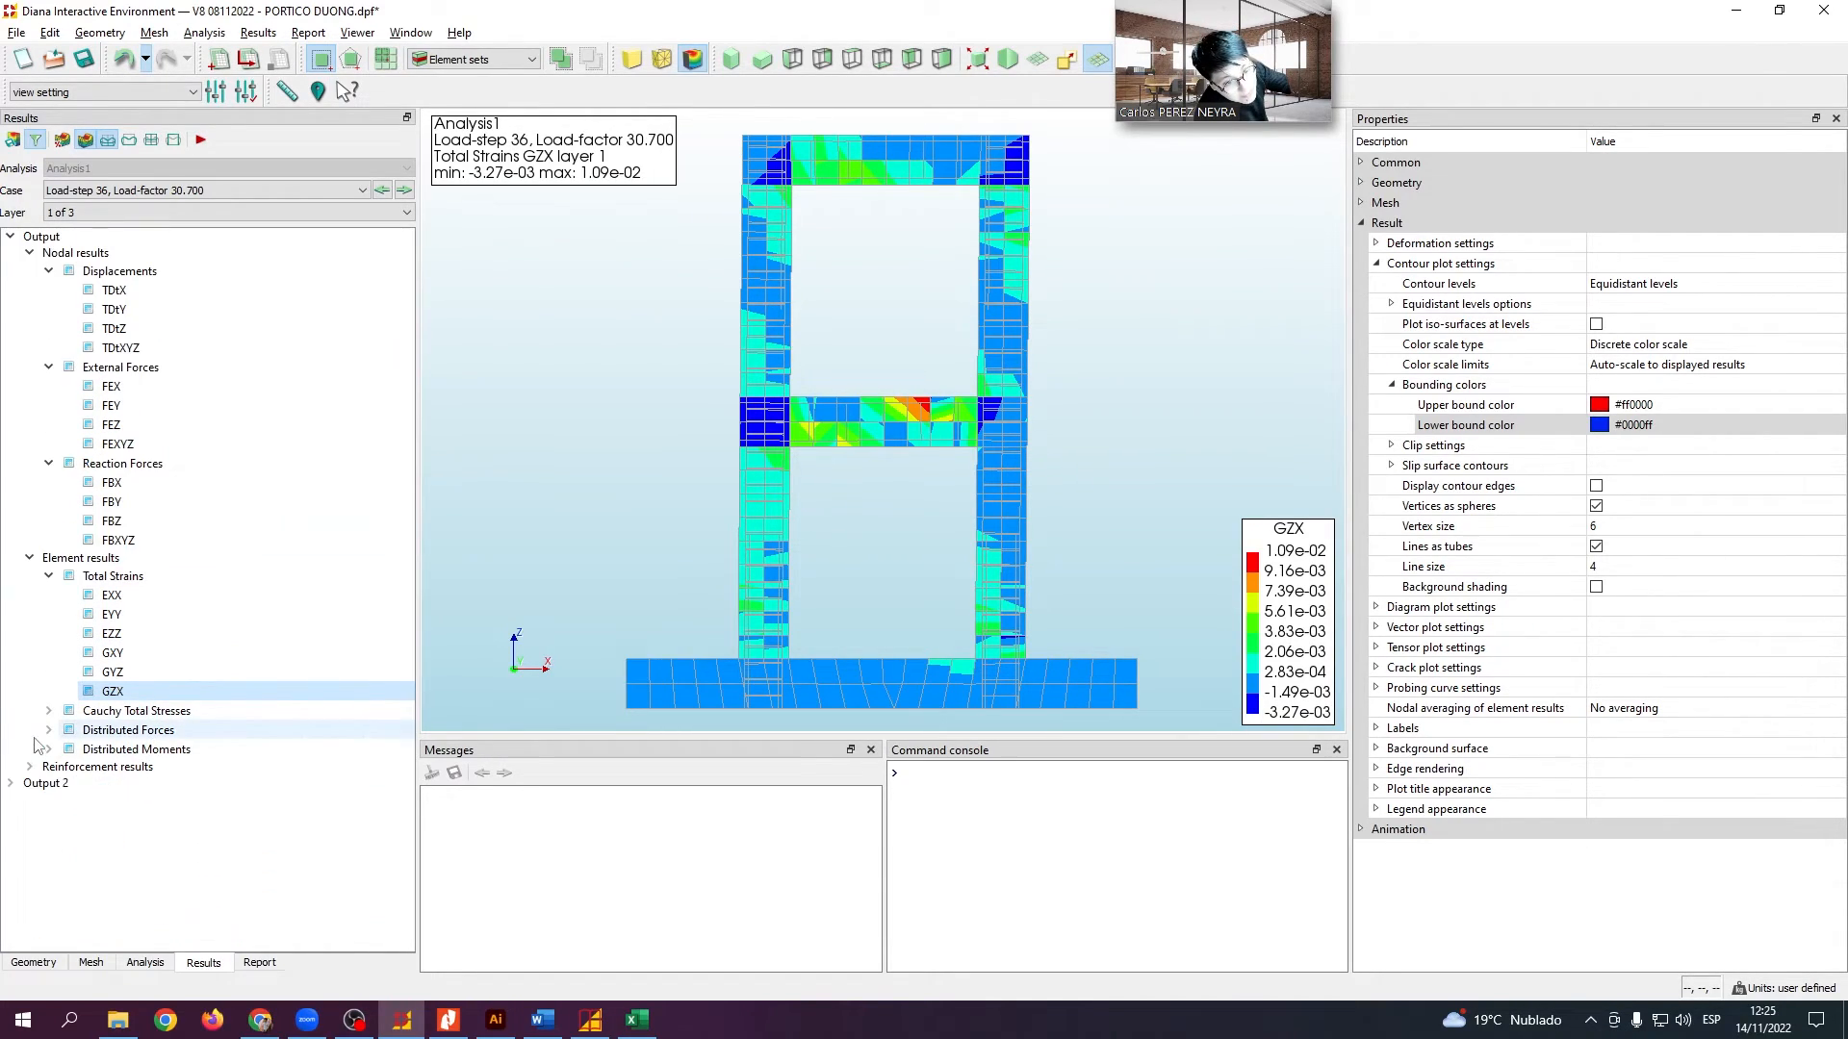
left_click(12, 784)
left_click(30, 800)
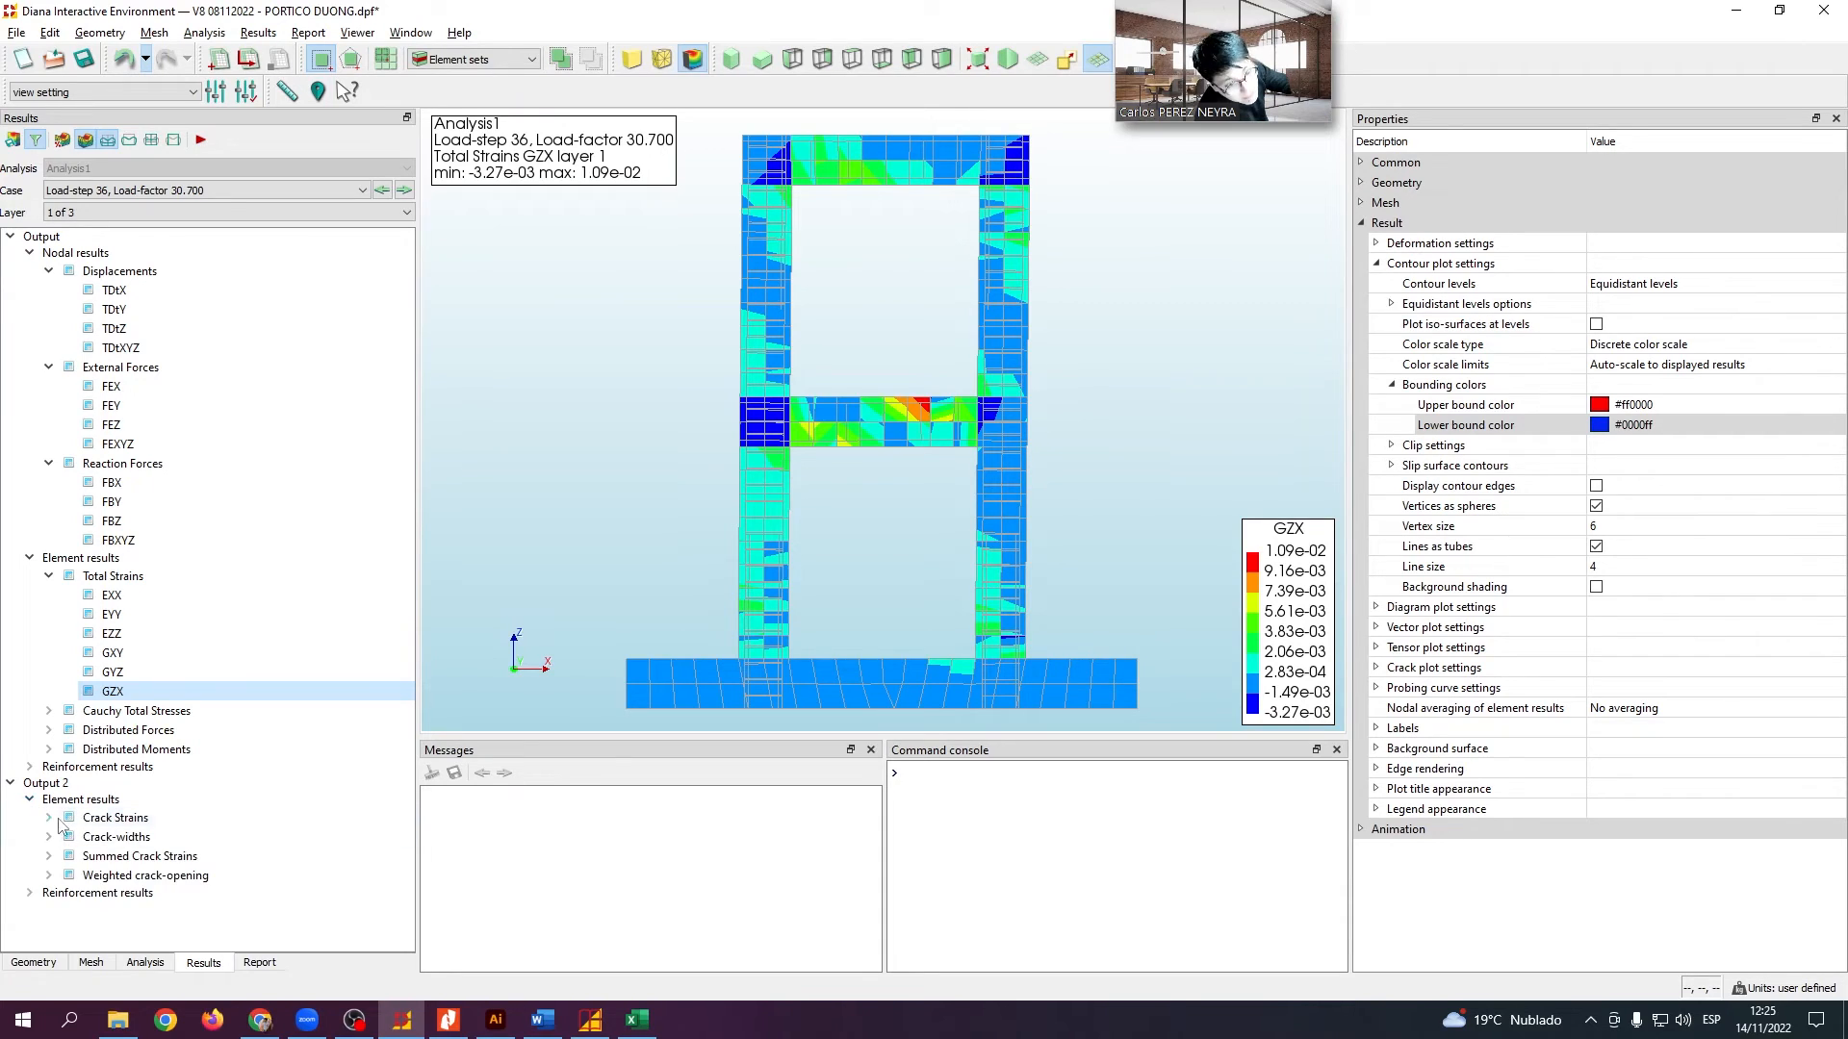
left_click(49, 817)
scroll(55, 847, "down", 1)
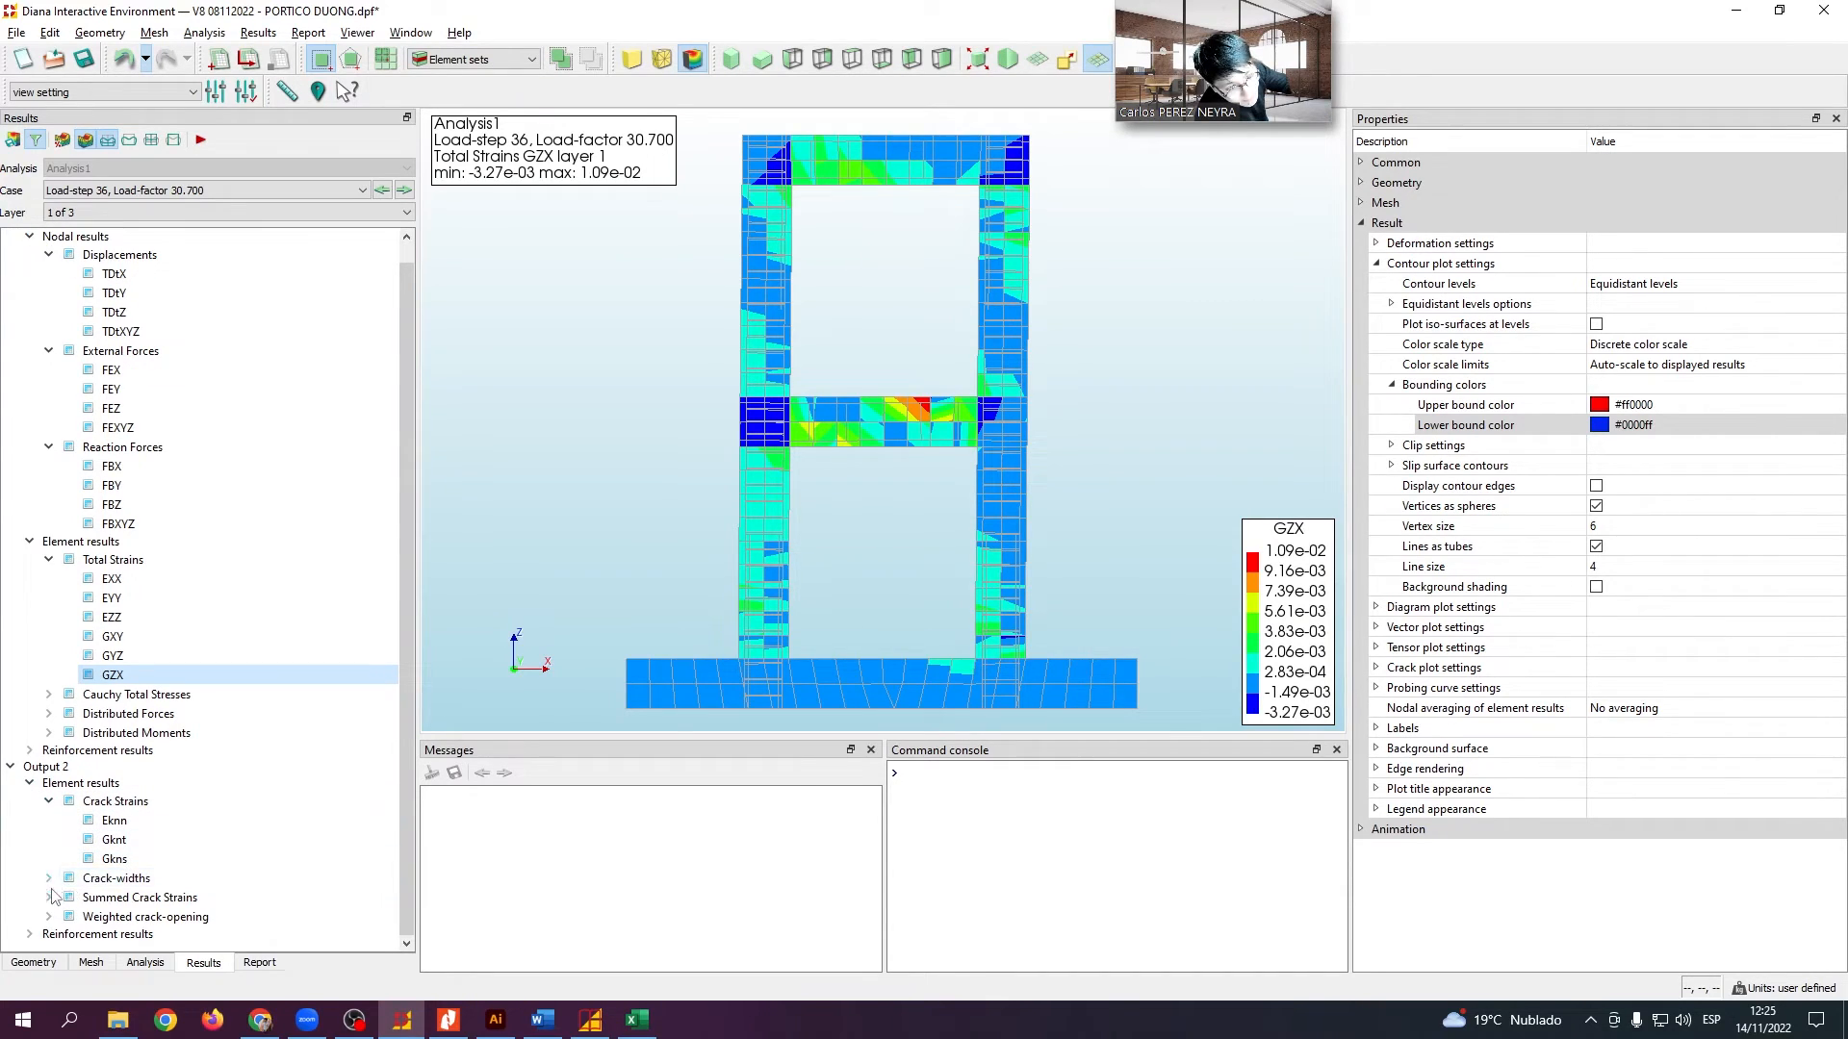
left_click(49, 877)
left_click(130, 821)
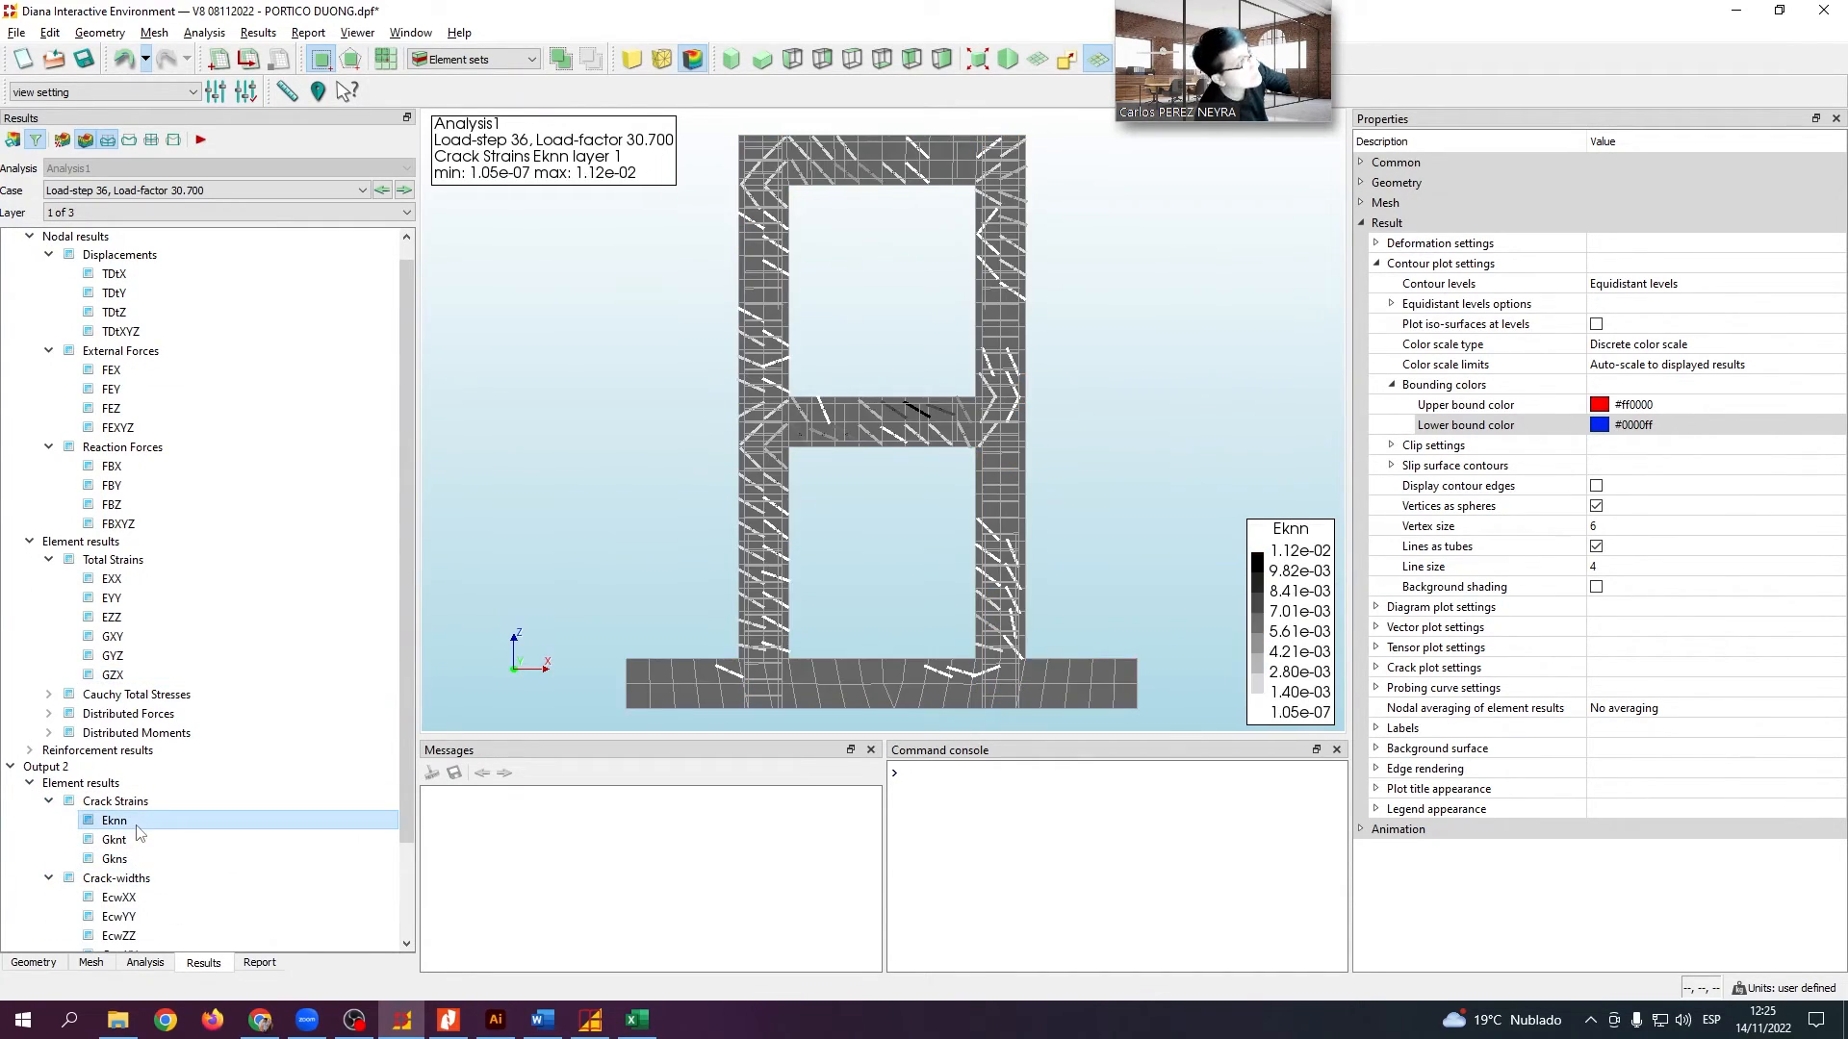
Advance the Eknn crack strain plot through the load cases to load-step 60 (load factor -10.100)
left_click(406, 191)
left_click(405, 191)
left_click(405, 191)
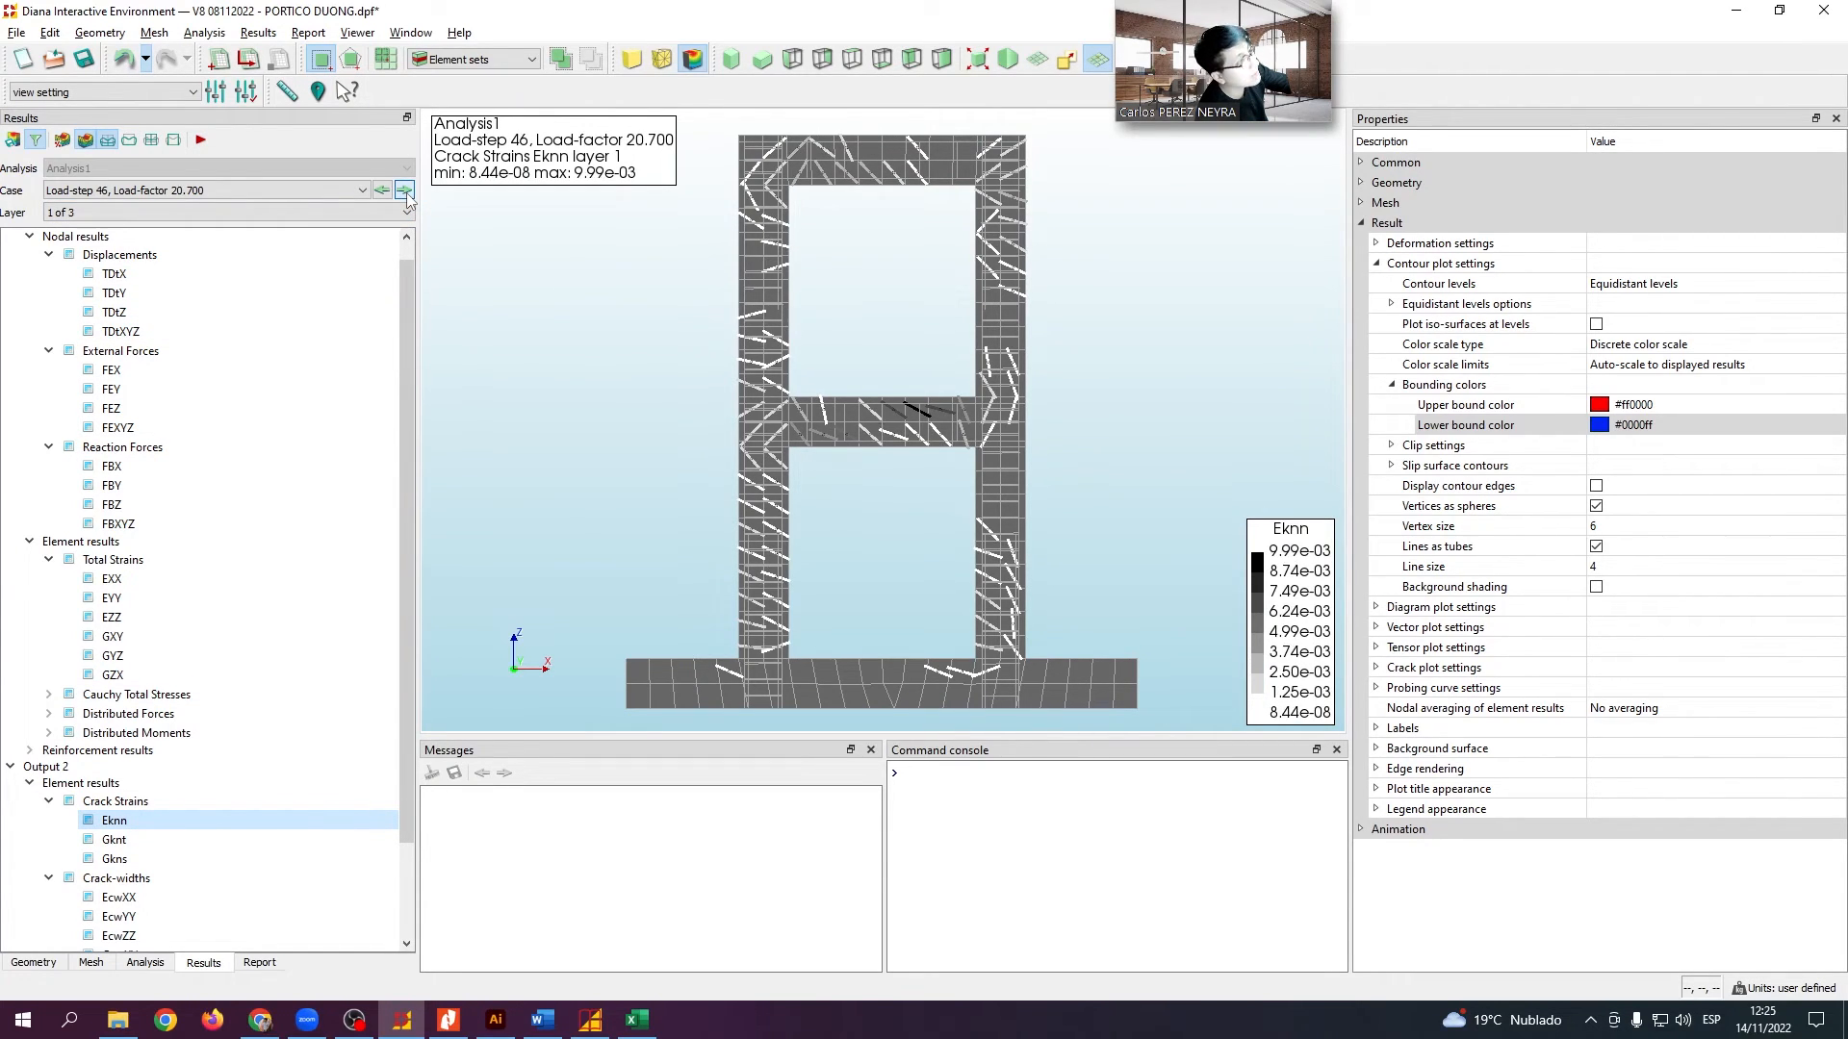
left_click(405, 190)
left_click(405, 191)
left_click(406, 190)
left_click(405, 191)
left_click(405, 190)
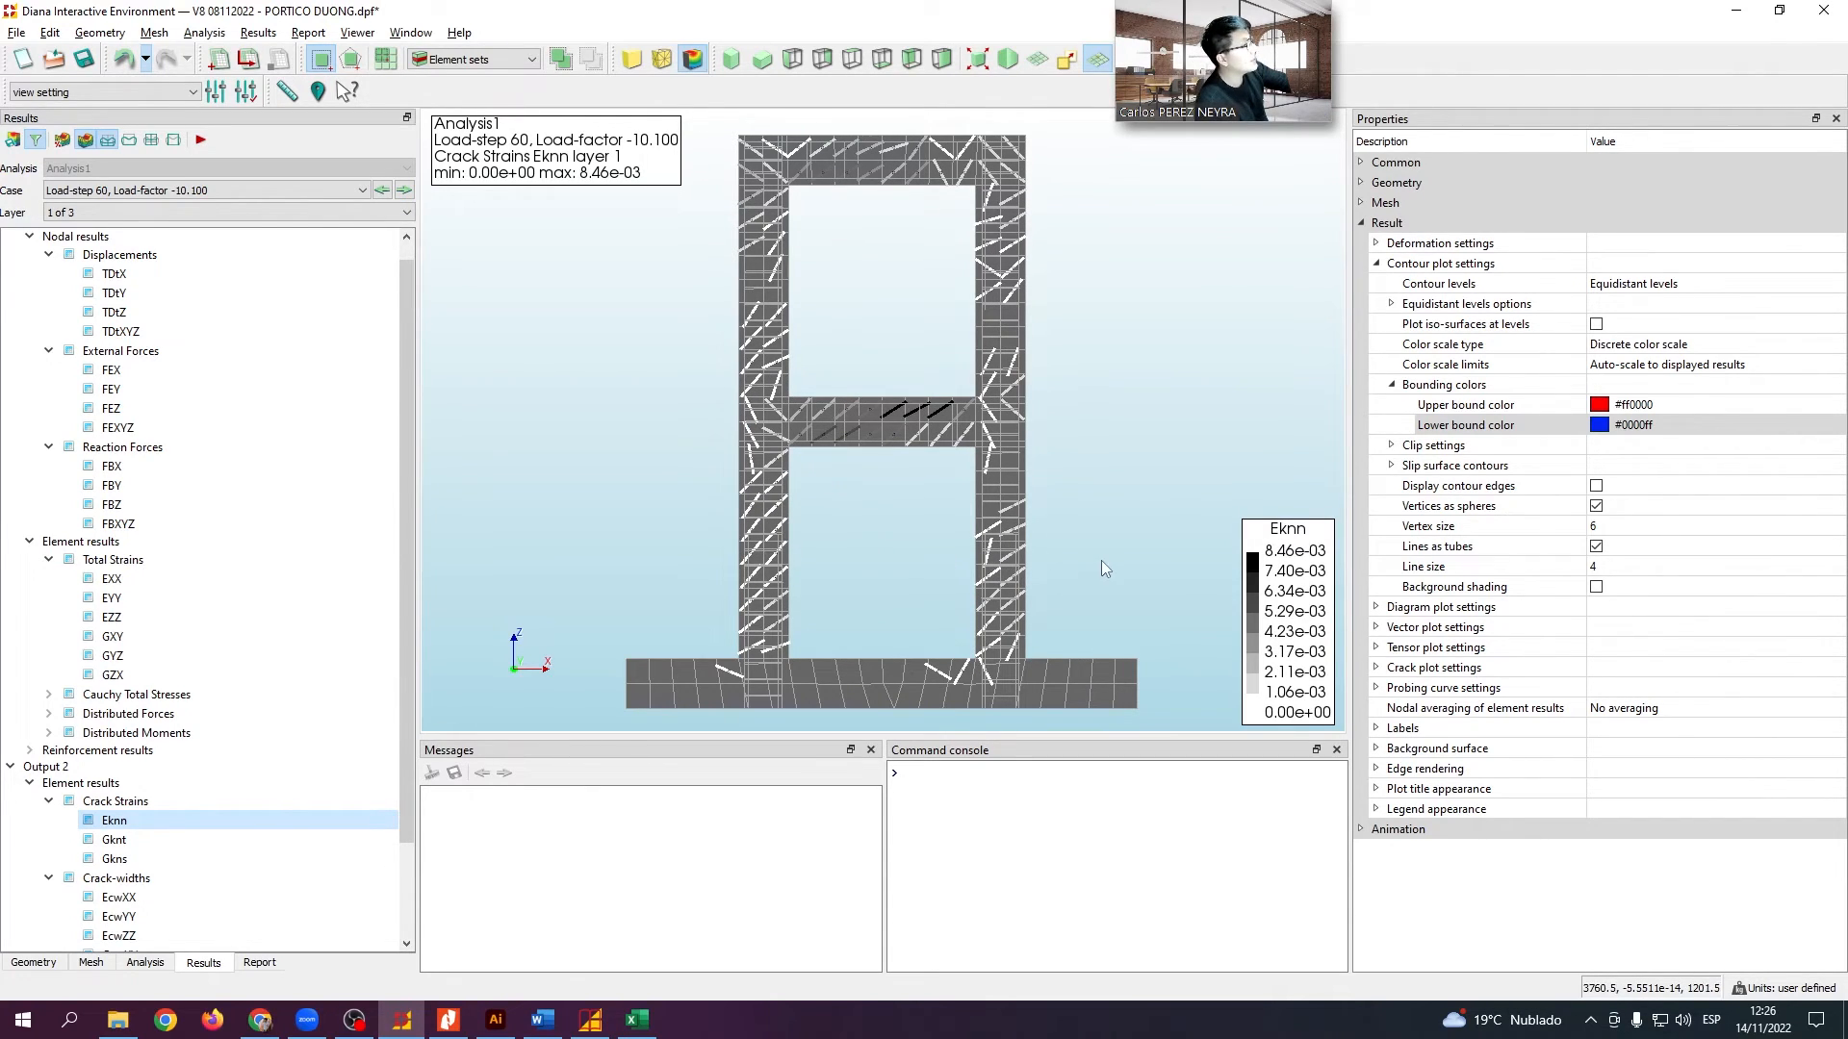
Set the crack plot's bounding colors to red #ff0000 for the upper bound and blue #0000ff for the lower bound
left_click(1377, 668)
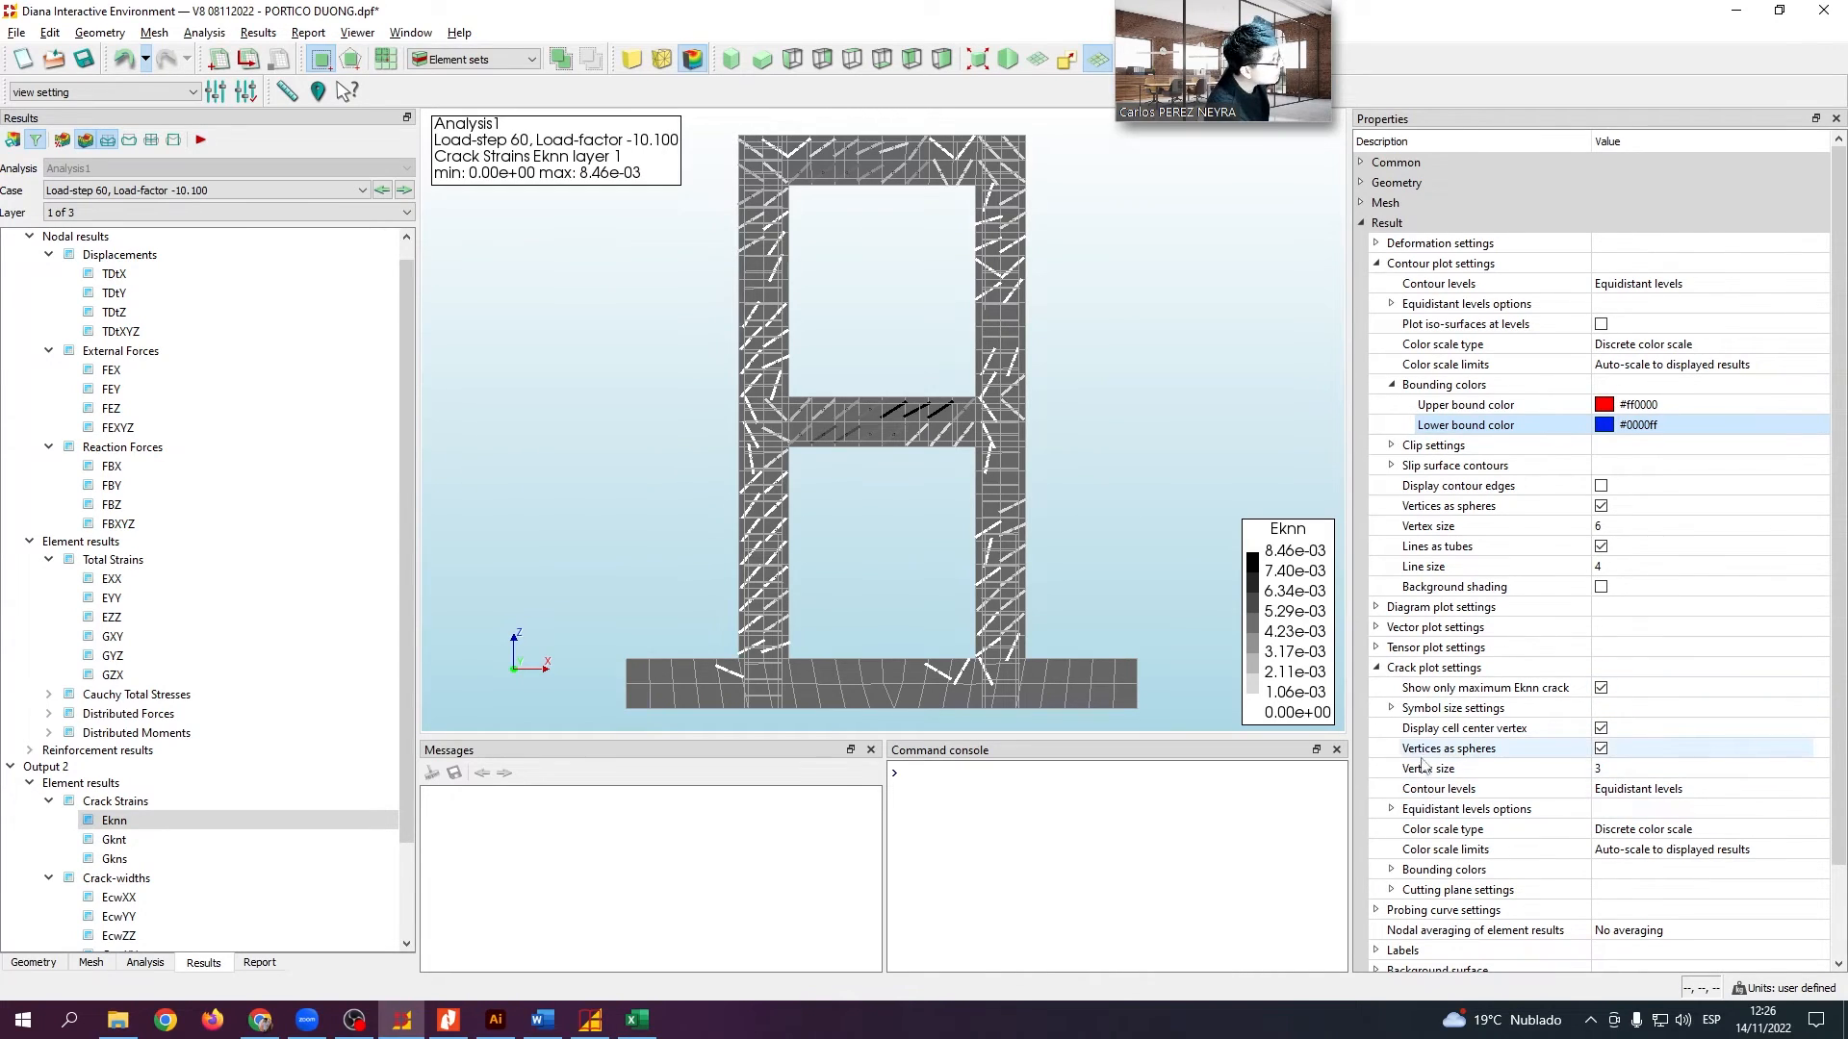
left_click(1392, 870)
left_click(1605, 891)
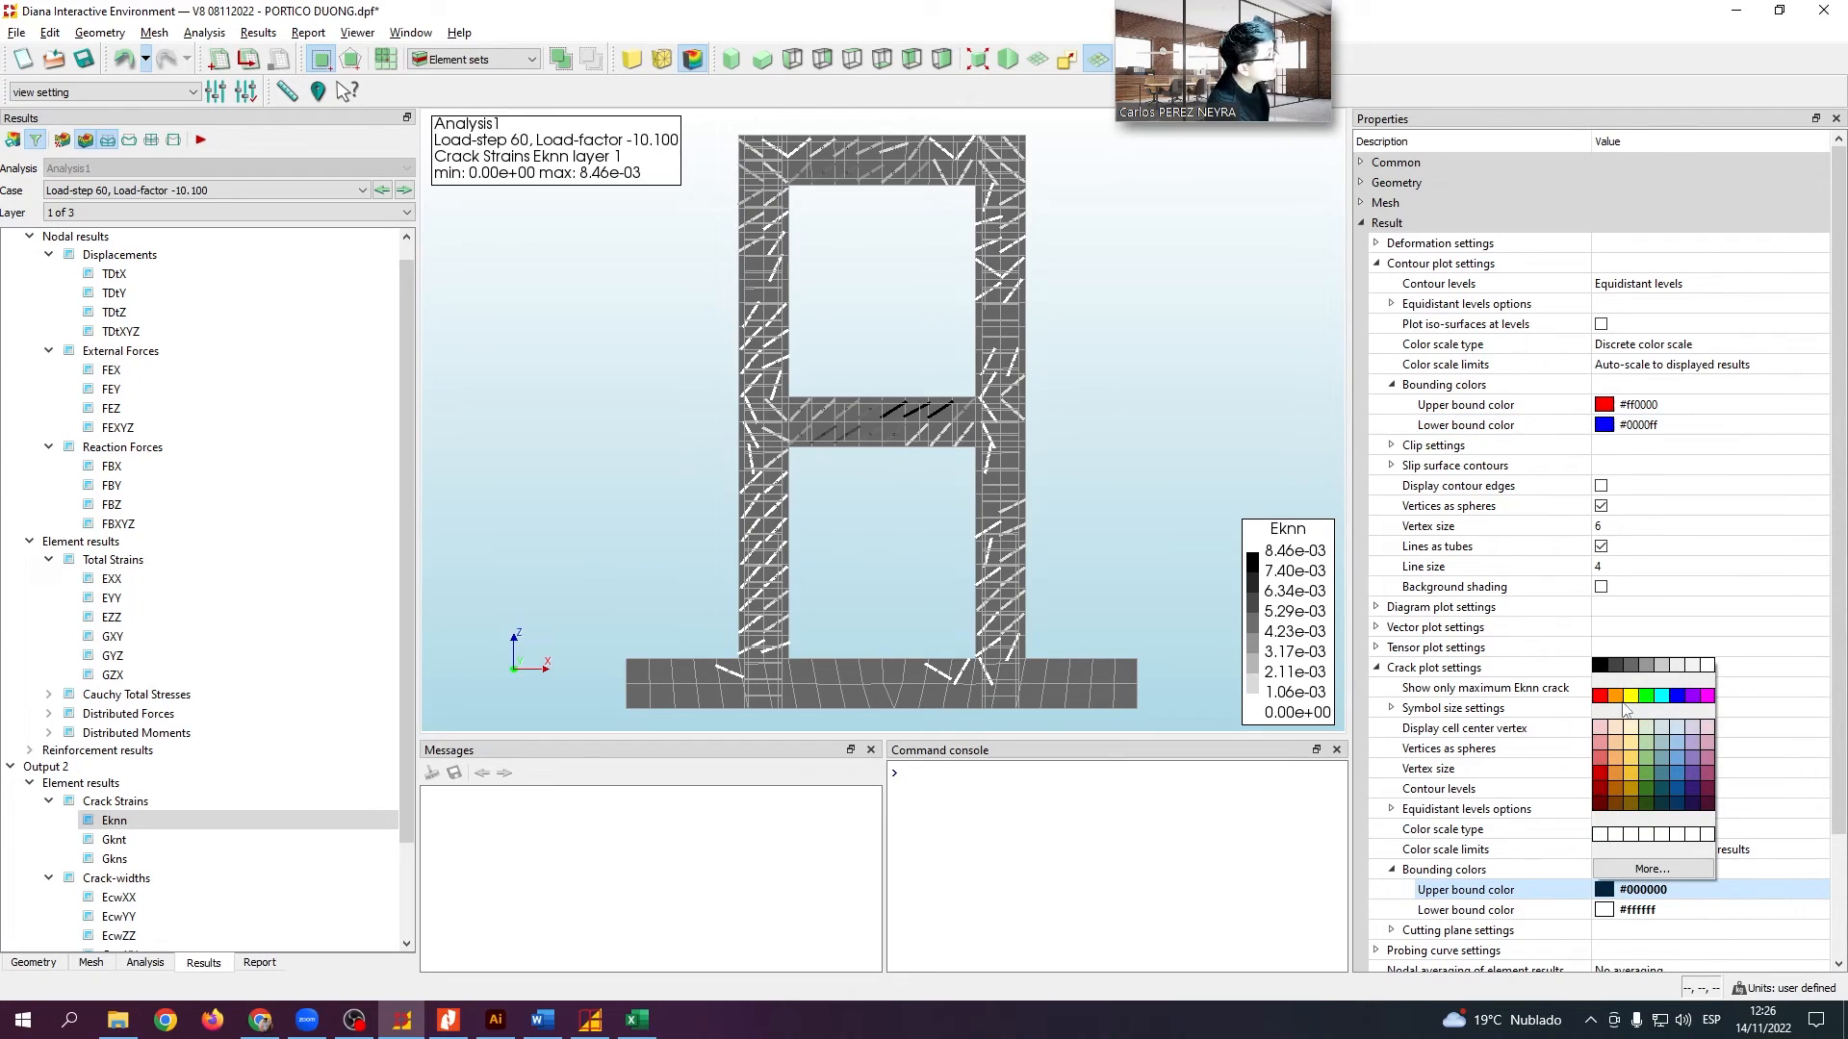
left_click(1599, 694)
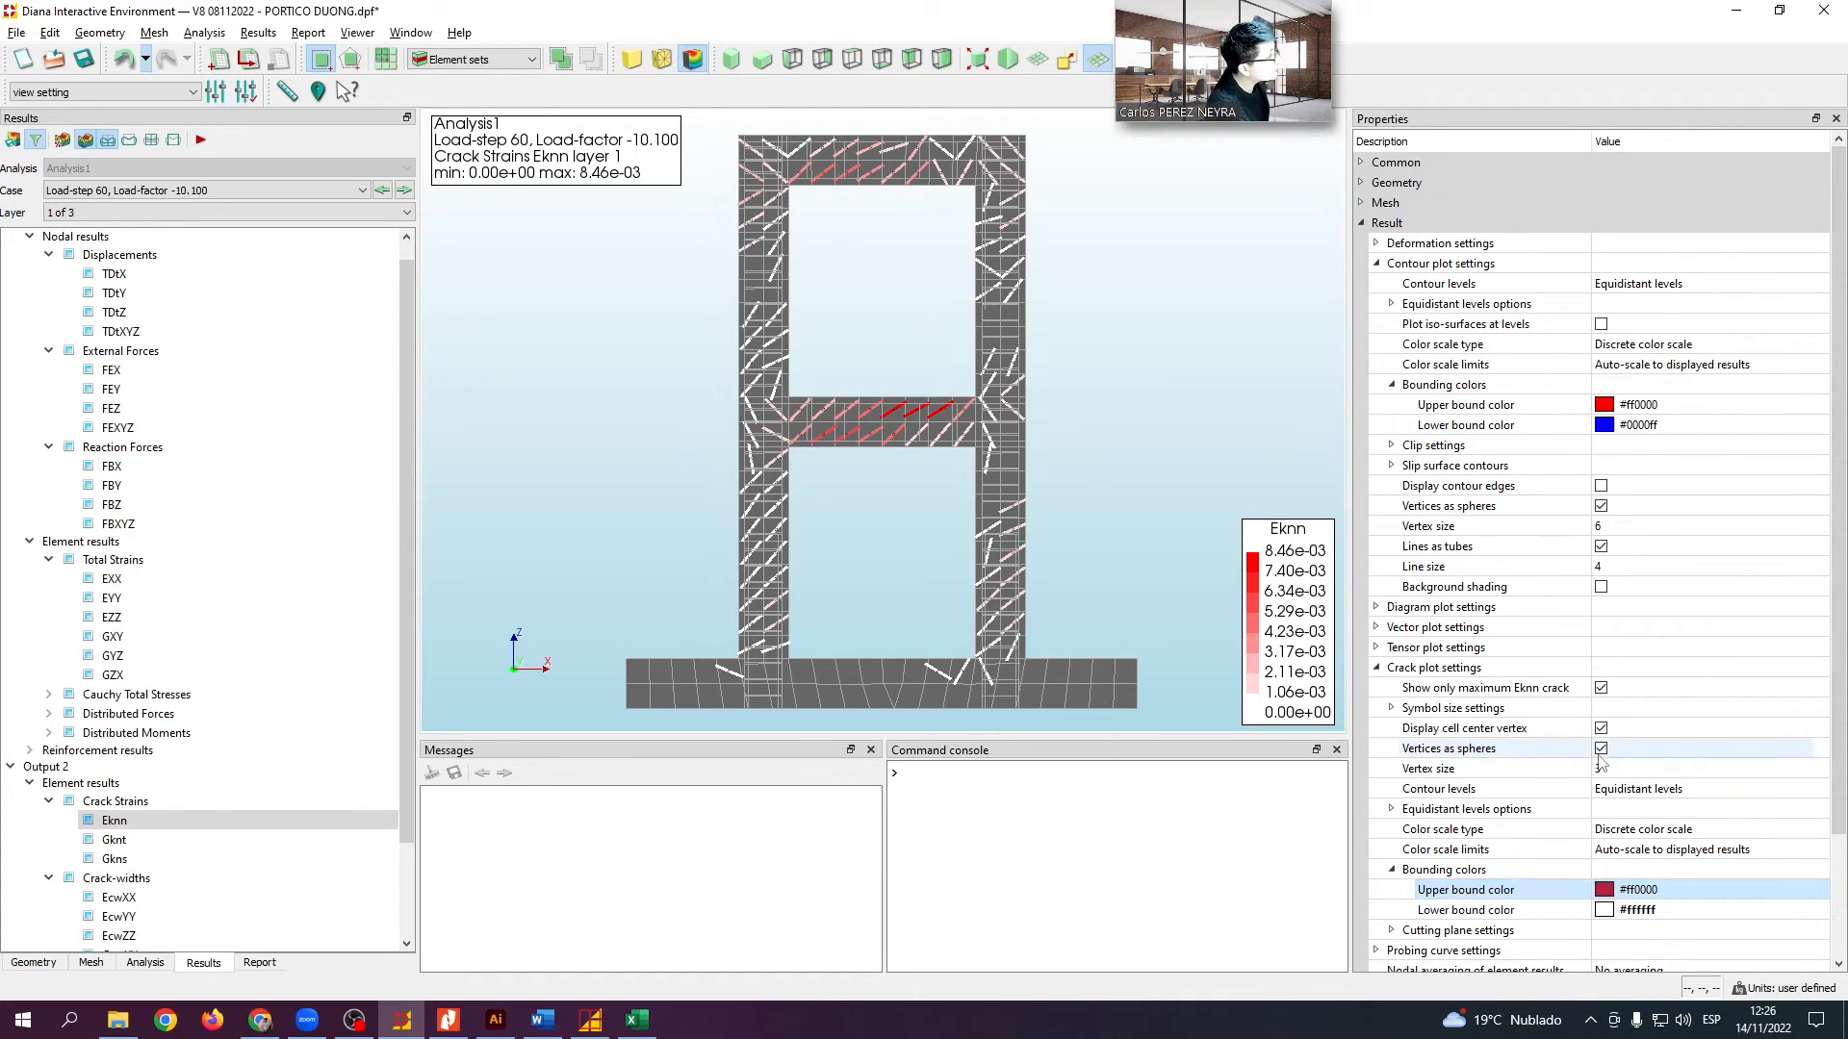
left_click(1606, 892)
left_click(1597, 692)
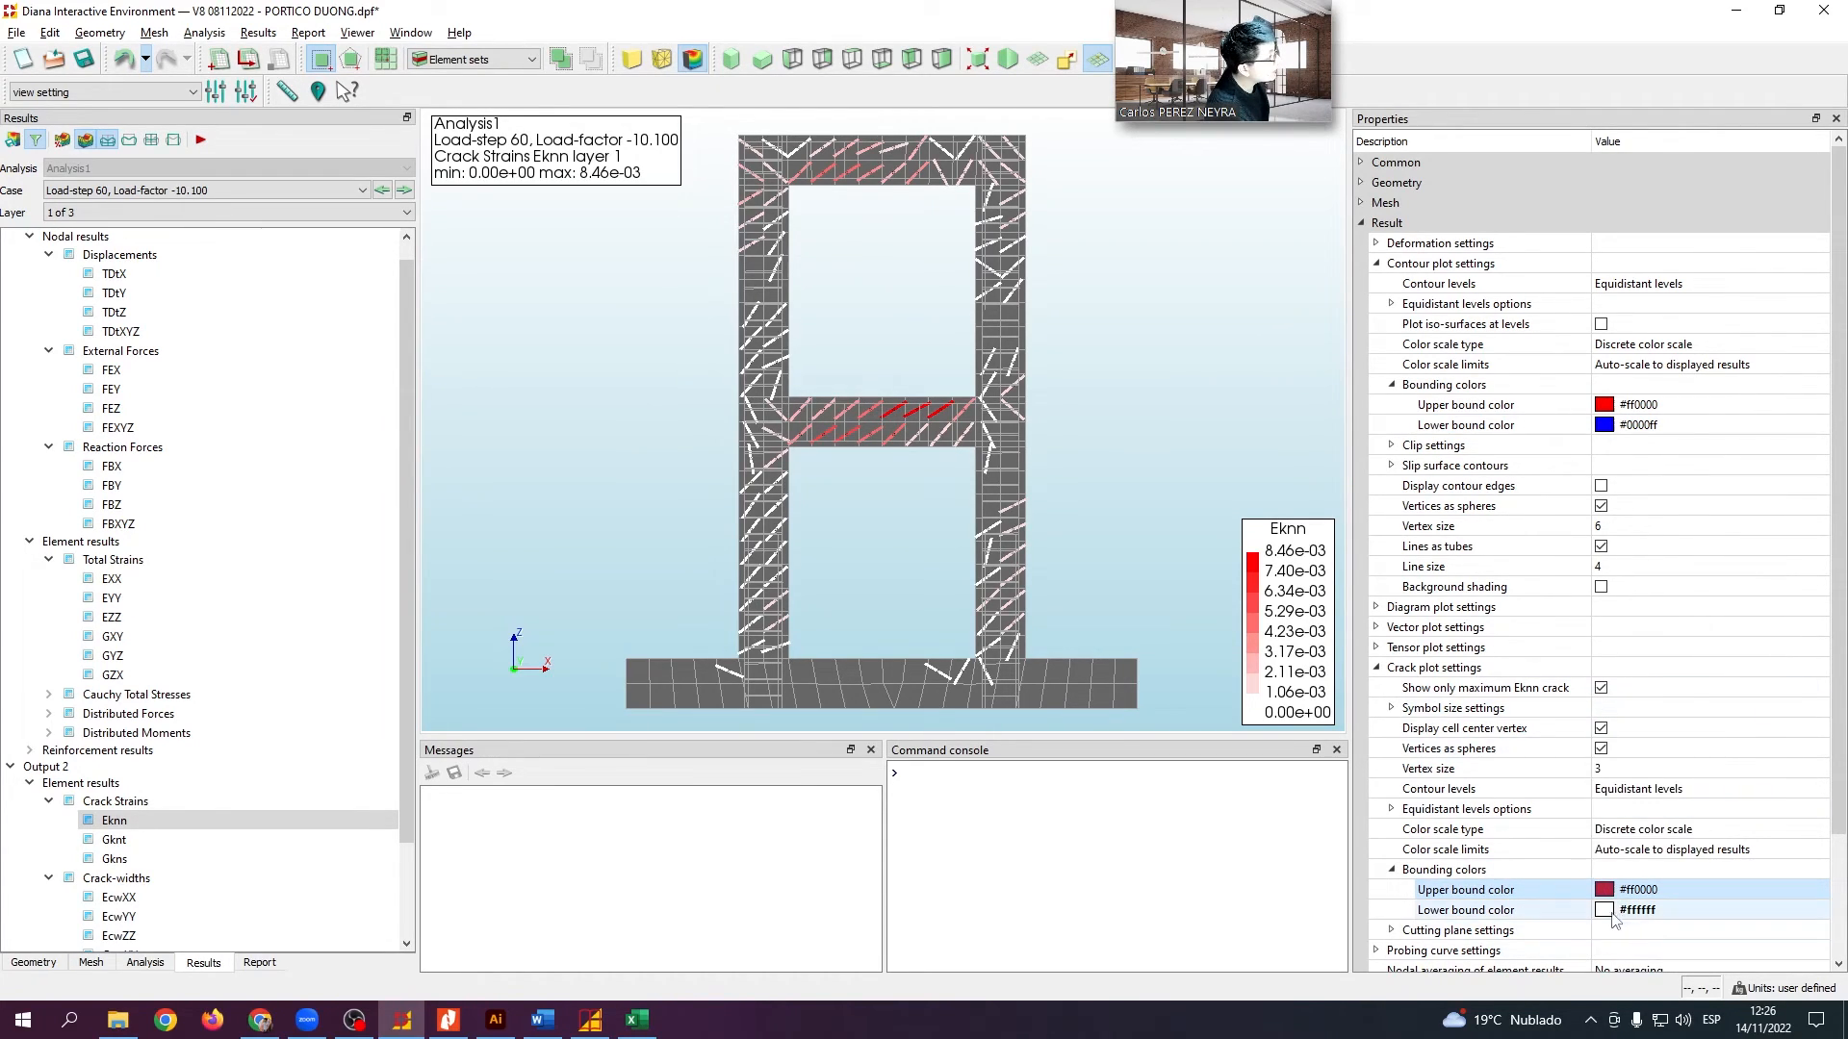
left_click(1605, 910)
left_click(1677, 717)
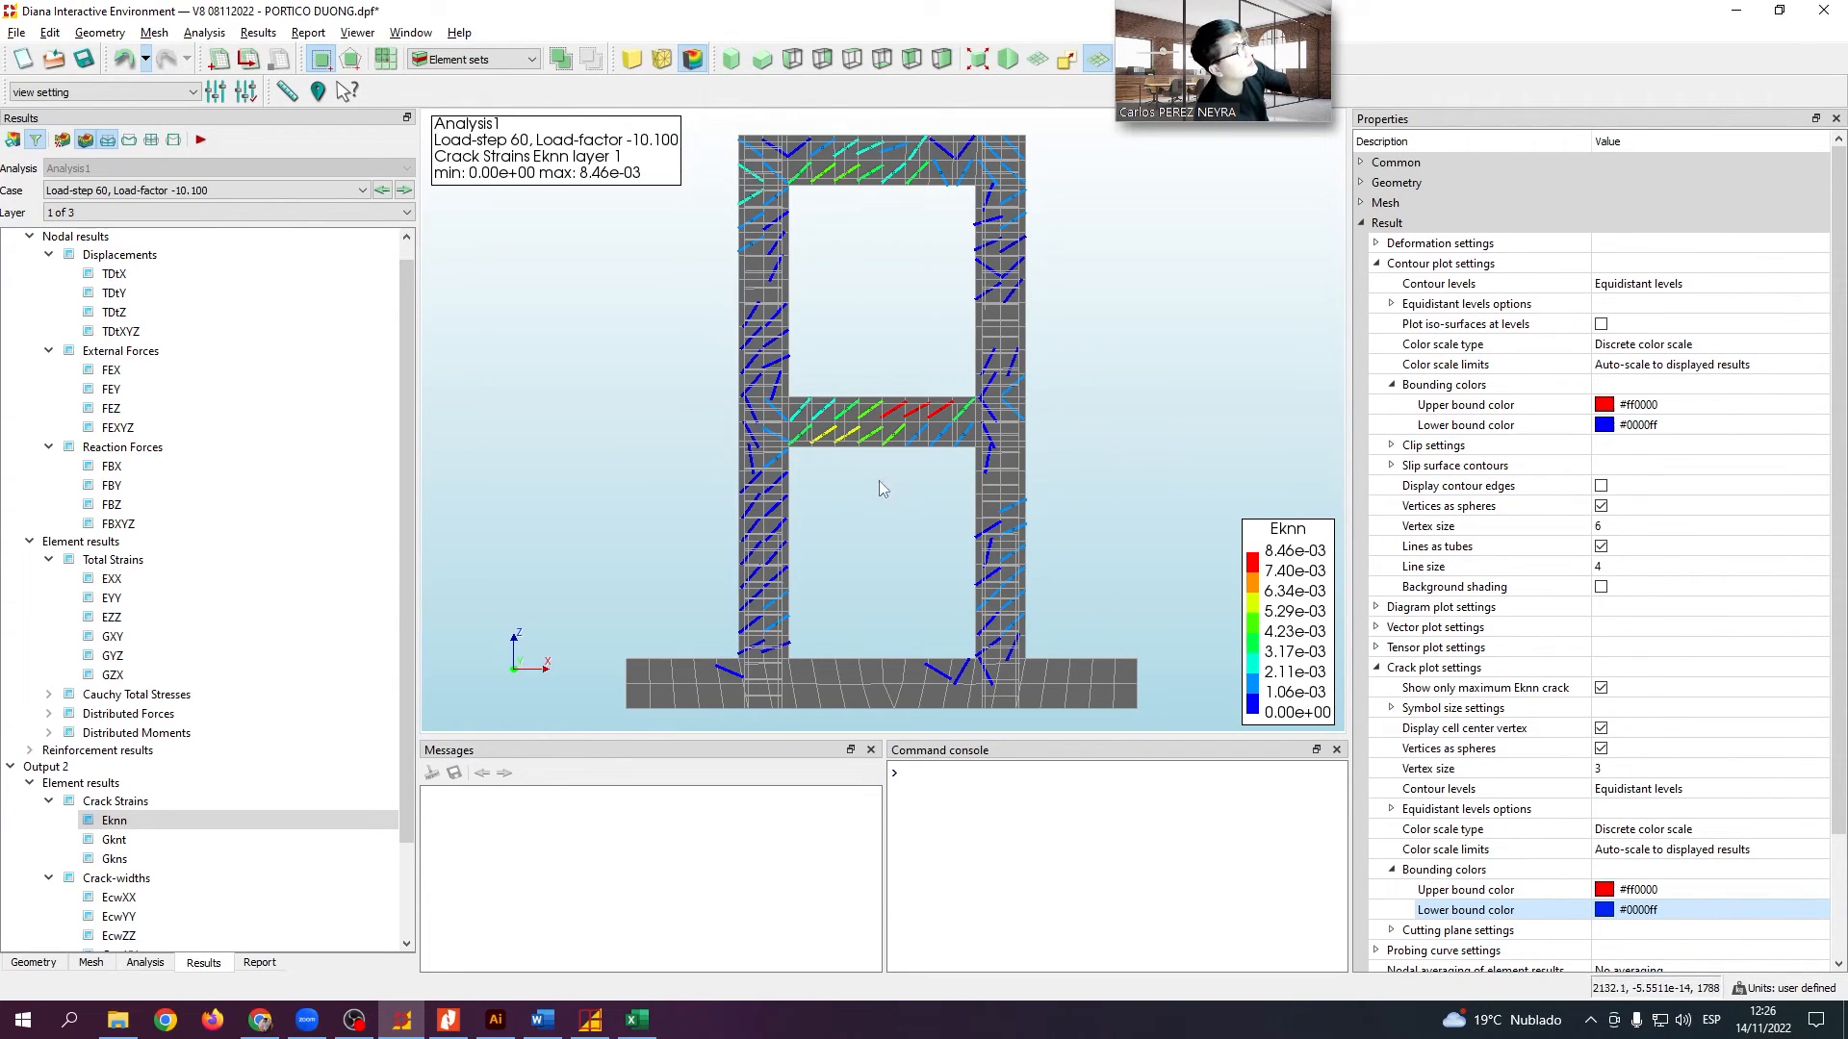
Step the colored Eknn crack strain plot through the remaining load cases to load-step 82
left_click(404, 191)
left_click(405, 190)
left_click(404, 190)
left_click(405, 191)
left_click(402, 192)
left_click(402, 193)
left_click(402, 192)
left_click(402, 192)
left_click(403, 192)
left_click(403, 192)
left_click(403, 192)
left_click(402, 193)
left_click(402, 192)
left_click(403, 192)
left_click(403, 192)
left_click(402, 192)
left_click(402, 192)
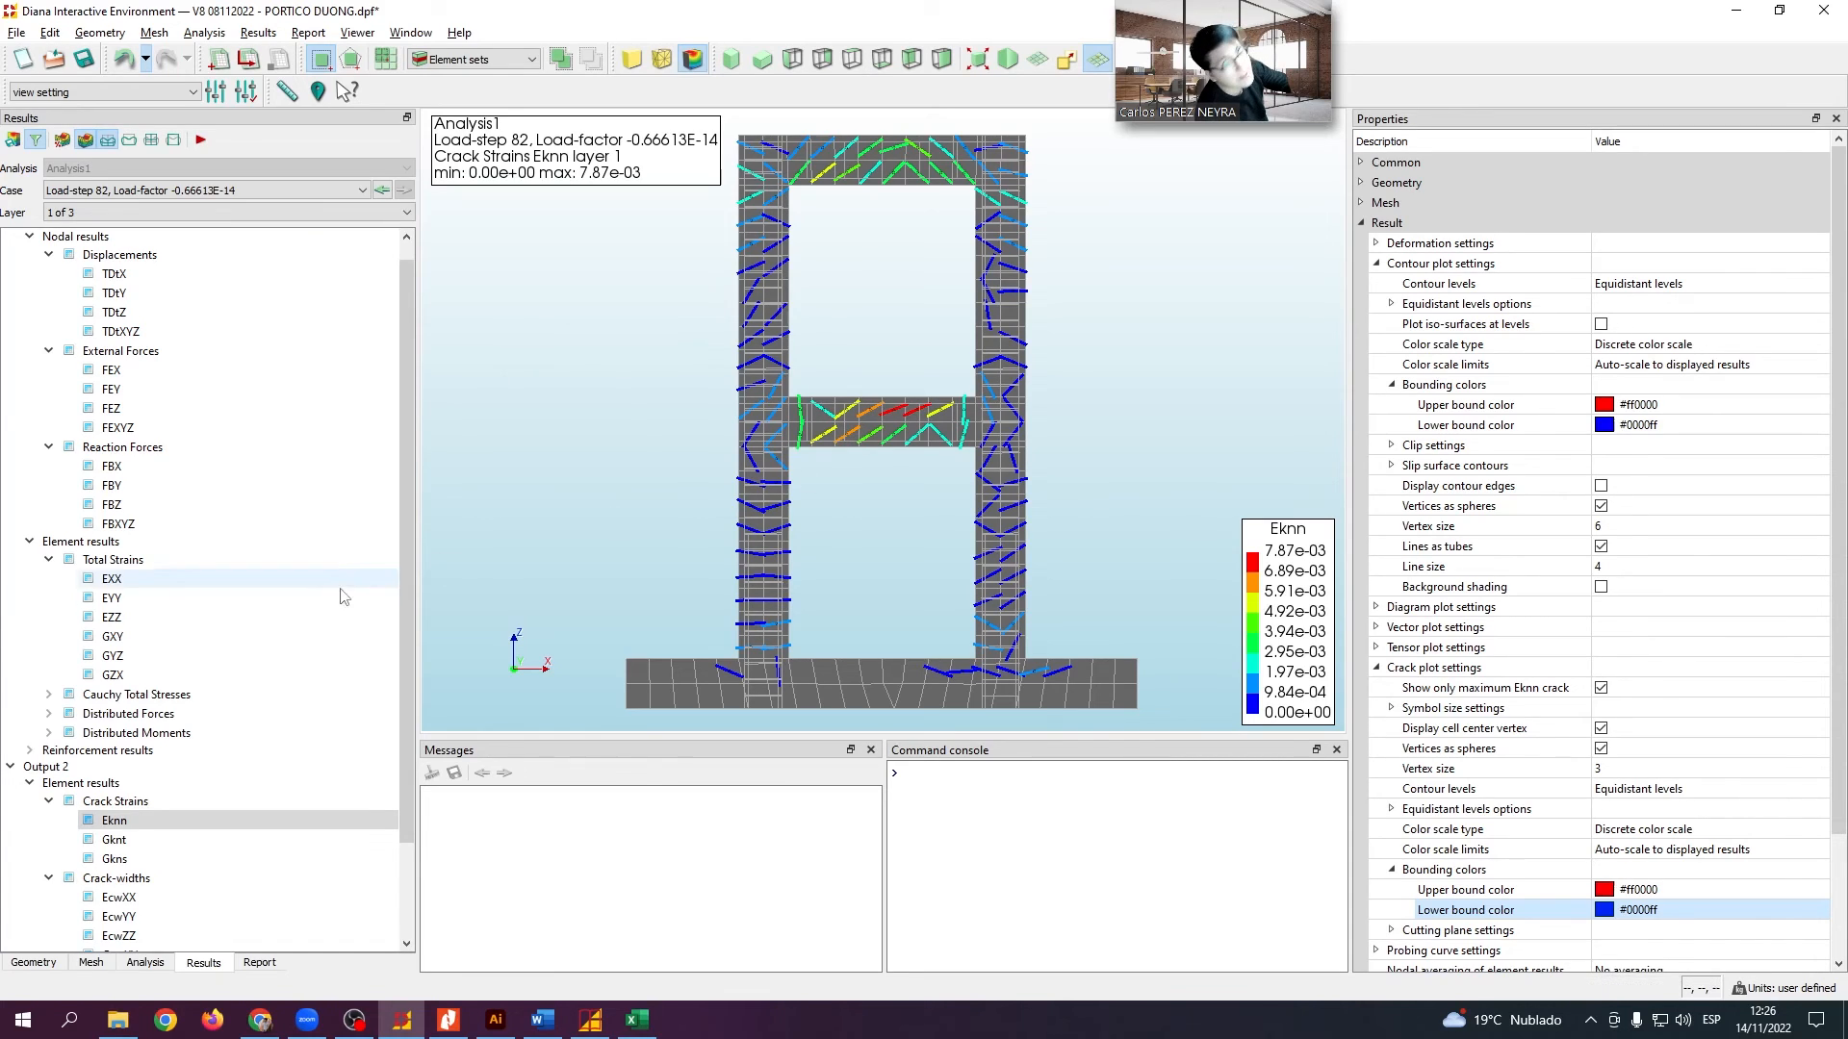
Display the EcwZZ crack-widths from Output 2 for load-step 82 and look over the result tree
scroll(149, 916, "down", 1)
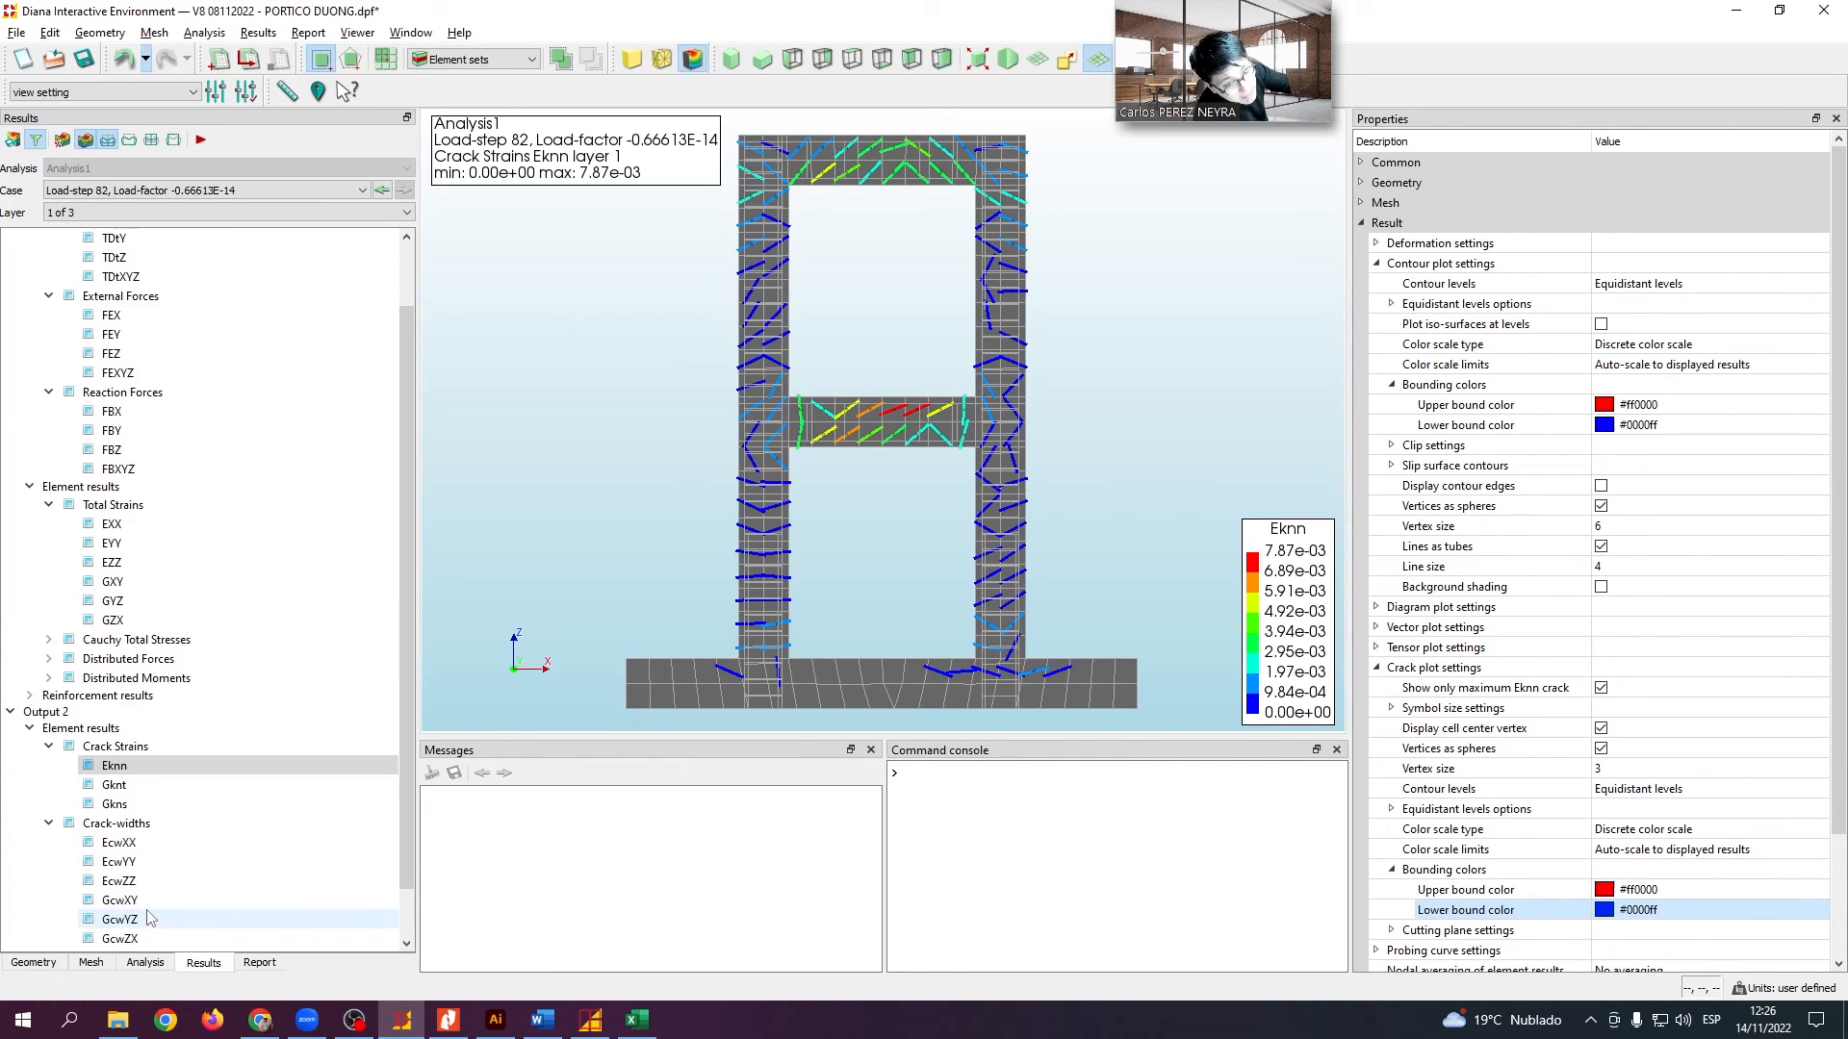
left_click(119, 882)
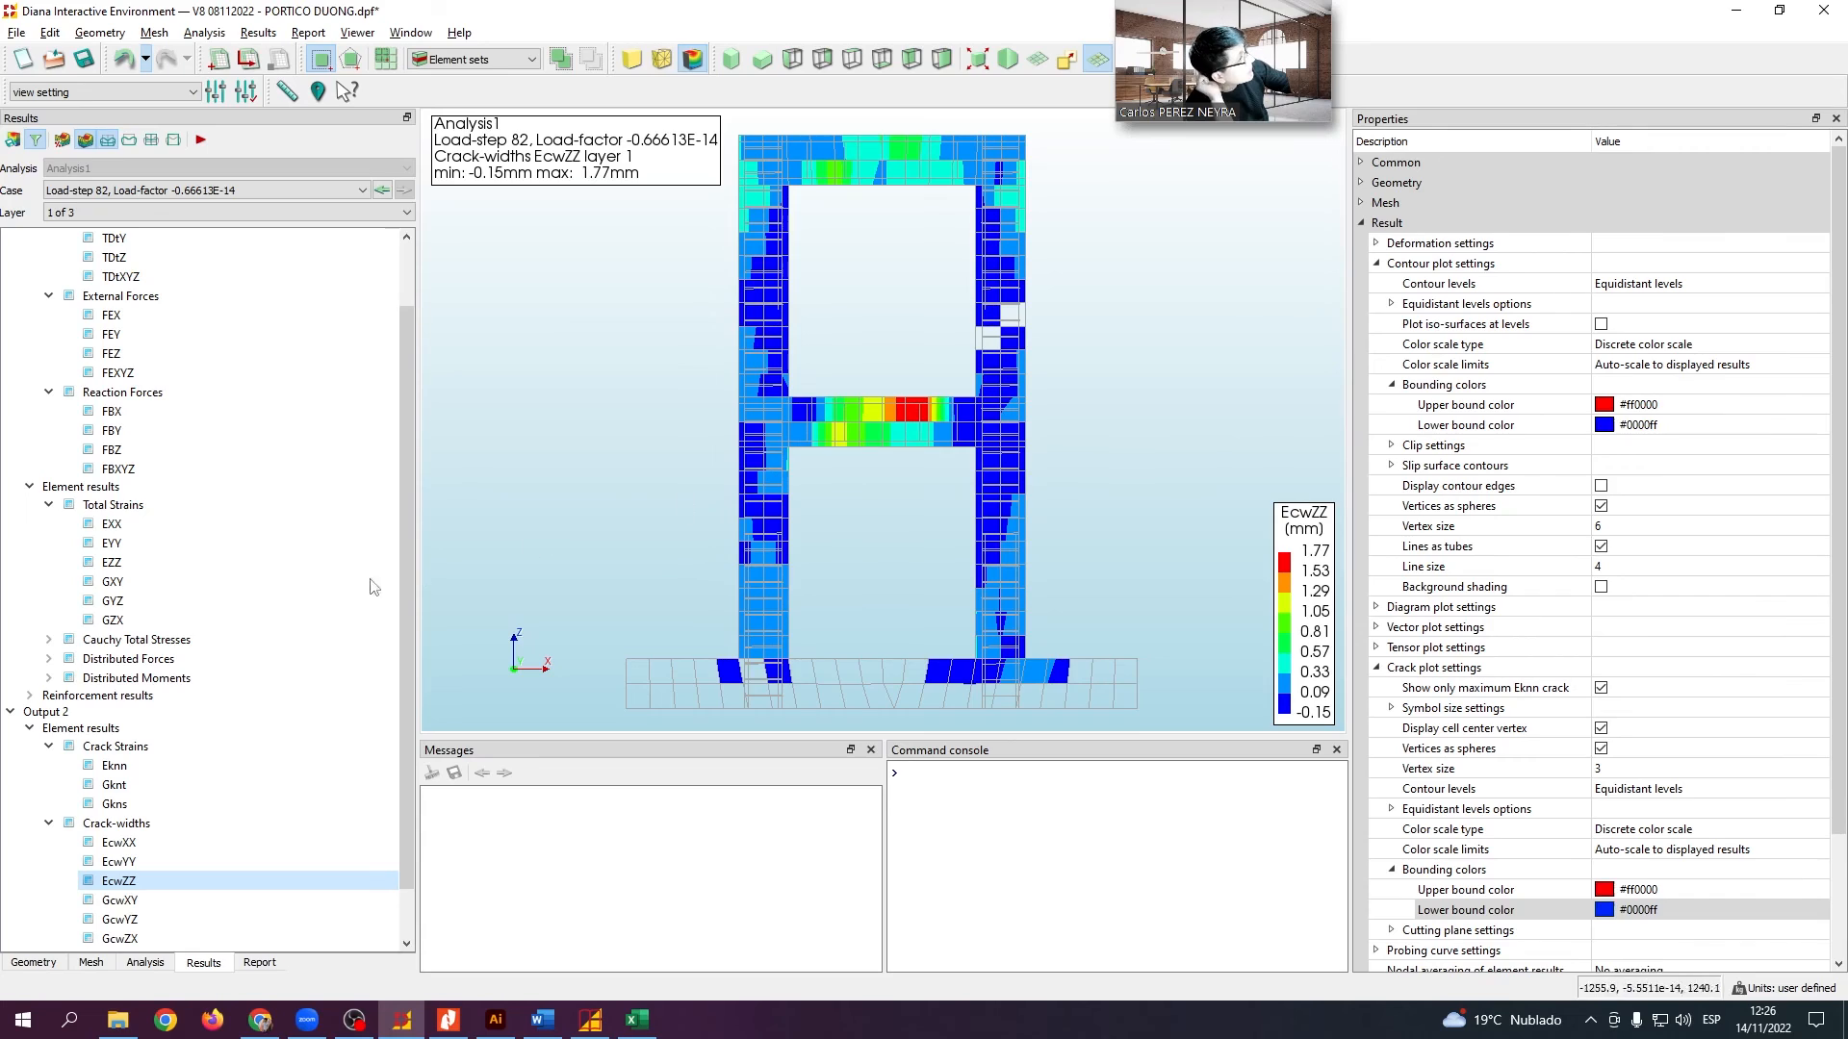
scroll(184, 672, "down", 1)
scroll(183, 679, "up", 3)
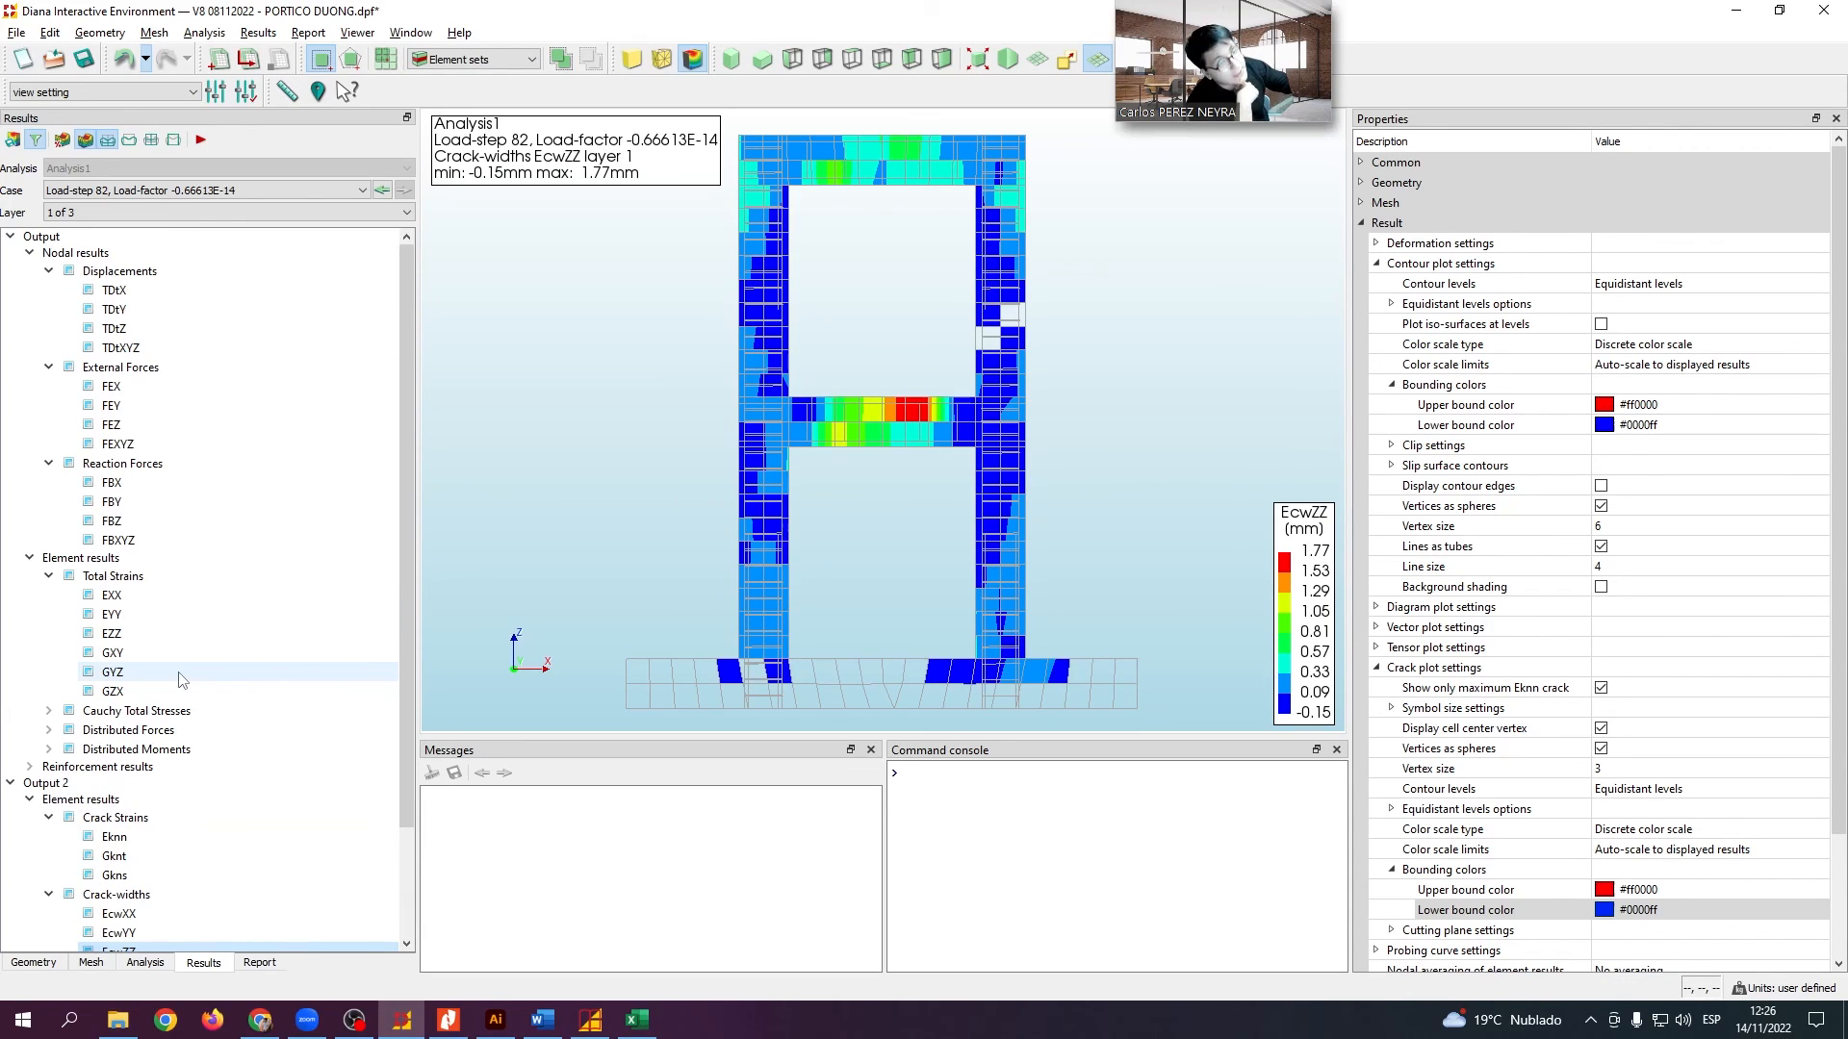